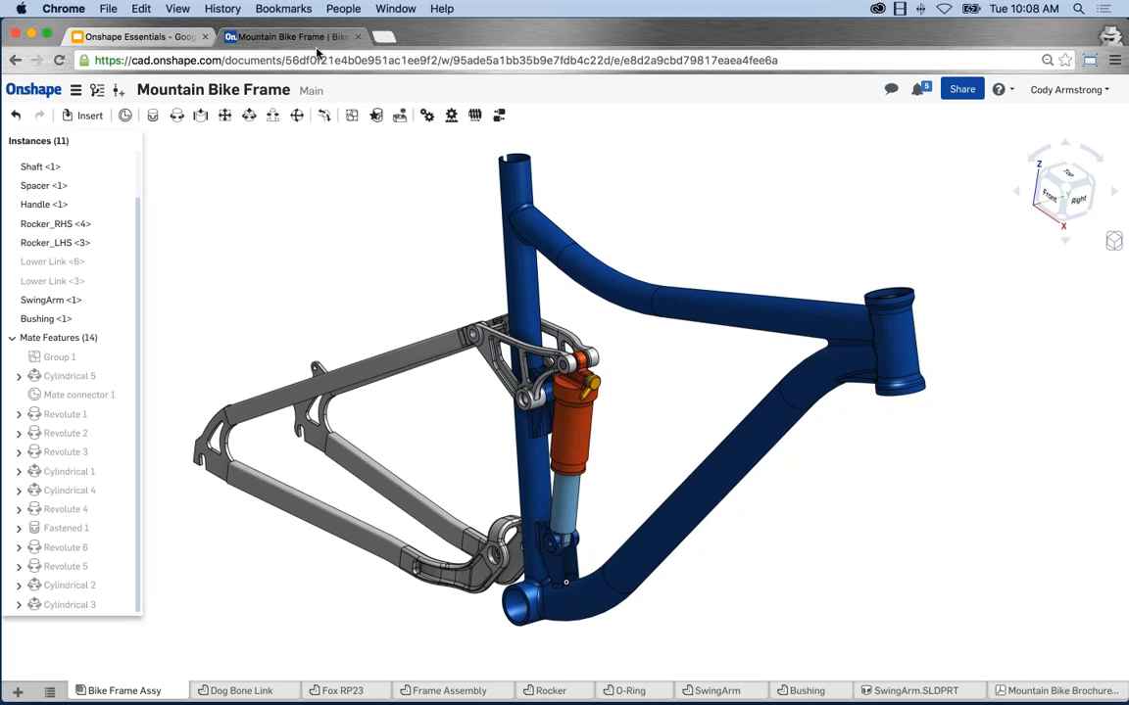
# Duplicate the Mountain Bike Frame Chrome tab into a new tab.
pyautogui.rightClick(290, 39)
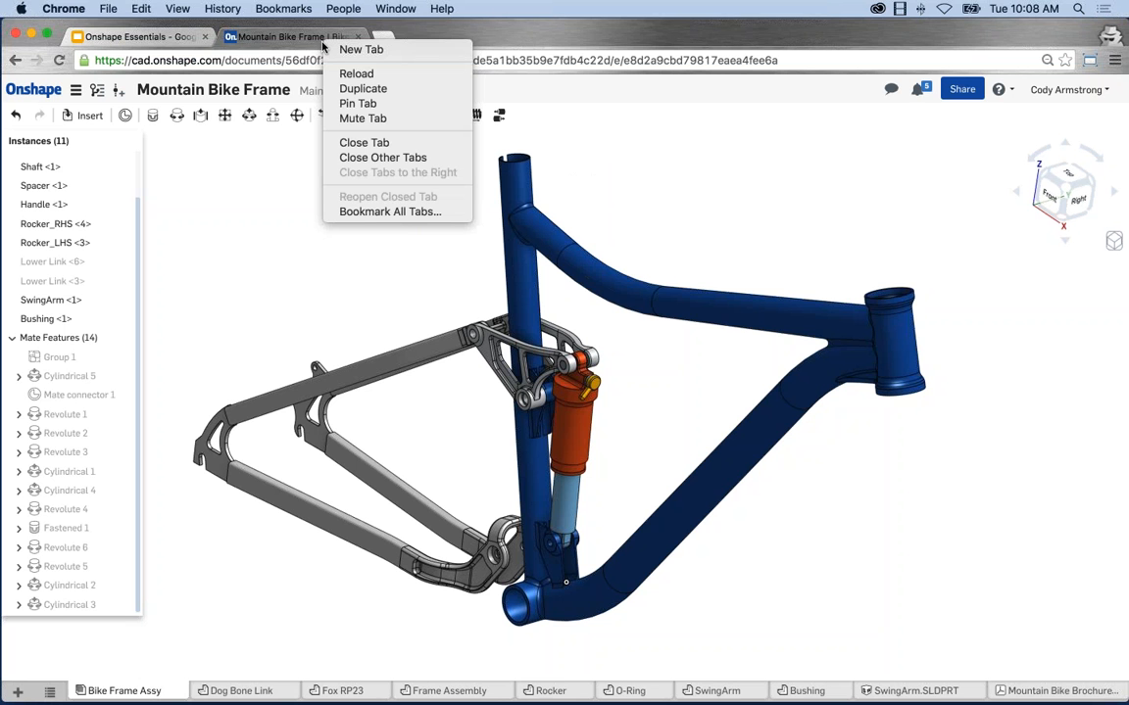
pyautogui.click(264, 212)
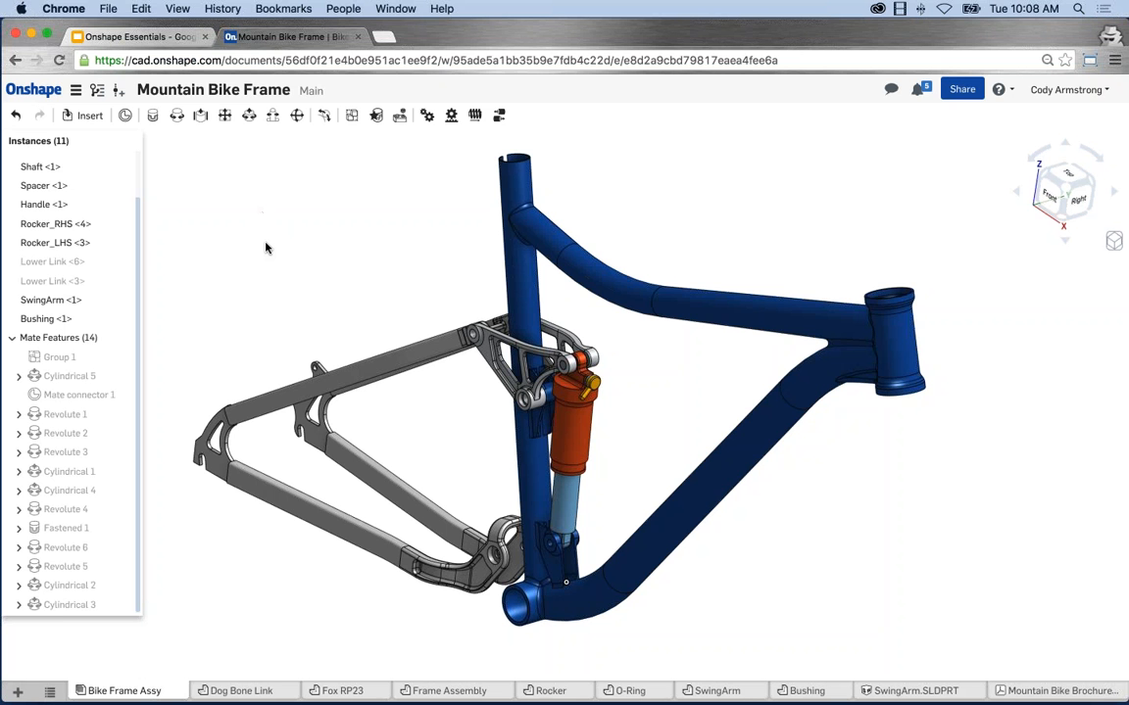
pyautogui.rightClick(312, 35)
pyautogui.click(341, 83)
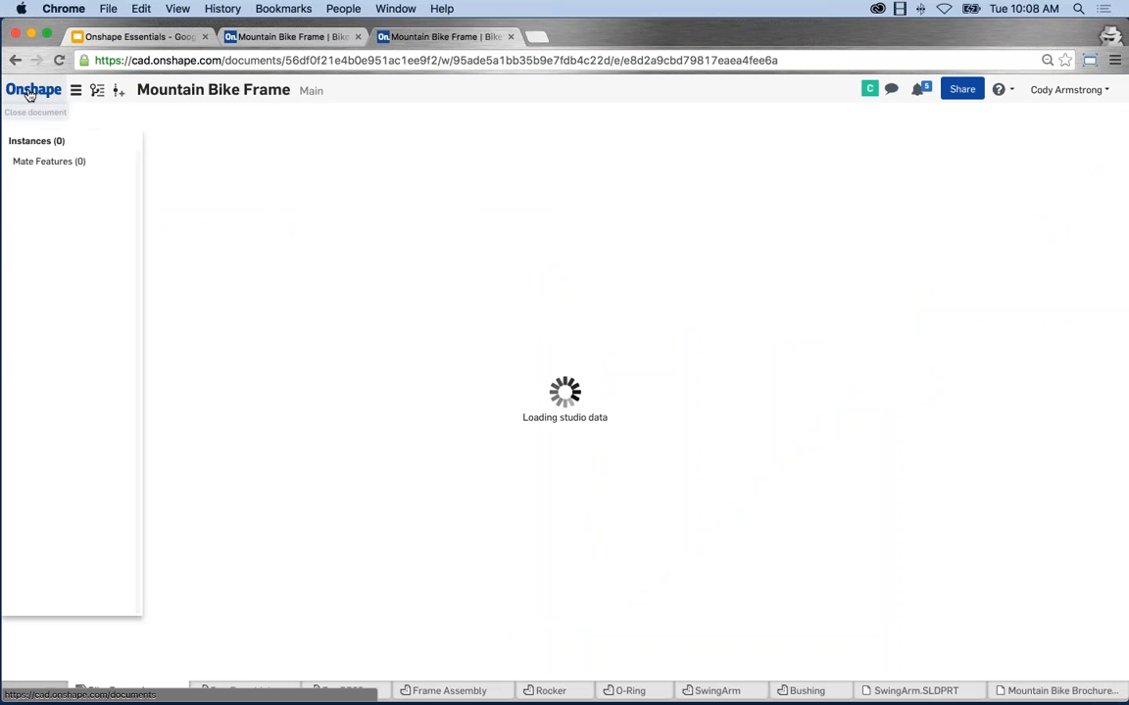
# Close the Mountain Bike Frame document and filter My documents to Created by me.
pyautogui.click(29, 93)
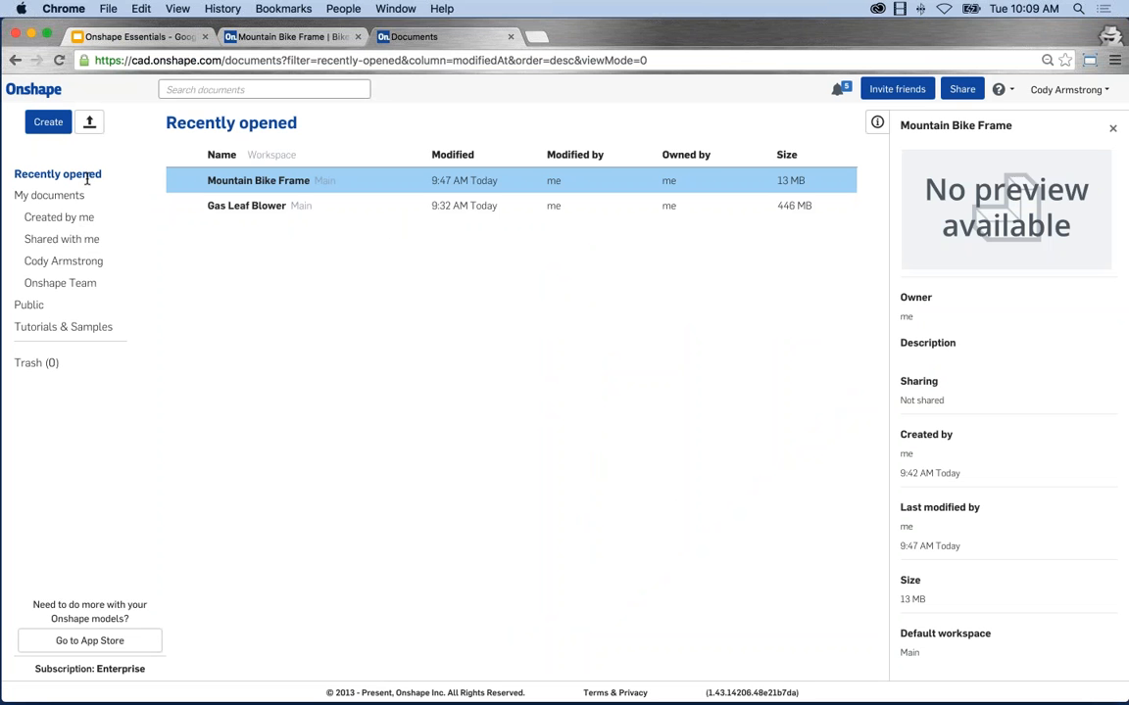
pyautogui.click(54, 196)
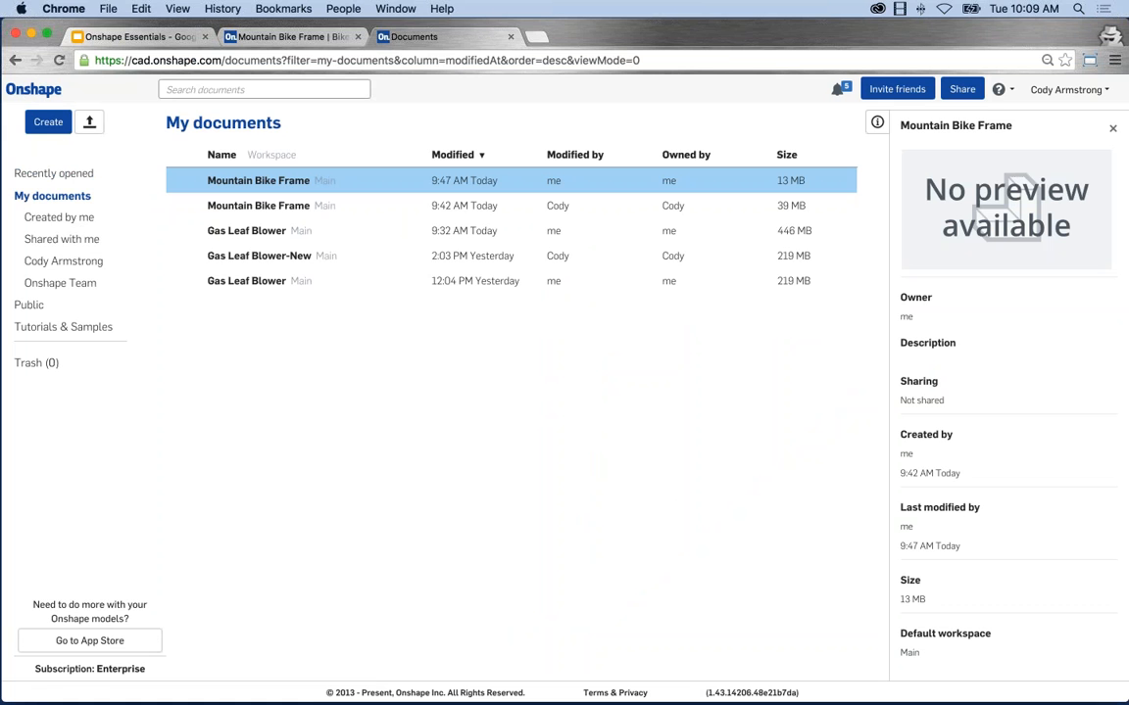
pyautogui.click(72, 221)
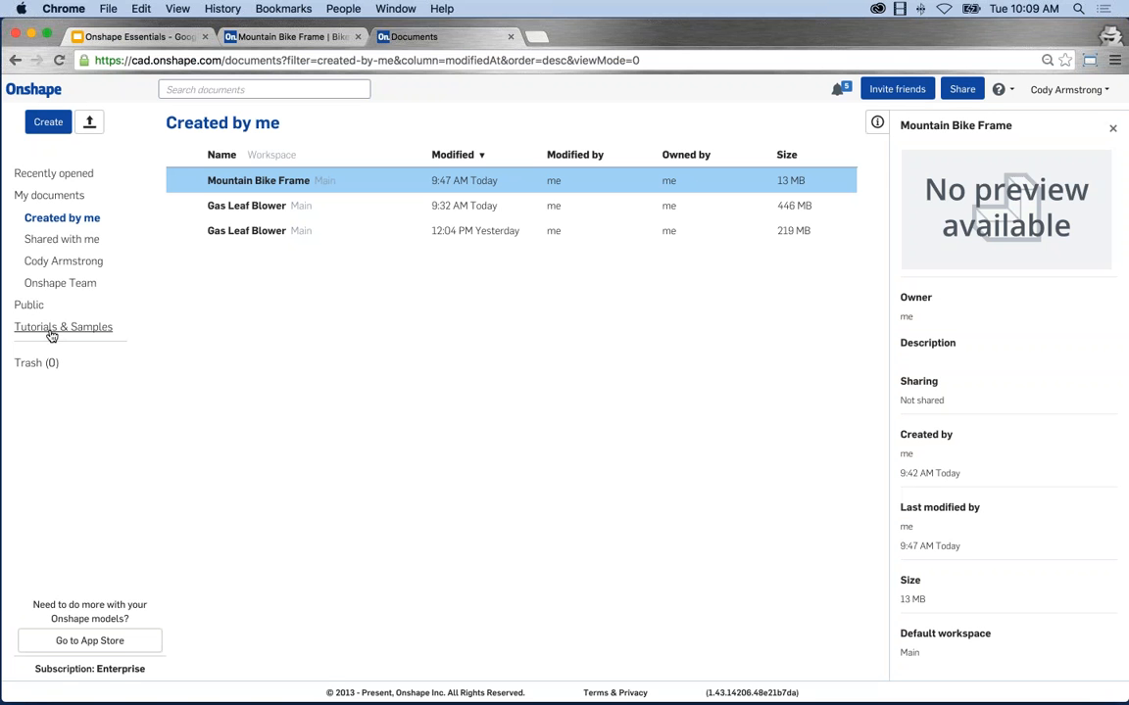
# Browse the Public and Tutorials & Samples lists, then preview the U Bolt document's details.
pyautogui.click(35, 306)
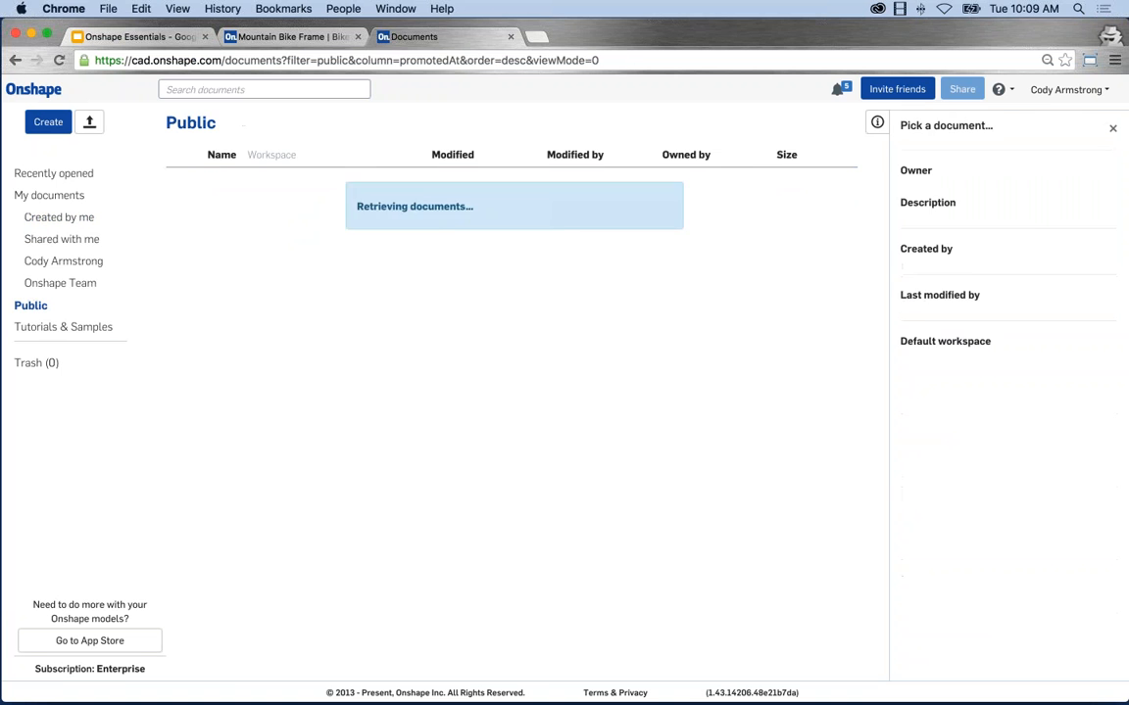
pyautogui.click(44, 327)
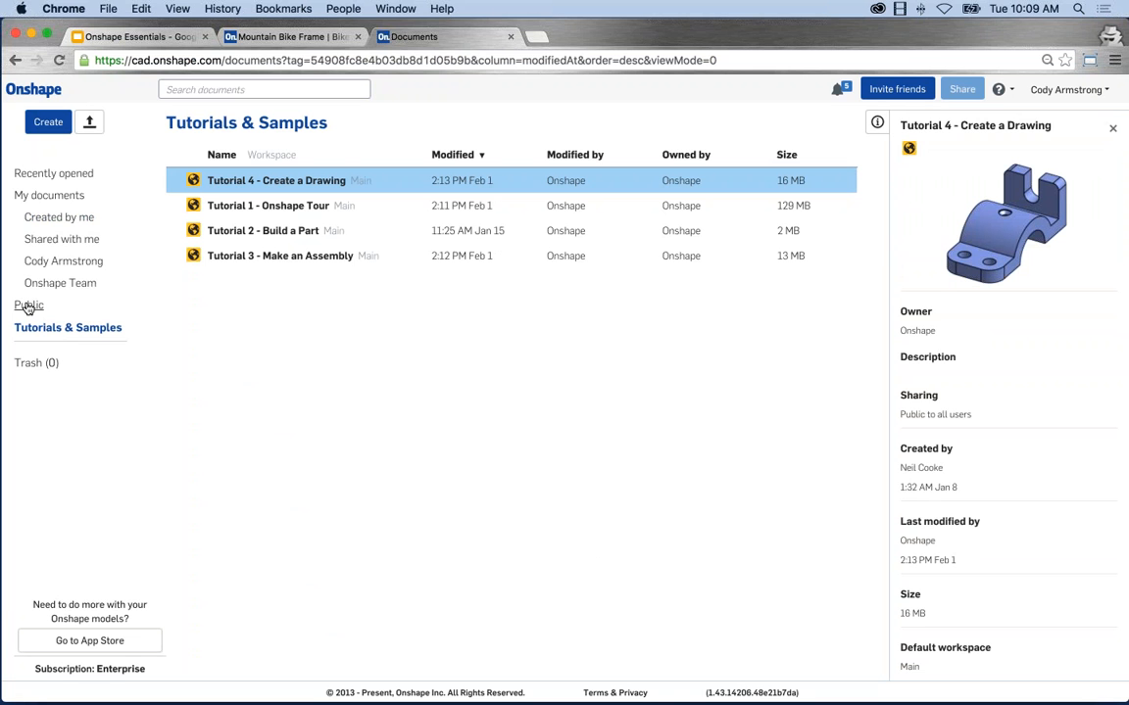
pyautogui.click(28, 306)
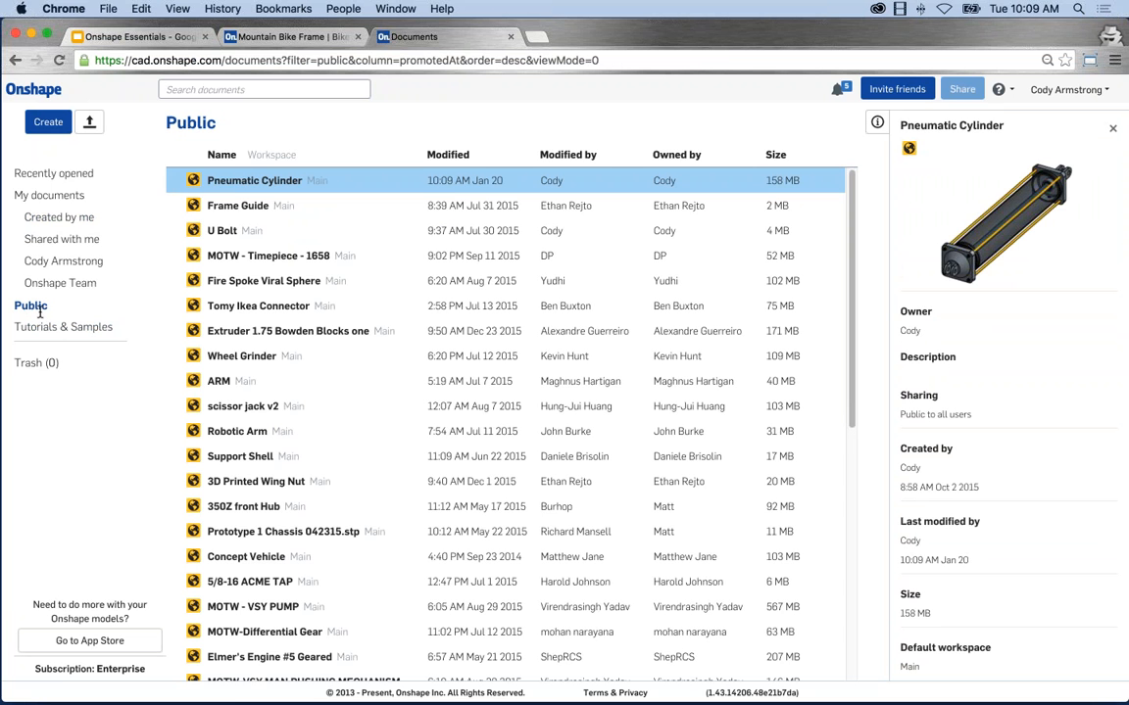
pyautogui.click(372, 229)
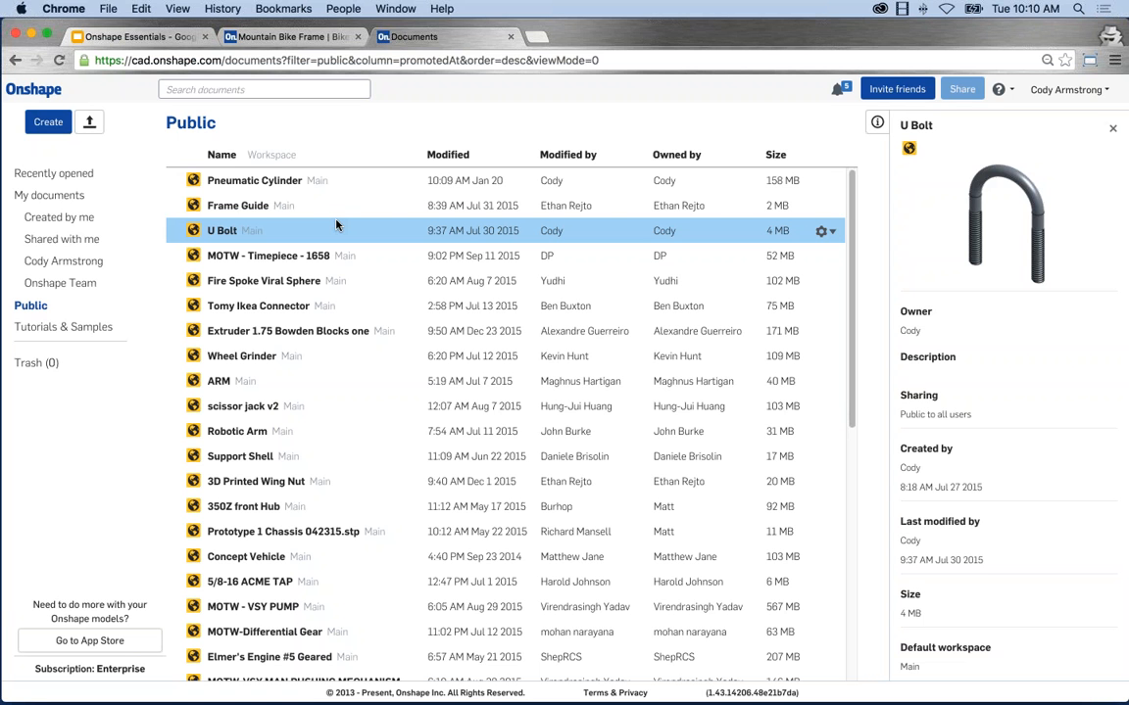
# Select the Elmer's Engine #5 Geared document, then return to the Tutorials & Samples list.
pyautogui.scroll(-5, 458, 416)
pyautogui.click(458, 417)
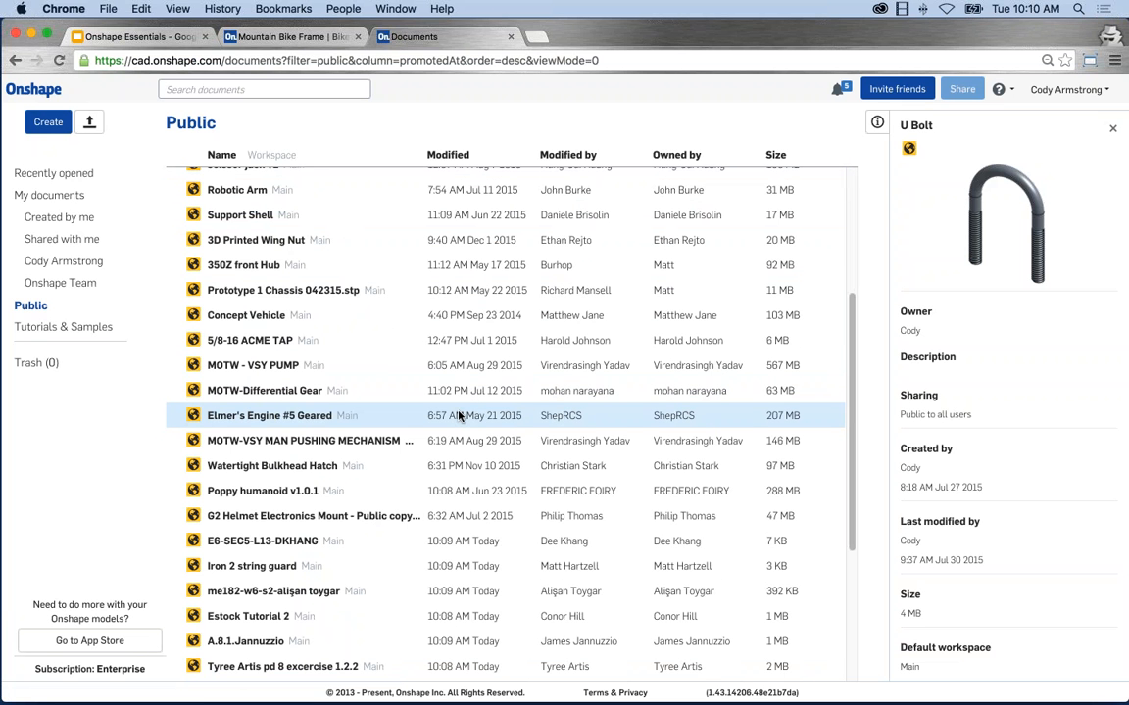
pyautogui.scroll(5, 458, 416)
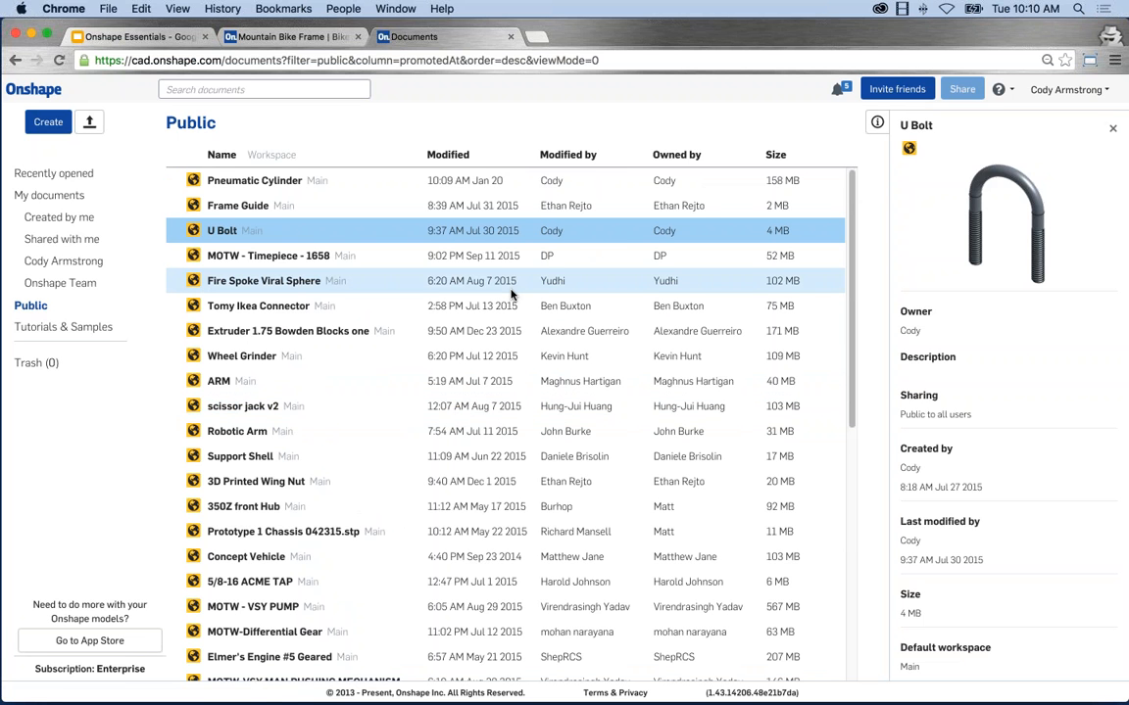
pyautogui.click(51, 328)
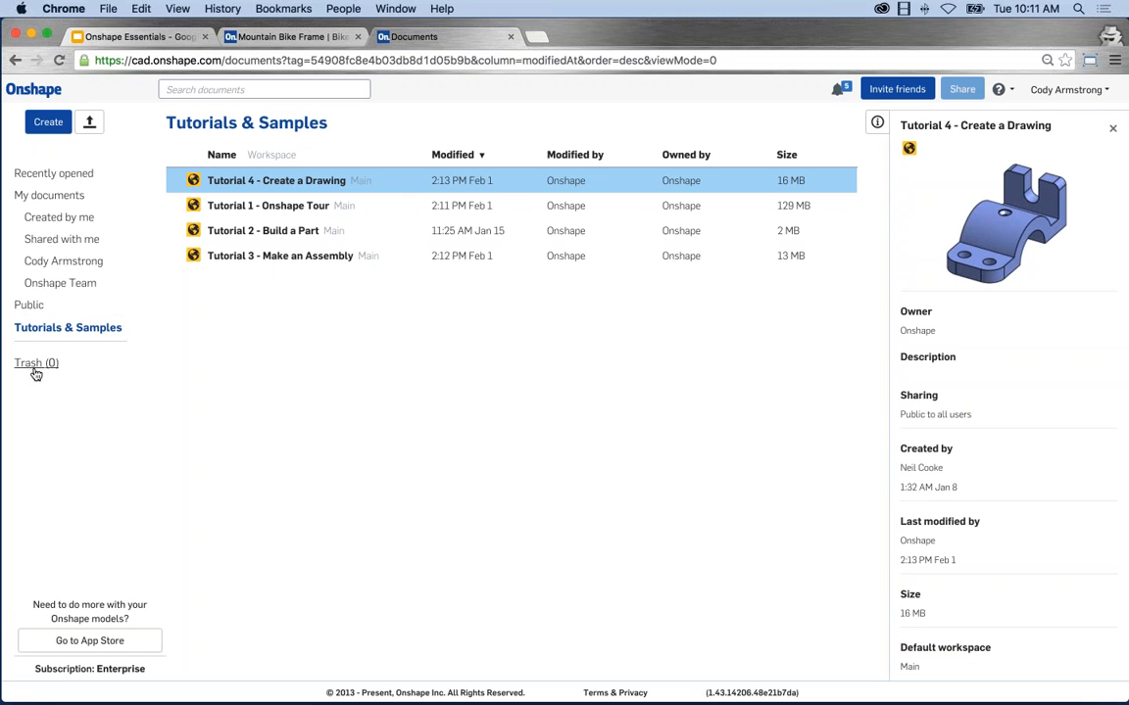
# Confirm the Trash is empty and go back to the Created by me list.
pyautogui.click(41, 364)
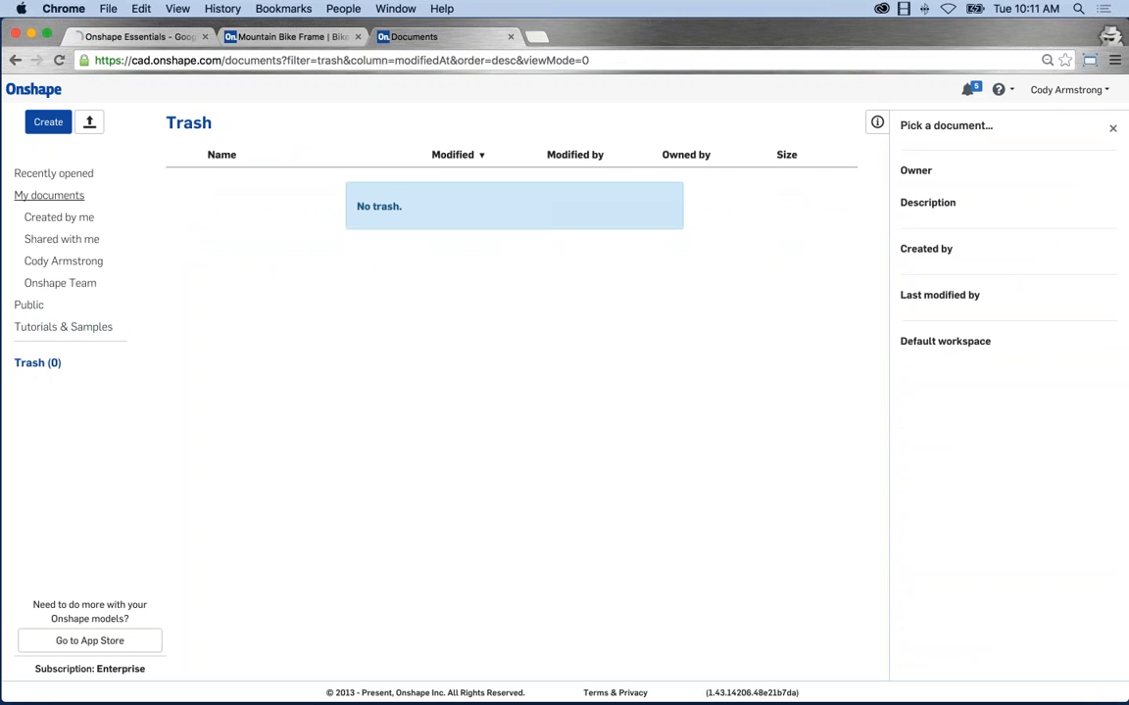
pyautogui.click(61, 218)
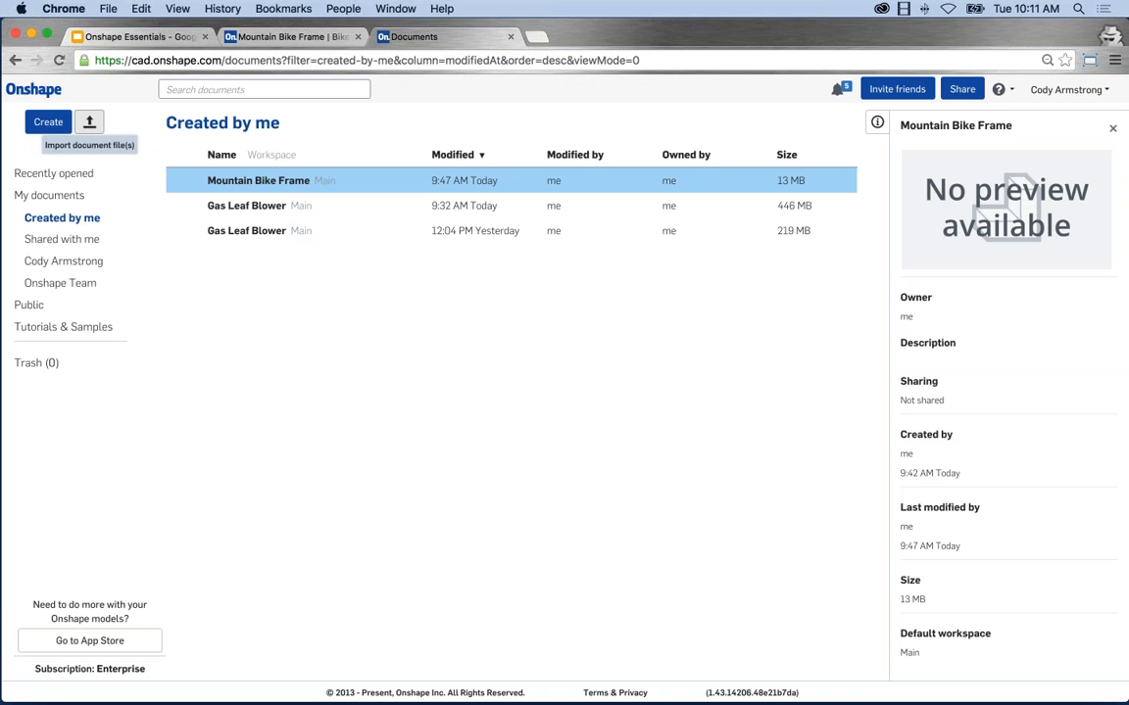
pyautogui.click(207, 89)
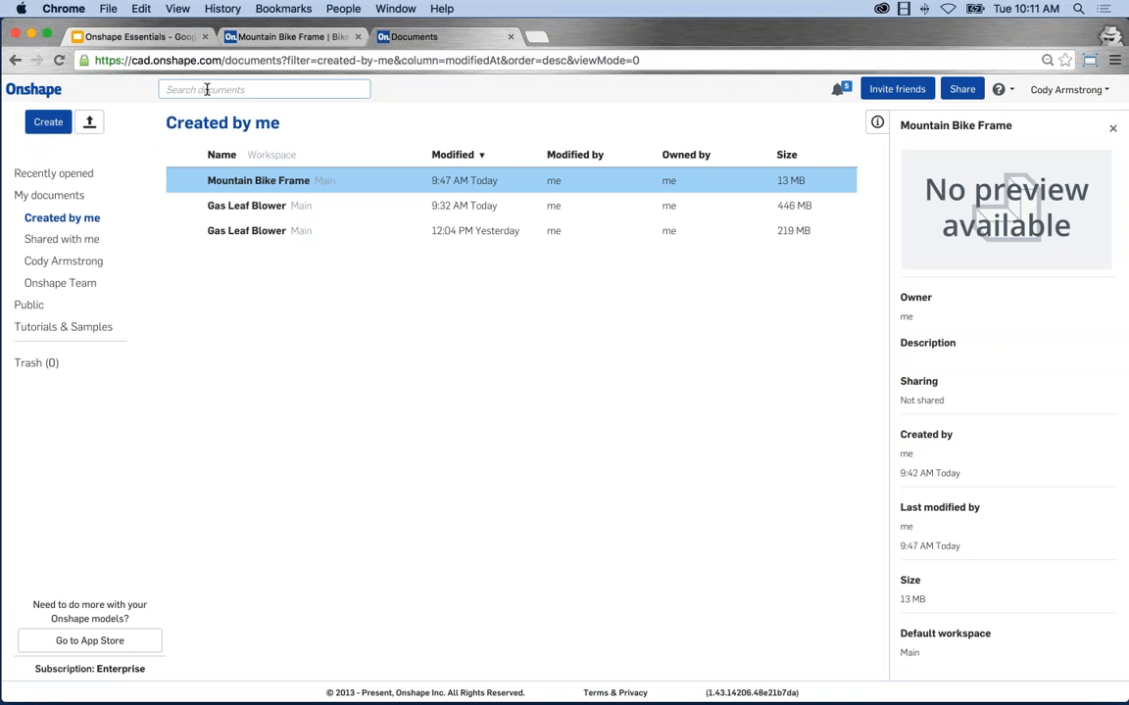
pyautogui.write('Mountain')
pyautogui.press('Return')
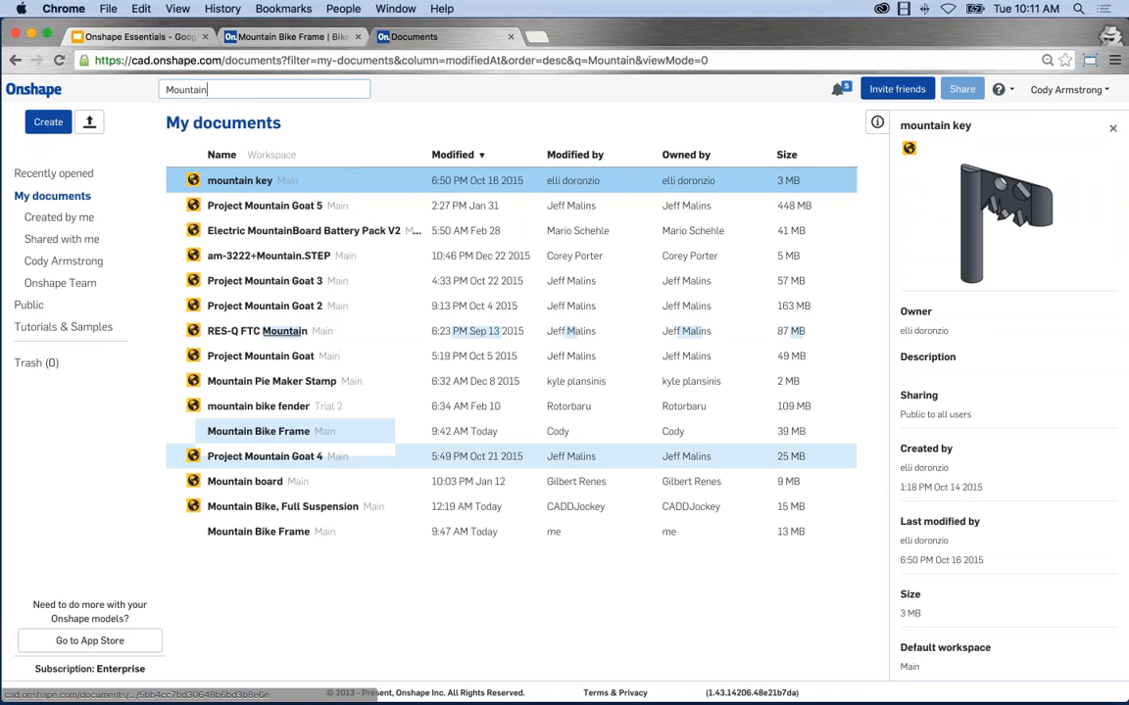
pyautogui.click(396, 431)
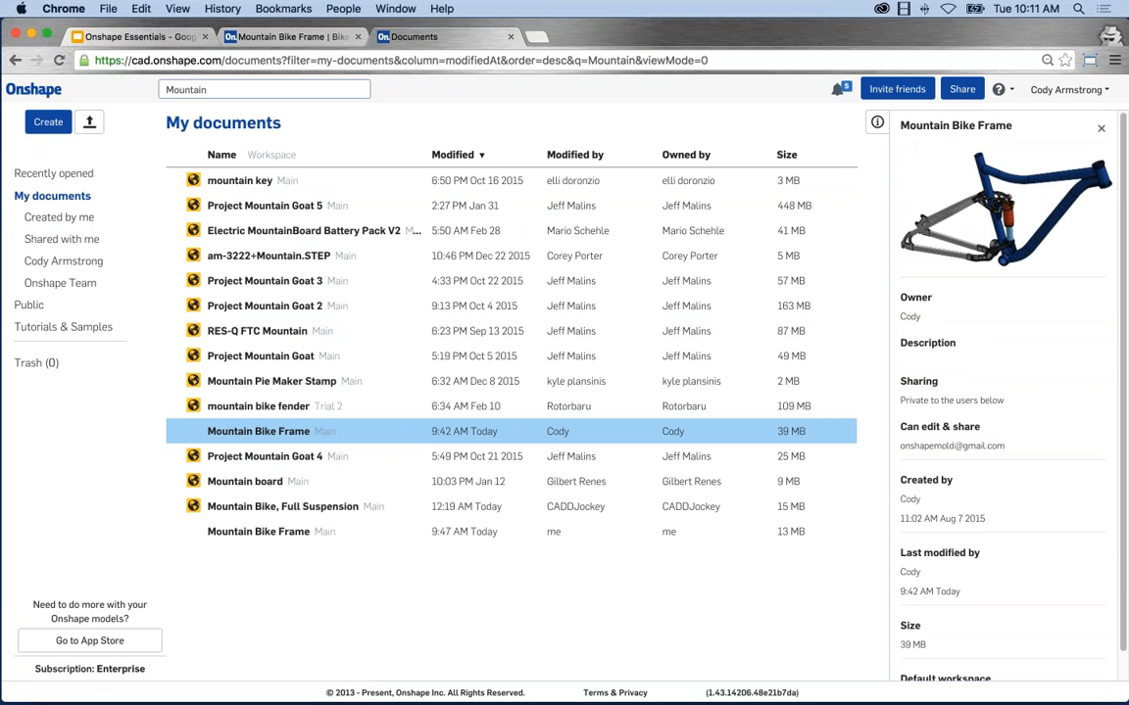
pyautogui.moveTo(201, 90); pyautogui.dragTo(133, 91)
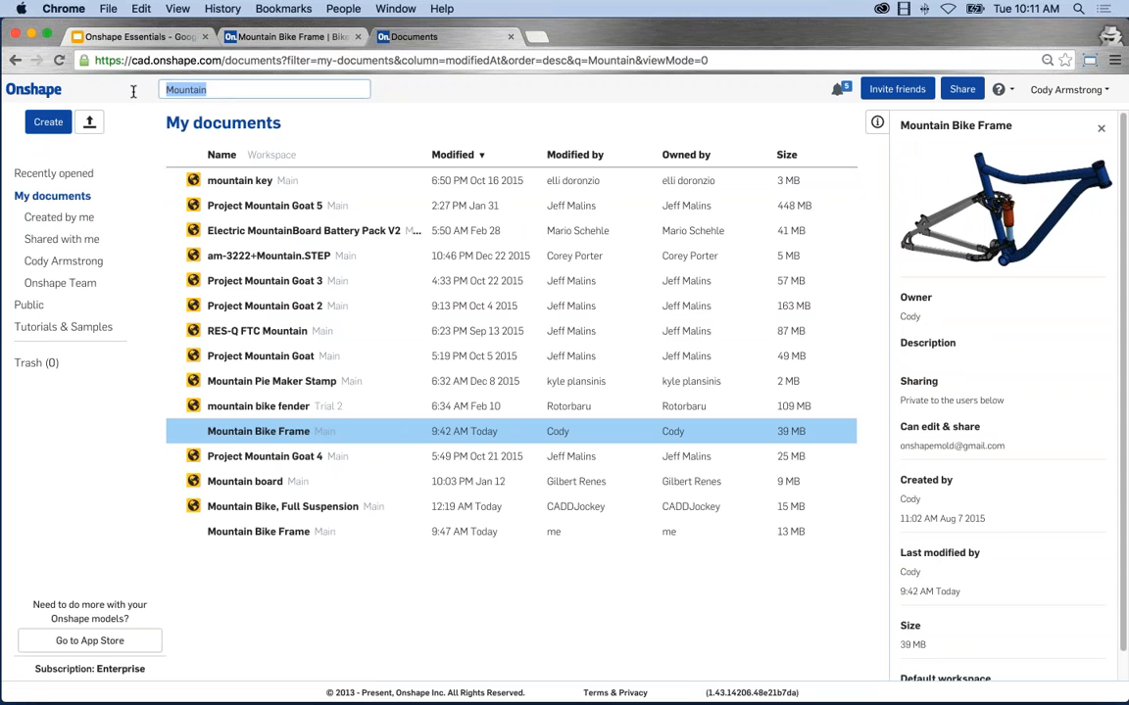
pyautogui.press('BackSpace')
pyautogui.click(61, 216)
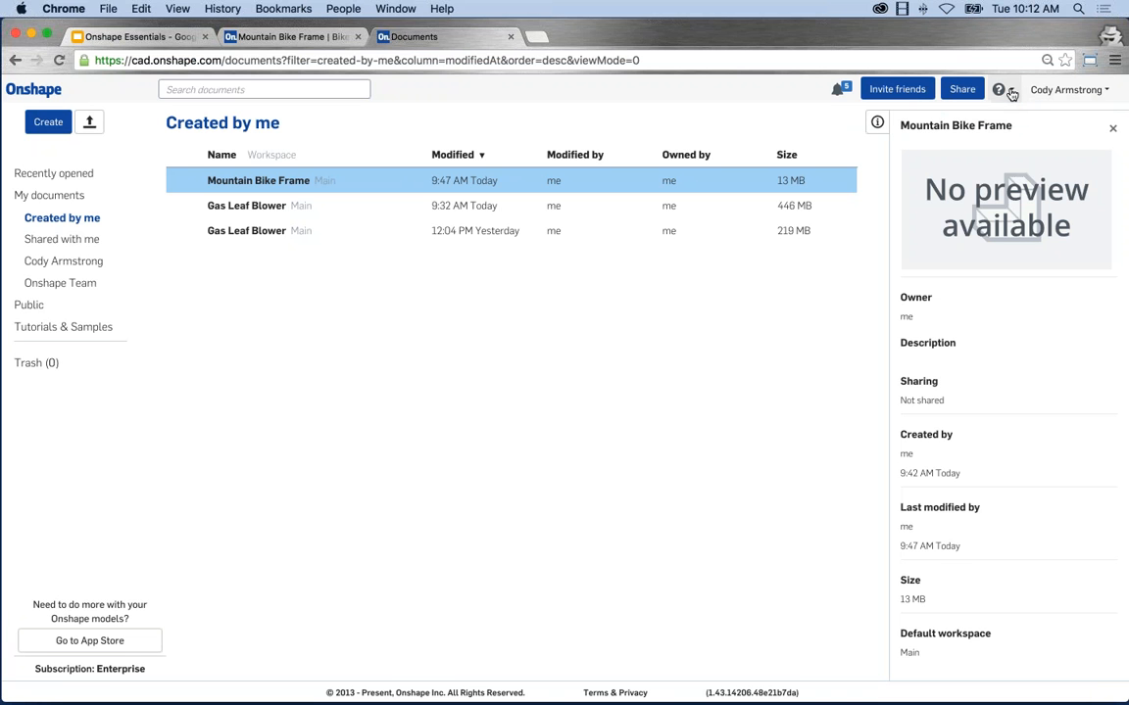
pyautogui.click(1011, 92)
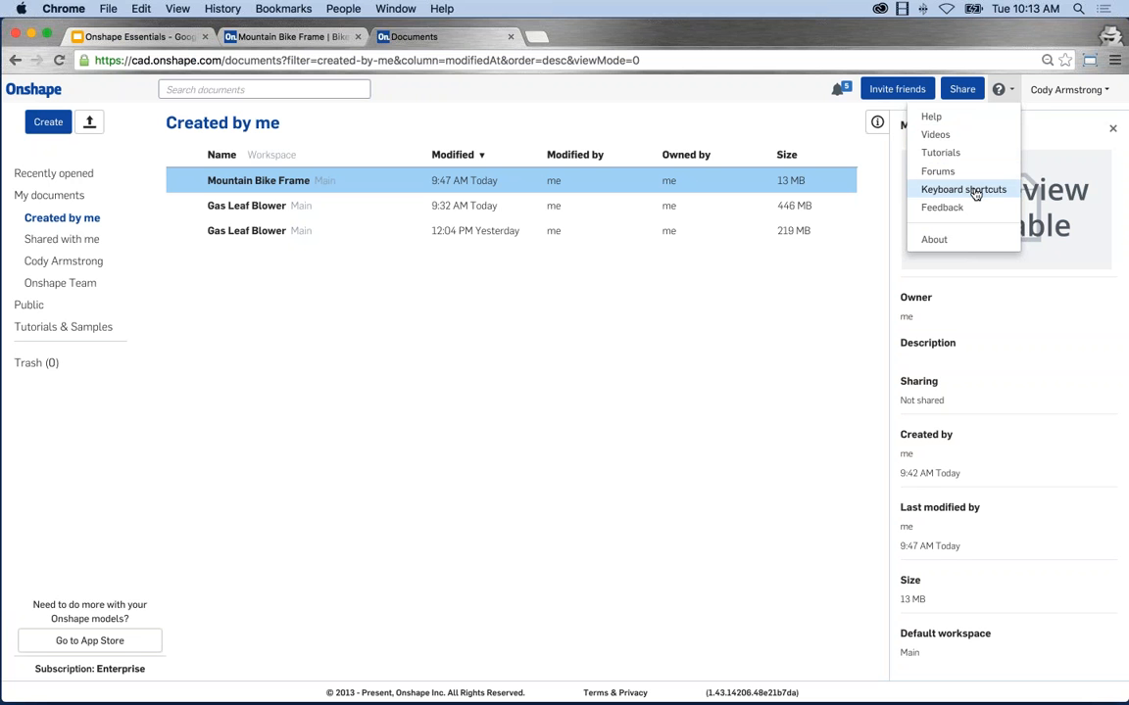
pyautogui.click(976, 191)
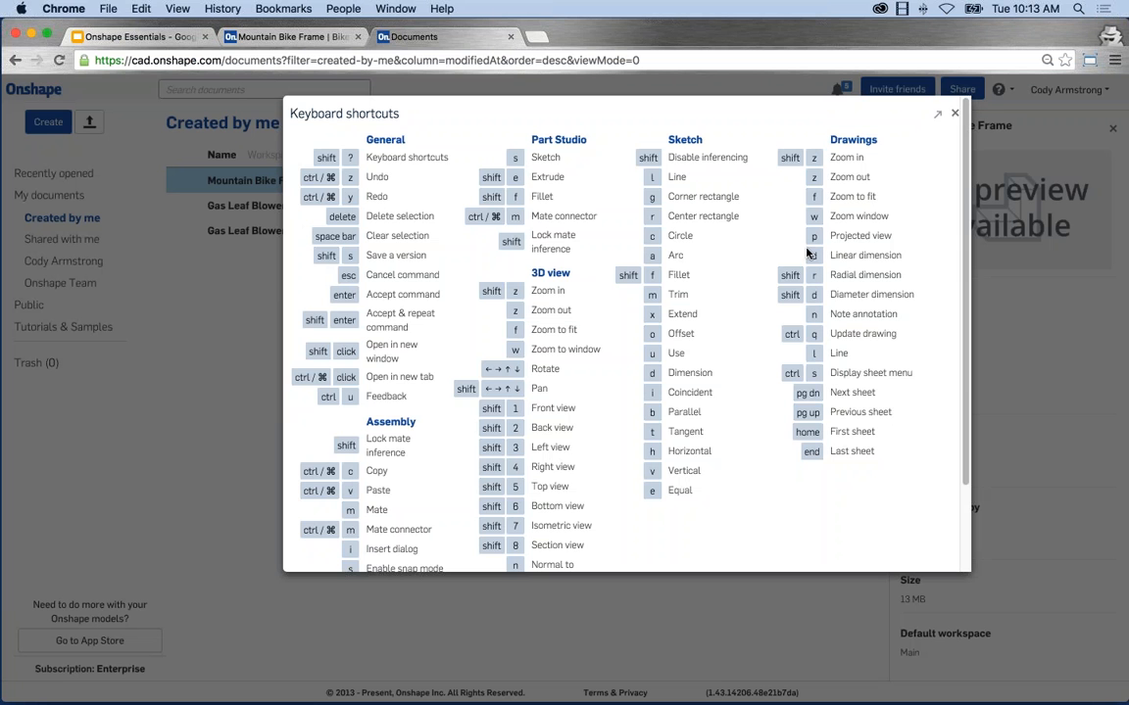
pyautogui.scroll(-2, 758, 355)
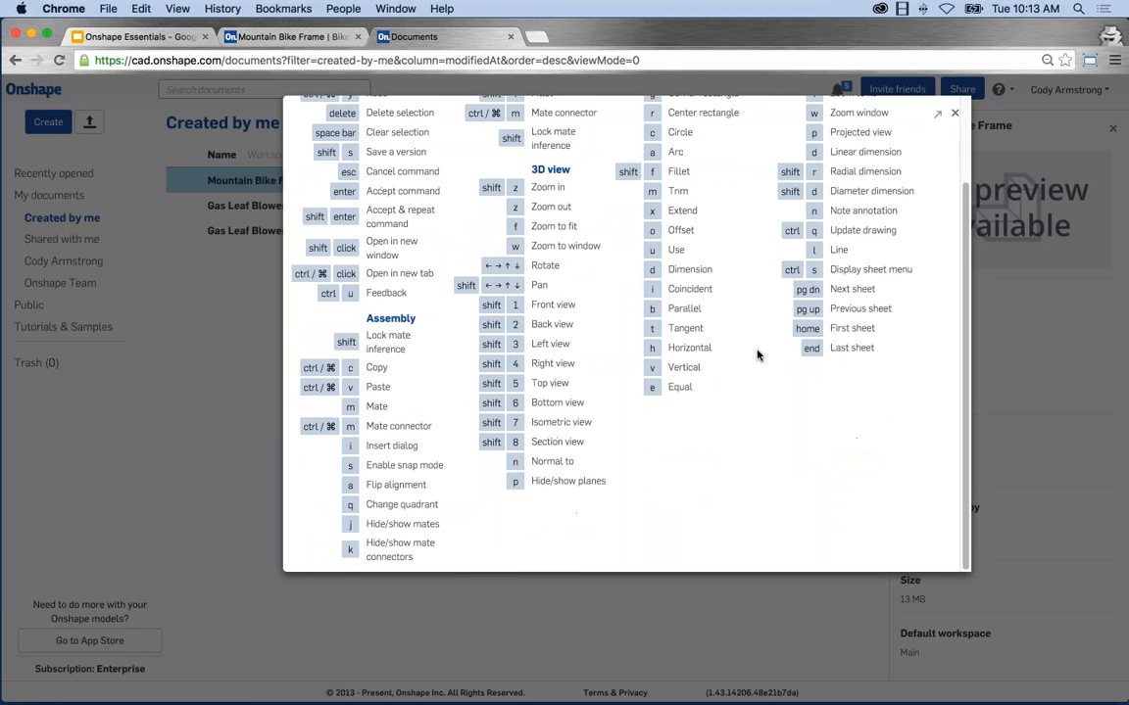
pyautogui.scroll(2, 758, 354)
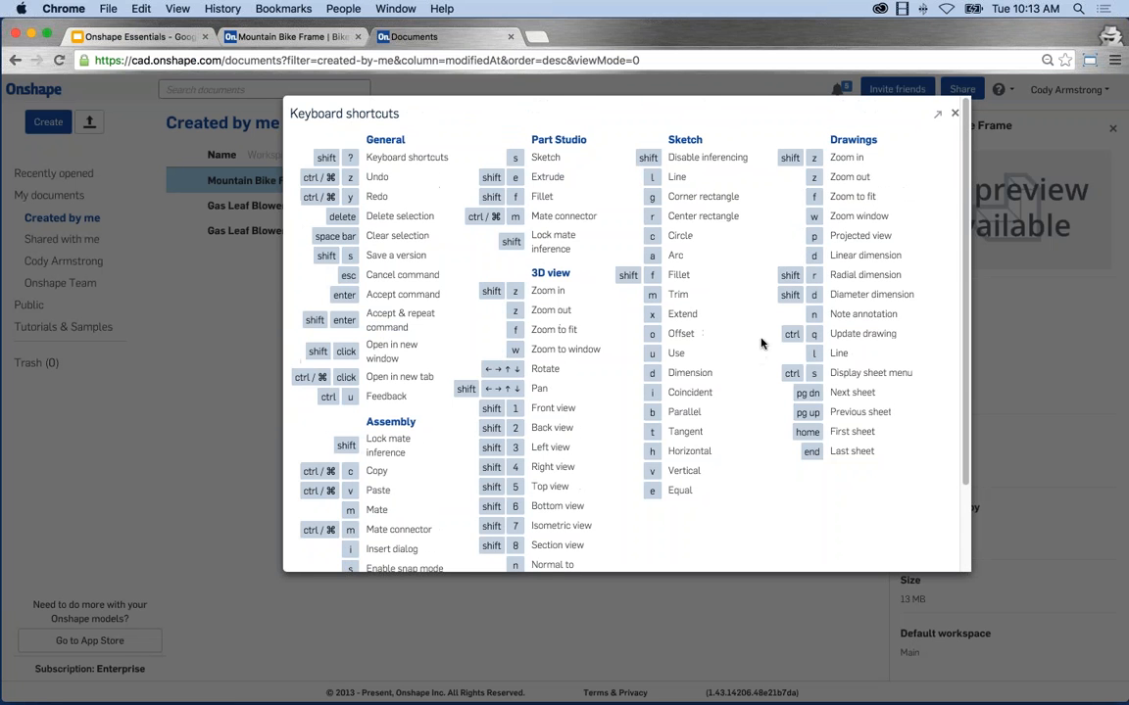
pyautogui.click(955, 115)
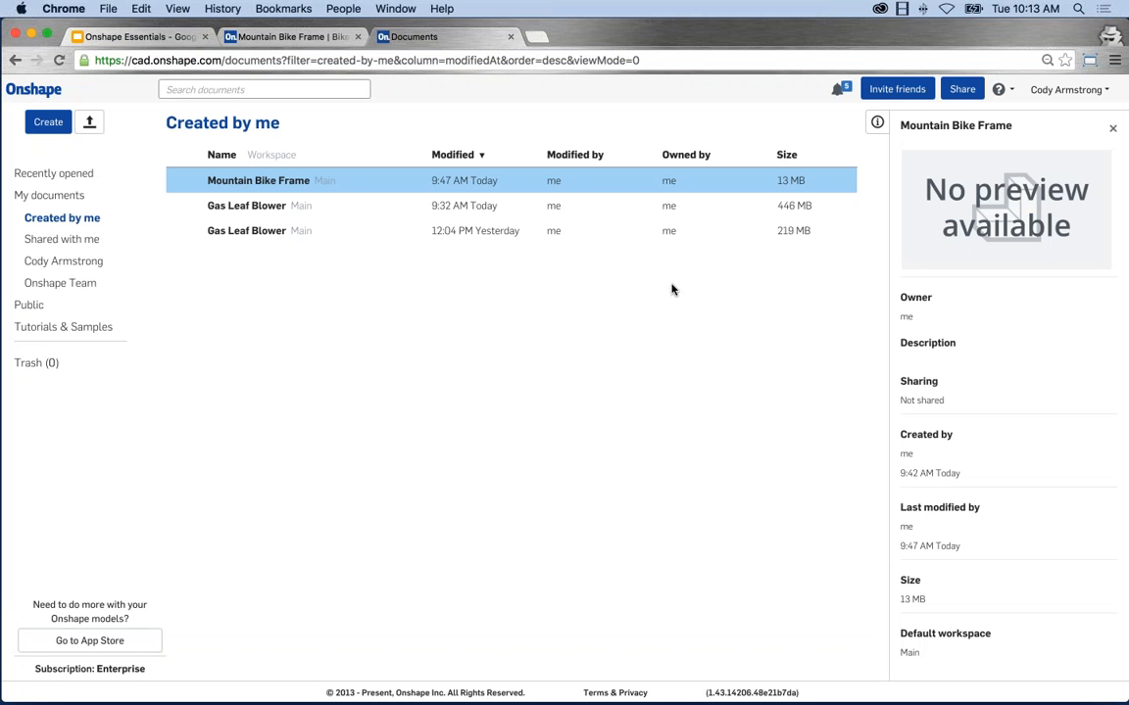
# Show the Help (?) options, then dismiss them to reveal Mountain Bike Frame's details.
pyautogui.click(1002, 89)
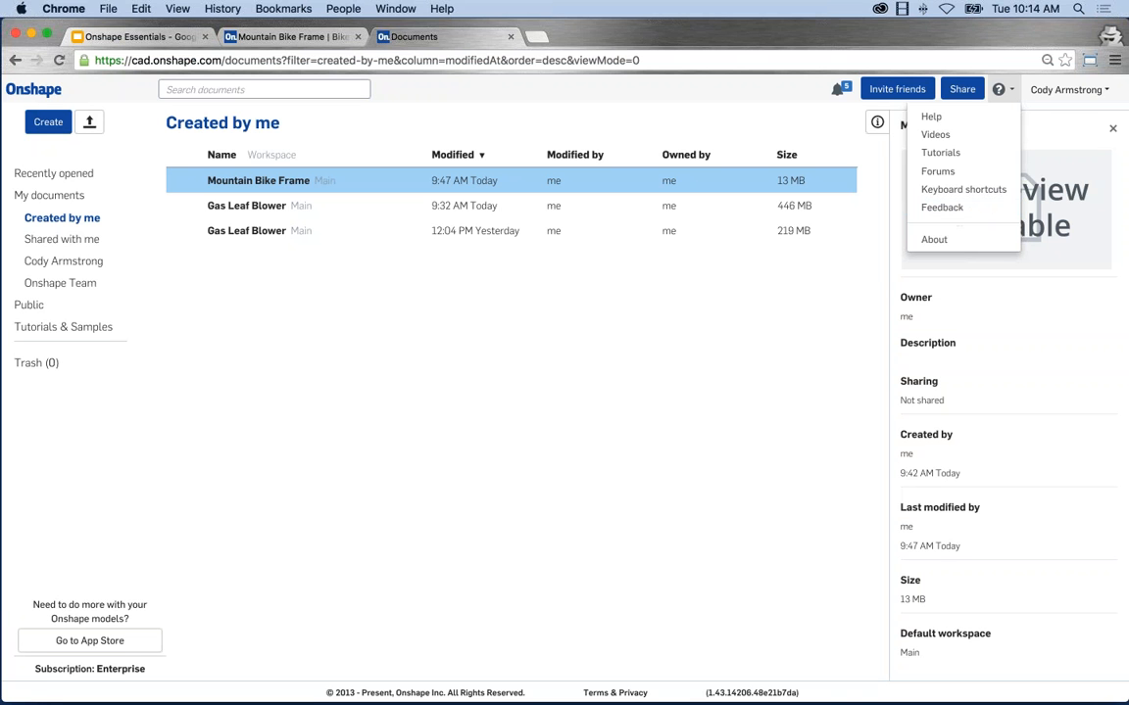
pyautogui.click(727, 324)
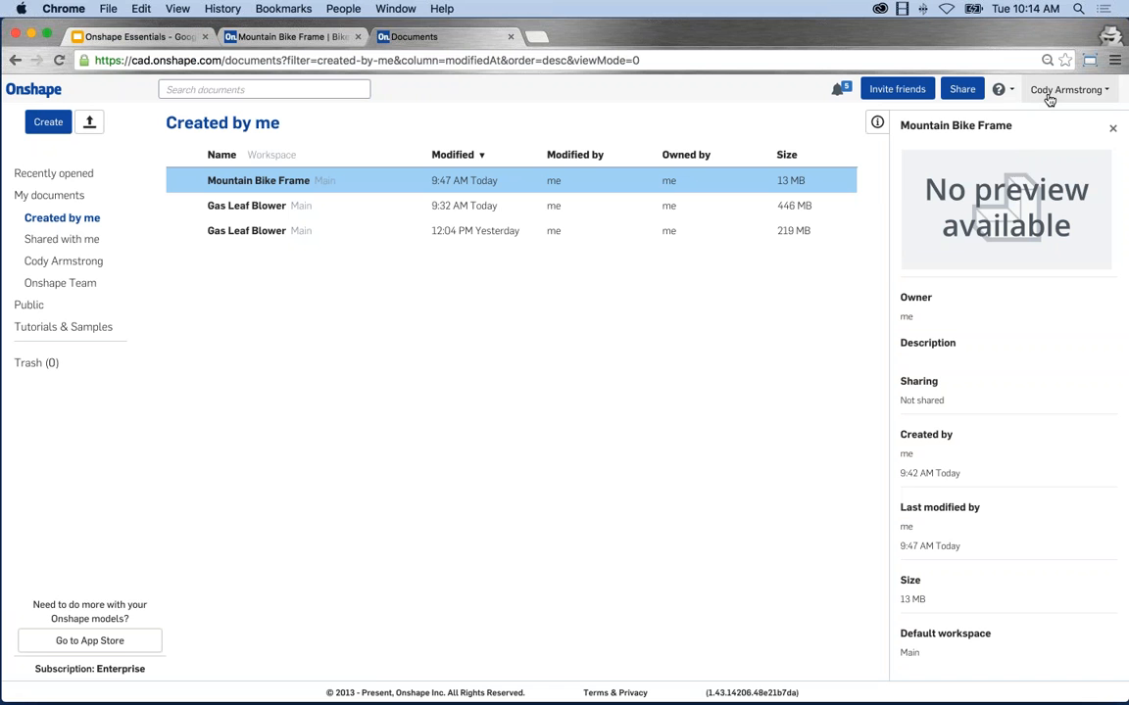
# Go to Manage account Preferences to see units Inch, Degree and Pound.
pyautogui.click(1051, 94)
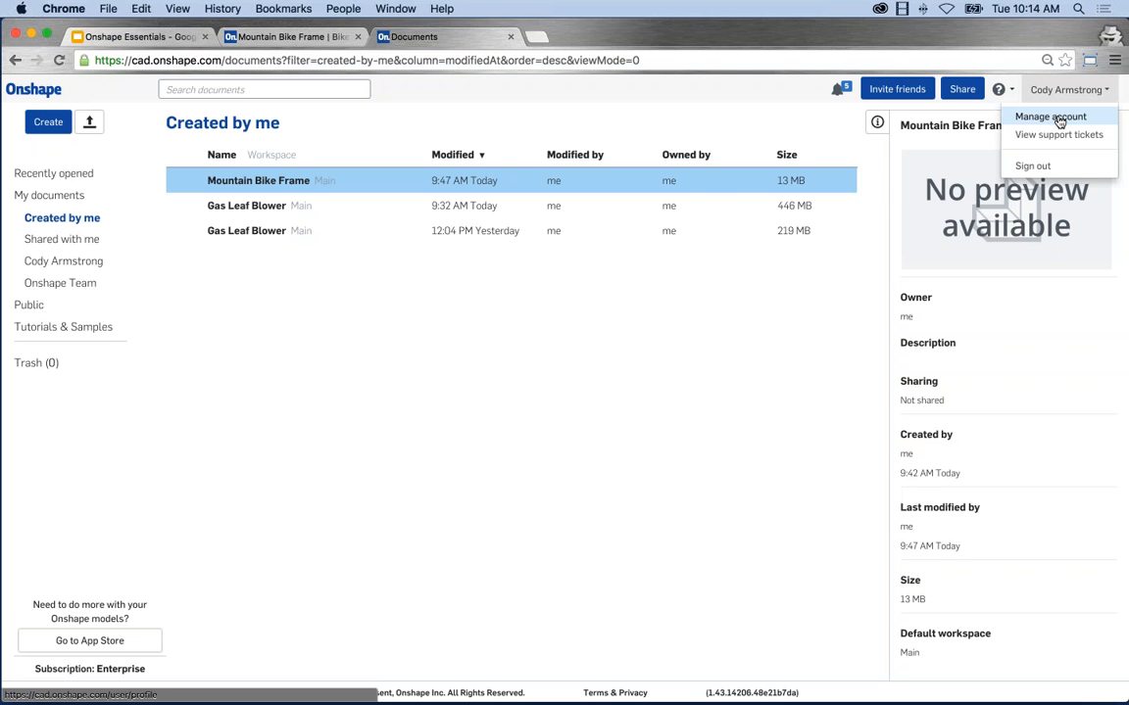
pyautogui.click(1057, 119)
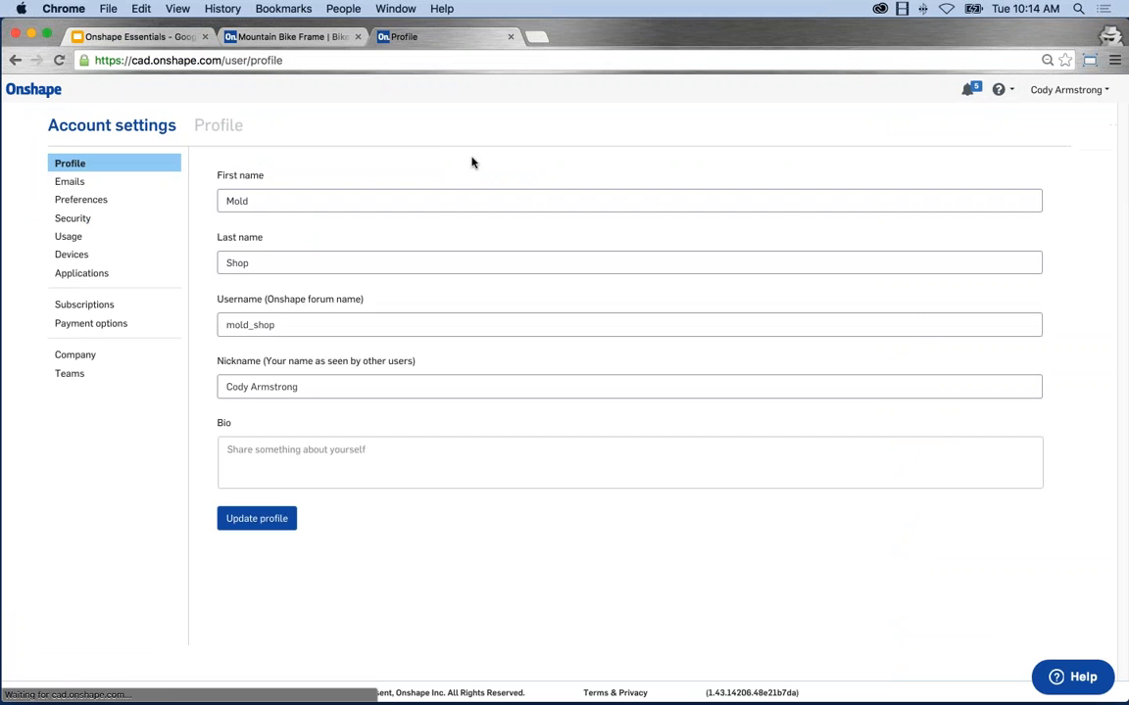
pyautogui.click(84, 199)
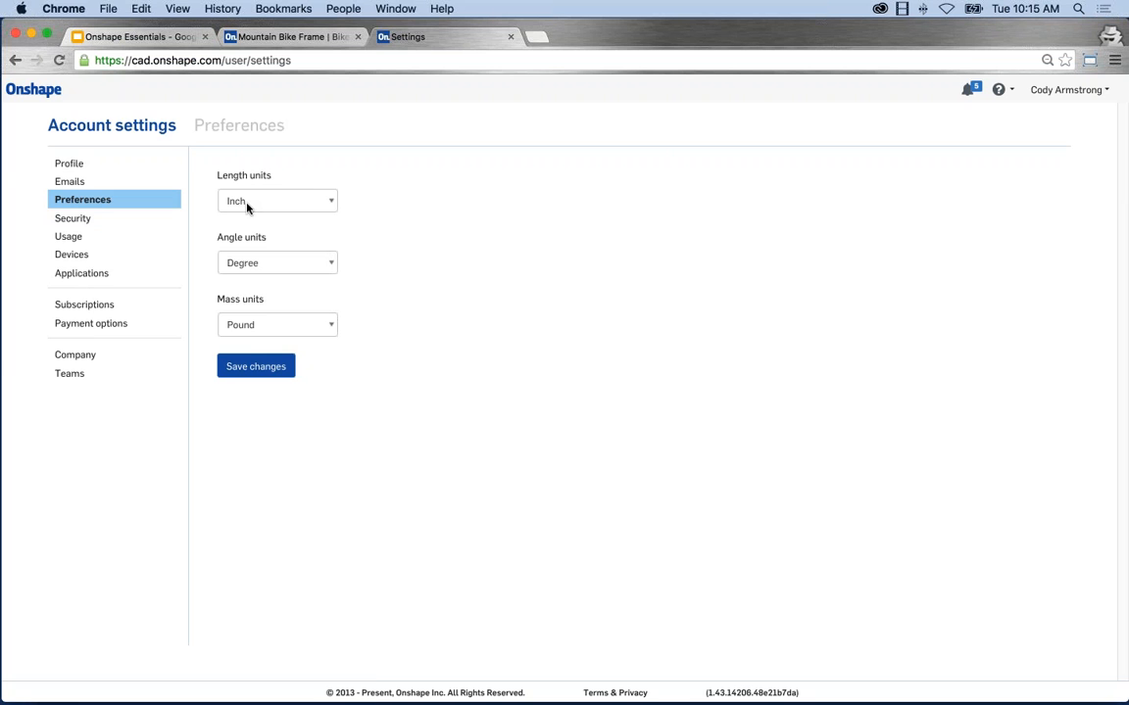
# Return from account settings to the Created by me documents list via the Onshape logo.
pyautogui.click(34, 89)
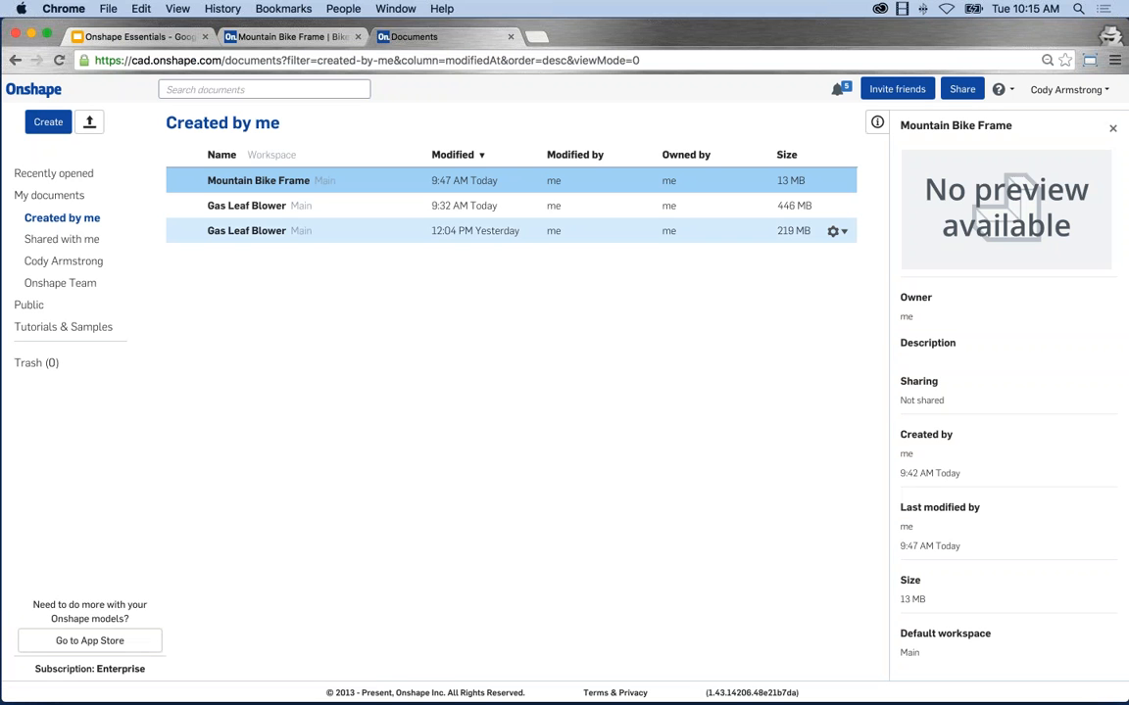
# Open the Mountain Bike Frame document from the Created by me list.
pyautogui.click(277, 180)
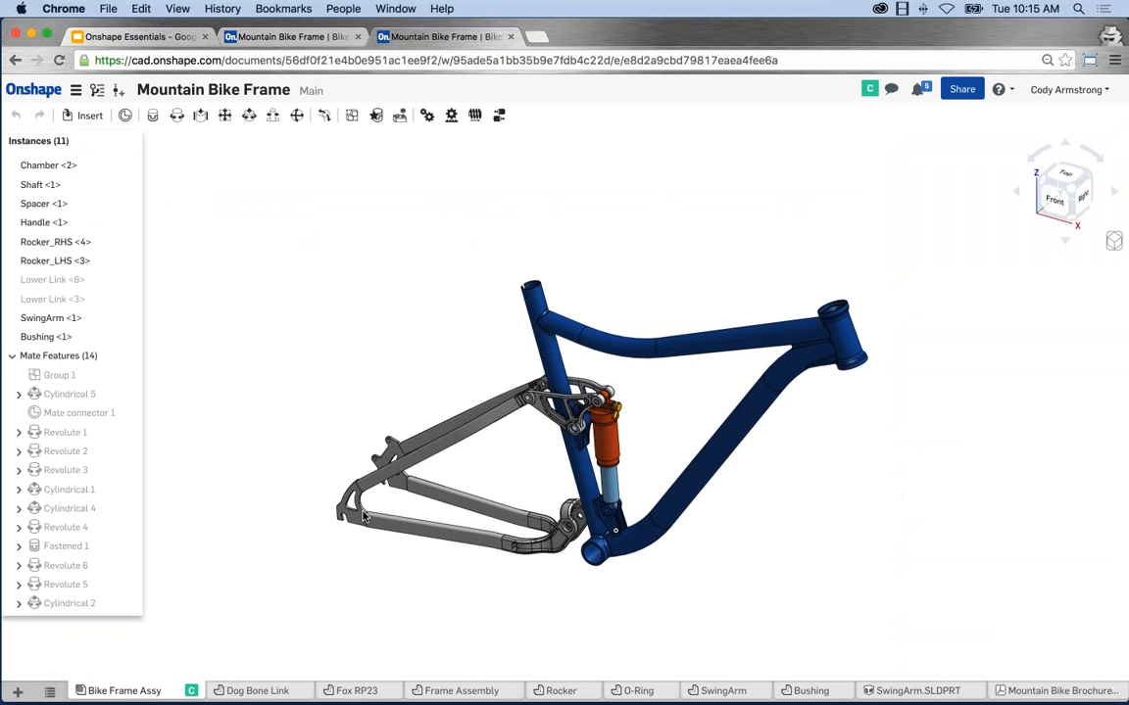
# Pan and zoom in on the Bike Frame Assy model in the graphics area.
pyautogui.moveTo(664, 437); pyautogui.dragTo(654, 428, button='middle')
pyautogui.scroll(1, 649, 429)
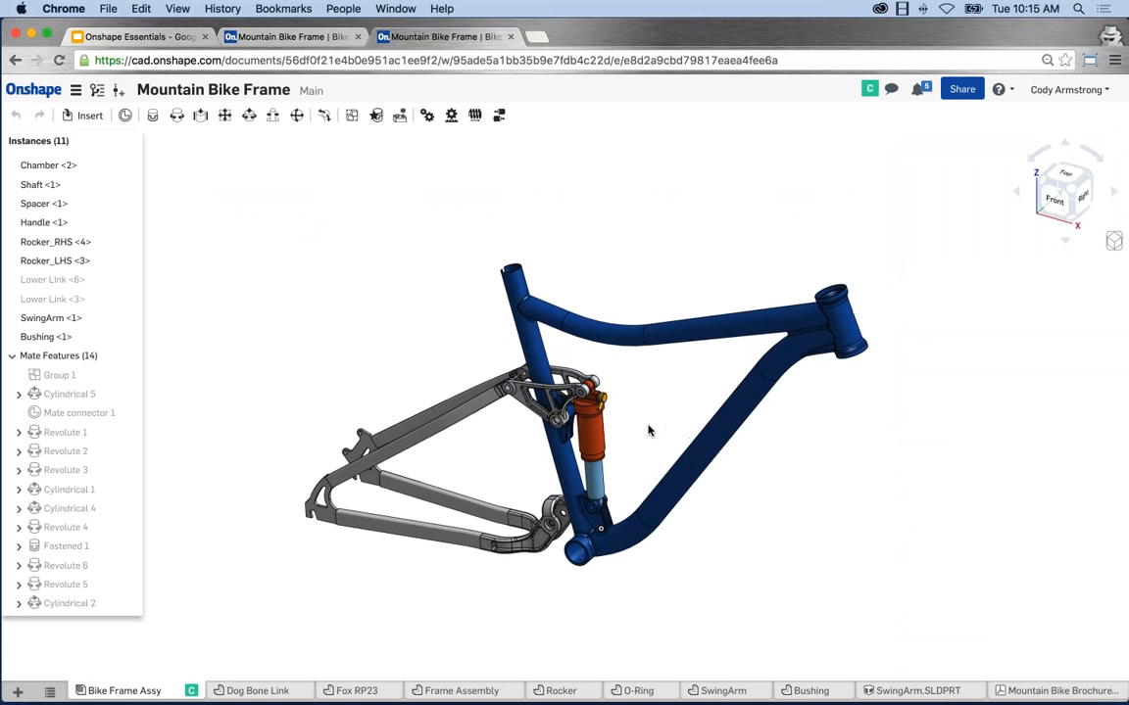
pyautogui.scroll(2, 649, 429)
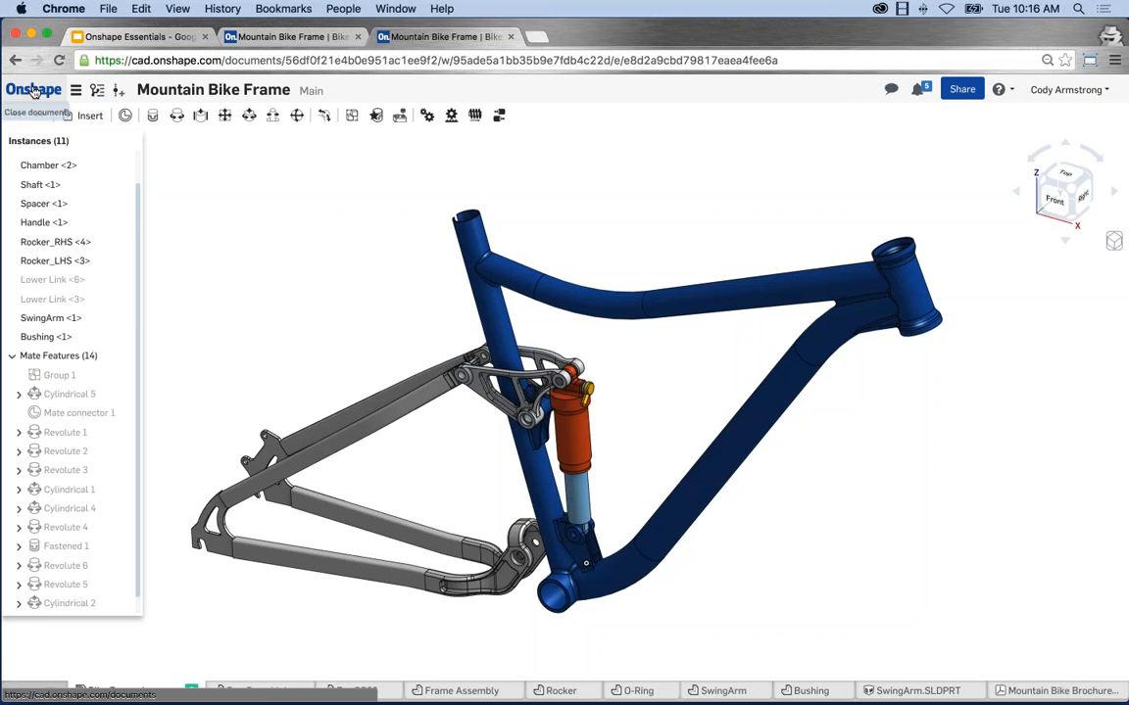
pyautogui.click(35, 91)
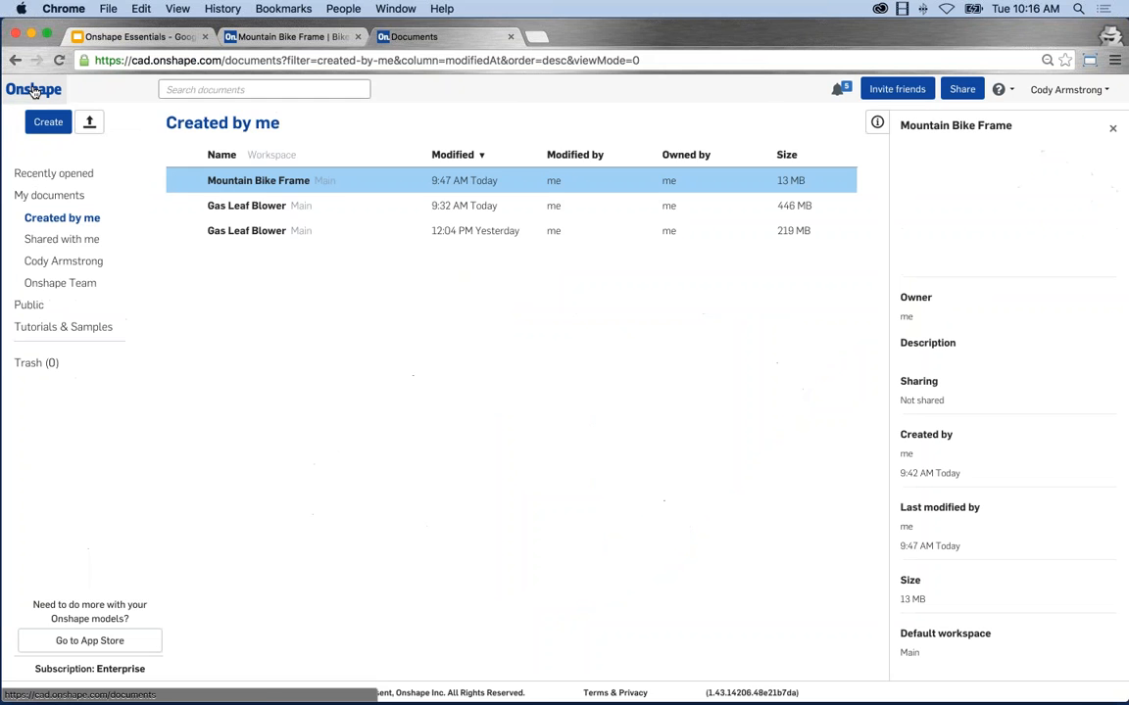
pyautogui.click(258, 181)
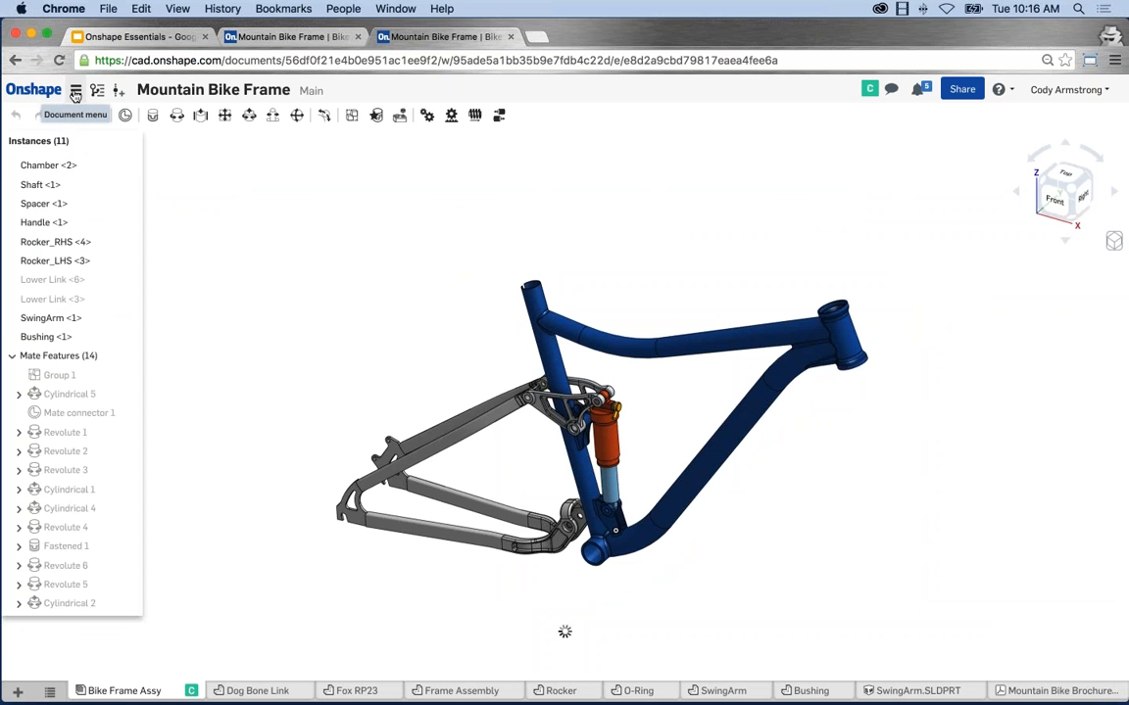
pyautogui.click(75, 95)
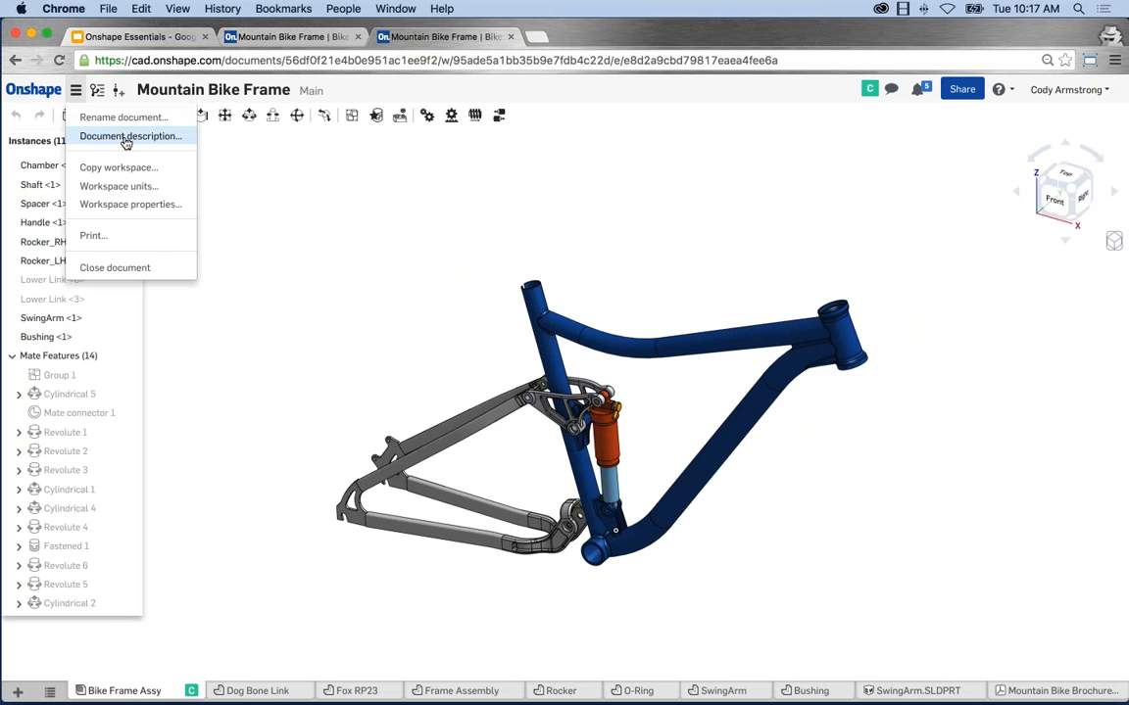
pyautogui.click(264, 226)
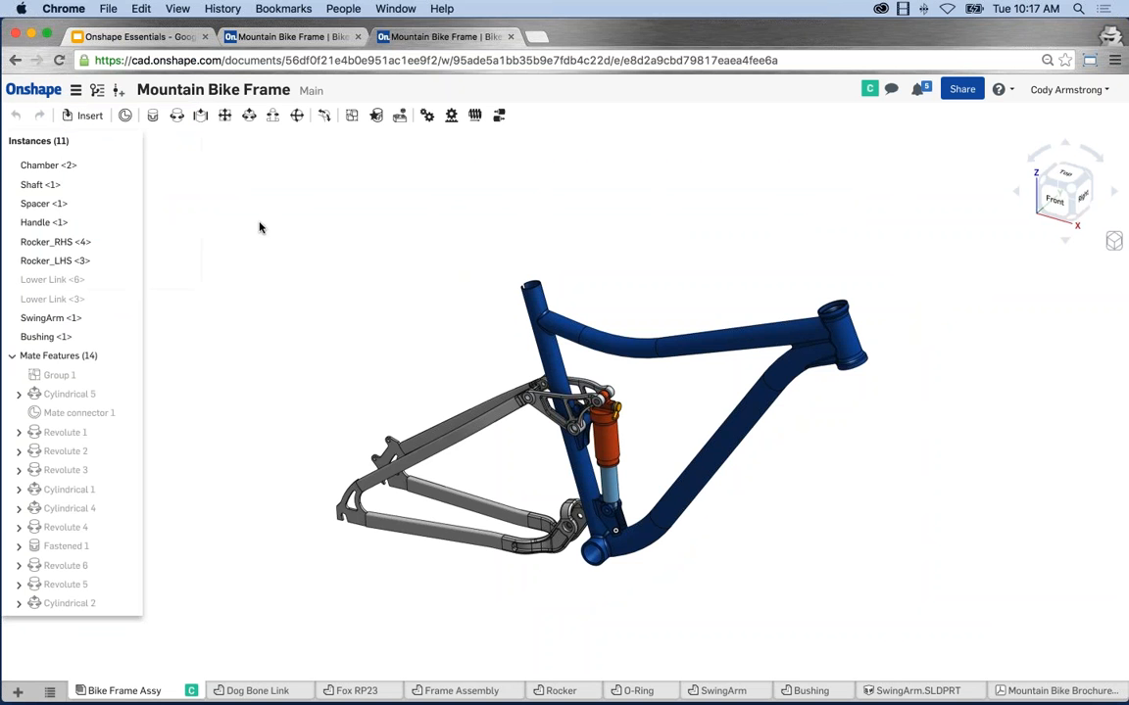
pyautogui.click(98, 92)
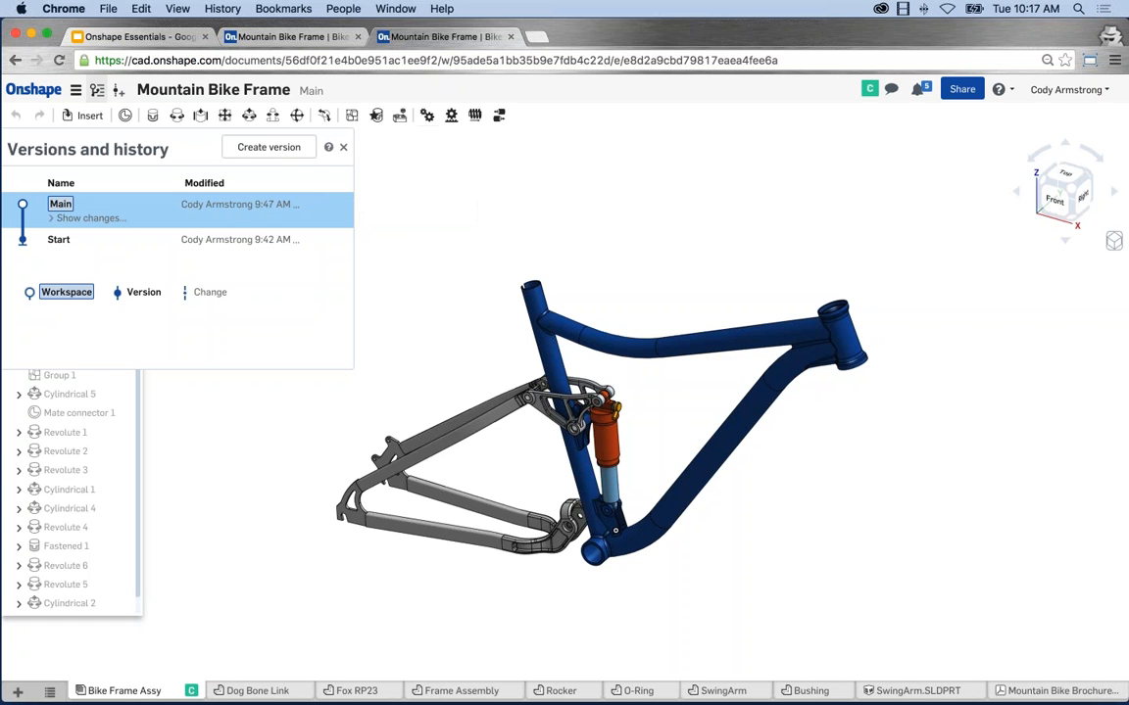
pyautogui.click(86, 216)
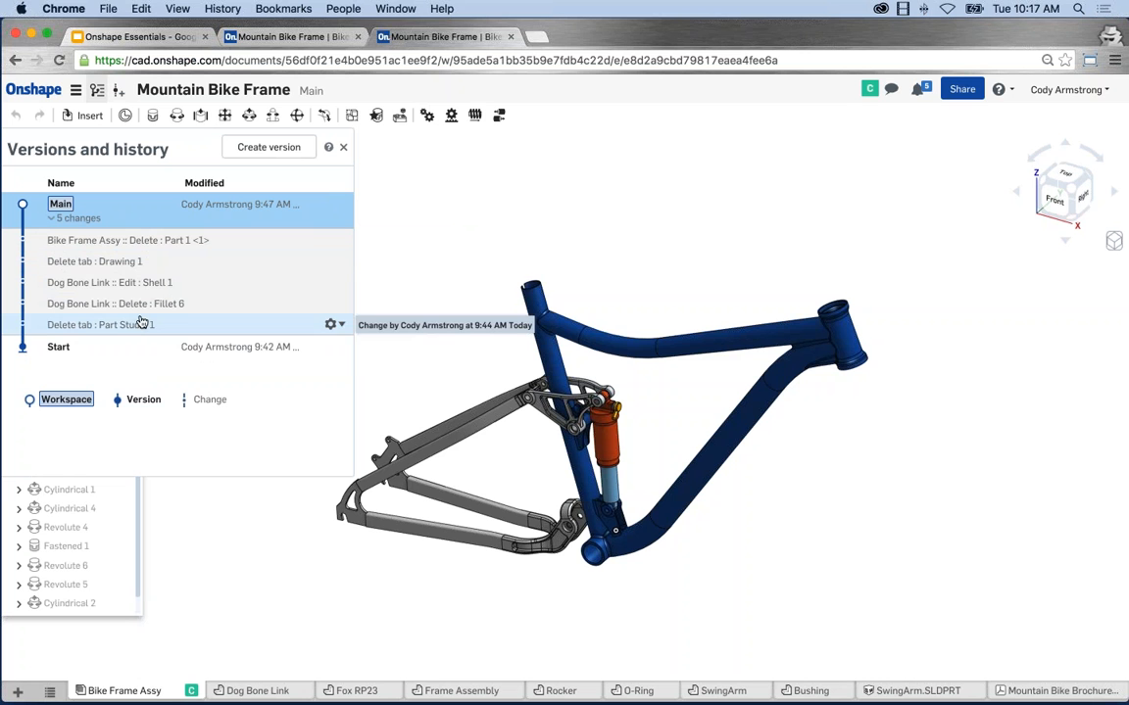
pyautogui.moveTo(147, 291)
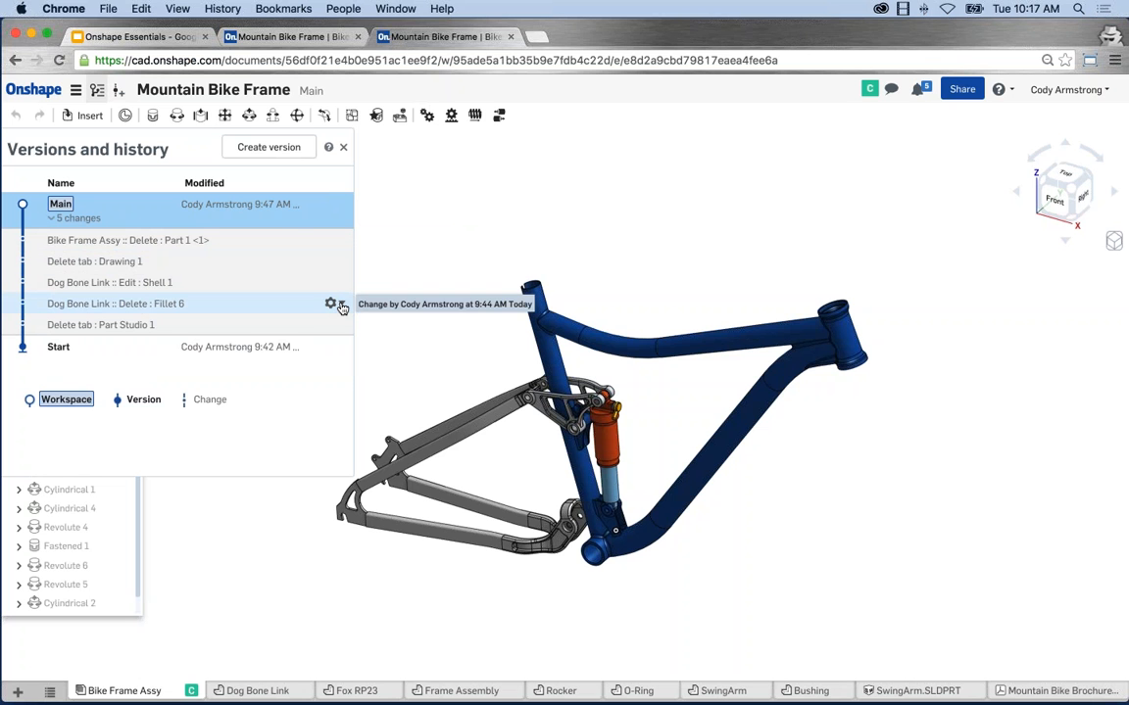
pyautogui.click(340, 305)
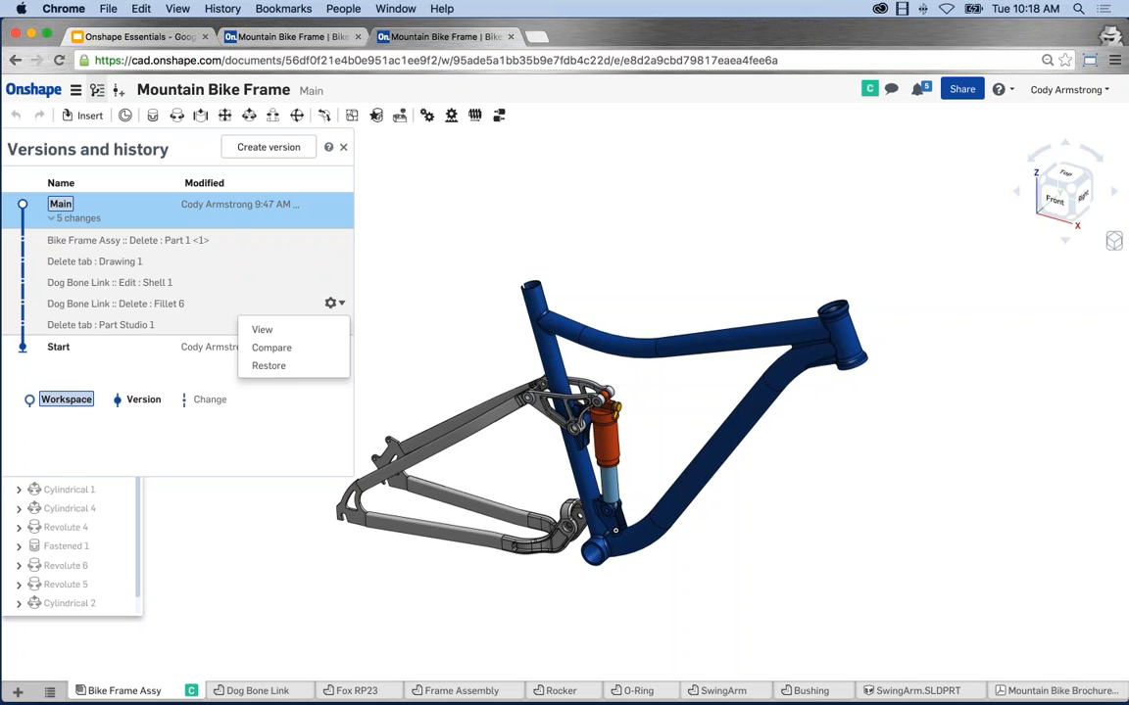
pyautogui.click(344, 149)
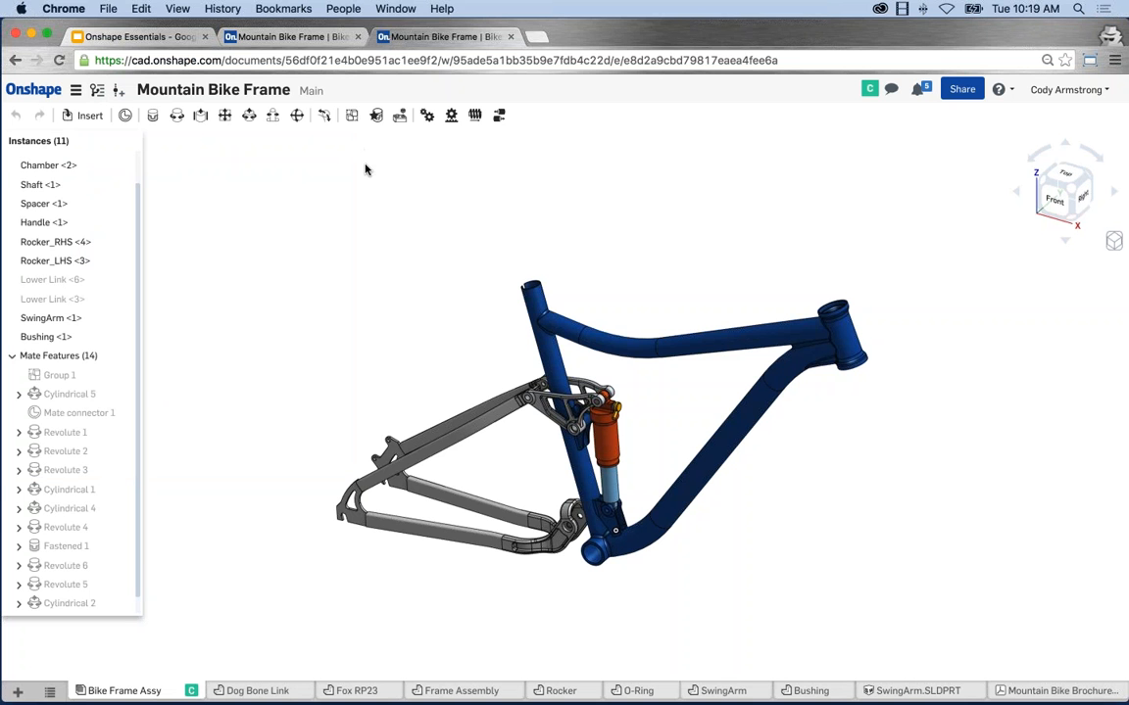
pyautogui.moveTo(411, 263); pyautogui.dragTo(400, 245, button='middle')
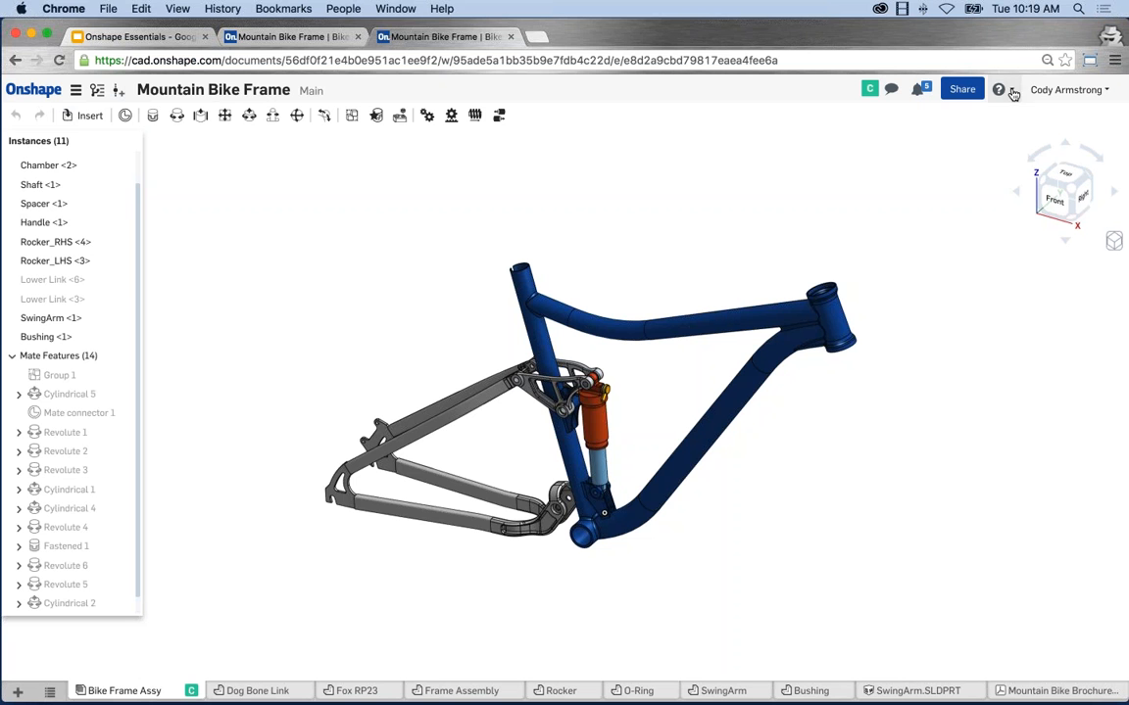
# Close the Comments panel and duplicate tab, then select the Rocker_RHS part.
pyautogui.click(891, 91)
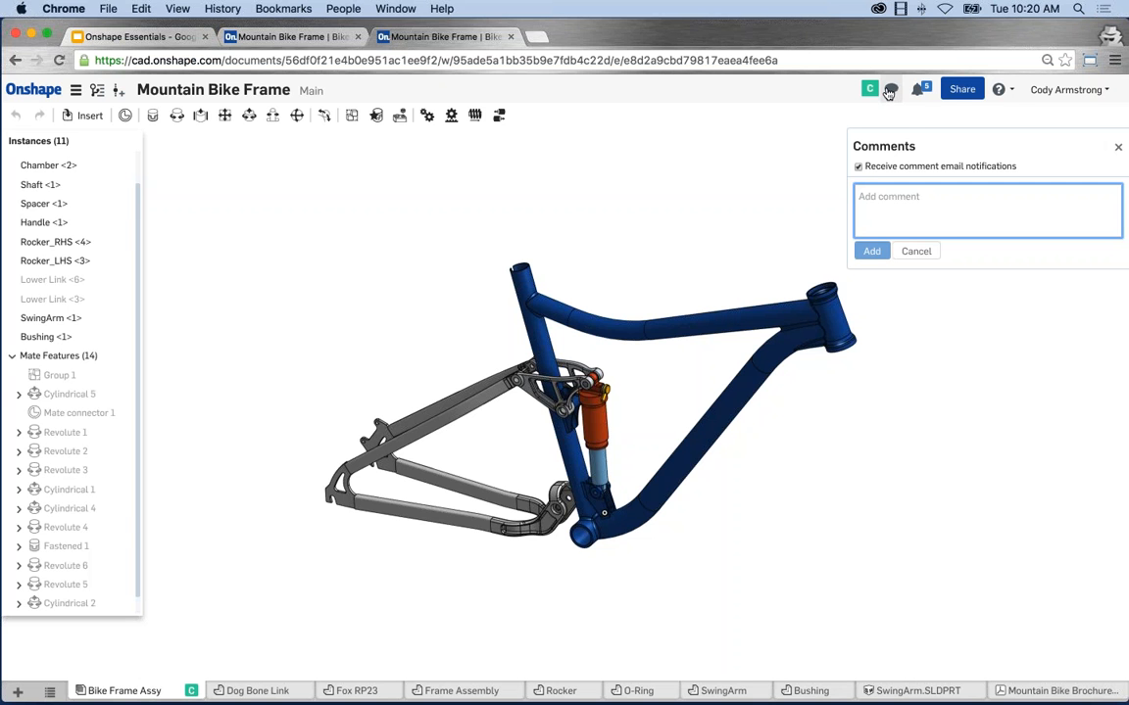
pyautogui.click(1118, 146)
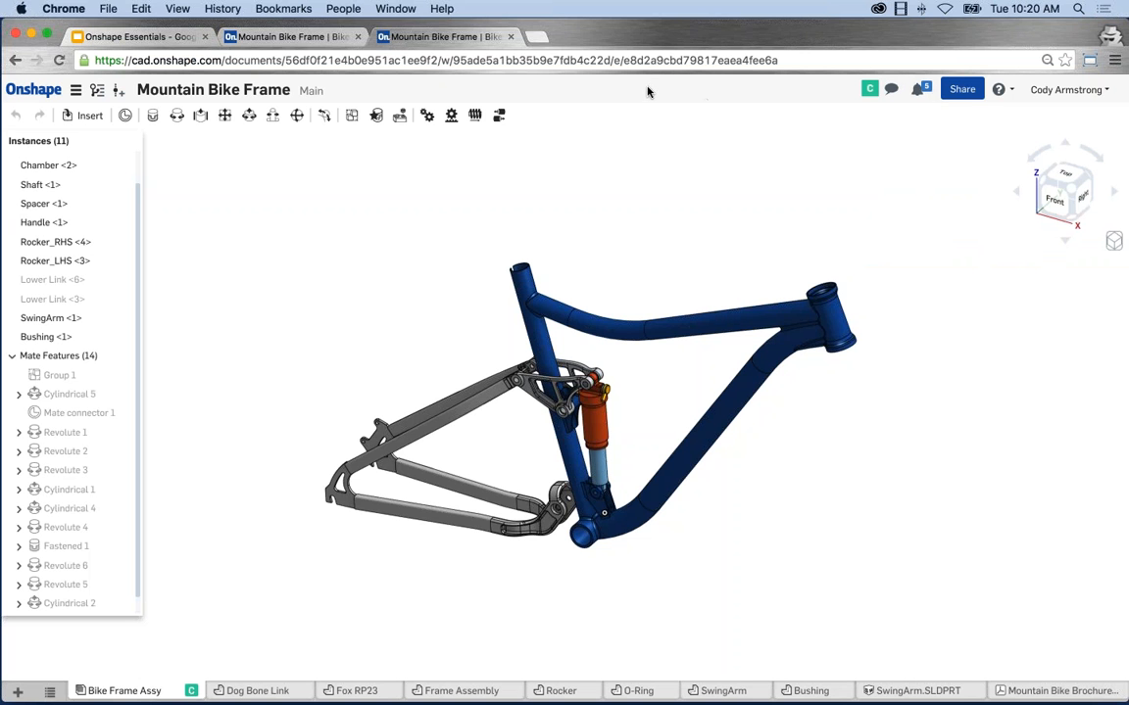
pyautogui.click(358, 36)
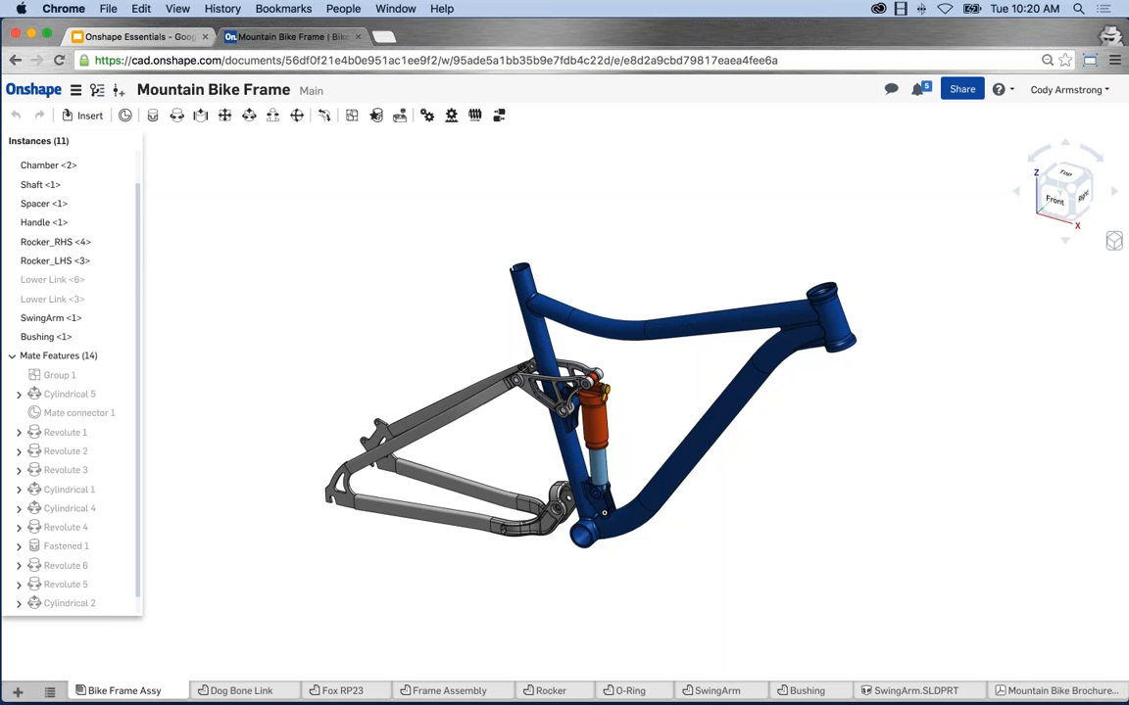
pyautogui.click(57, 241)
pyautogui.click(75, 89)
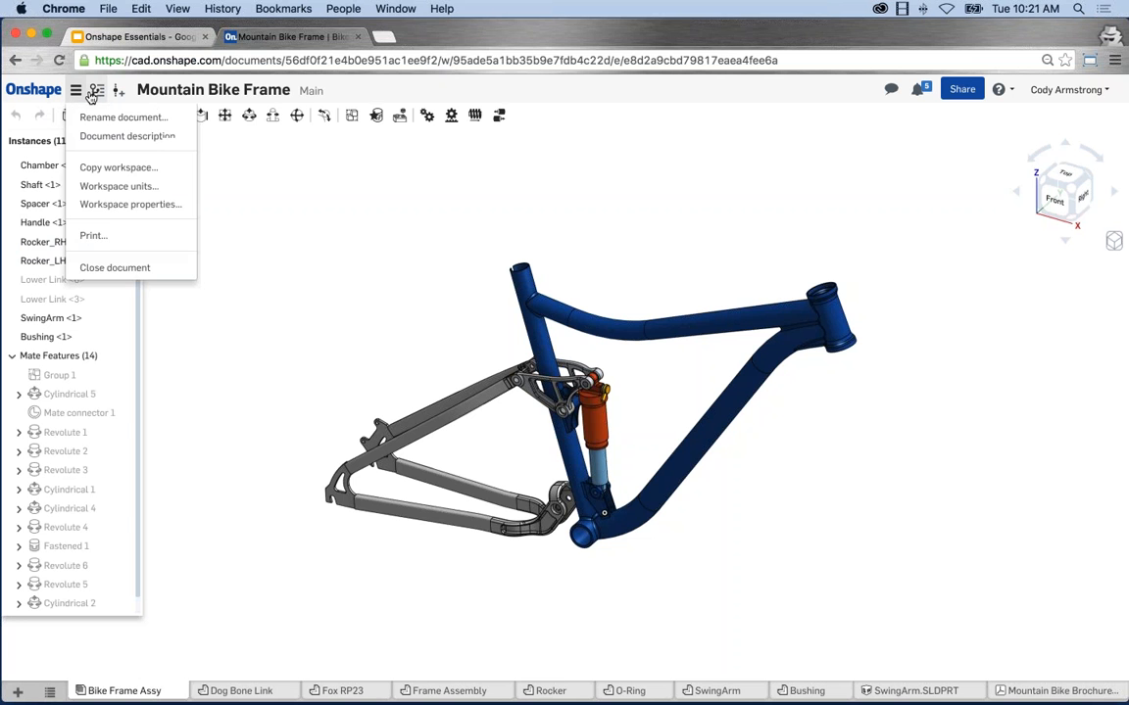
pyautogui.click(132, 205)
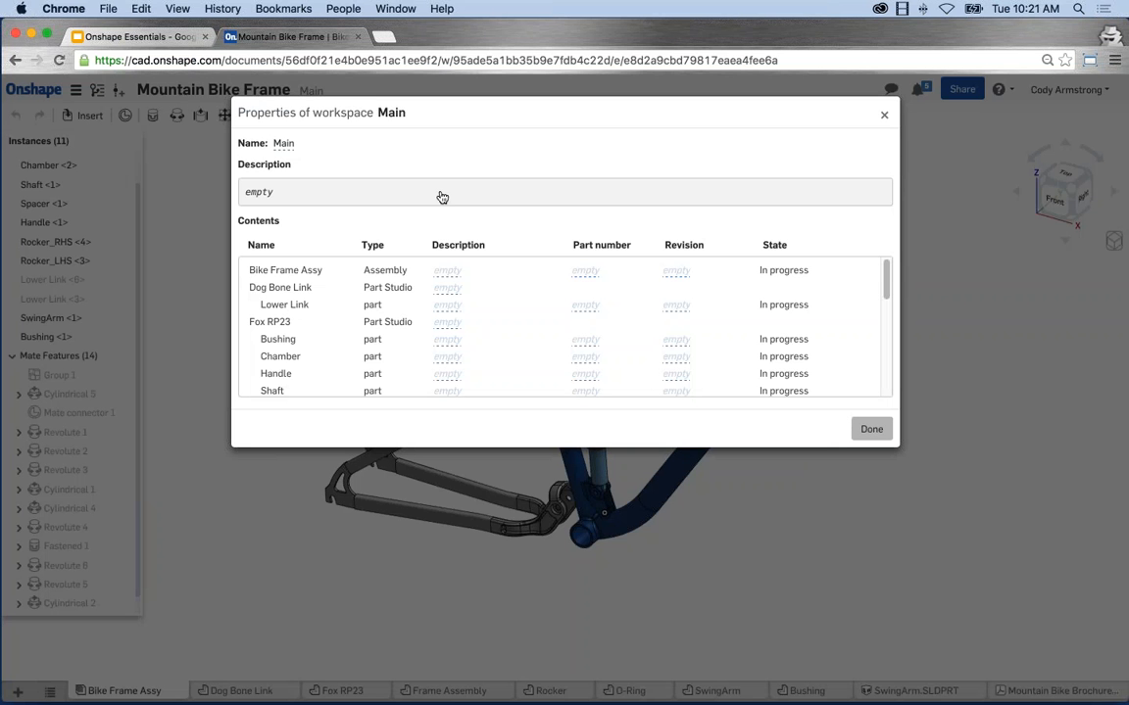
pyautogui.scroll(-4, 885, 294)
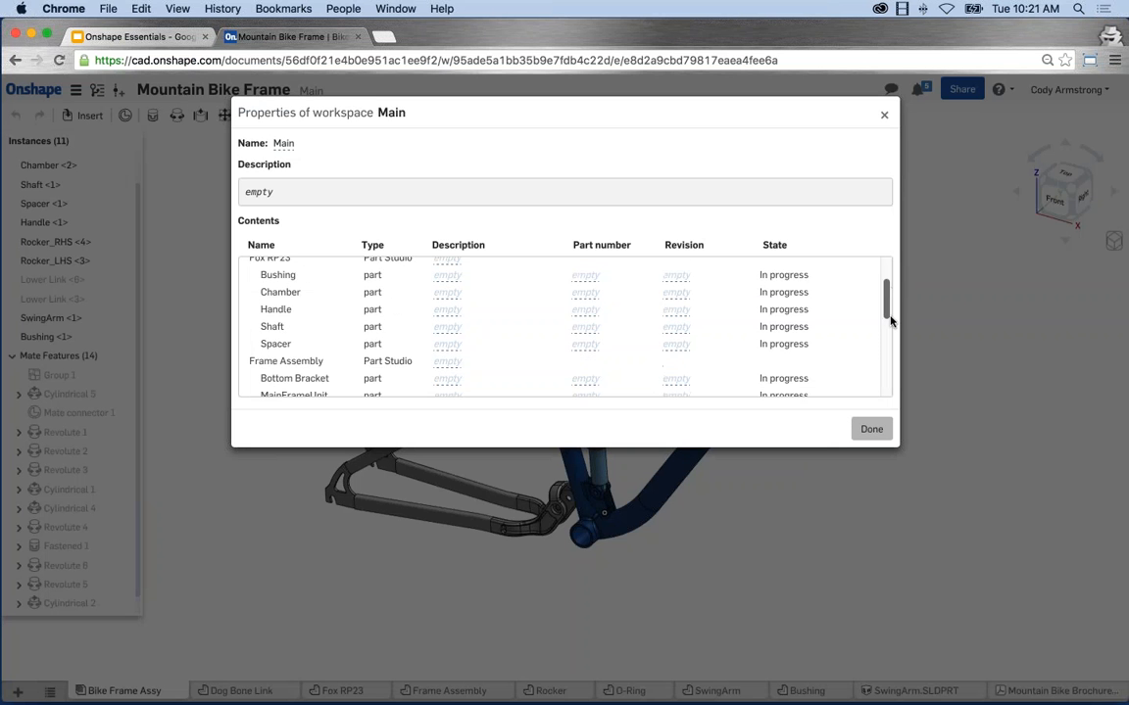
pyautogui.scroll(4, 885, 294)
pyautogui.click(871, 428)
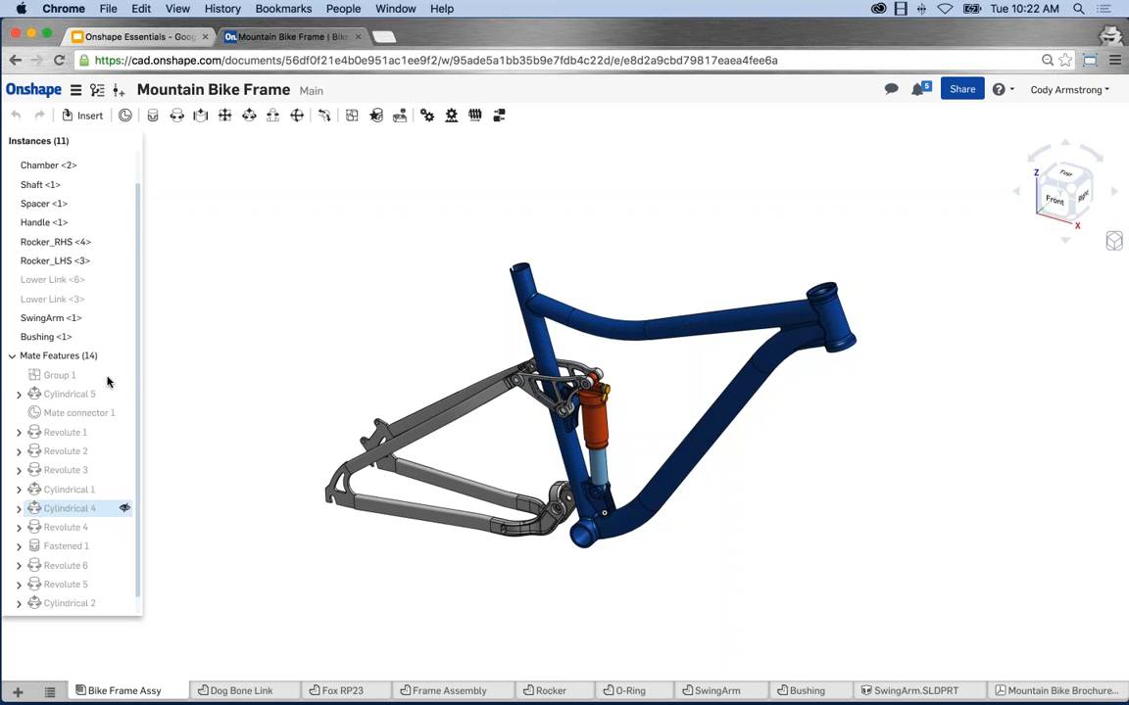
pyautogui.scroll(2, 133, 196)
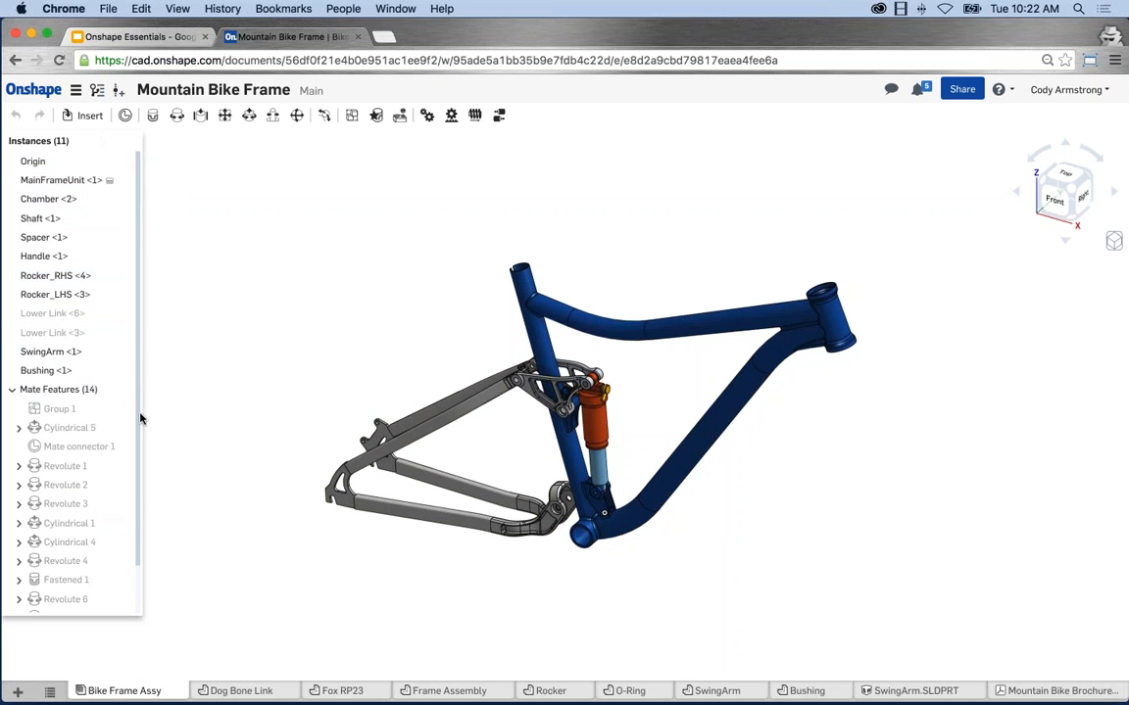
pyautogui.scroll(-2, 141, 418)
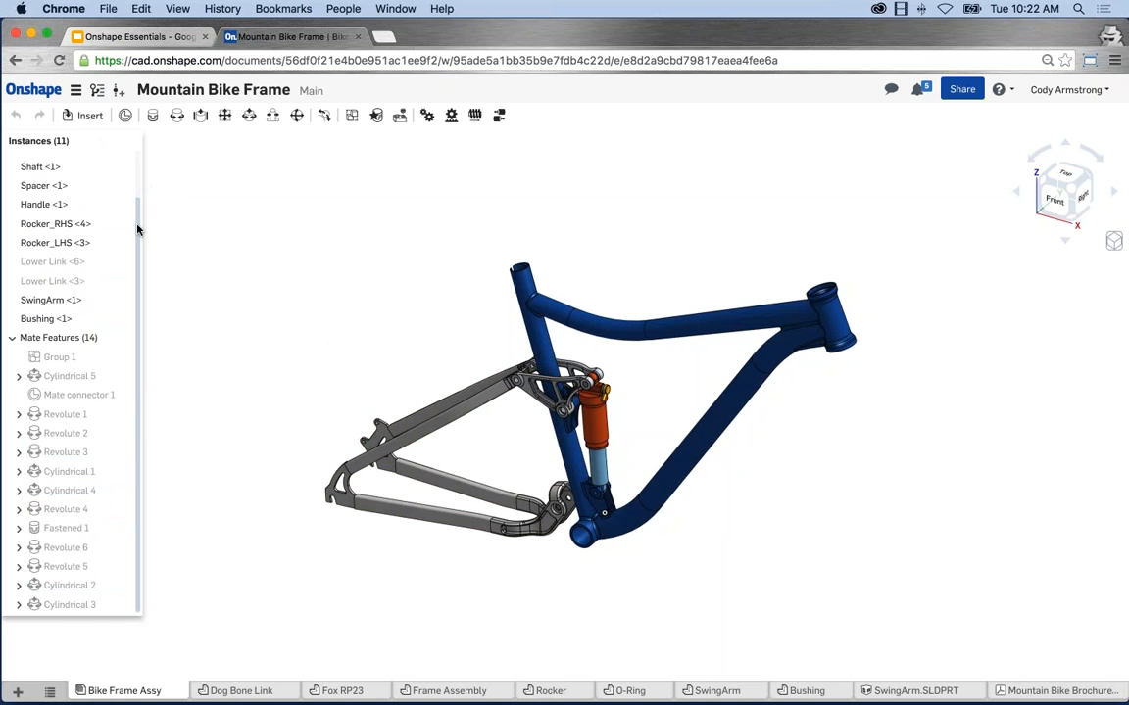
pyautogui.scroll(3, 122, 206)
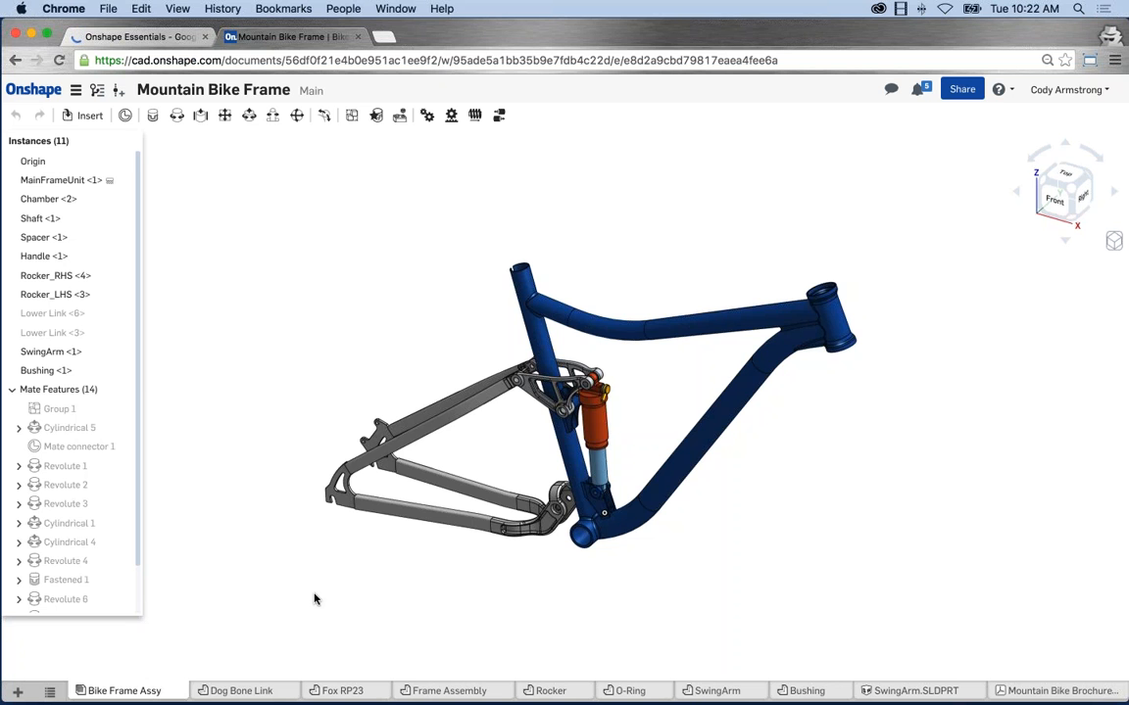
# Browse the Dog Bone Link, Frame Assembly and SwingArm part studios, repositioning the swing arm view.
pyautogui.click(238, 692)
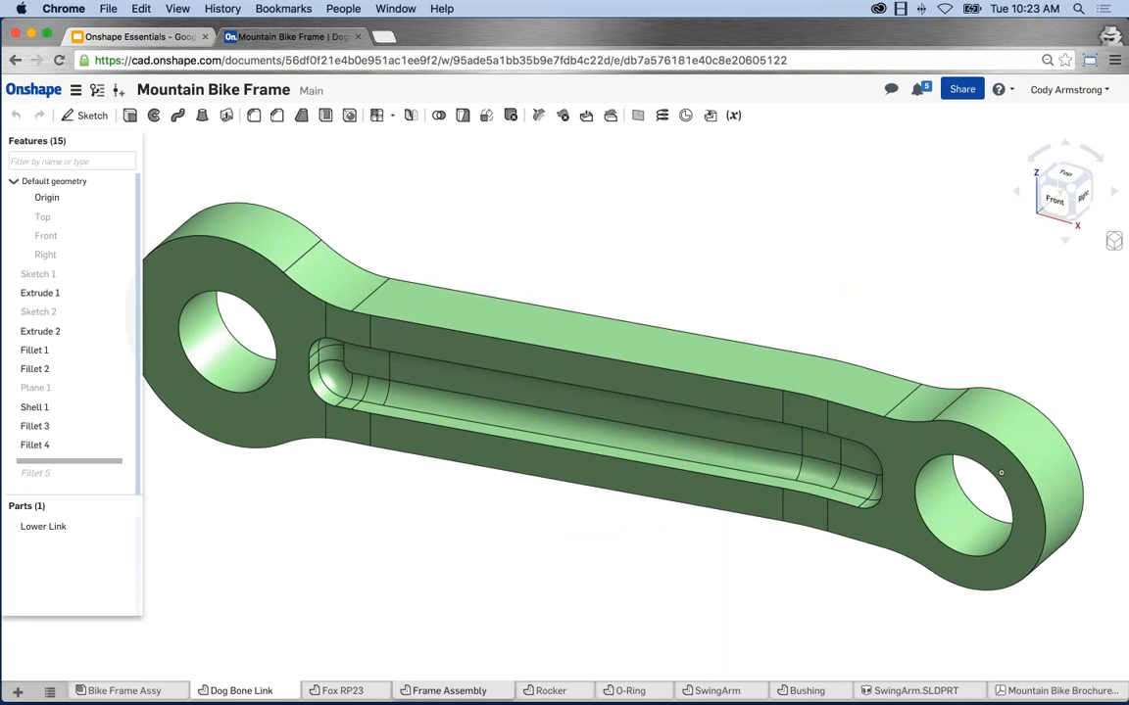
pyautogui.click(446, 691)
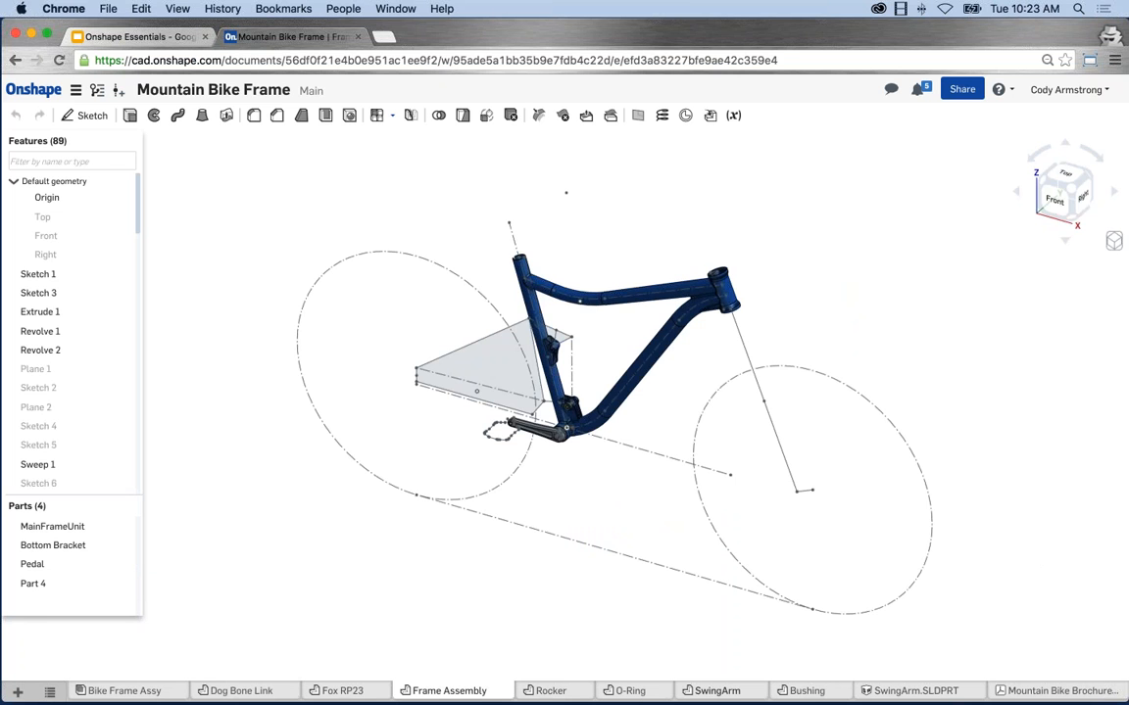
pyautogui.click(711, 691)
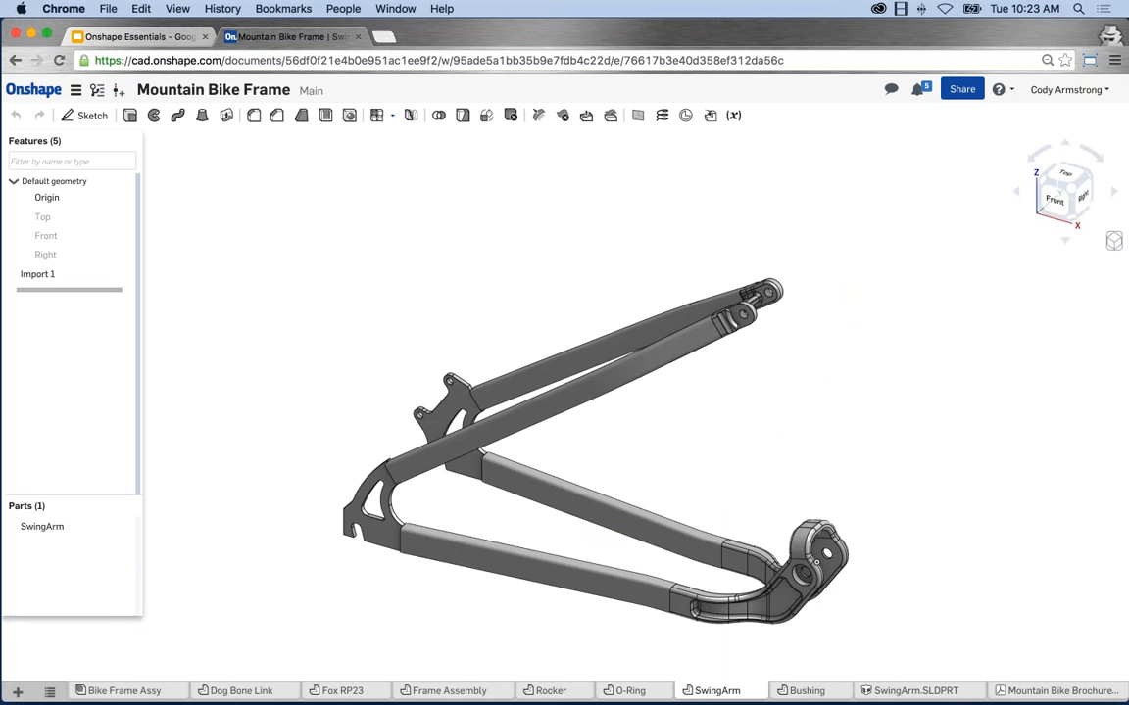
pyautogui.moveTo(675, 473); pyautogui.dragTo(653, 451, button='middle')
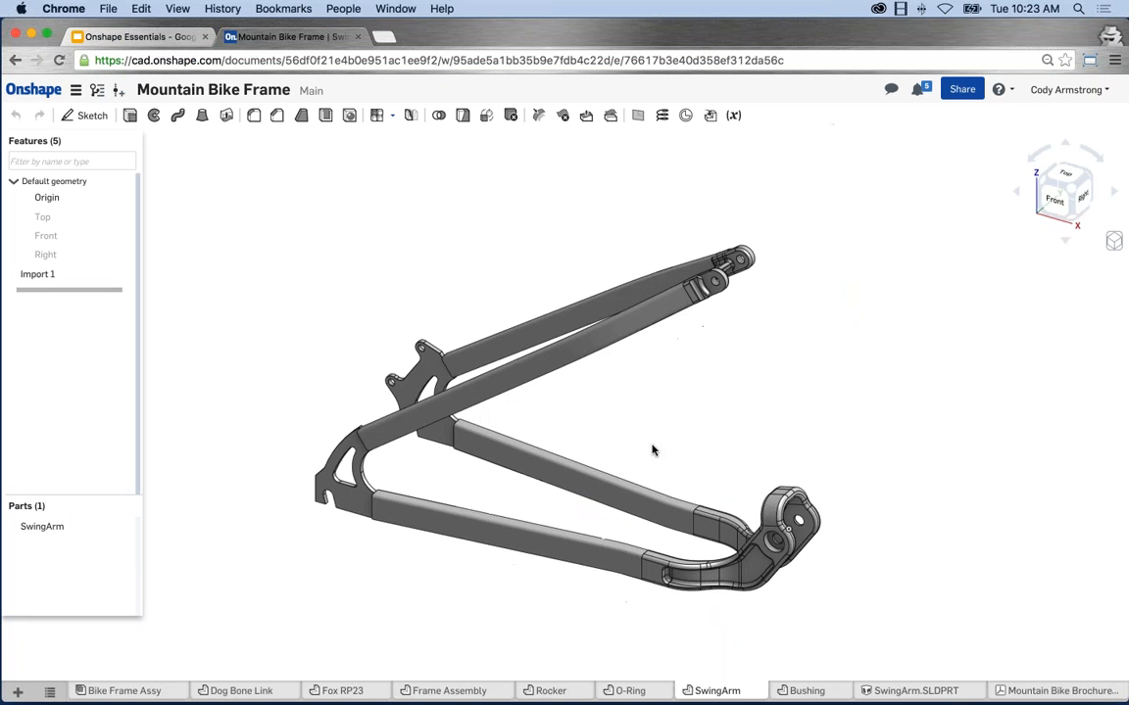
pyautogui.scroll(2, 652, 450)
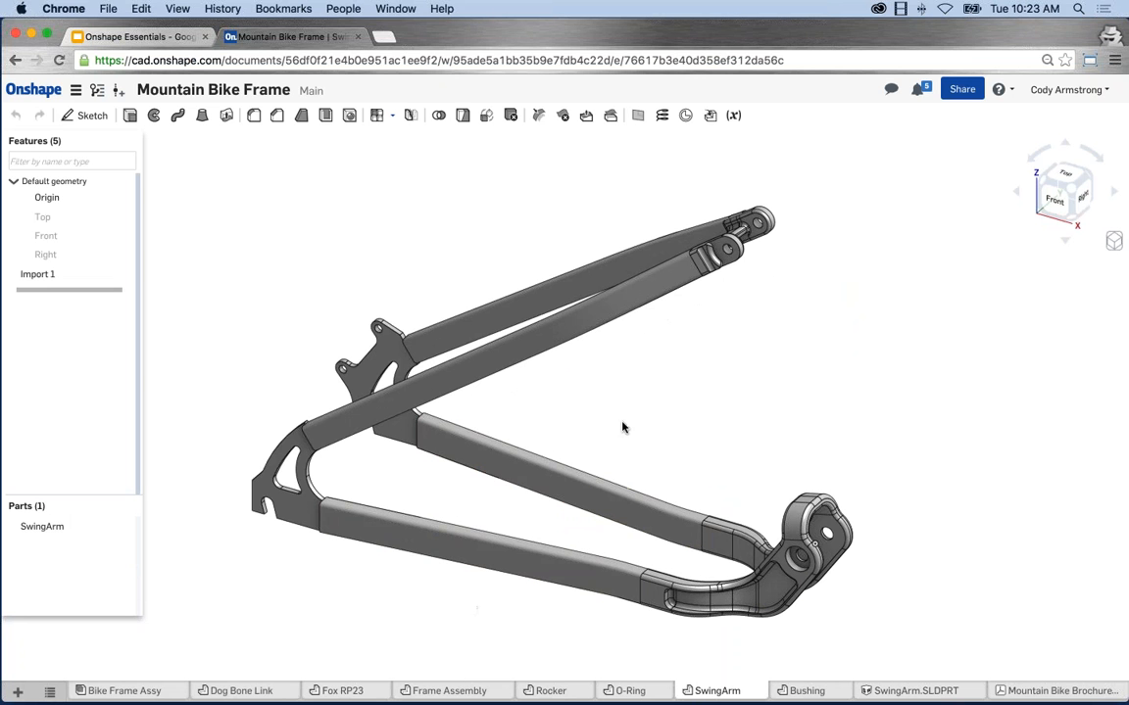
pyautogui.moveTo(622, 428); pyautogui.dragTo(622, 419, button='middle')
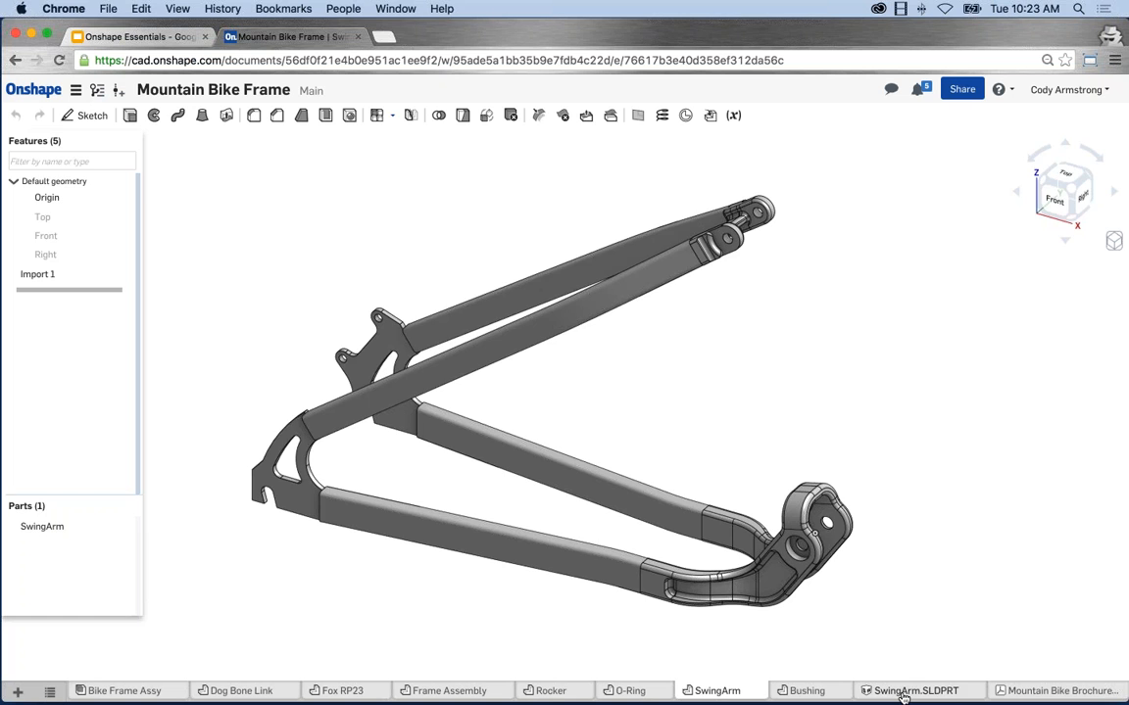
# View the SwingArm.SLDPRT file, then scroll down the Mountain Bike Brochure PDF.
pyautogui.click(902, 692)
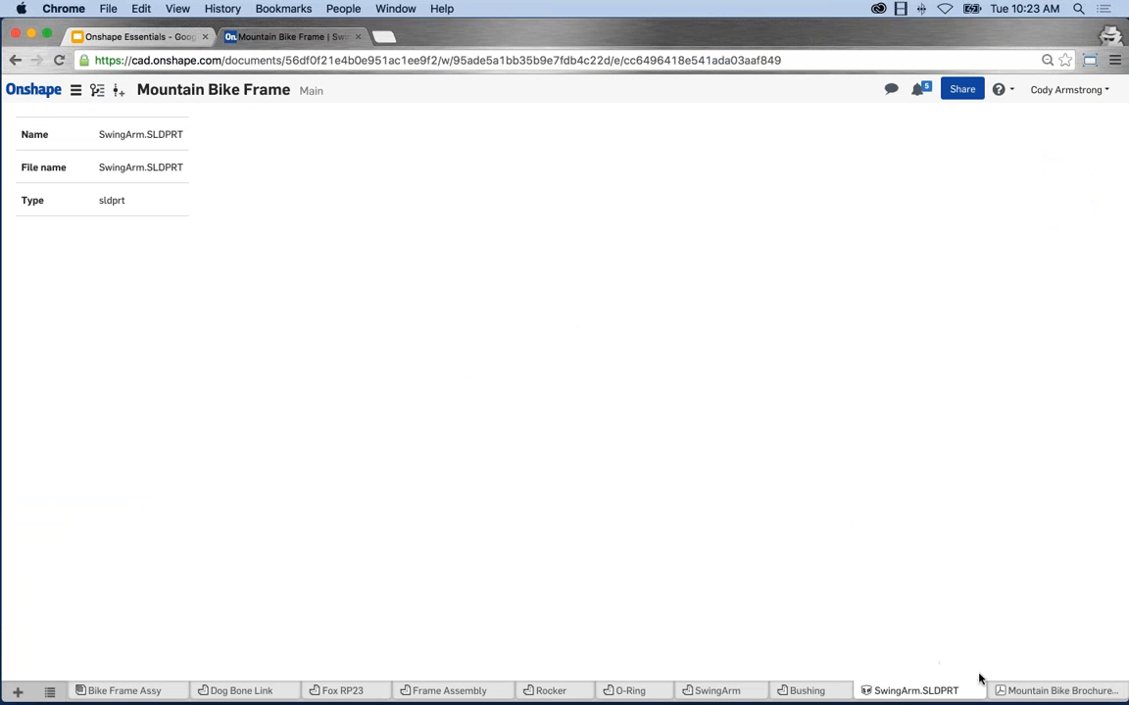
pyautogui.click(1028, 691)
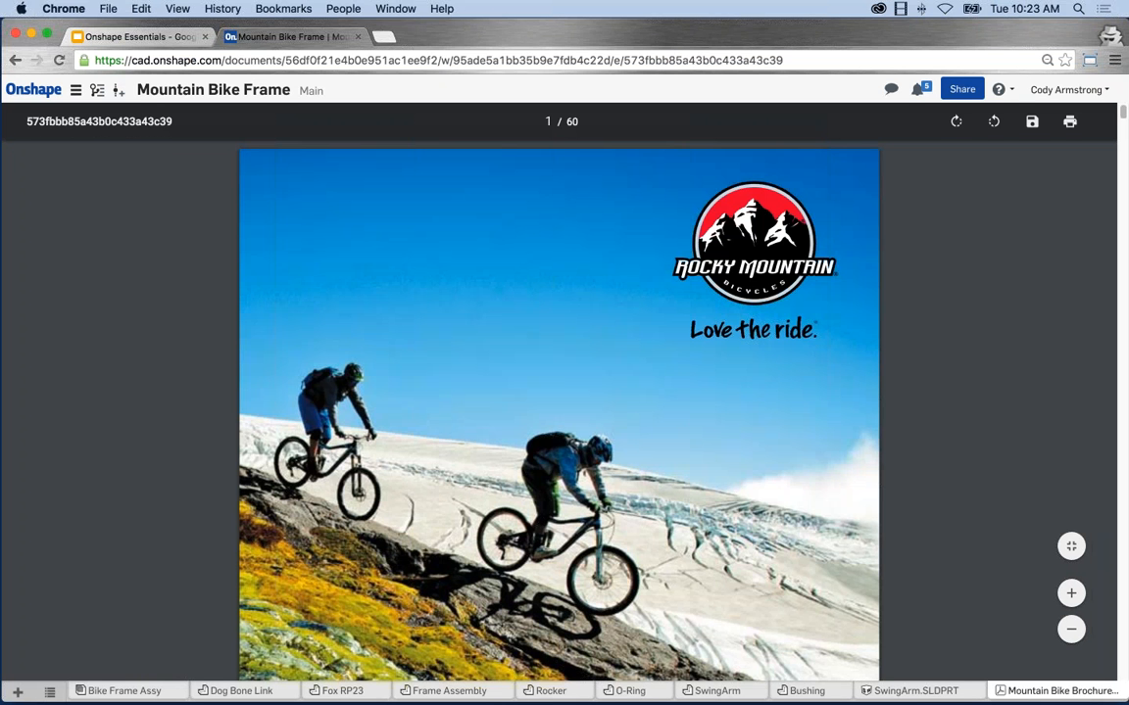
pyautogui.scroll(-20, 806, 314)
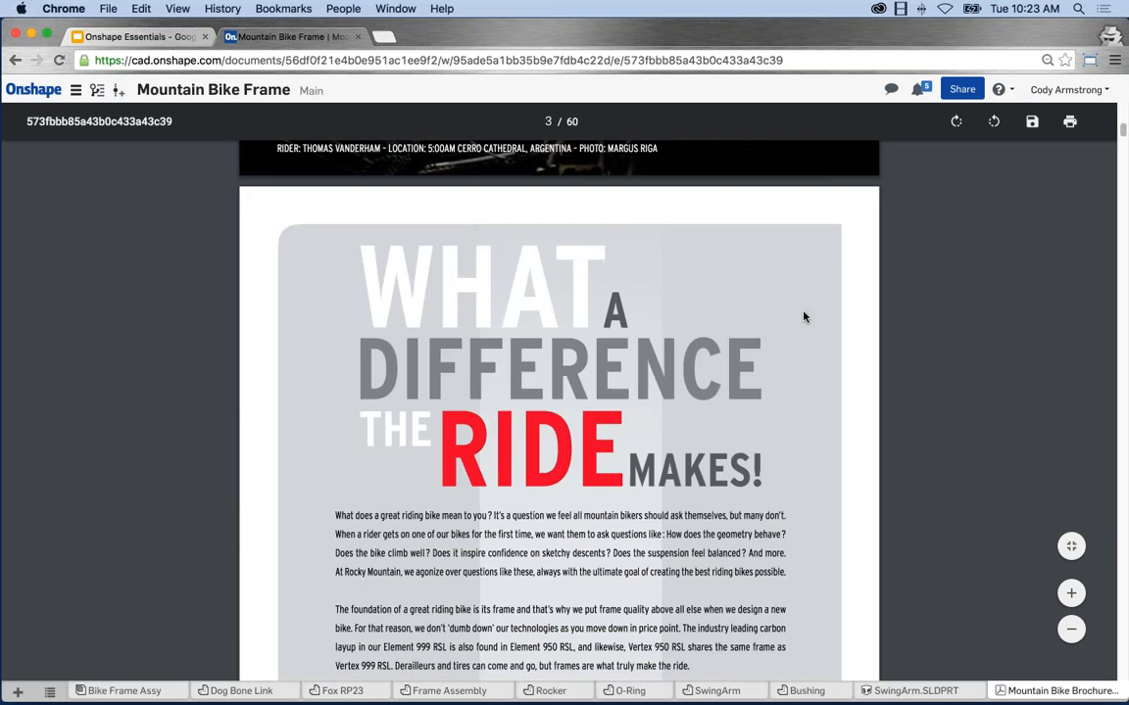
pyautogui.scroll(-5, 722, 278)
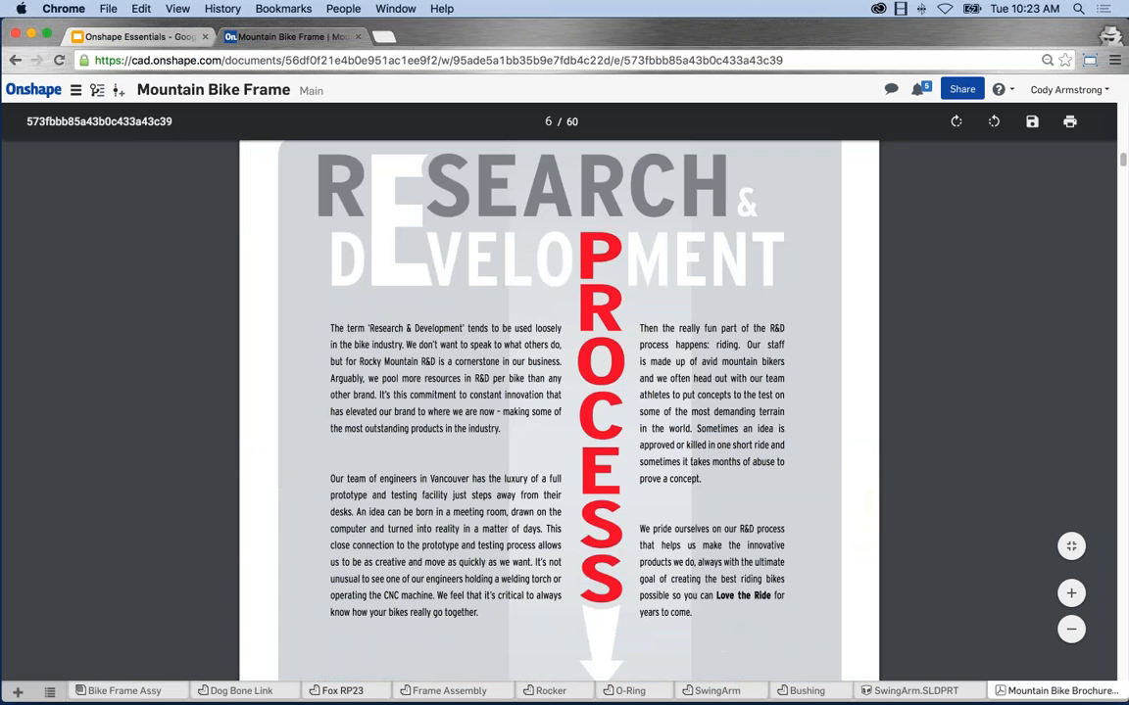
# Go back to Bike Frame Assy, glancing at the tab list and + Create menu without choosing anything.
pyautogui.click(144, 688)
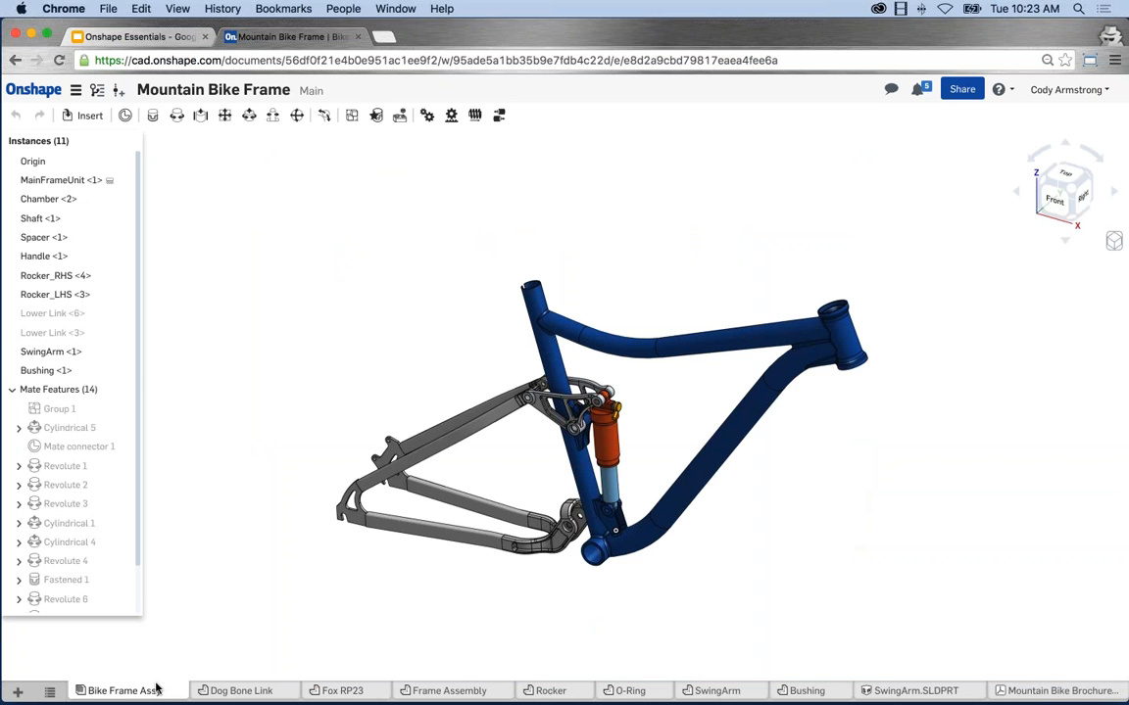
pyautogui.click(49, 693)
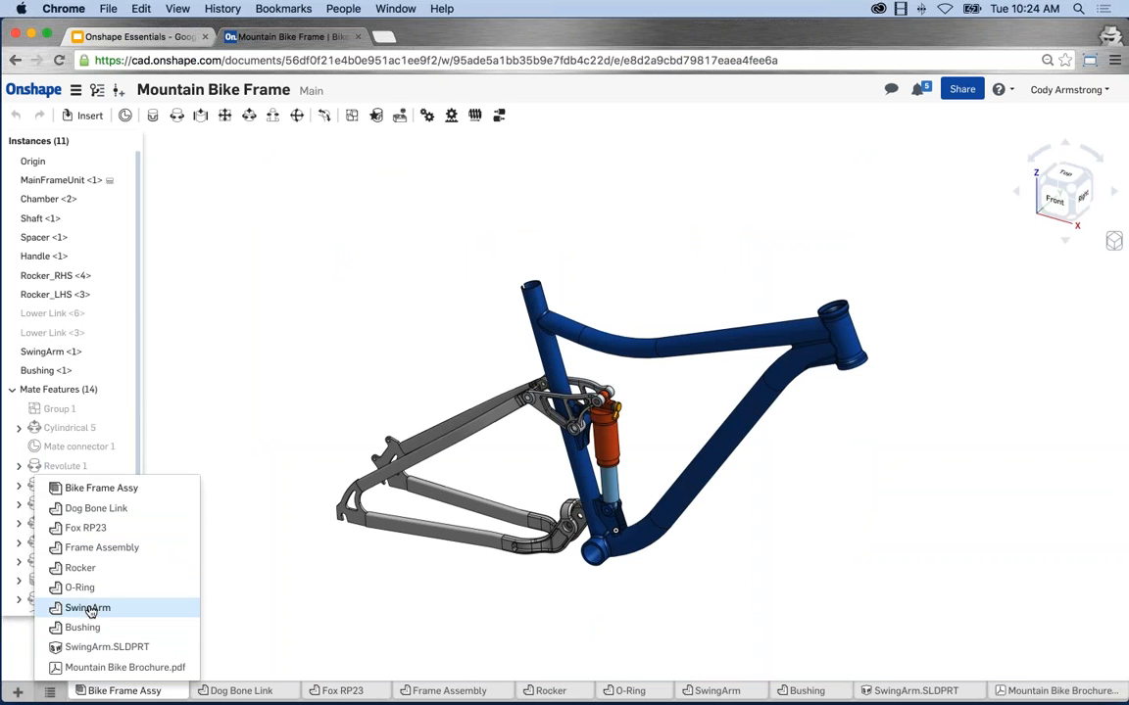
pyautogui.click(347, 600)
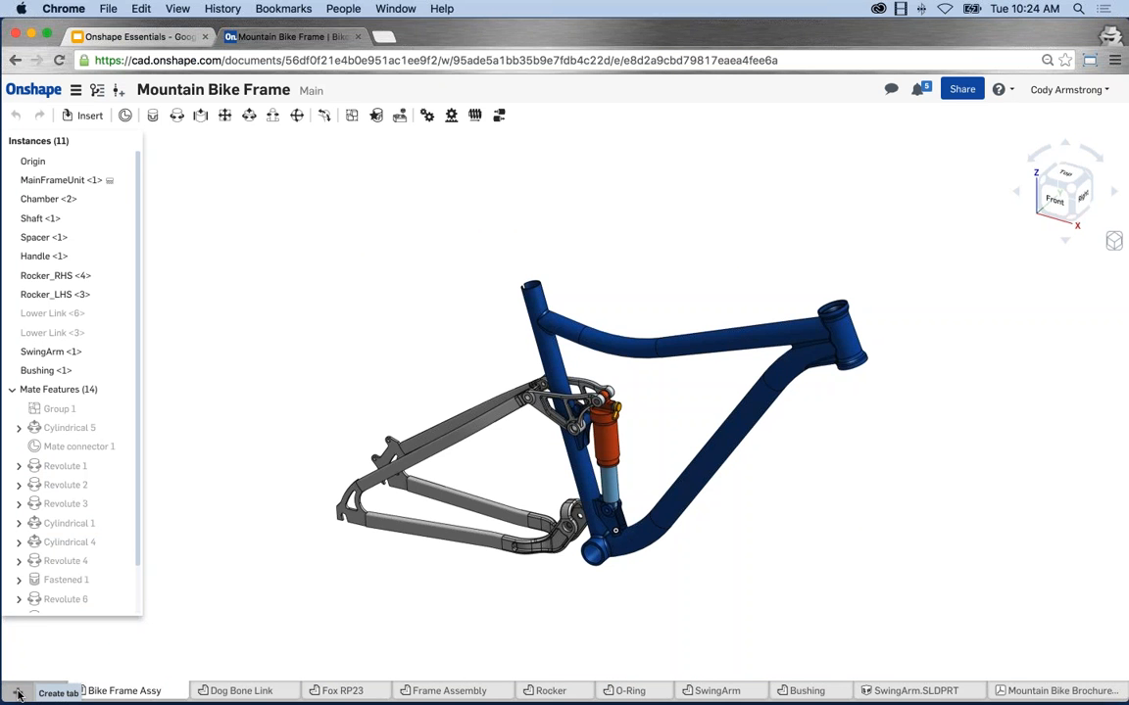
pyautogui.click(18, 693)
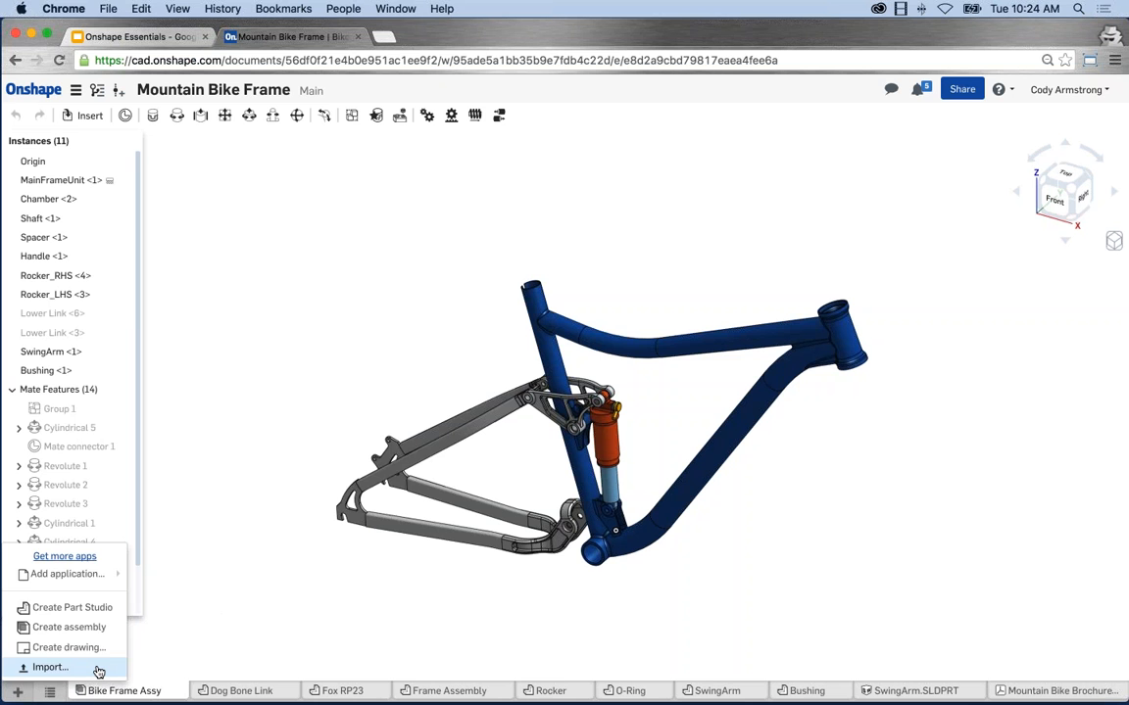
pyautogui.click(98, 671)
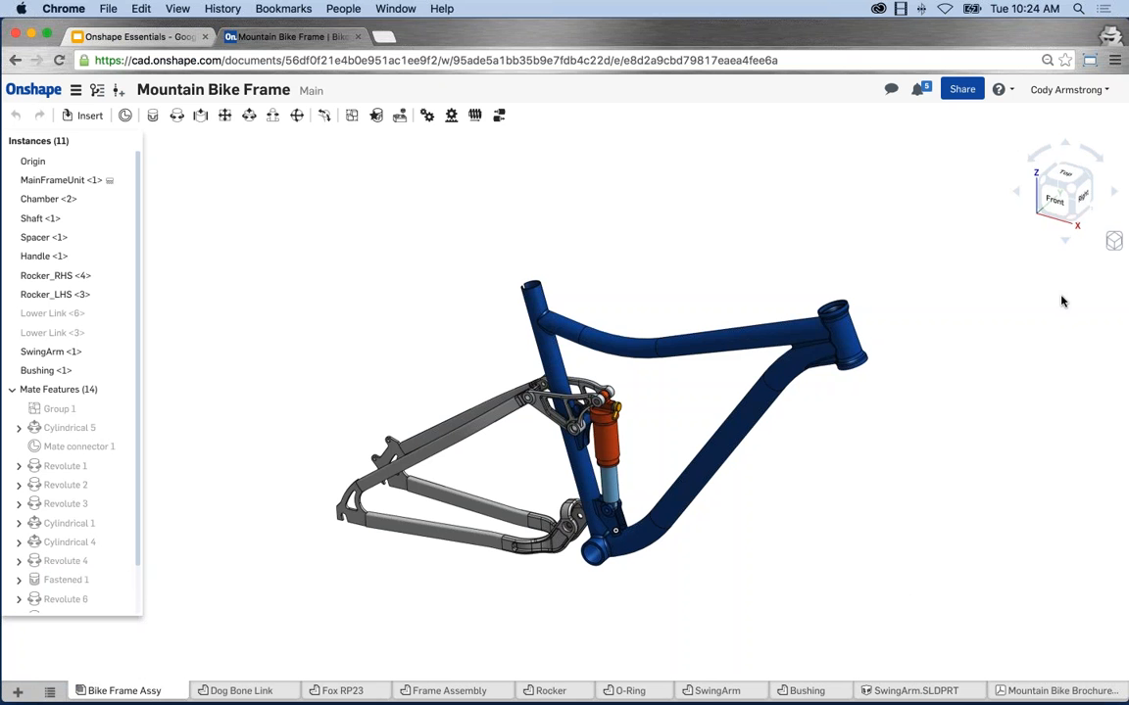
# Rotate the bike frame with the view cube arrows from its underside to an upright three-quarter view.
pyautogui.click(1055, 201)
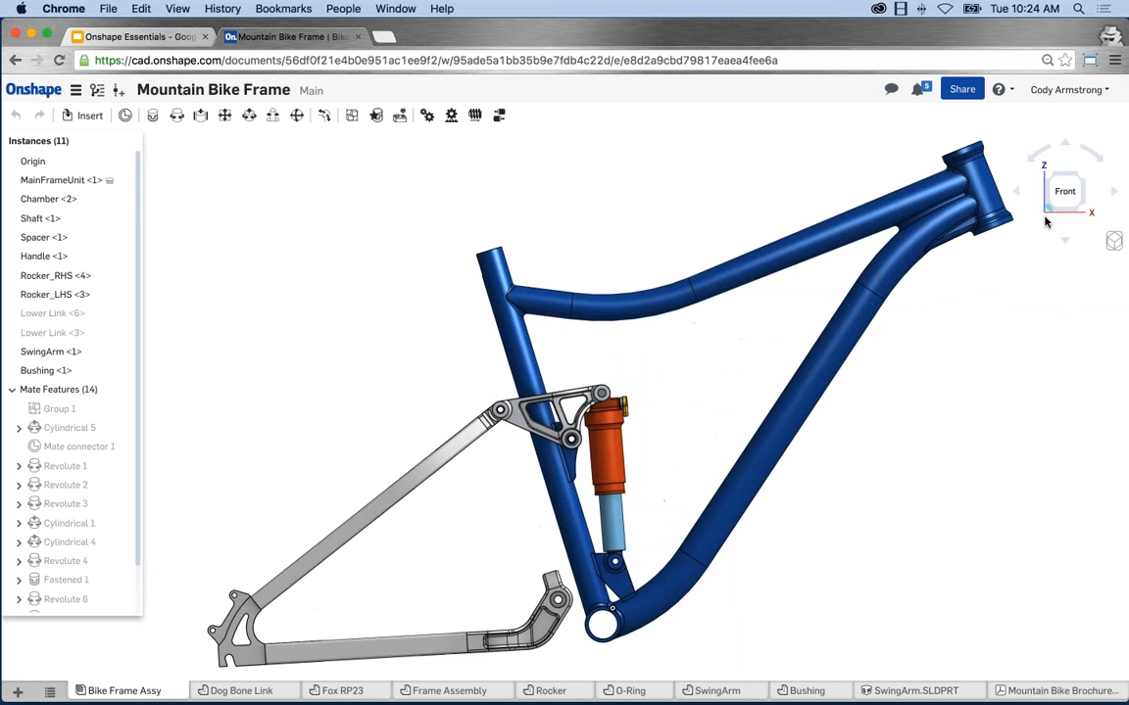
pyautogui.click(1049, 216)
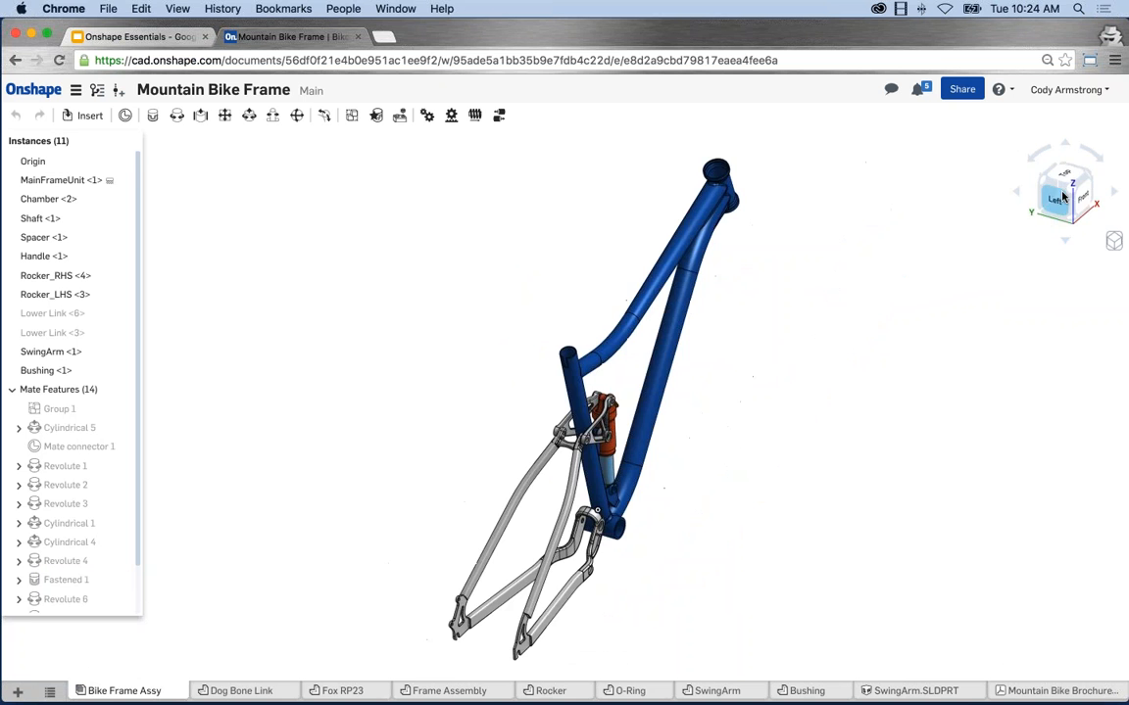
pyautogui.click(1042, 205)
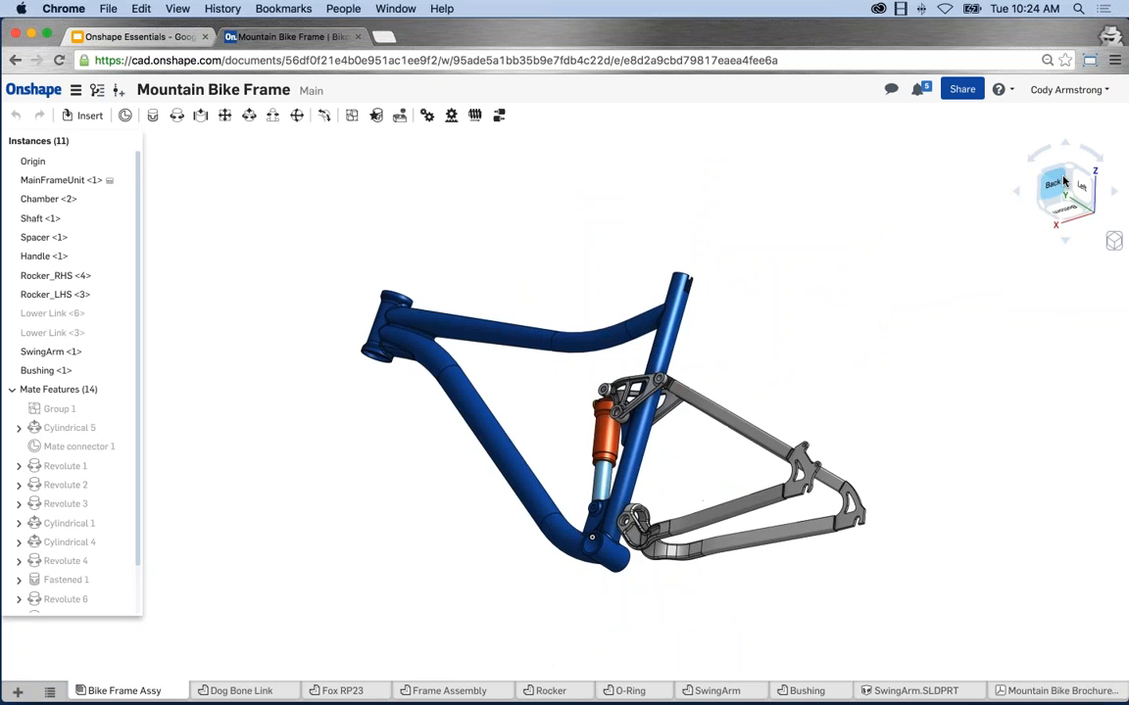
pyautogui.click(1041, 172)
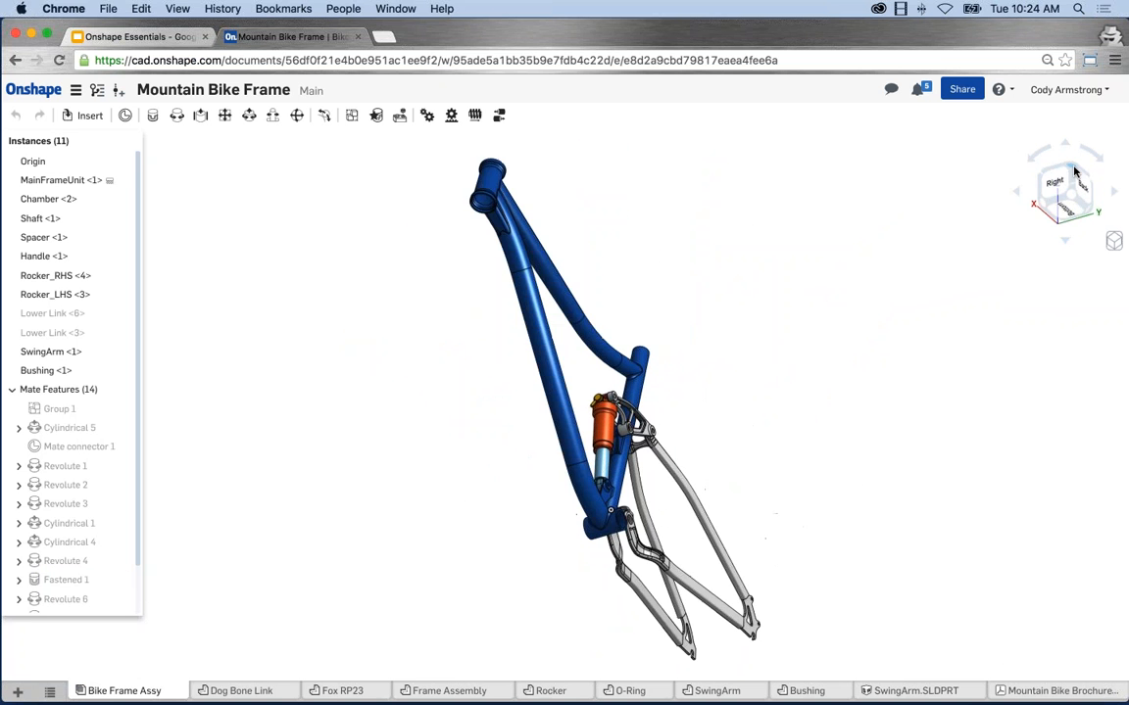
pyautogui.click(1075, 172)
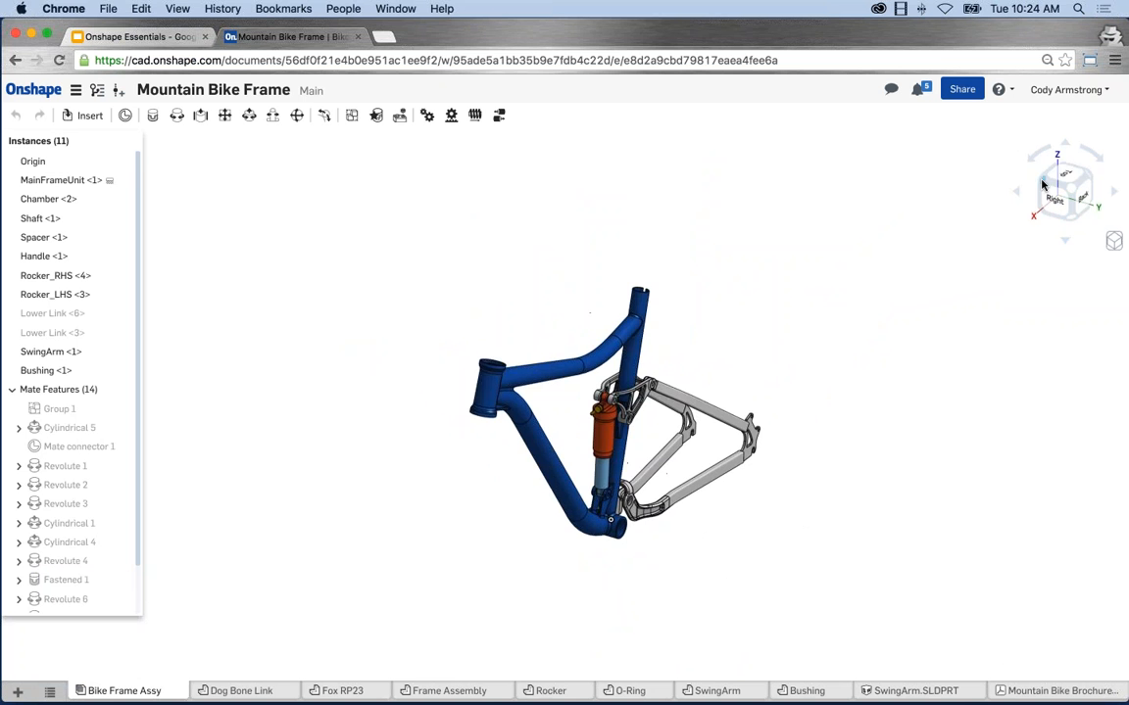
pyautogui.click(1033, 228)
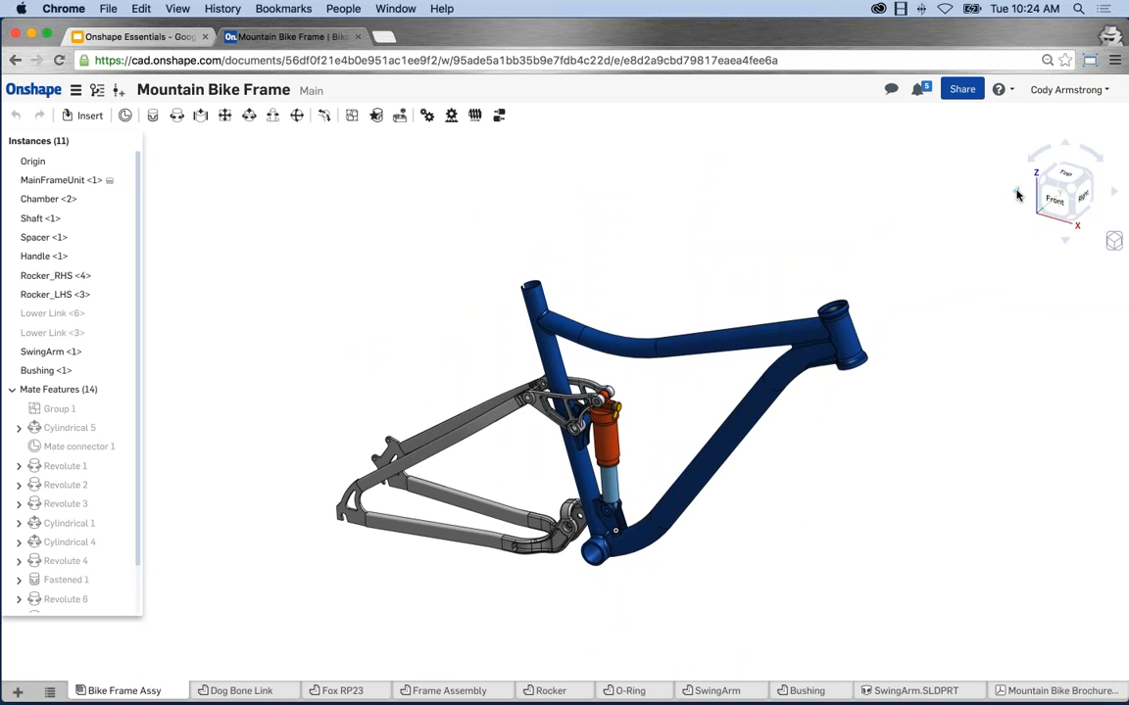
pyautogui.click(1018, 194)
pyautogui.click(1016, 194)
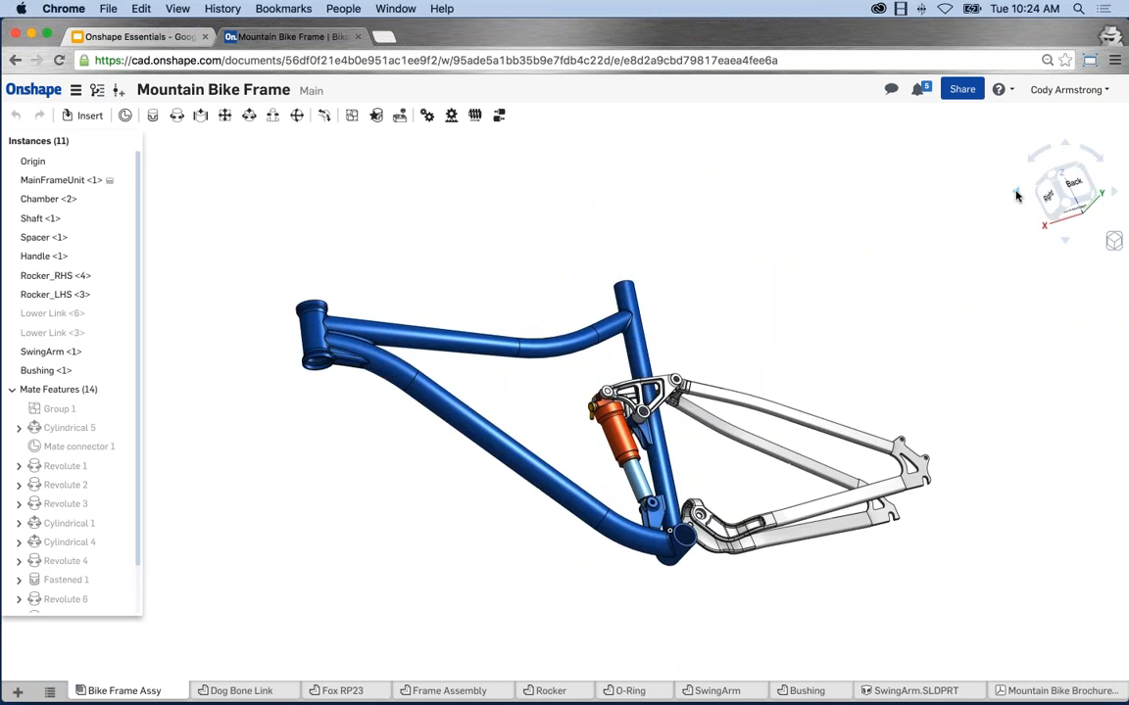
pyautogui.click(1030, 164)
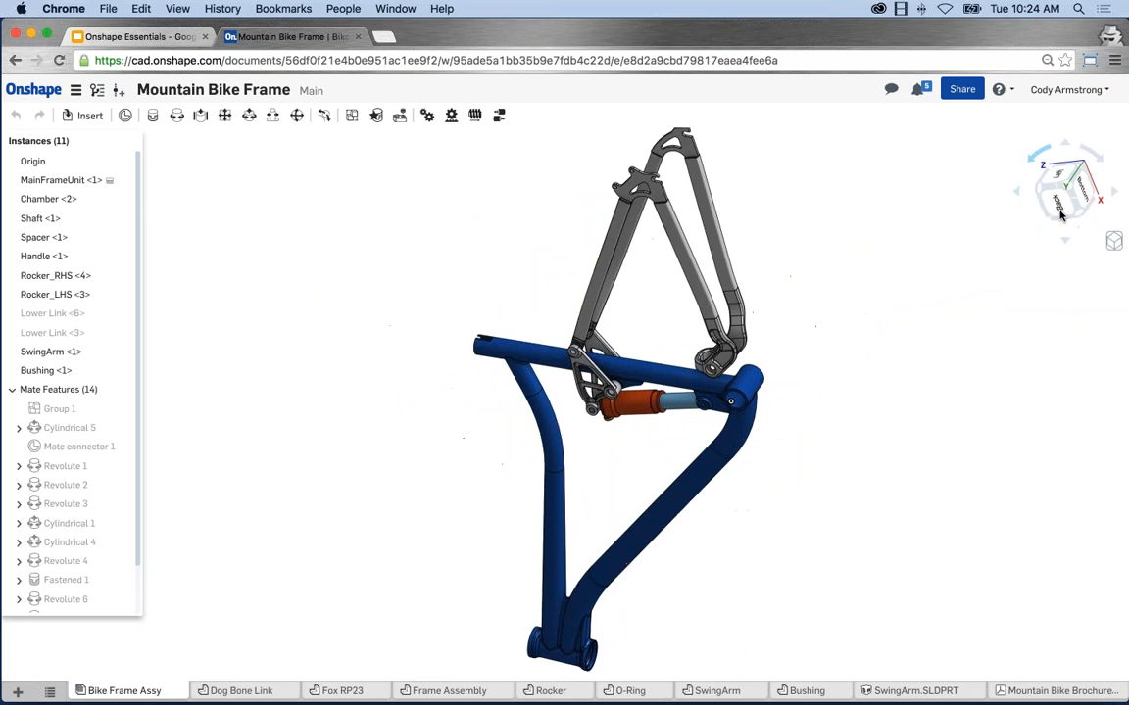
pyautogui.click(1066, 242)
pyautogui.click(1066, 243)
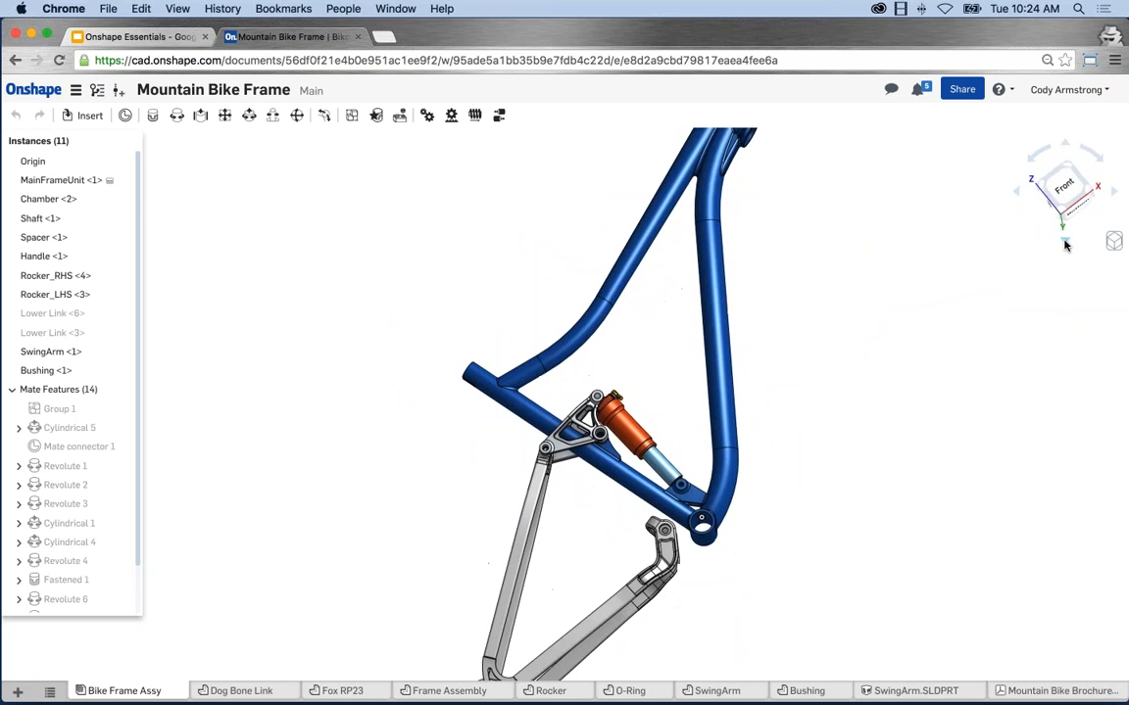
pyautogui.click(1066, 243)
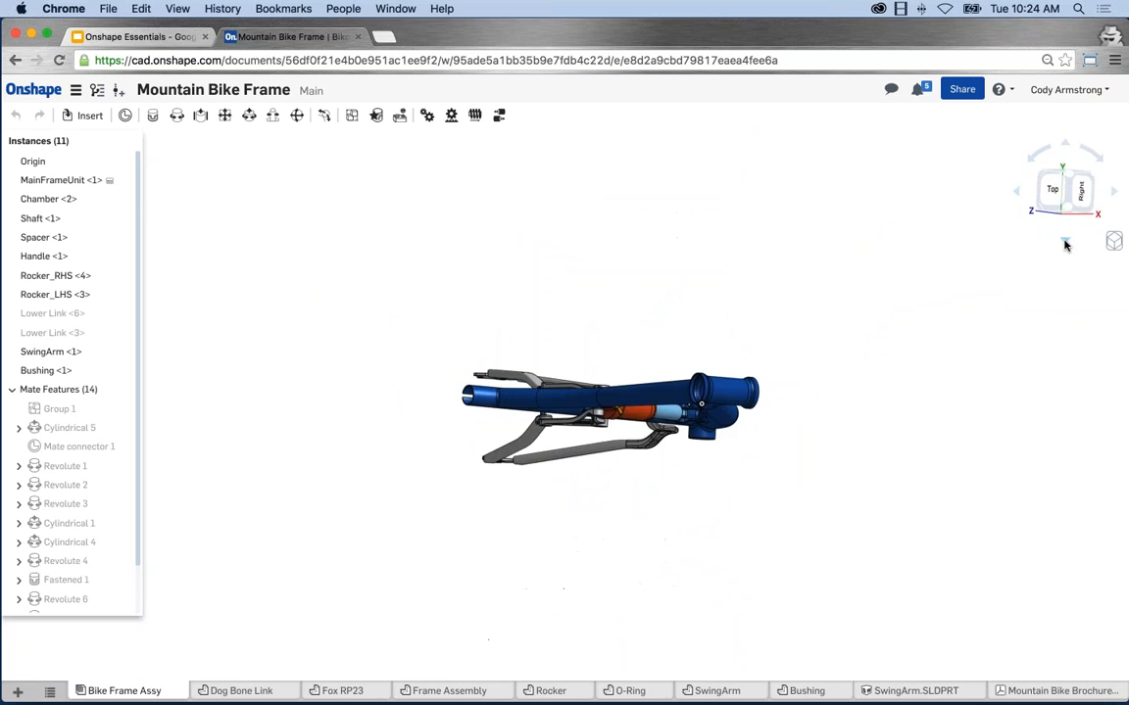
# Show the bike frame with hidden edges visible, orbit it, then switch to translucent display.
pyautogui.click(1113, 243)
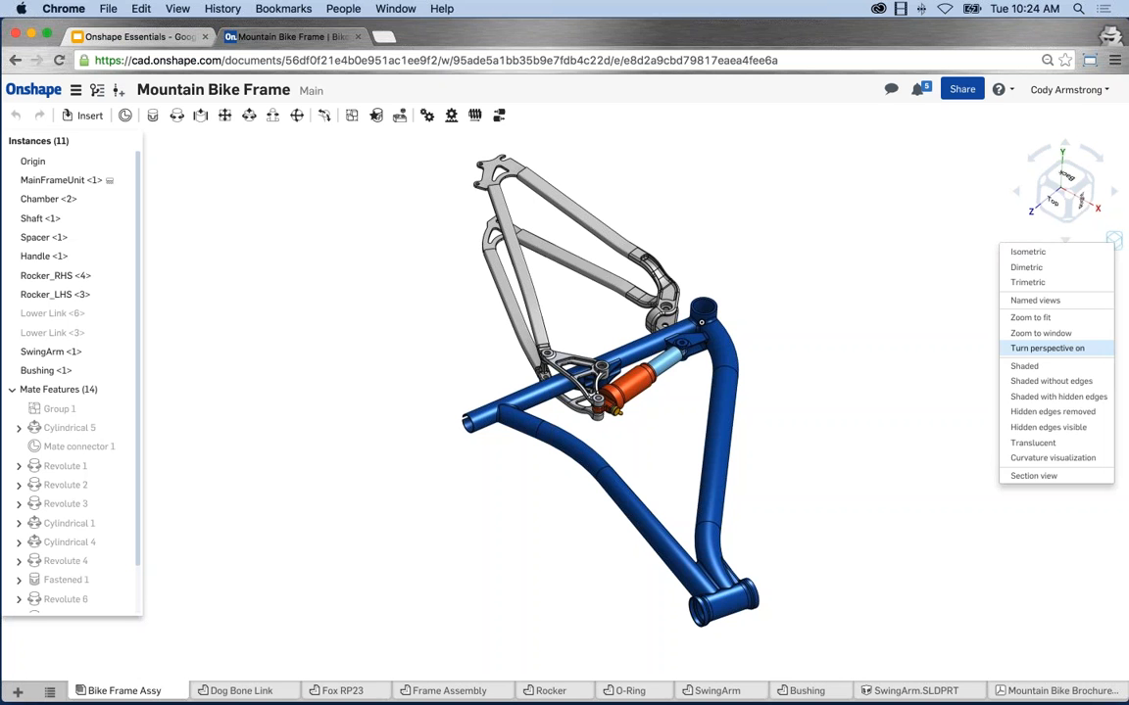
pyautogui.click(1047, 427)
pyautogui.moveTo(912, 441); pyautogui.dragTo(739, 397, button='right')
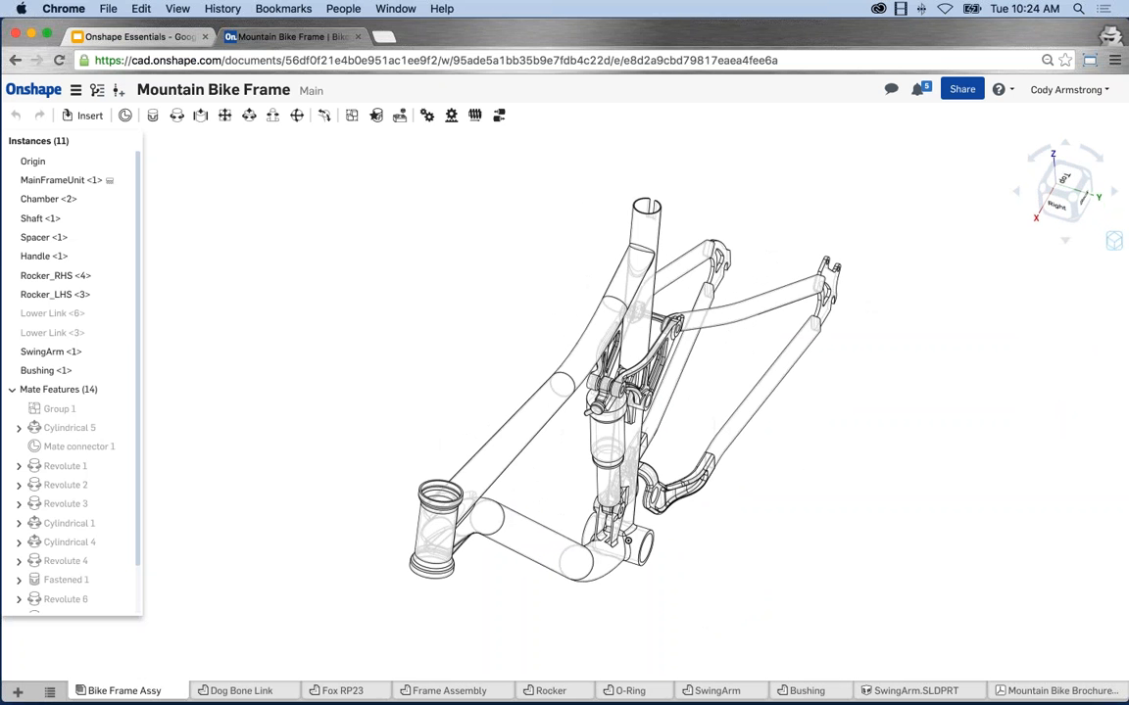
pyautogui.click(1114, 241)
pyautogui.click(945, 402)
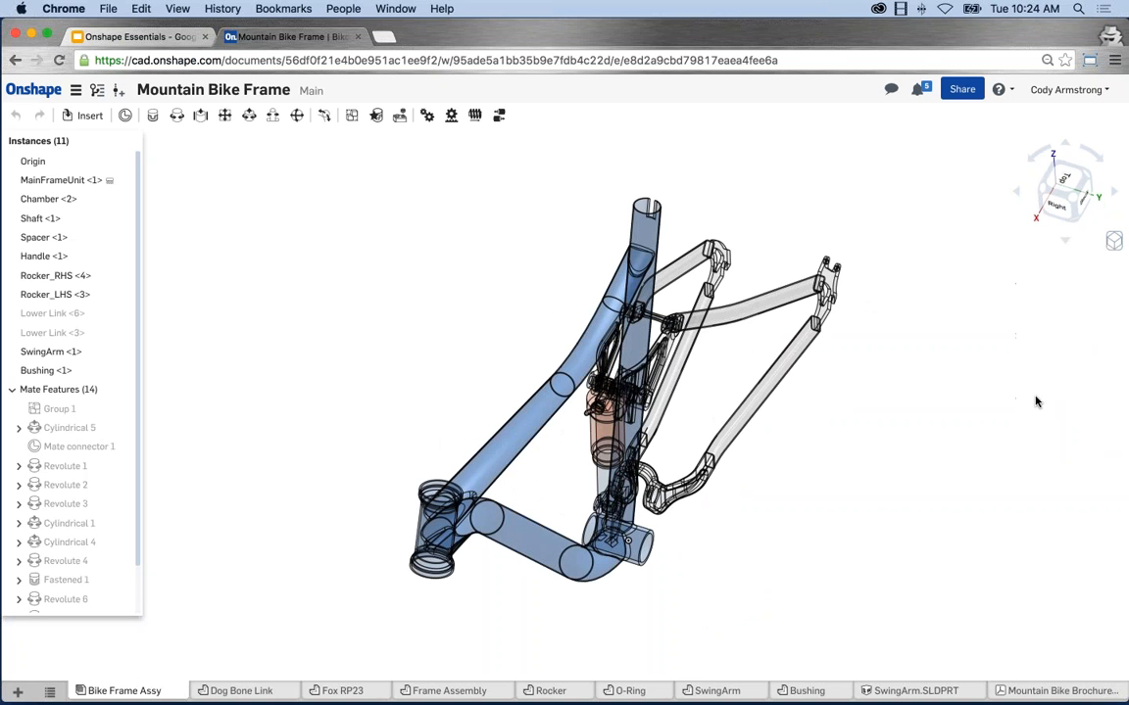
# Apply curvature visualization stripes, then return the frame to shaded display at a new angle.
pyautogui.click(1114, 241)
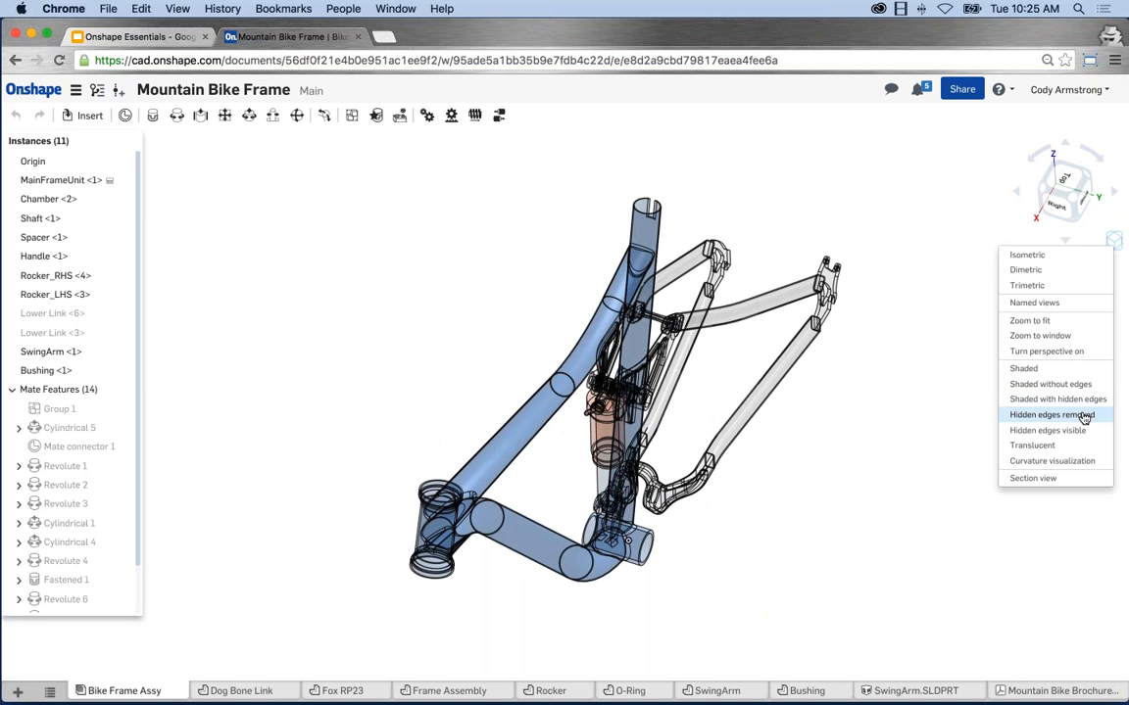
pyautogui.click(1070, 461)
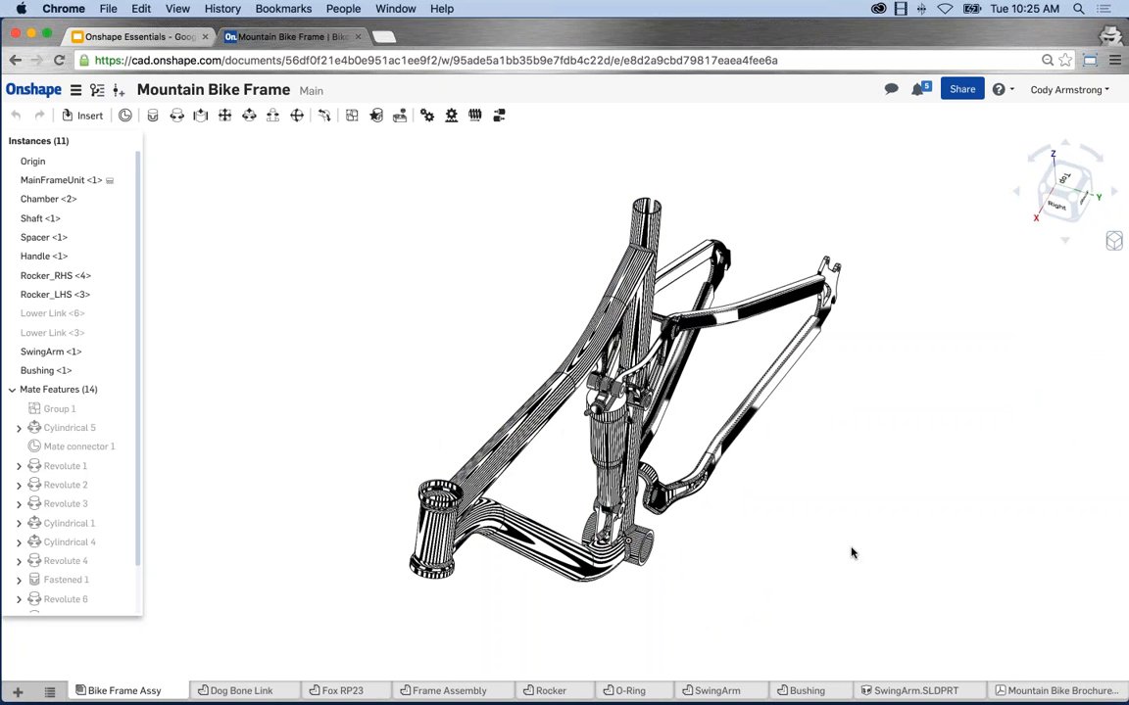
pyautogui.moveTo(851, 549); pyautogui.dragTo(827, 556, button='right')
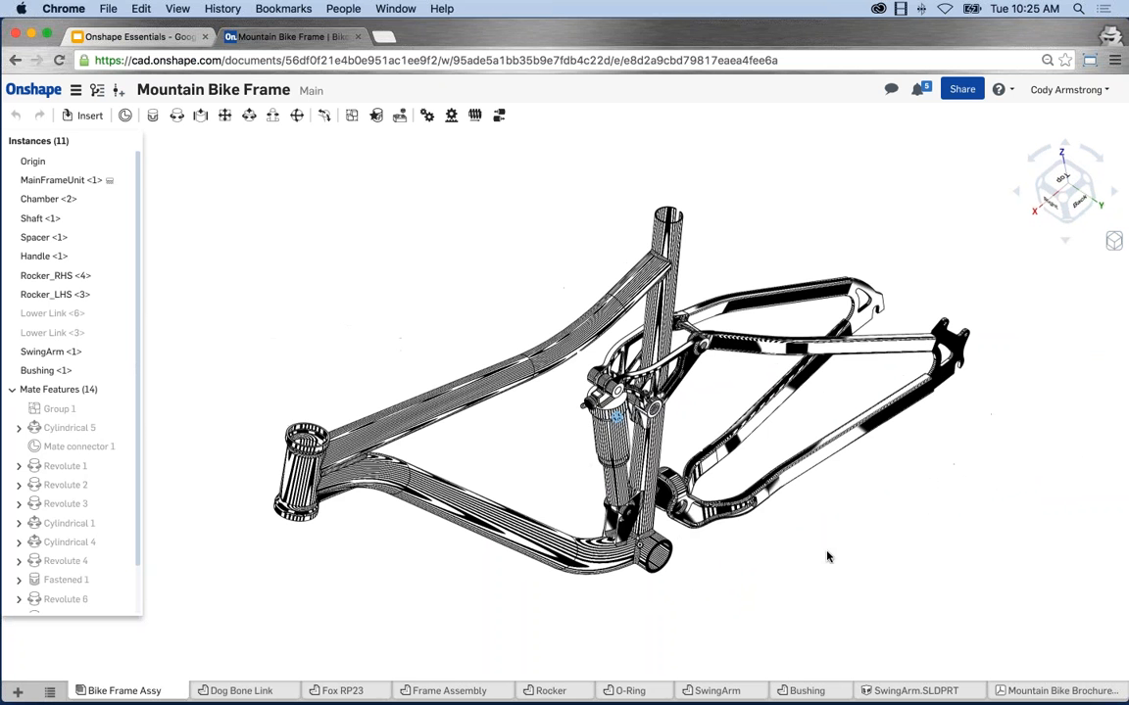
pyautogui.click(1114, 242)
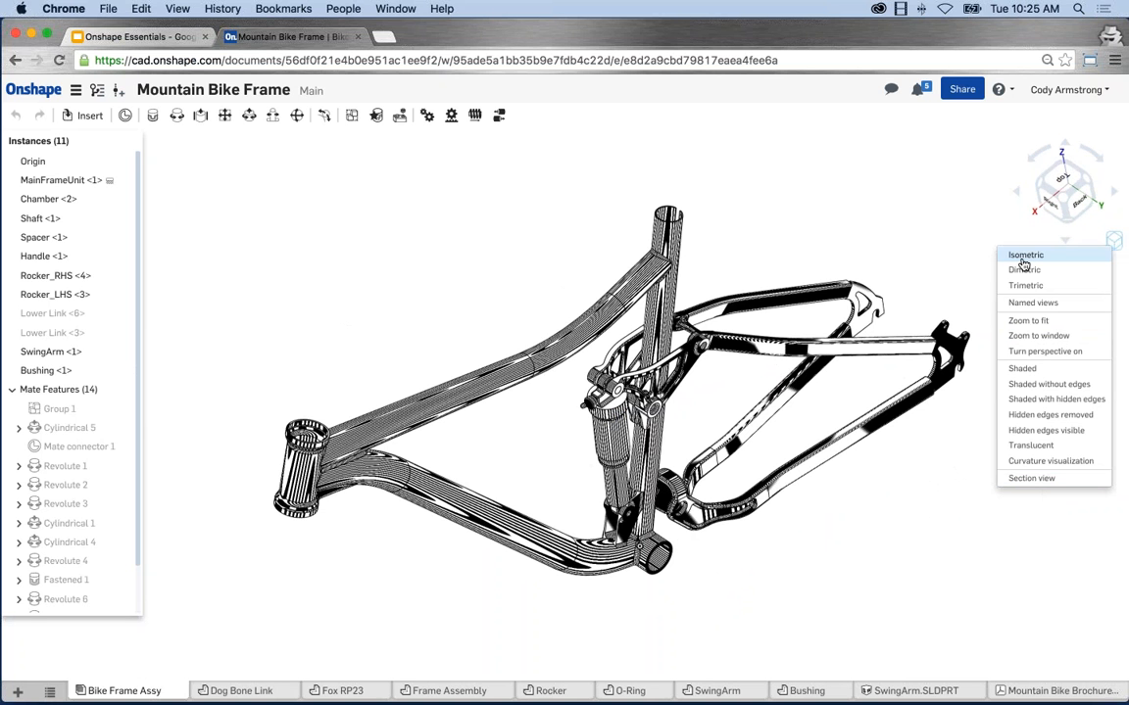
pyautogui.click(1029, 368)
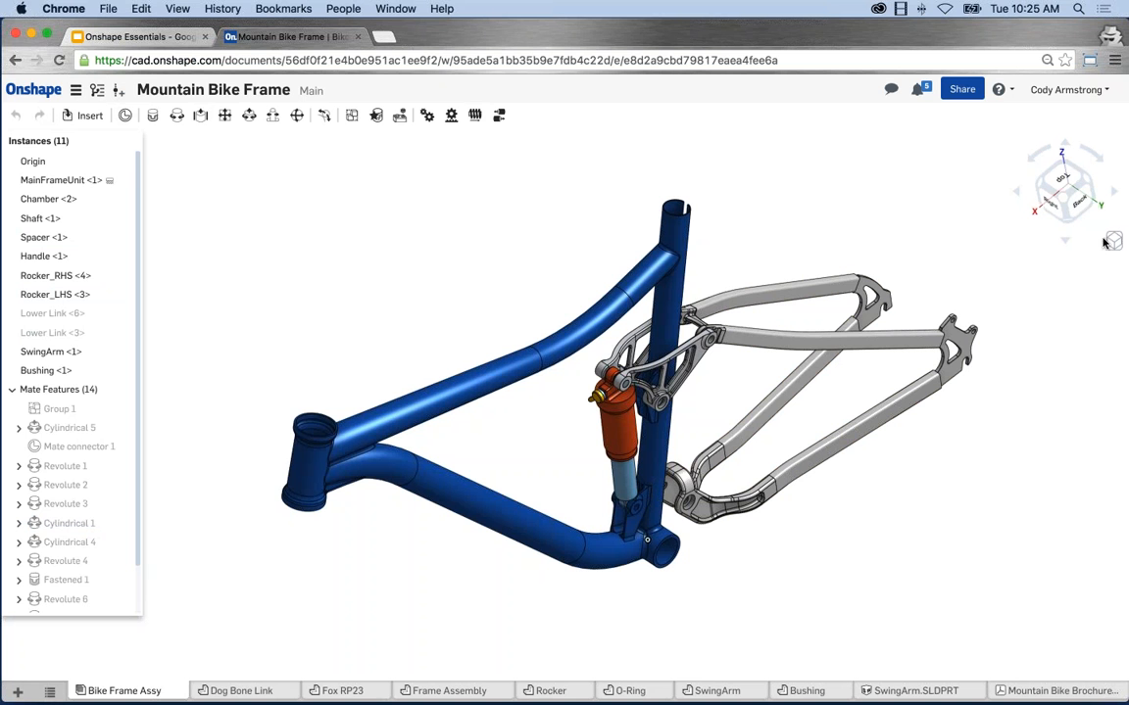
pyautogui.moveTo(988, 294); pyautogui.dragTo(960, 279, button='middle')
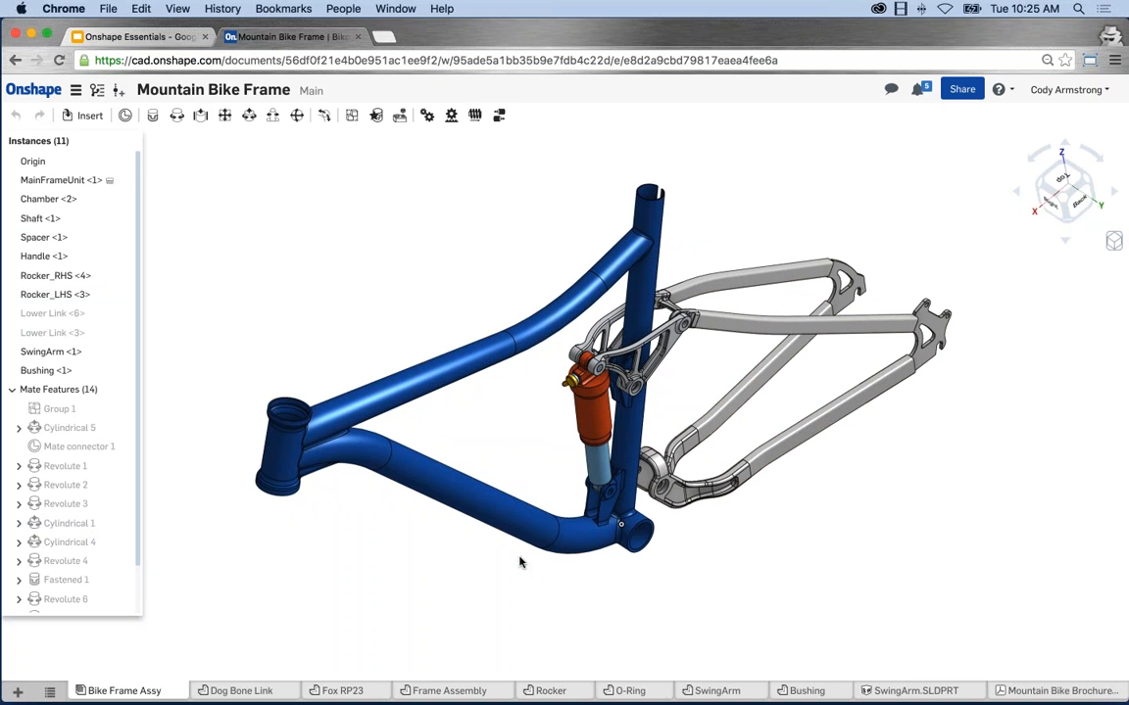
# Switch to the Dog Bone Link part studio and zoom out on the green Lower Link part.
pyautogui.click(250, 691)
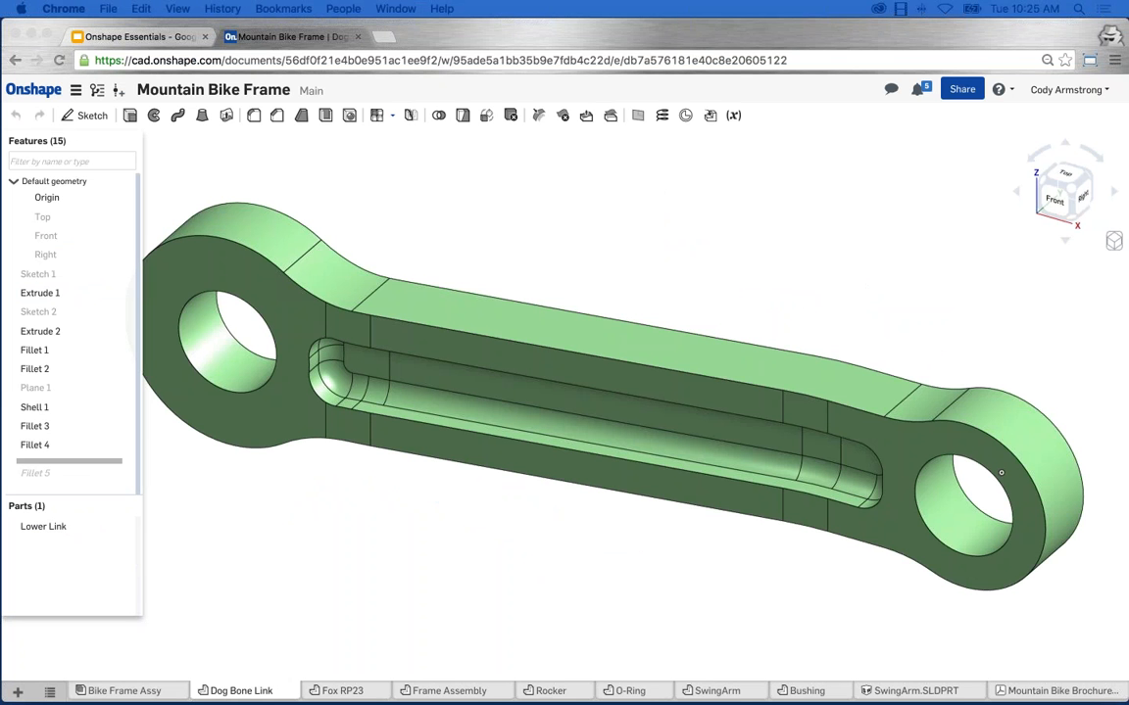
pyautogui.click(637, 545)
pyautogui.scroll(-3, 637, 544)
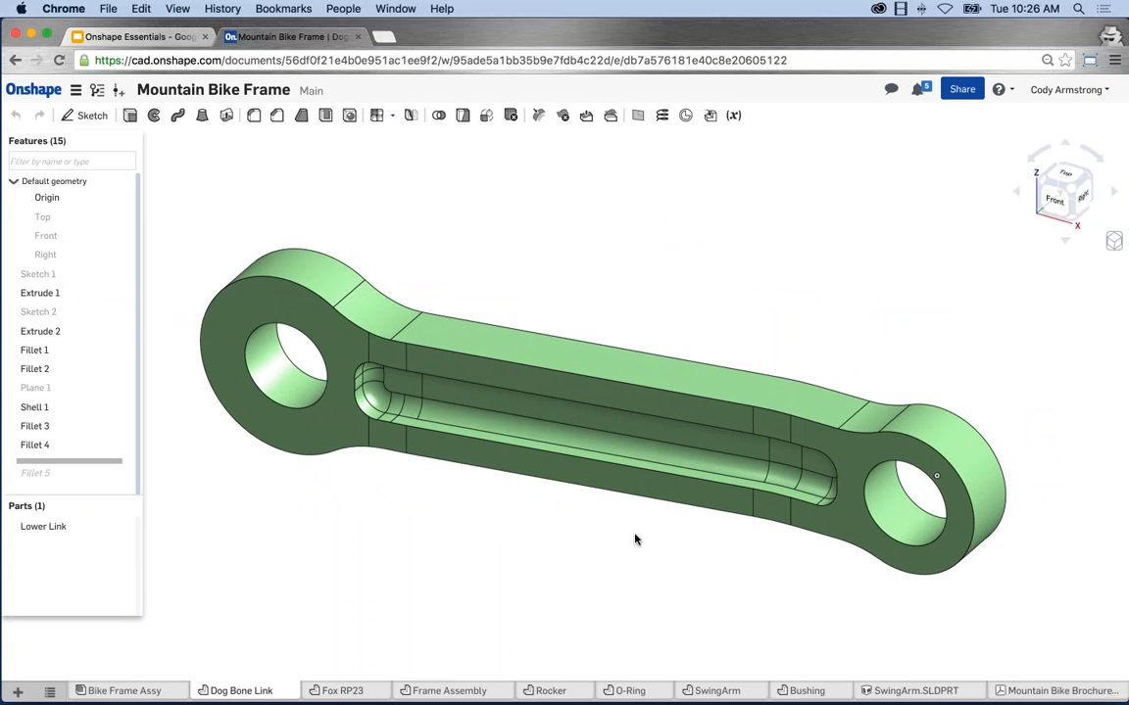
# From the Bike Frame Assy tab, create a new Part Studio 1 through the + menu.
pyautogui.click(135, 690)
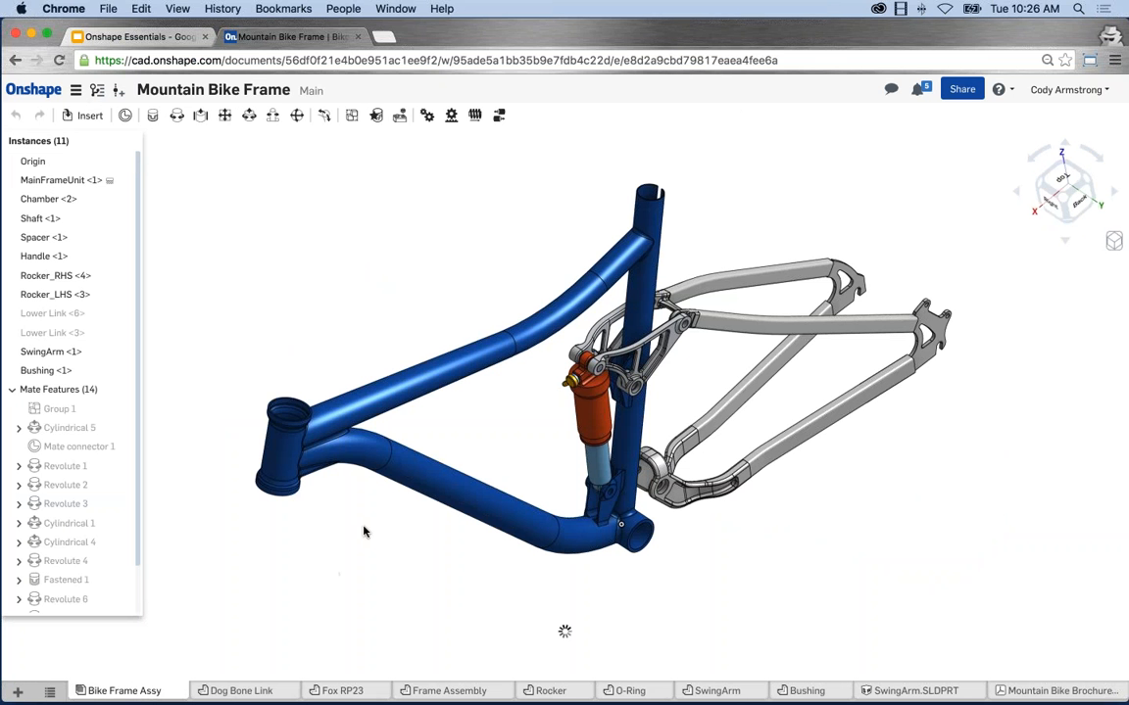
pyautogui.click(18, 693)
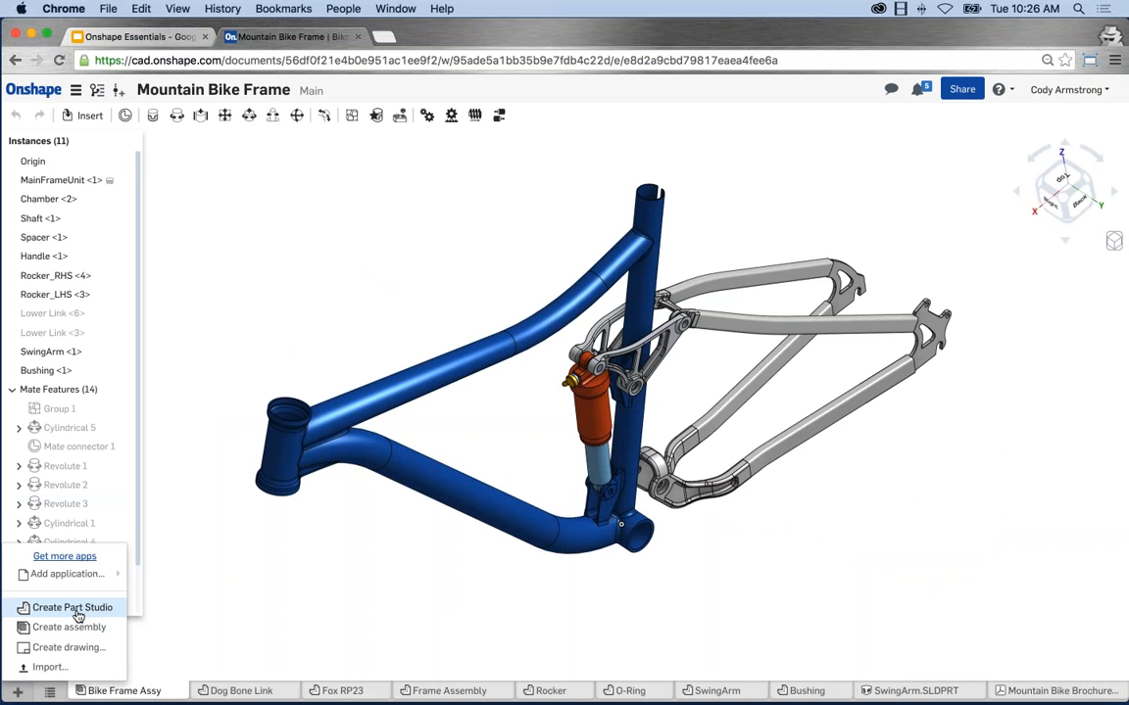
pyautogui.click(75, 609)
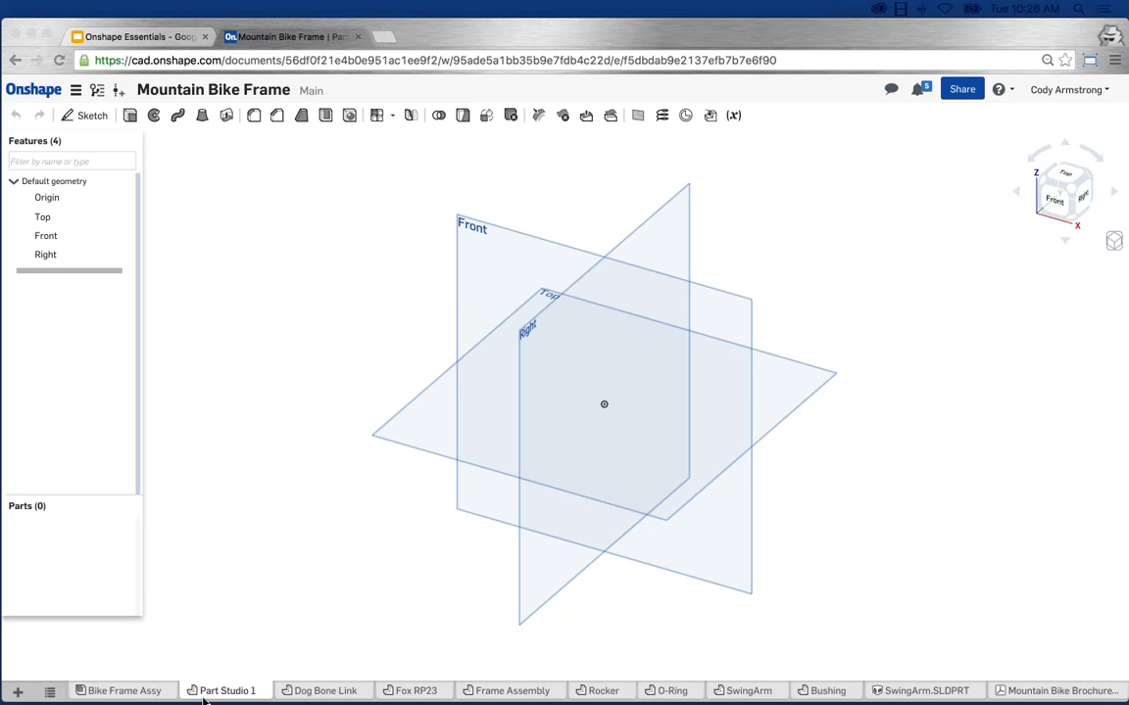
pyautogui.rightClick(220, 691)
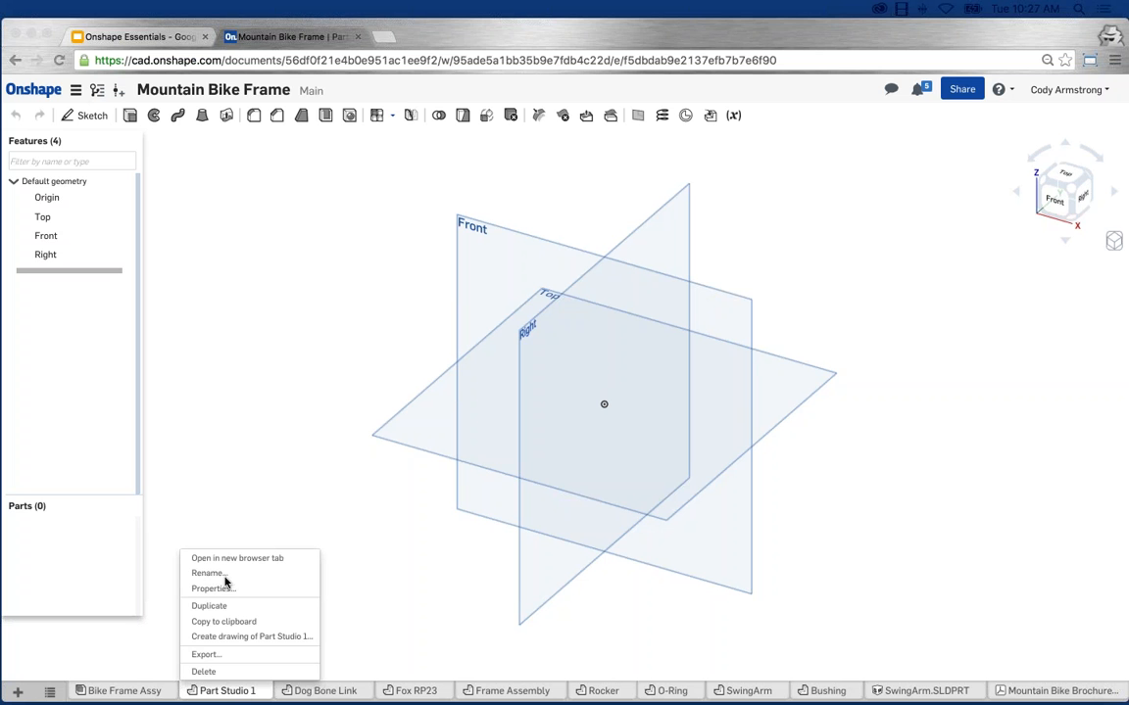
pyautogui.click(374, 591)
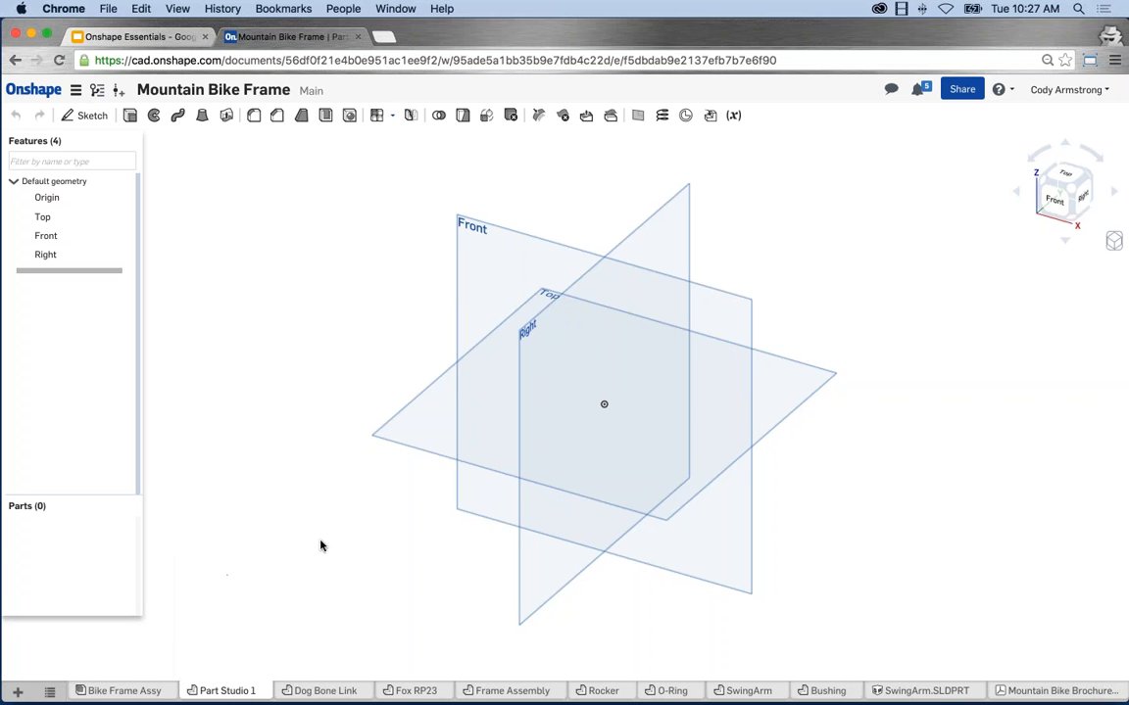
pyautogui.moveTo(319, 543); pyautogui.dragTo(305, 554, button='middle')
pyautogui.scroll(2, 646, 534)
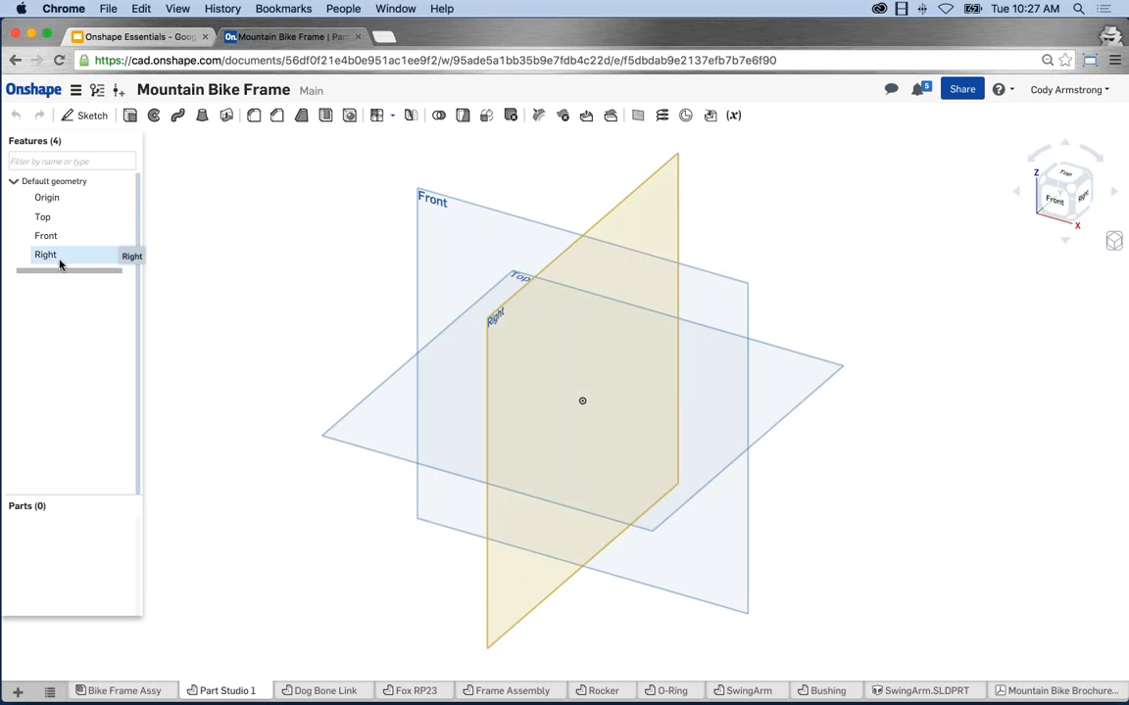
# Select the Front plane and start Sketch 1 on it.
pyautogui.click(434, 222)
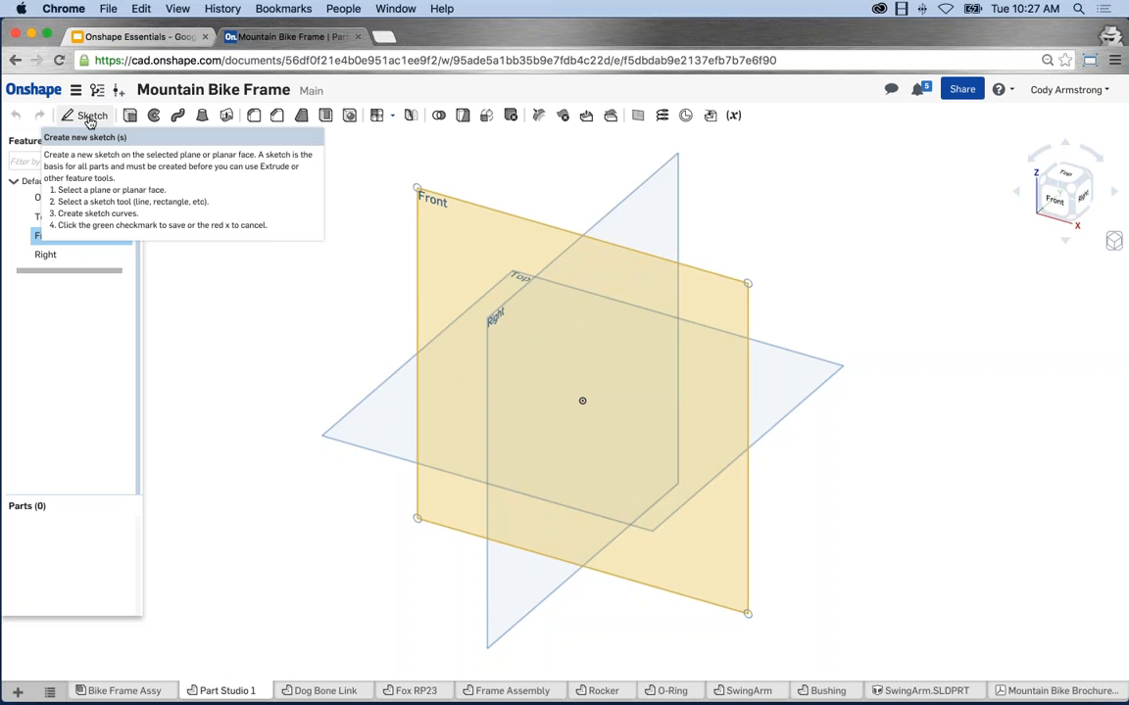
pyautogui.click(89, 118)
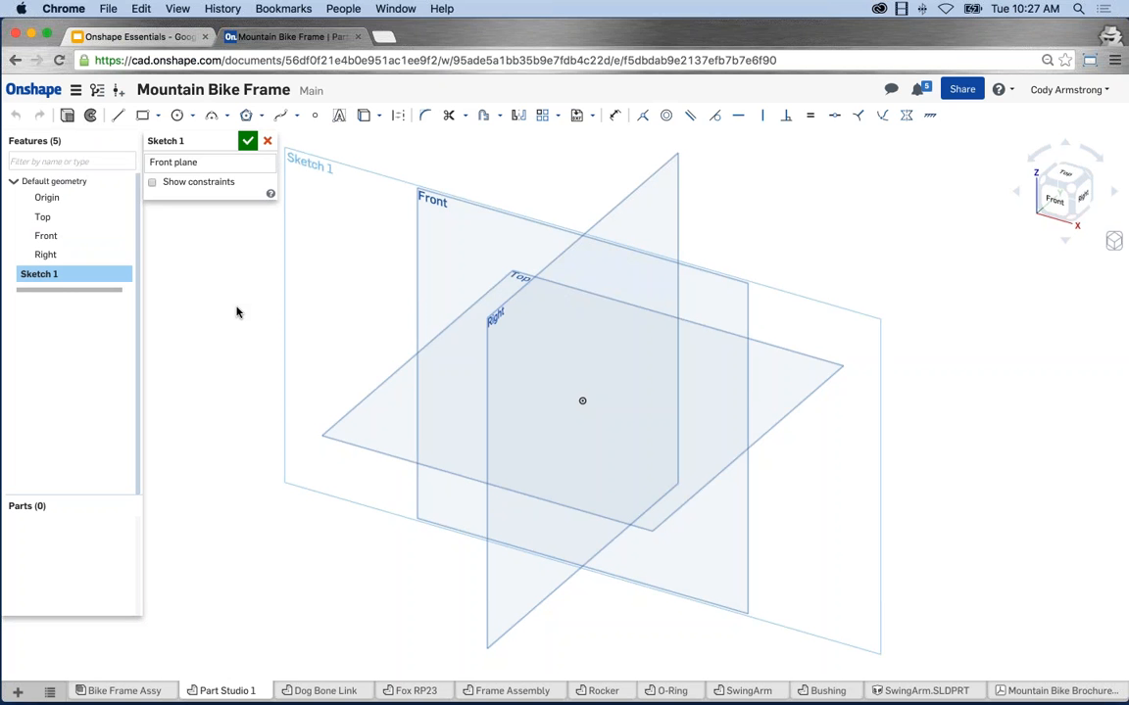
# Choose View normal to sketch plane from the right-click menu to face the Front plane head-on.
pyautogui.rightClick(236, 282)
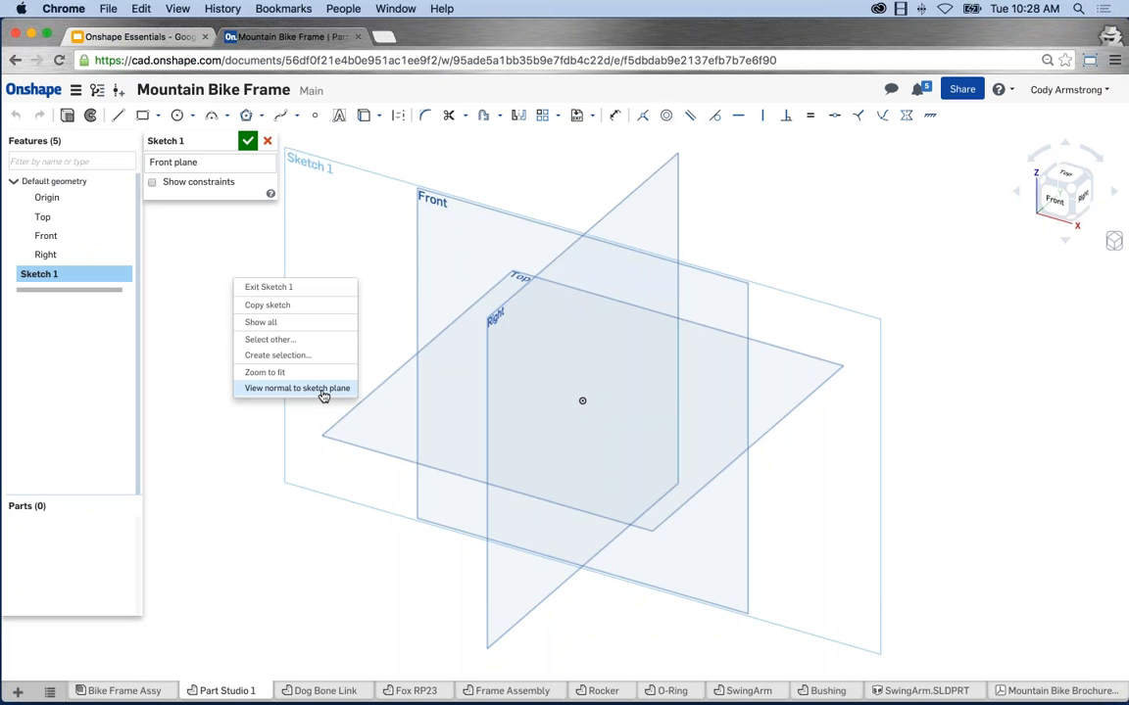
pyautogui.click(324, 390)
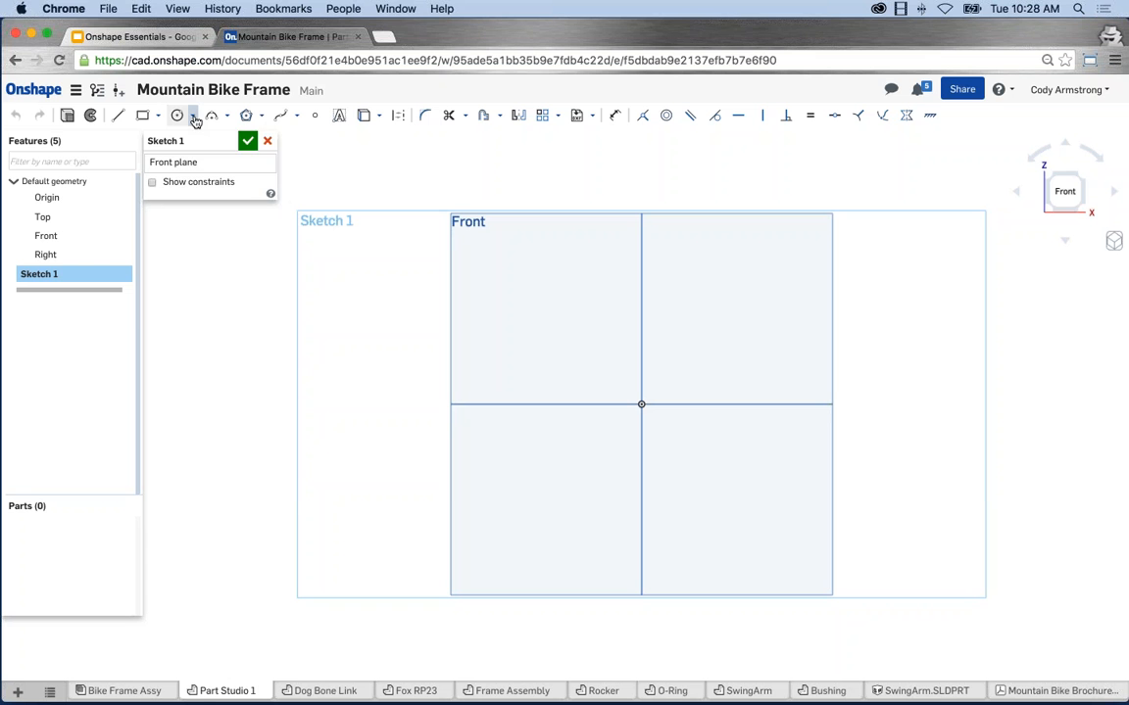
# Look through the rectangle and circle tool variants and pick the Center point circle tool.
pyautogui.click(194, 117)
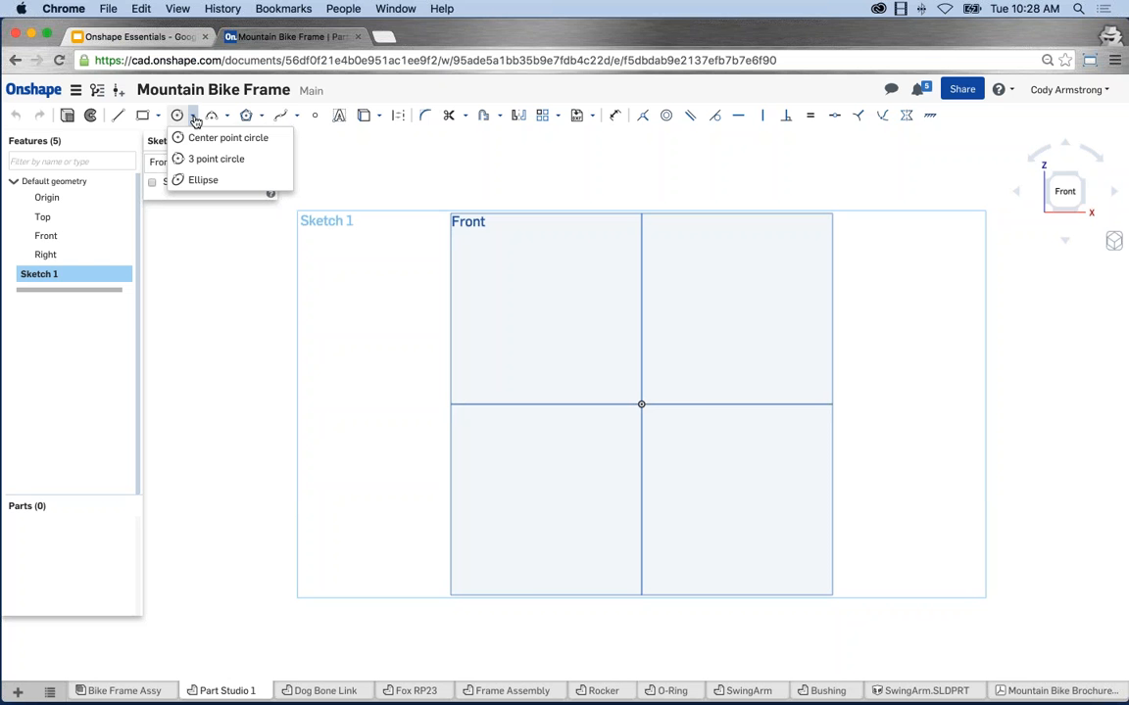
pyautogui.click(161, 117)
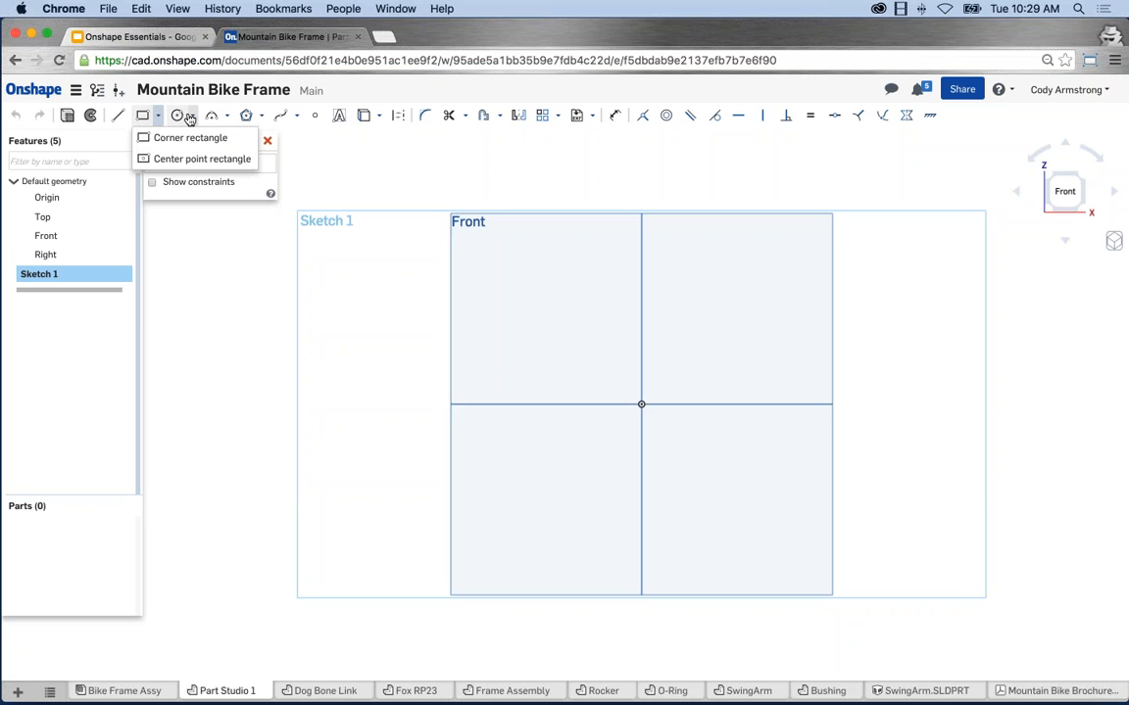
pyautogui.click(193, 116)
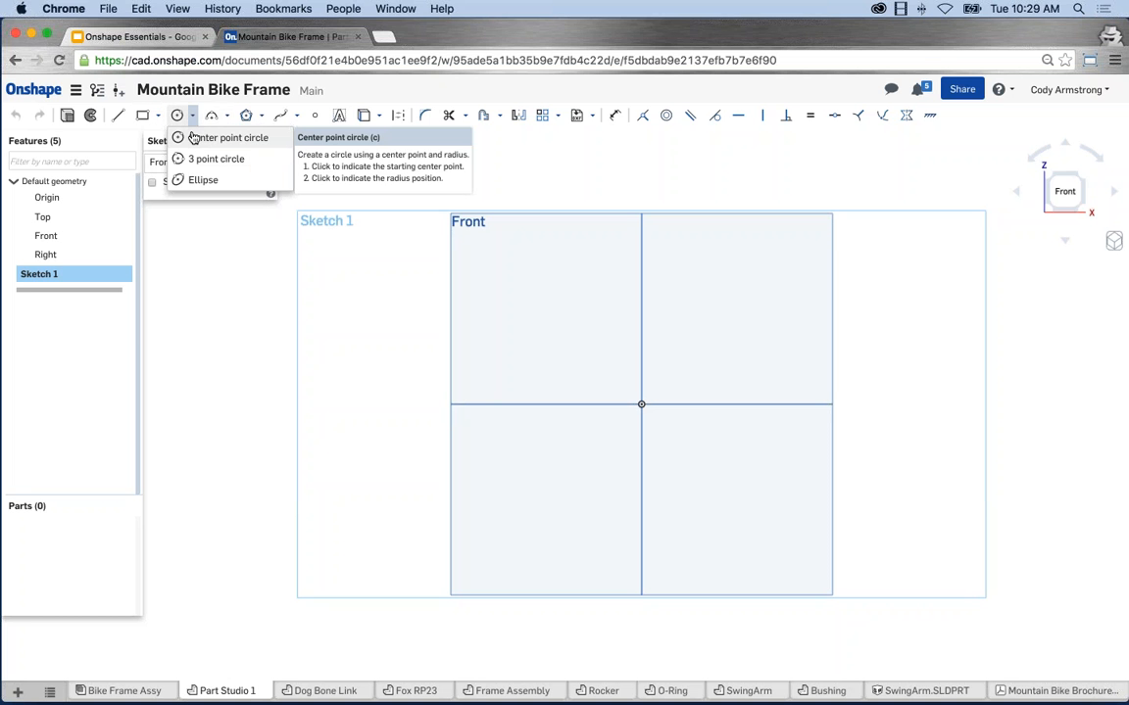
pyautogui.click(176, 137)
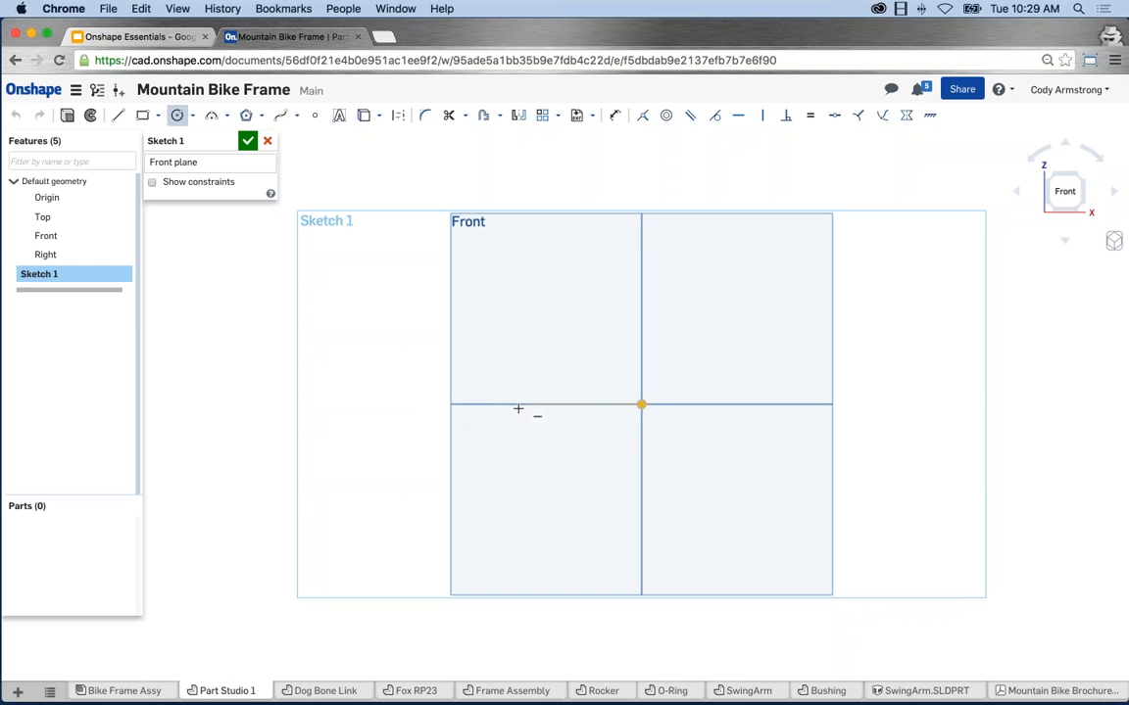
# Draw a center-point circle centred on the sketch origin, after cancelling a stray first attempt.
pyautogui.click(640, 403)
pyautogui.press('Escape')
pyautogui.click(640, 404)
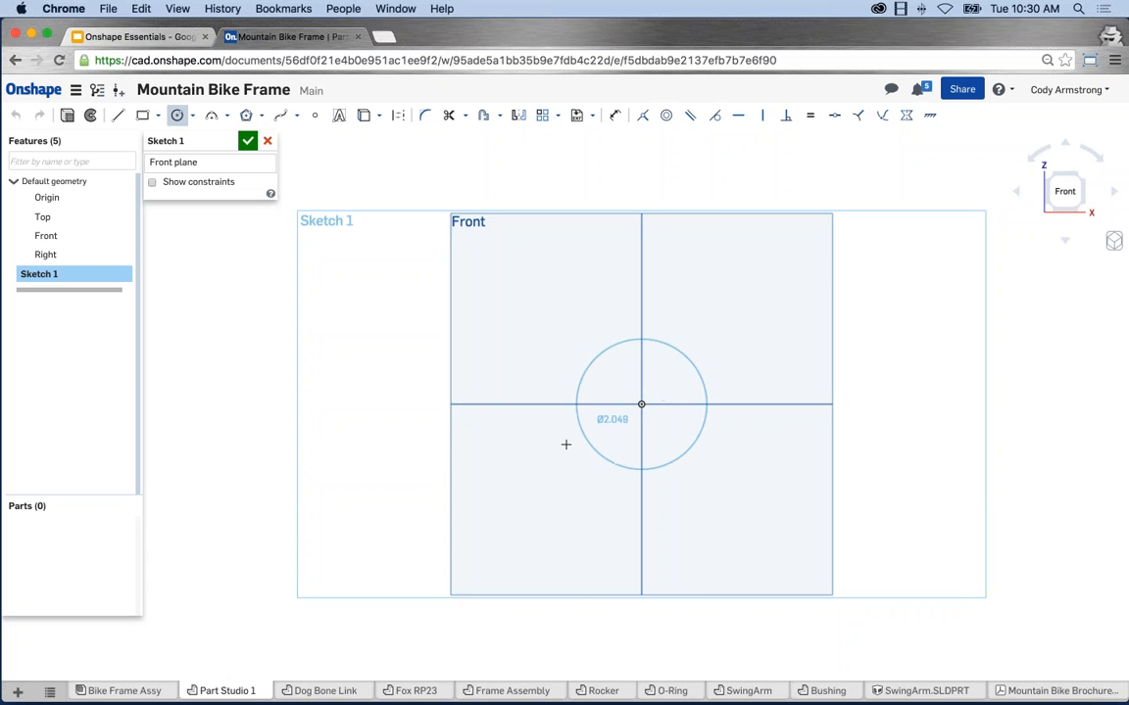
pyautogui.click(532, 247)
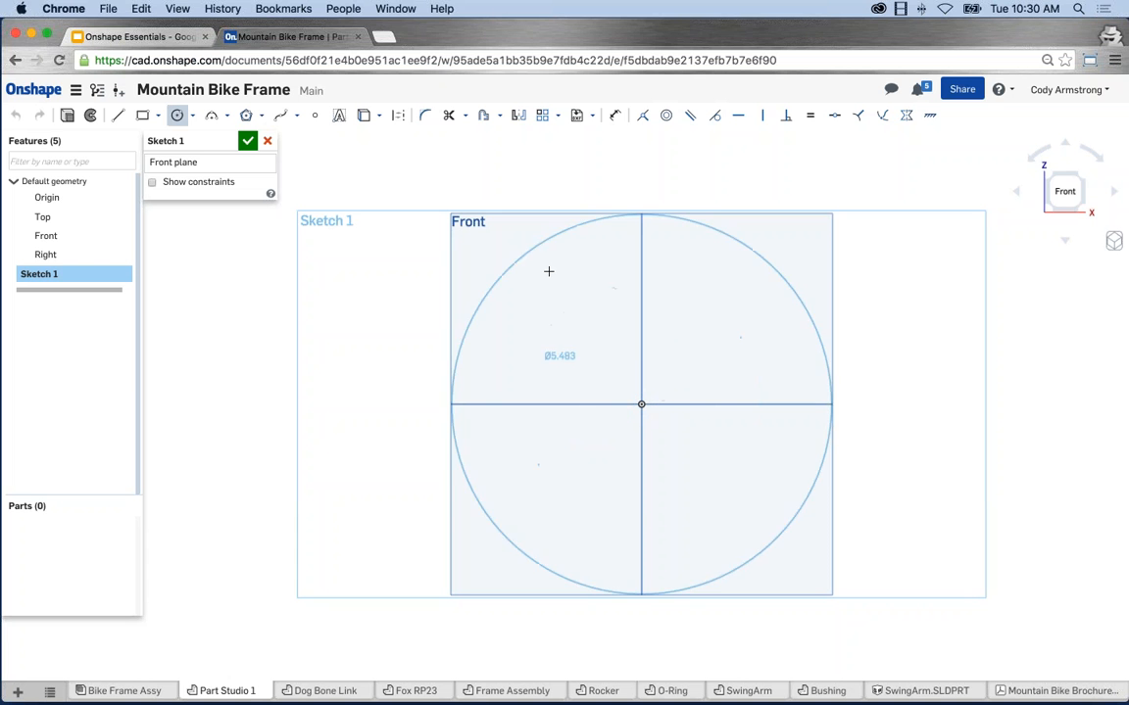
pyautogui.click(461, 489)
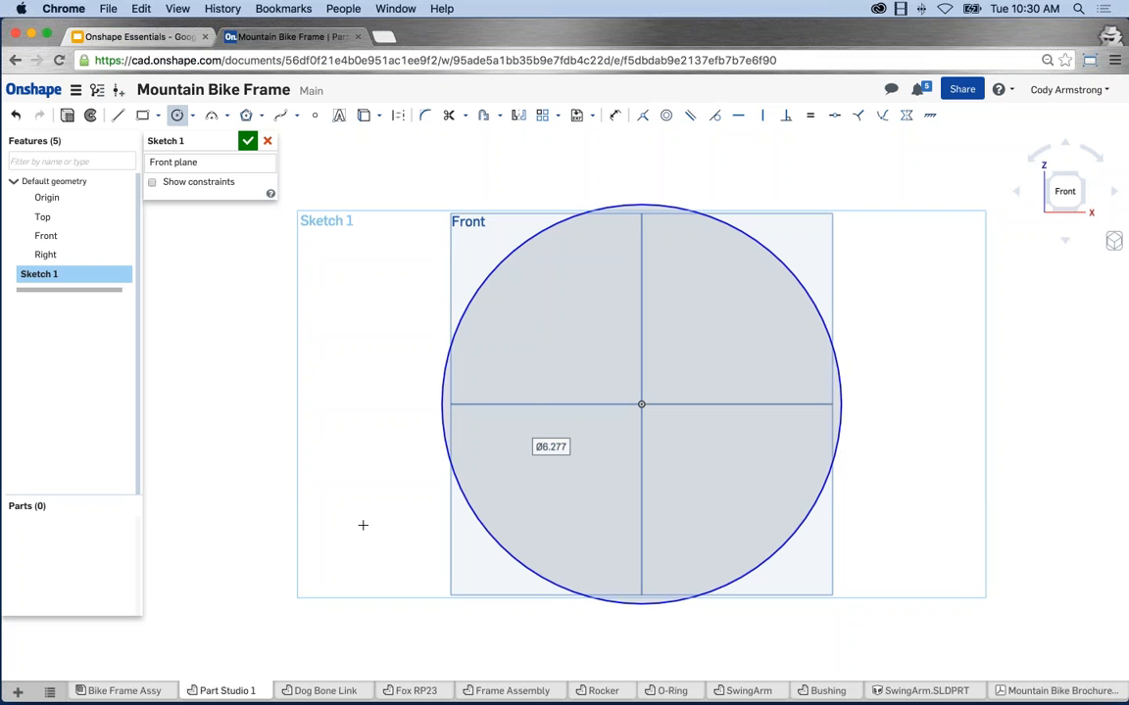
pyautogui.press('Escape')
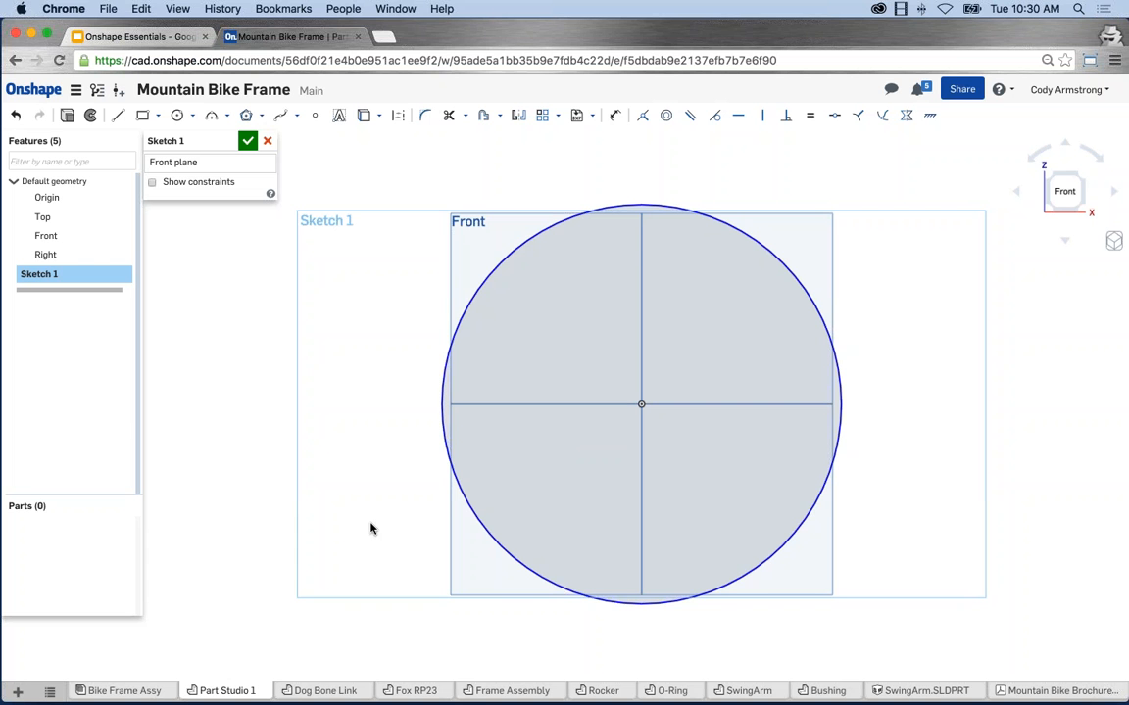
# Draw a smaller centre-point circle to the right of the origin-centred circle.
pyautogui.scroll(-5, 366, 477)
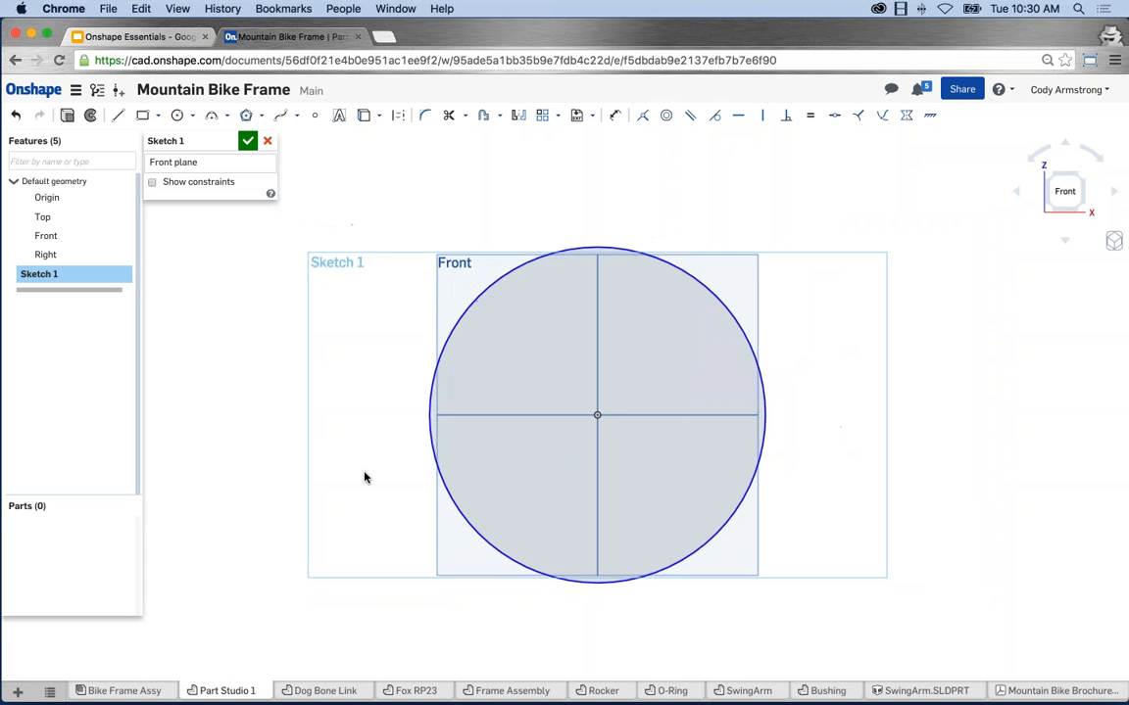
pyautogui.scroll(-2, 374, 460)
pyautogui.moveTo(378, 453); pyautogui.dragTo(368, 394, button='middle')
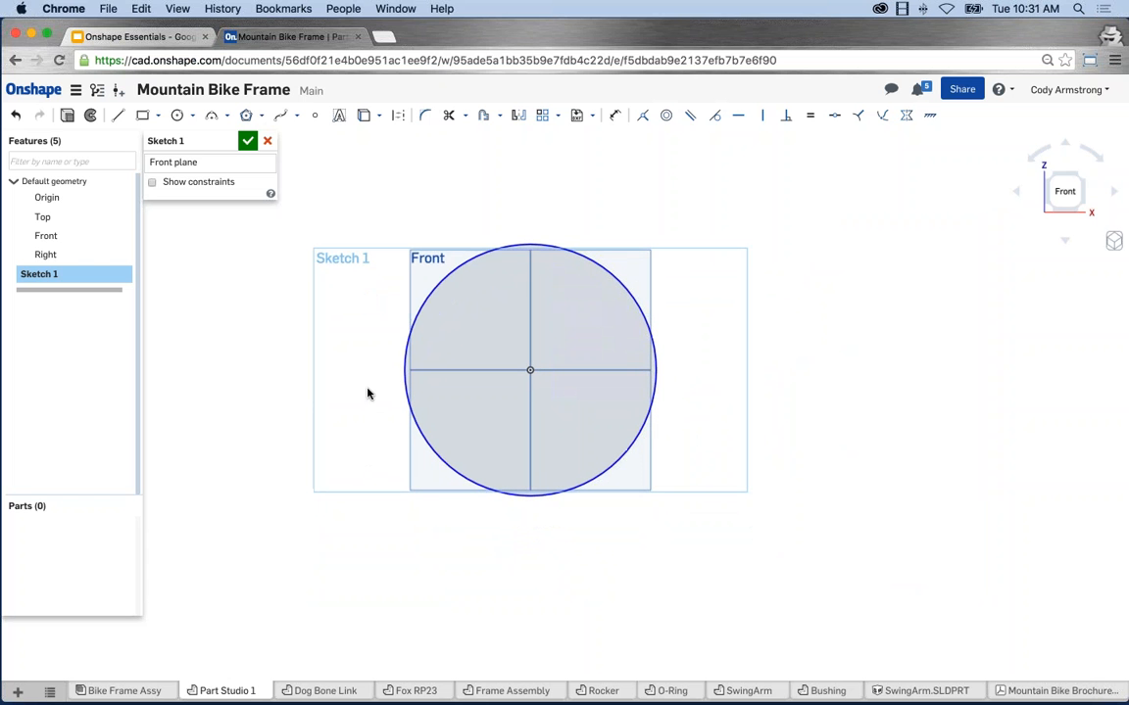
pyautogui.click(177, 118)
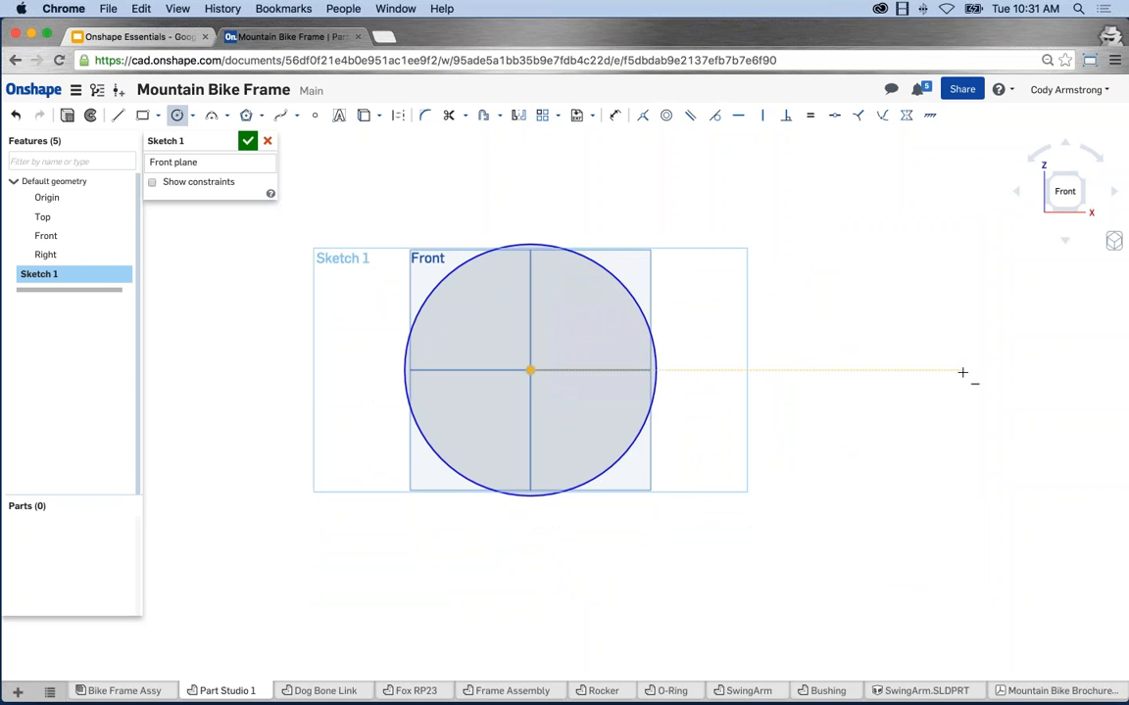
pyautogui.click(961, 371)
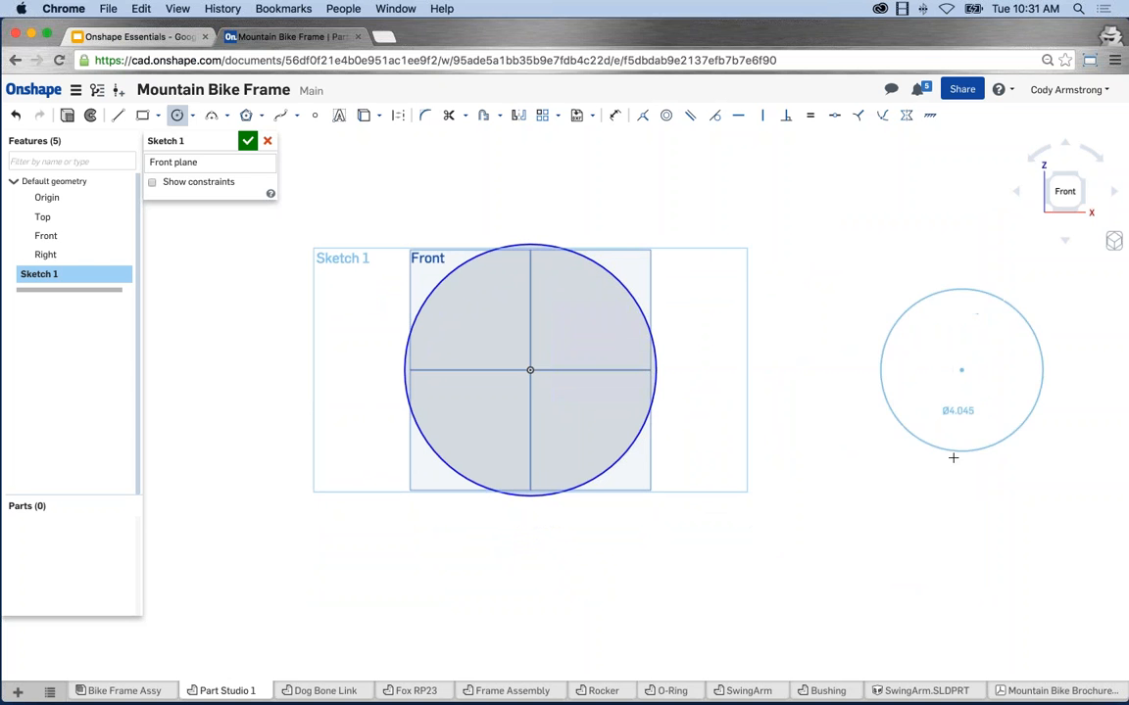
pyautogui.click(952, 466)
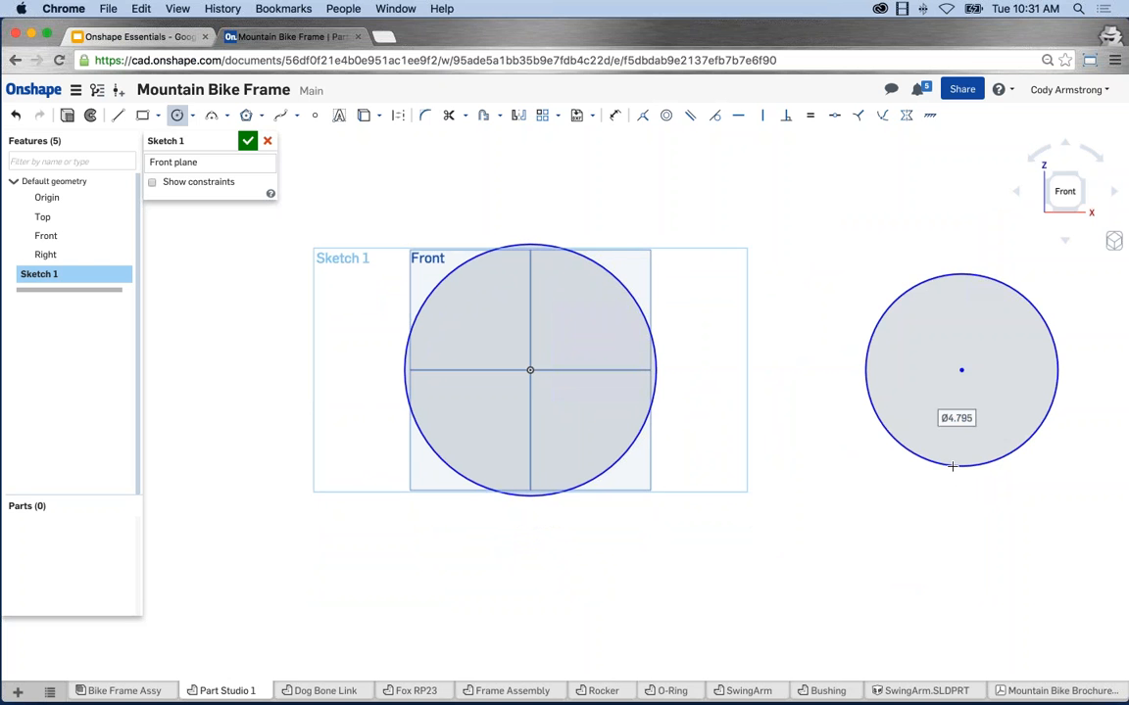
pyautogui.press('Escape')
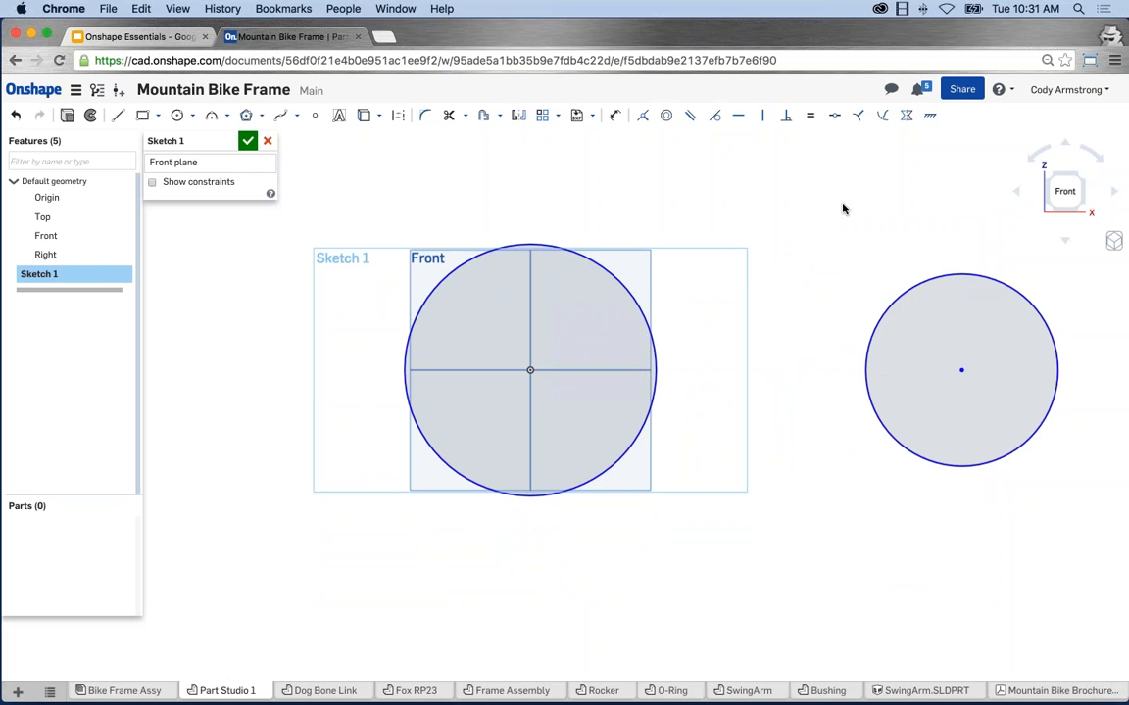
pyautogui.moveTo(834, 238); pyautogui.dragTo(784, 235, button='middle')
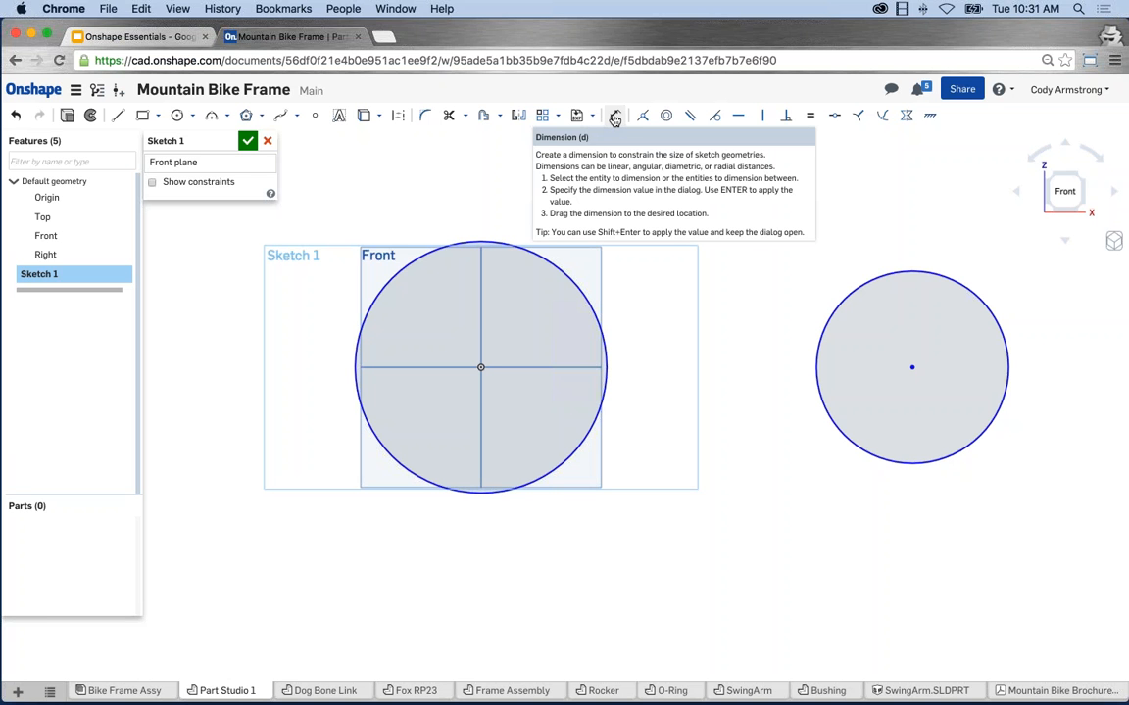
# Dimension the origin circle to Ø25, then reframe the view to show both circles.
pyautogui.click(615, 118)
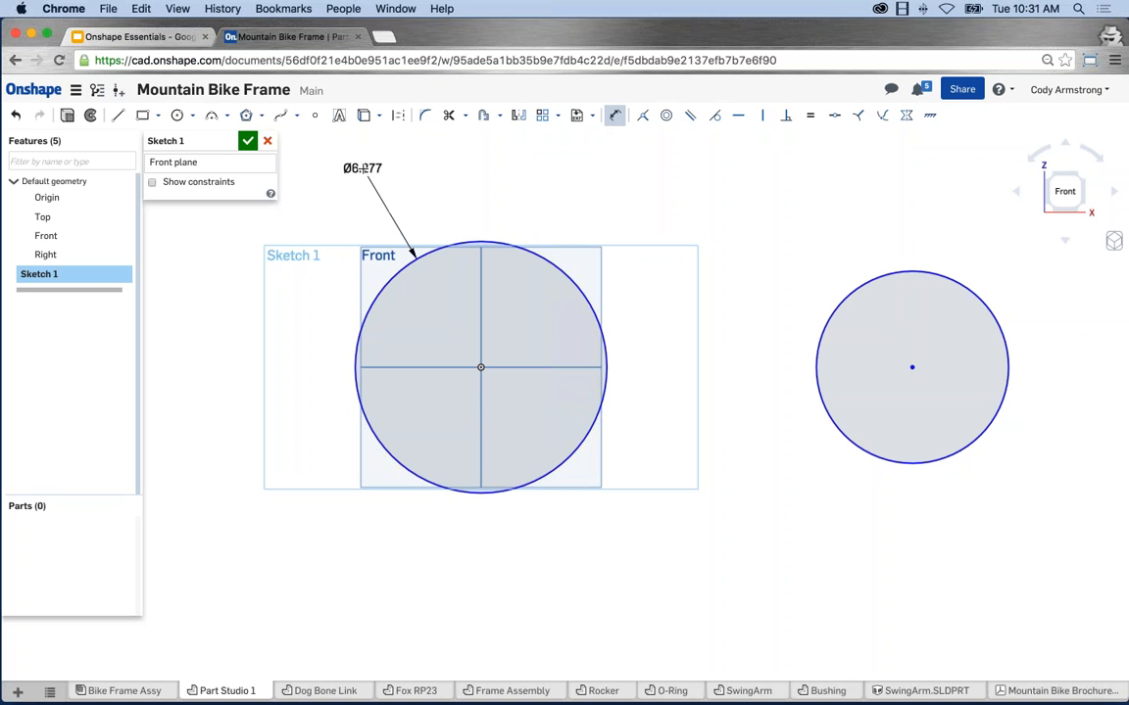
pyautogui.click(364, 169)
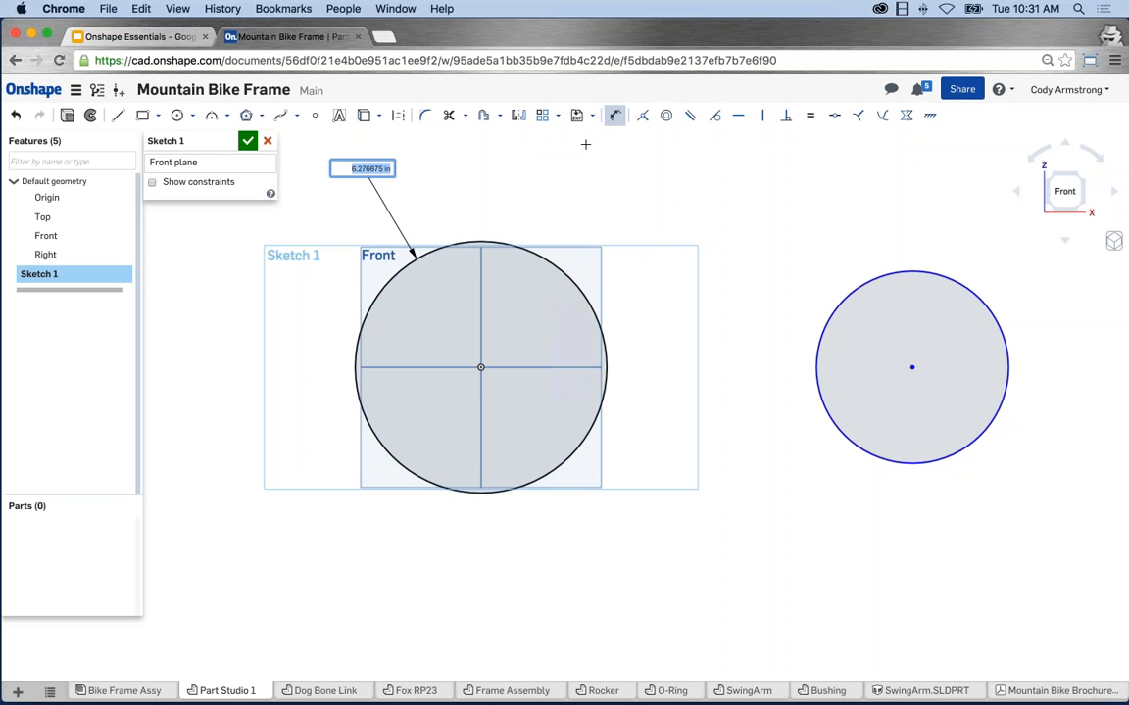
pyautogui.write('25')
pyautogui.press('Return')
pyautogui.scroll(-3, 718, 373)
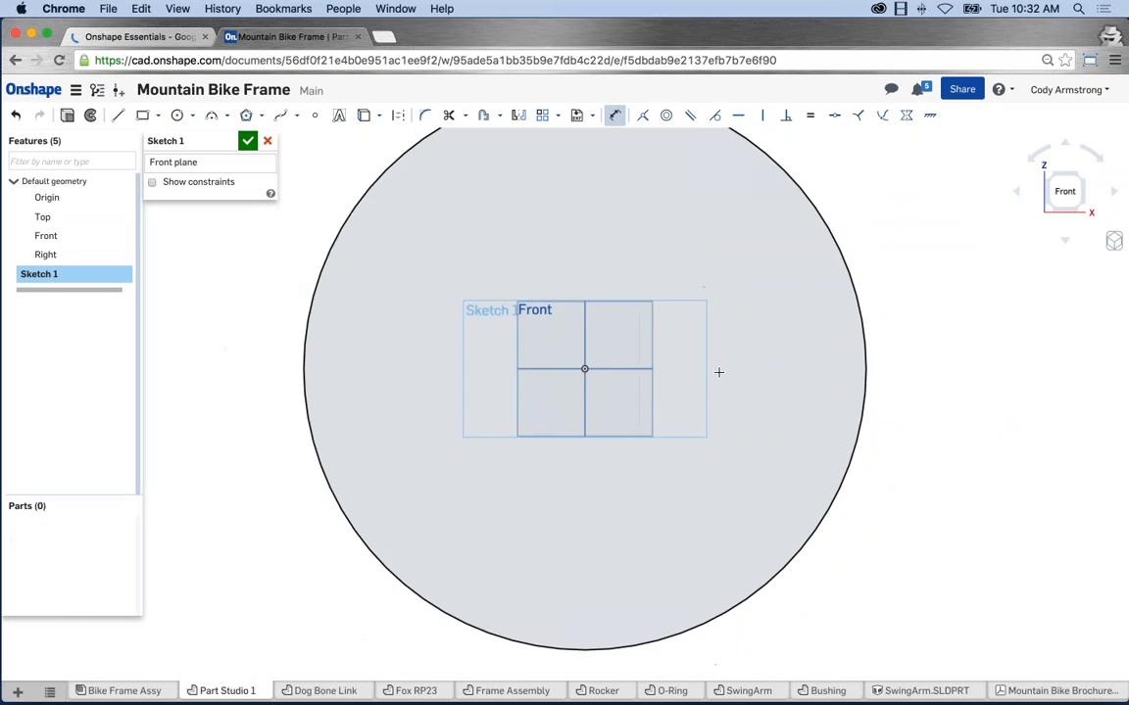
pyautogui.scroll(-3, 718, 372)
pyautogui.moveTo(802, 355); pyautogui.dragTo(613, 363, button='middle')
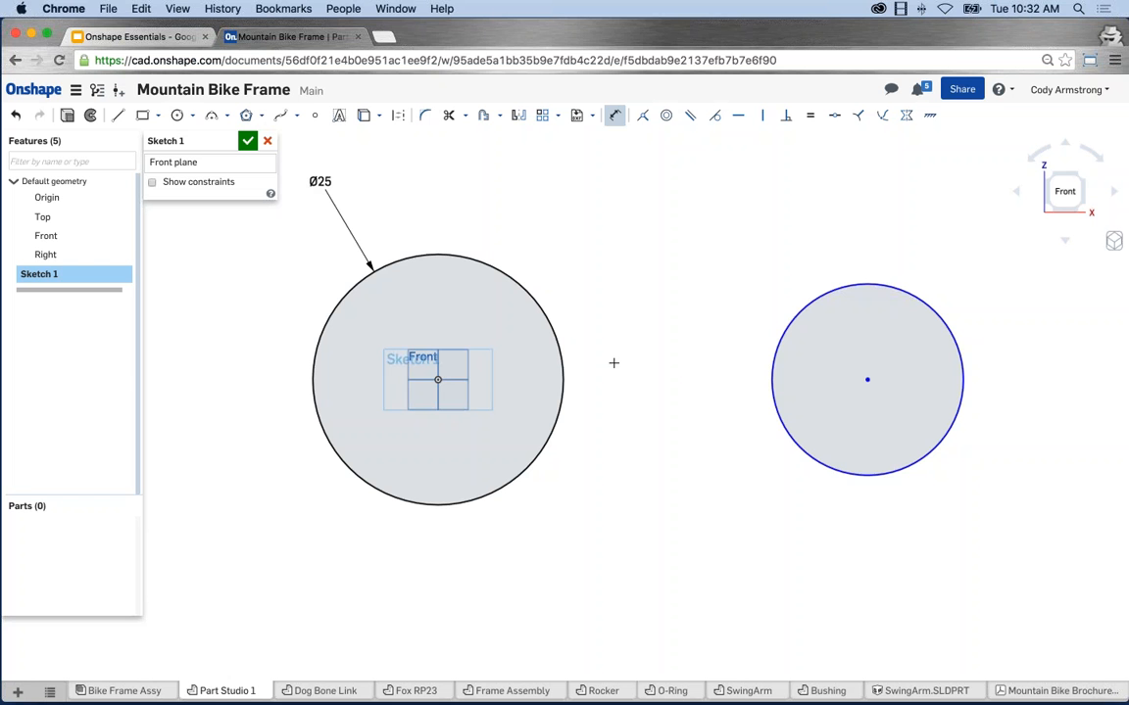
pyautogui.scroll(-3, 613, 362)
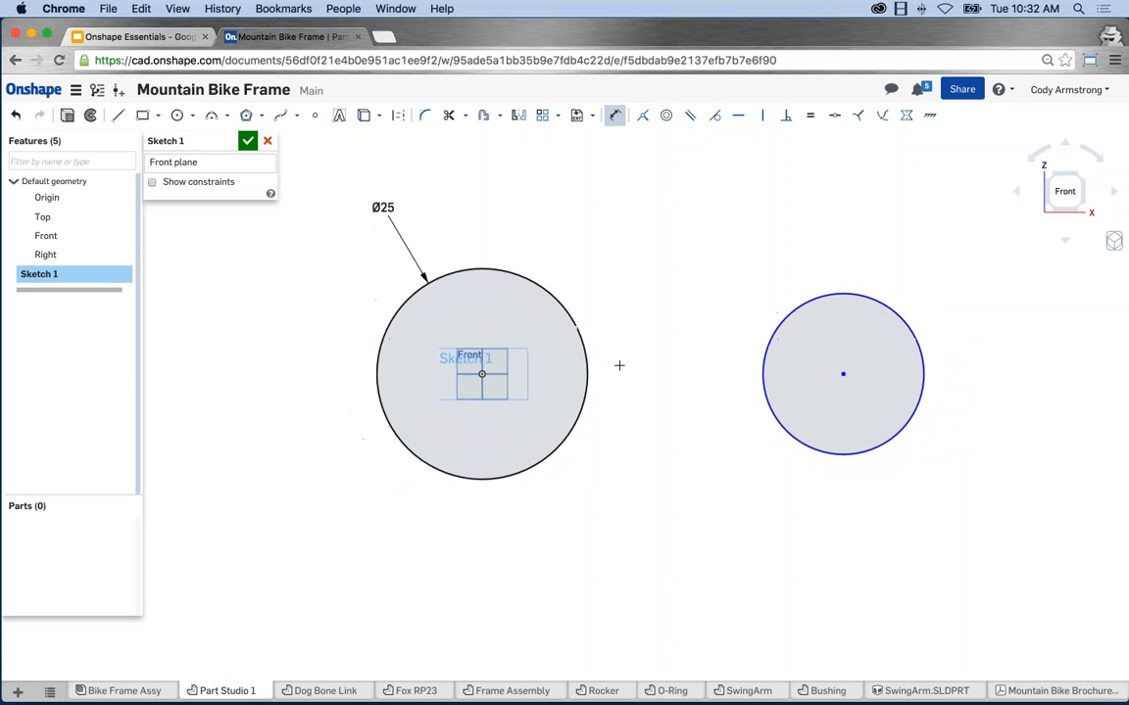
pyautogui.moveTo(634, 359); pyautogui.dragTo(619, 365, button='middle')
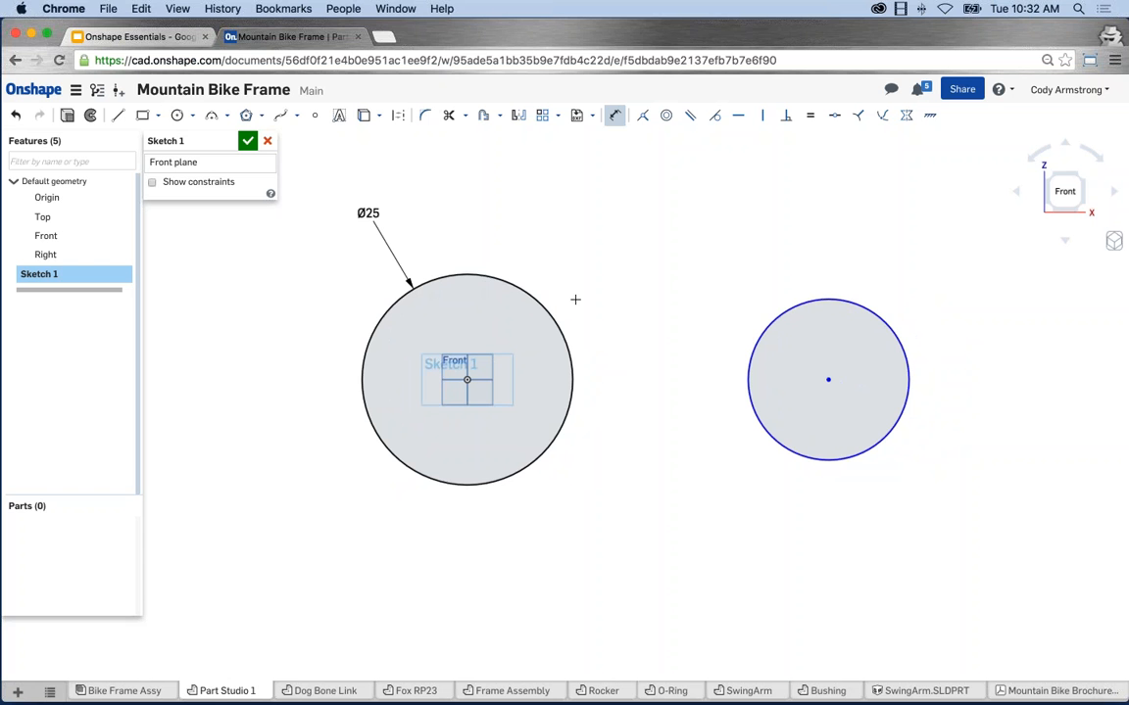
pyautogui.click(517, 291)
# Drag the right-hand circle's edge to shrink it, then move it further right.
pyautogui.press('Escape')
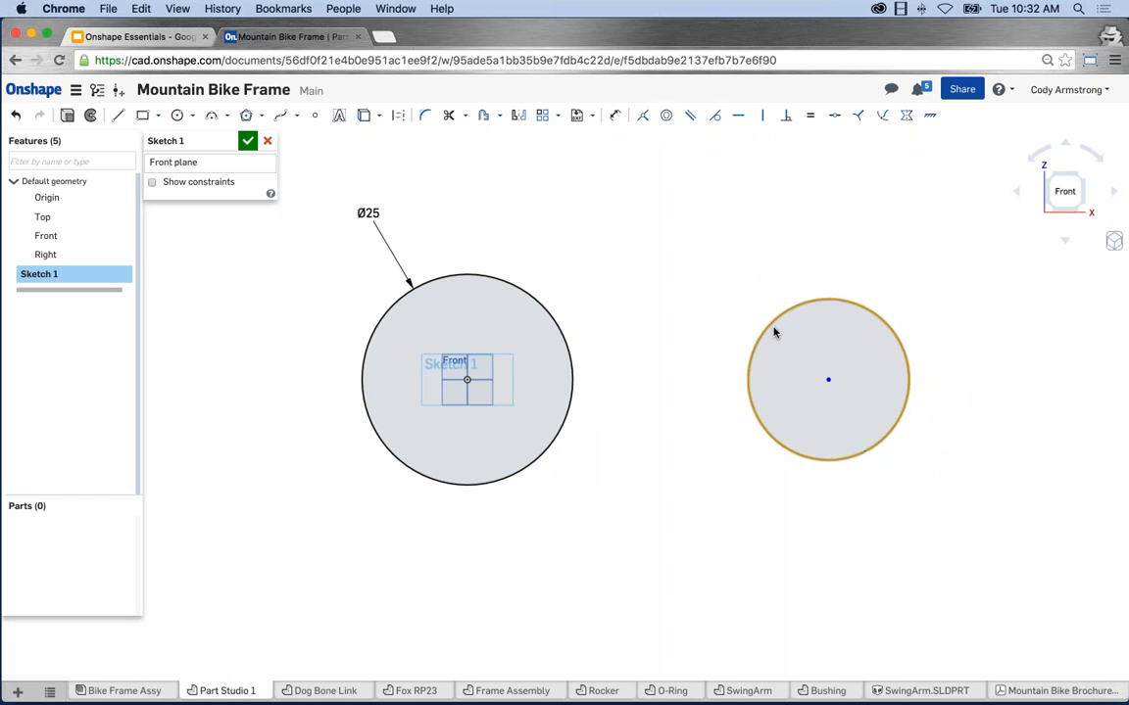
pyautogui.moveTo(755, 322); pyautogui.dragTo(789, 335)
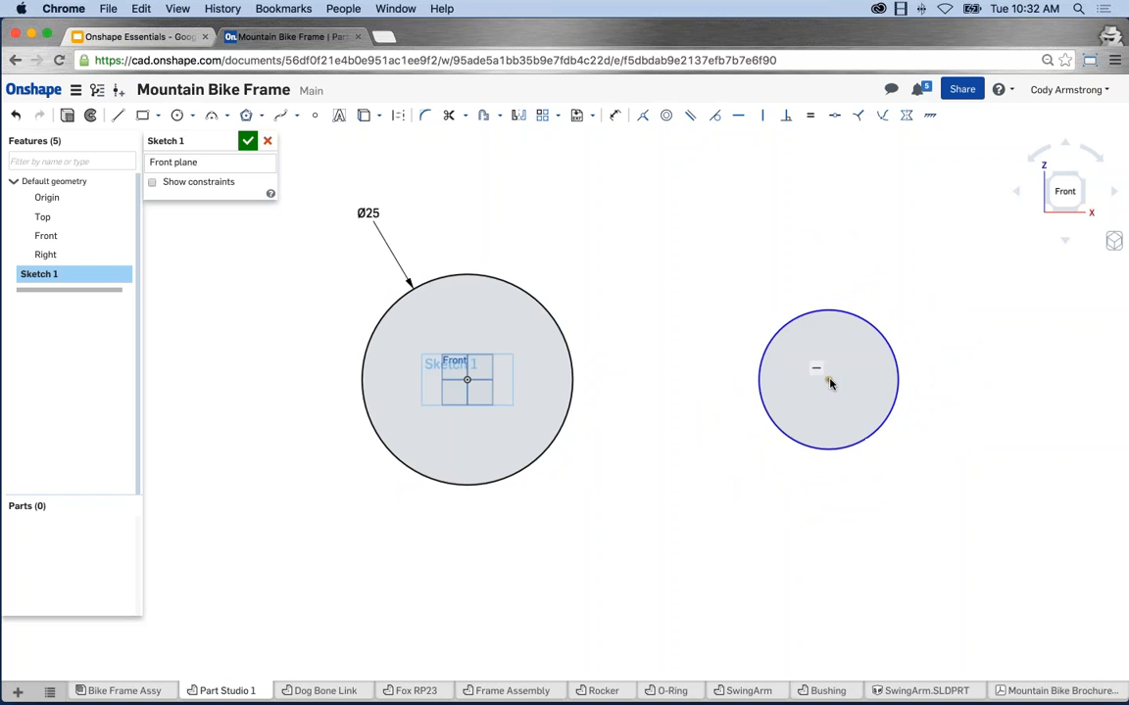
pyautogui.moveTo(829, 382); pyautogui.dragTo(607, 384)
pyautogui.moveTo(756, 398); pyautogui.dragTo(857, 384)
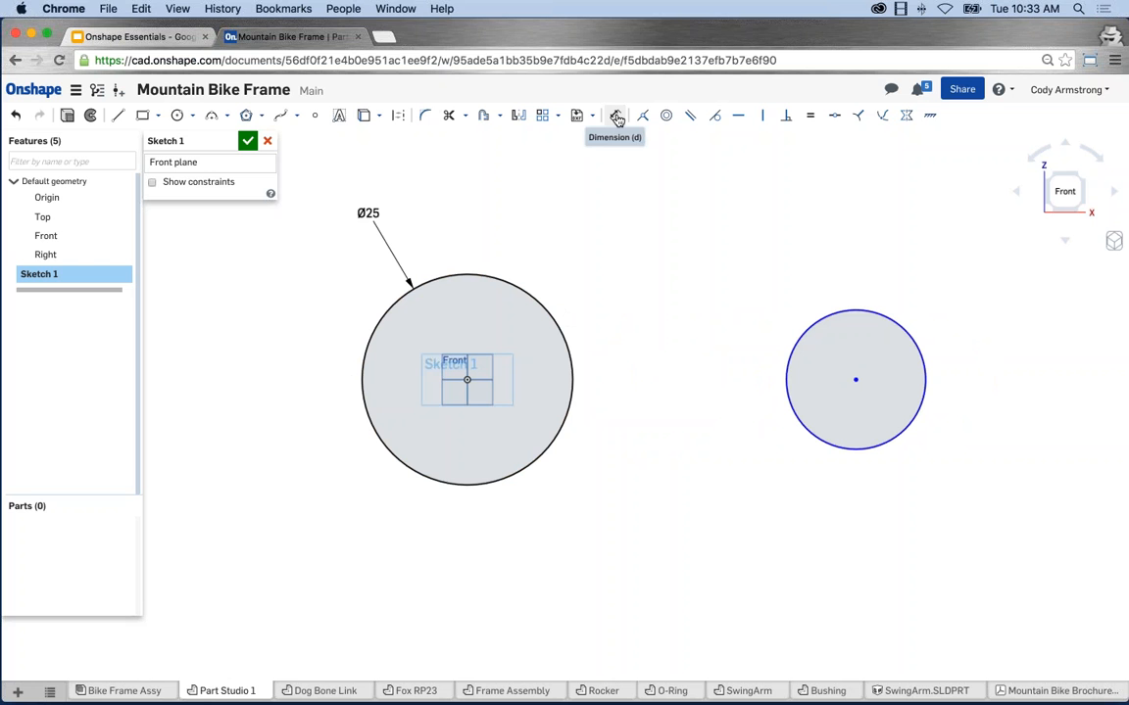
# Give the right-hand circle a Ø20 diameter dimension placed above it.
pyautogui.click(616, 117)
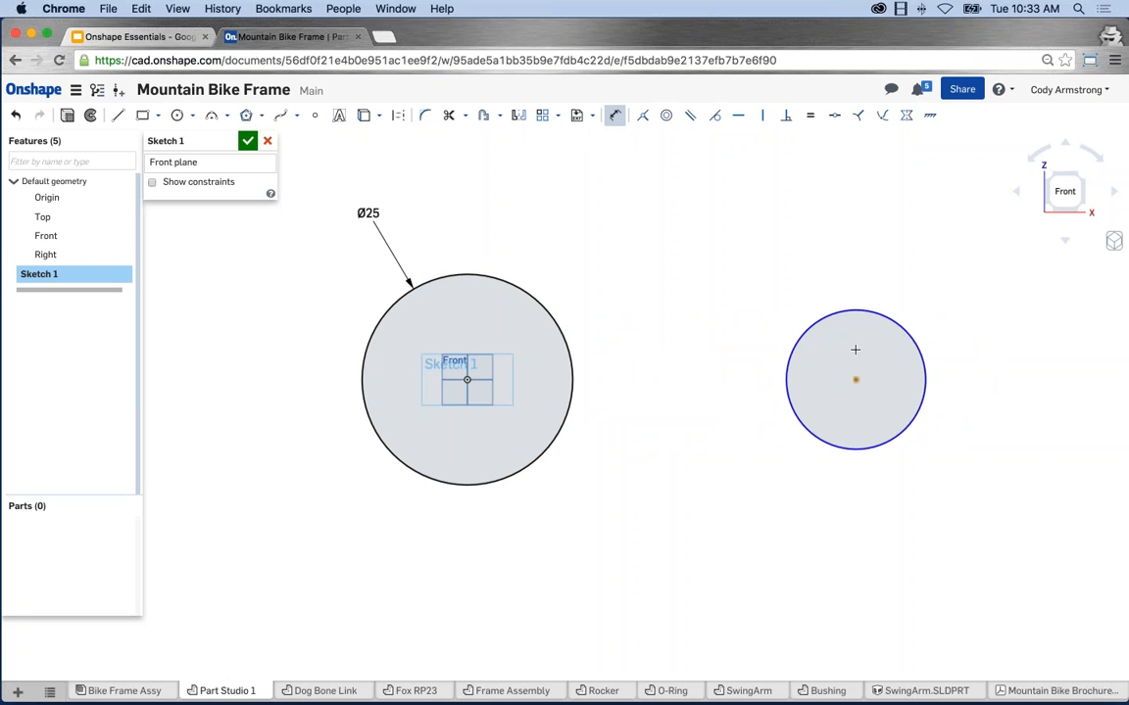
pyautogui.click(866, 310)
pyautogui.click(903, 262)
pyautogui.write('20')
pyautogui.press('Return')
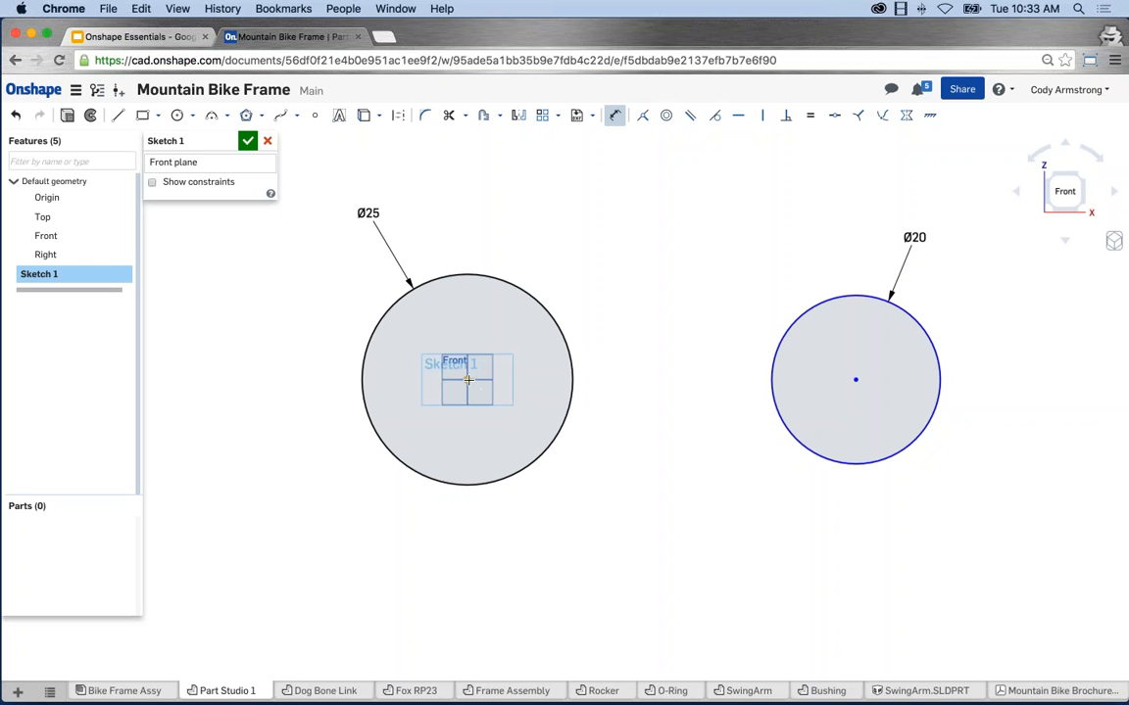
pyautogui.click(467, 380)
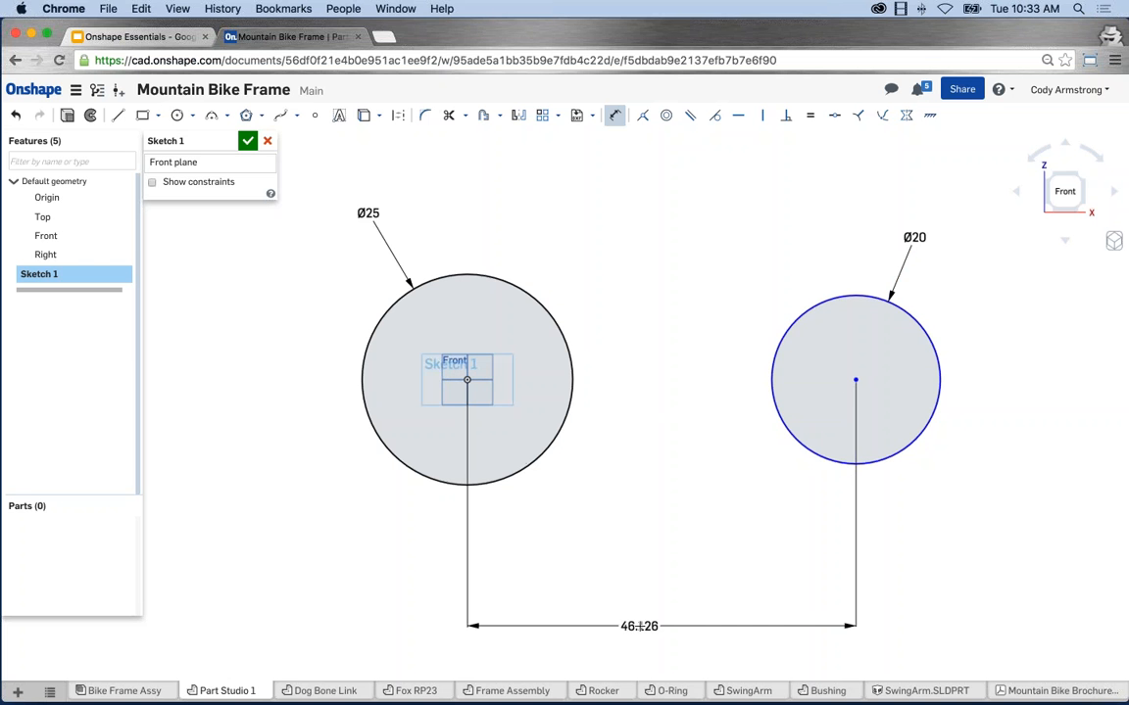
pyautogui.click(638, 626)
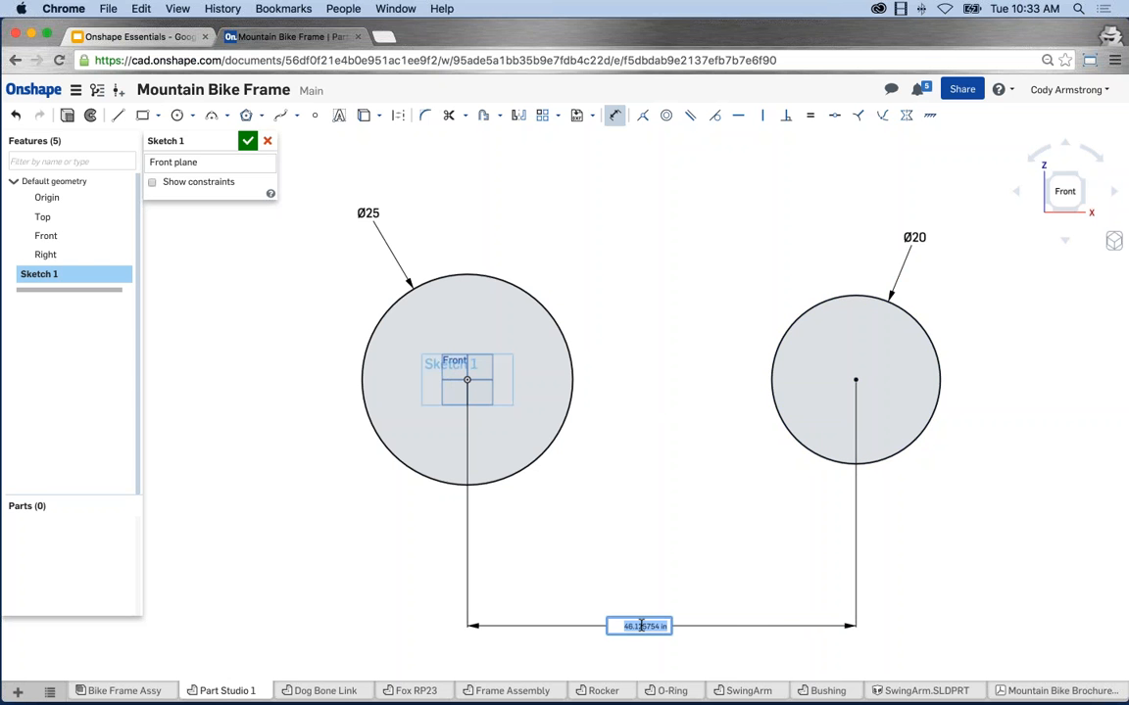
pyautogui.write('85')
pyautogui.press('Return')
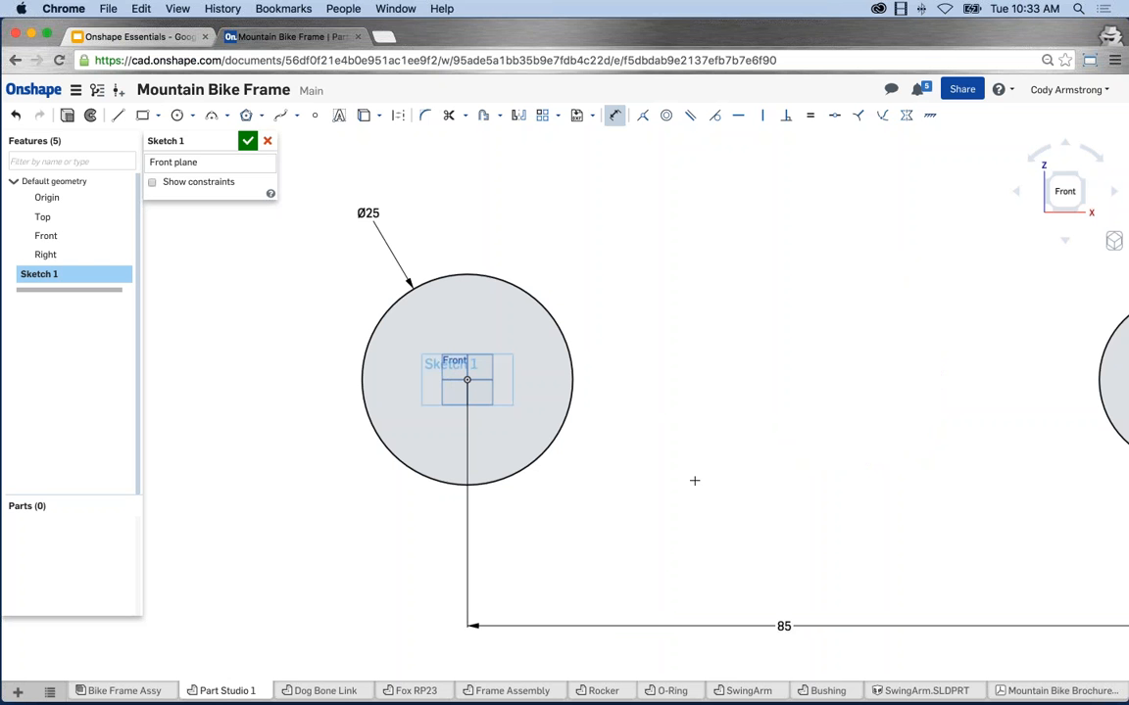
pyautogui.scroll(-4, 695, 481)
pyautogui.moveTo(784, 440); pyautogui.dragTo(701, 439, button='middle')
pyautogui.moveTo(678, 480); pyautogui.dragTo(669, 444, button='middle')
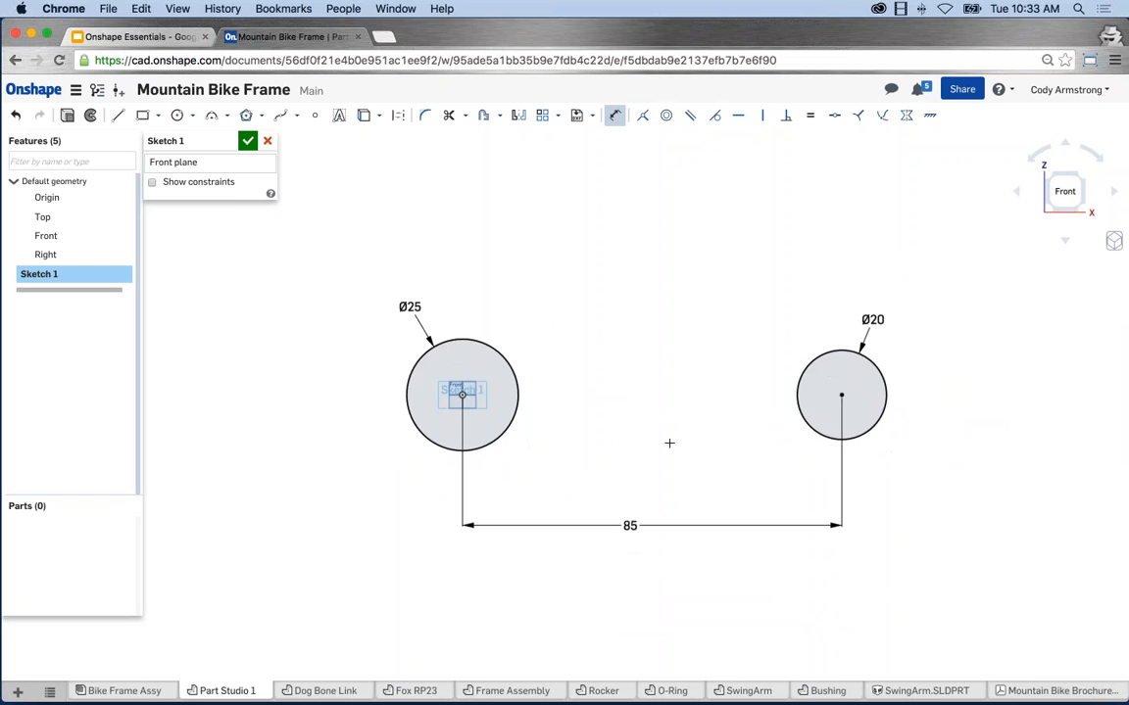
pyautogui.scroll(3, 670, 443)
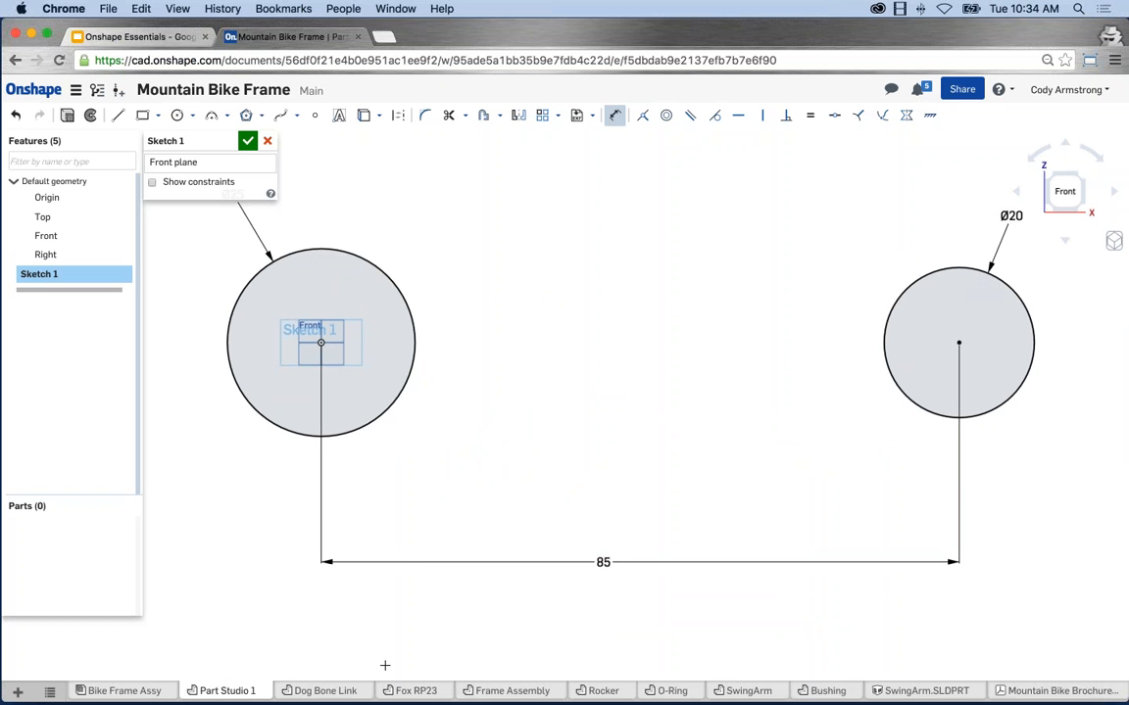
pyautogui.click(295, 691)
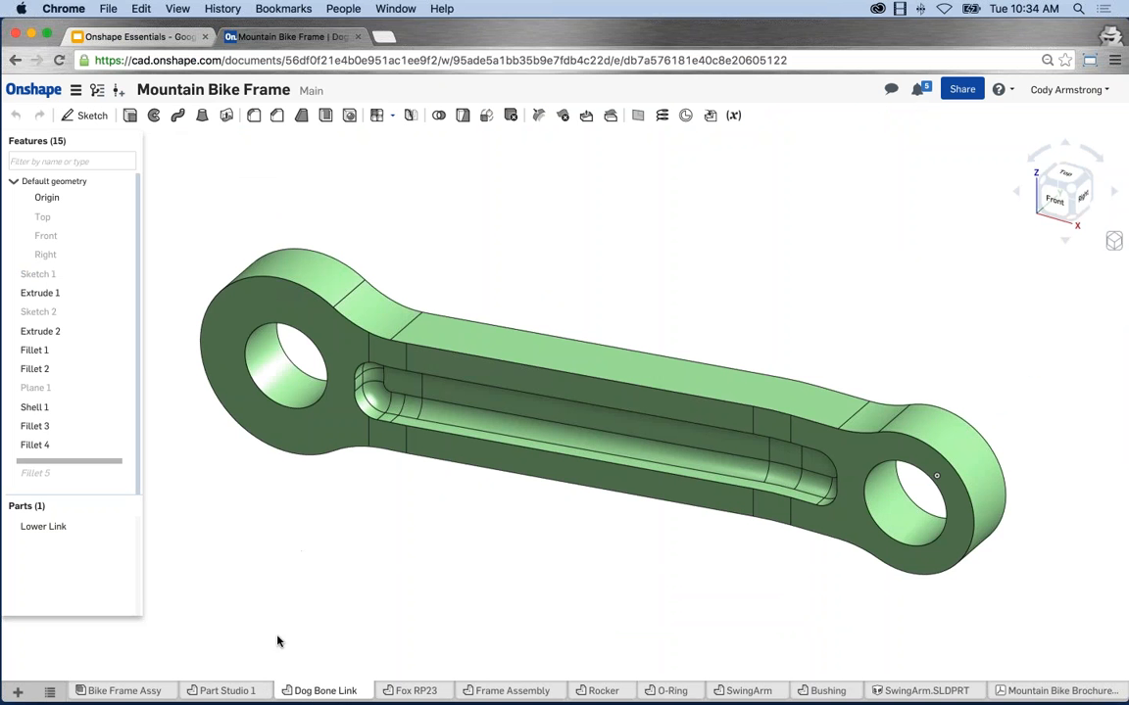
pyautogui.click(229, 689)
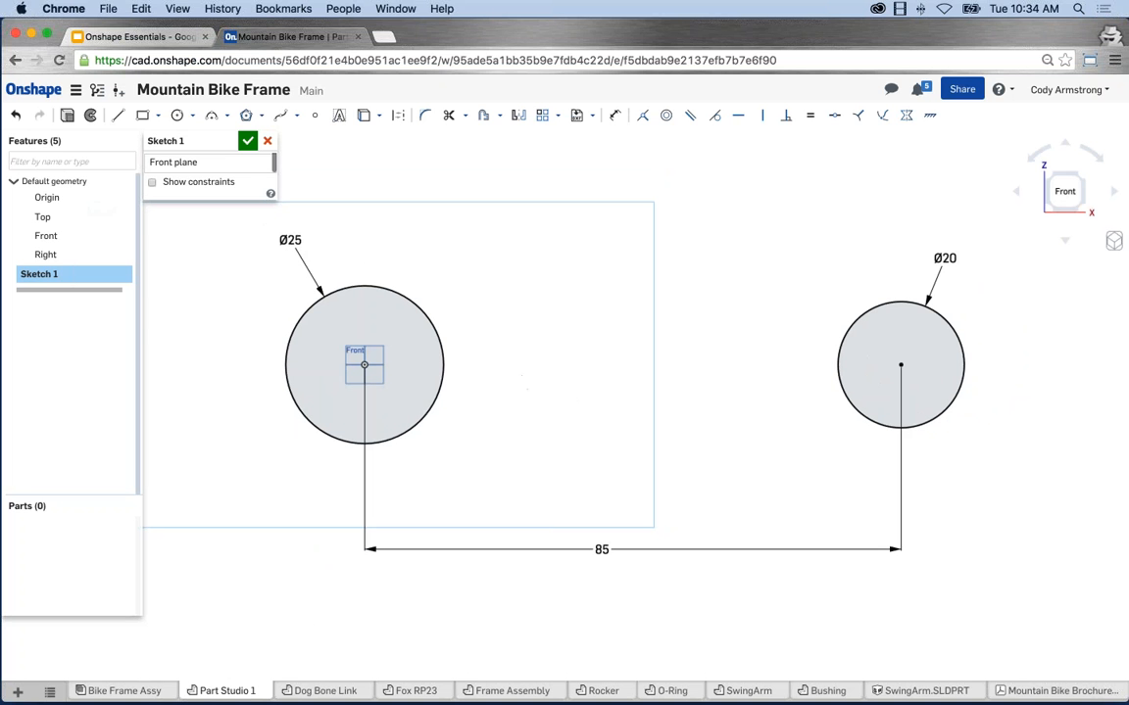
# Draw a horizontal line across the top edges of the Ø25 and Ø20 circles.
pyautogui.click(120, 117)
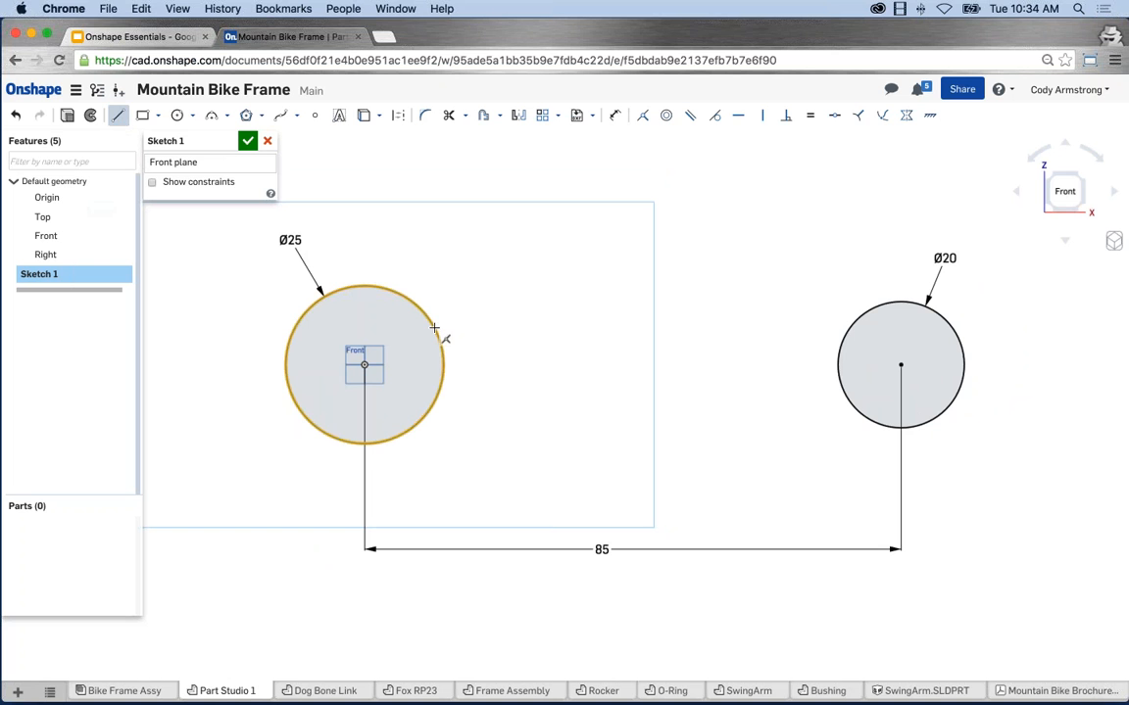
pyautogui.click(436, 326)
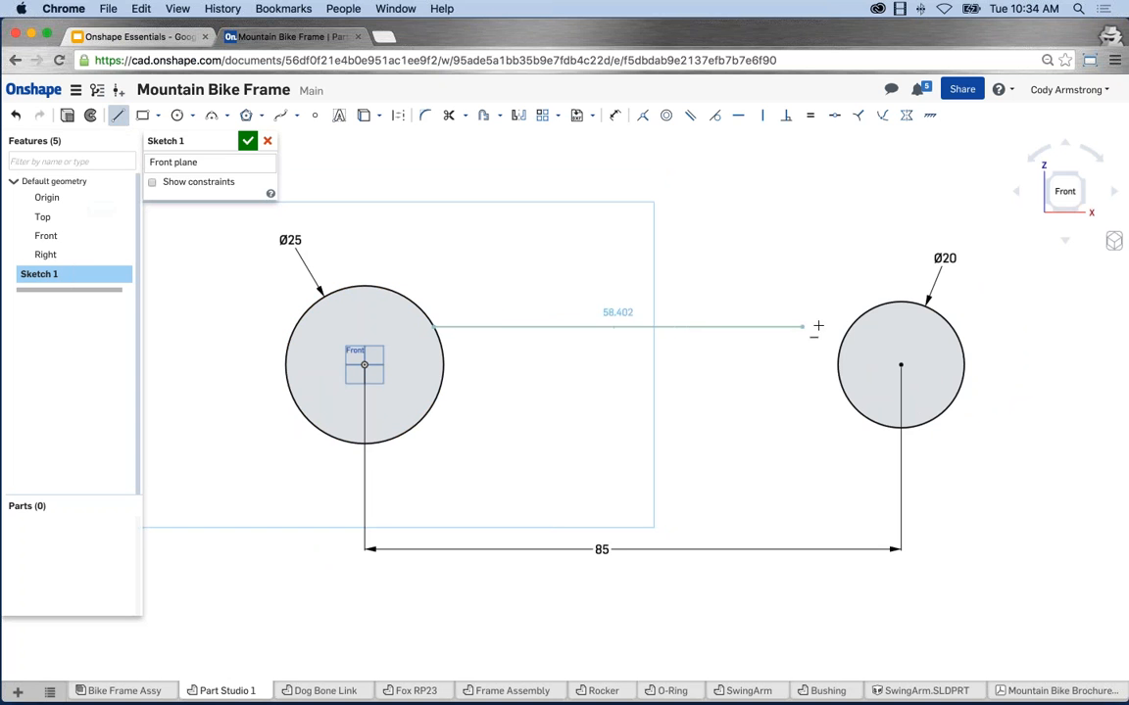
pyautogui.click(848, 326)
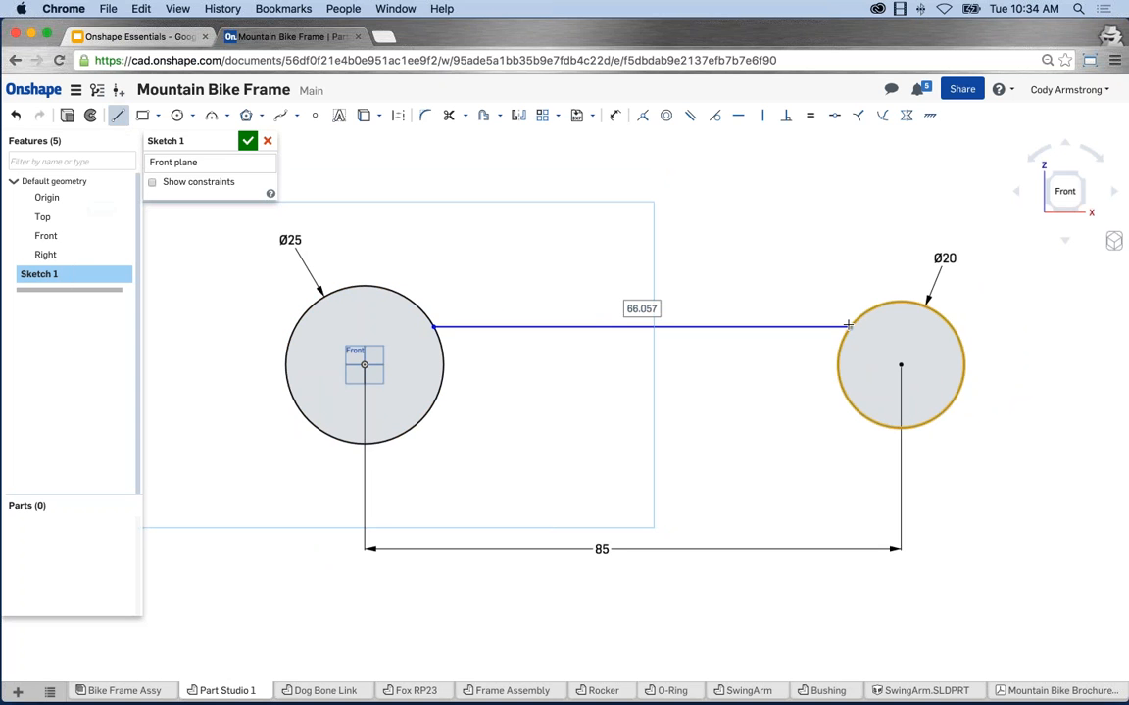
pyautogui.press('Escape')
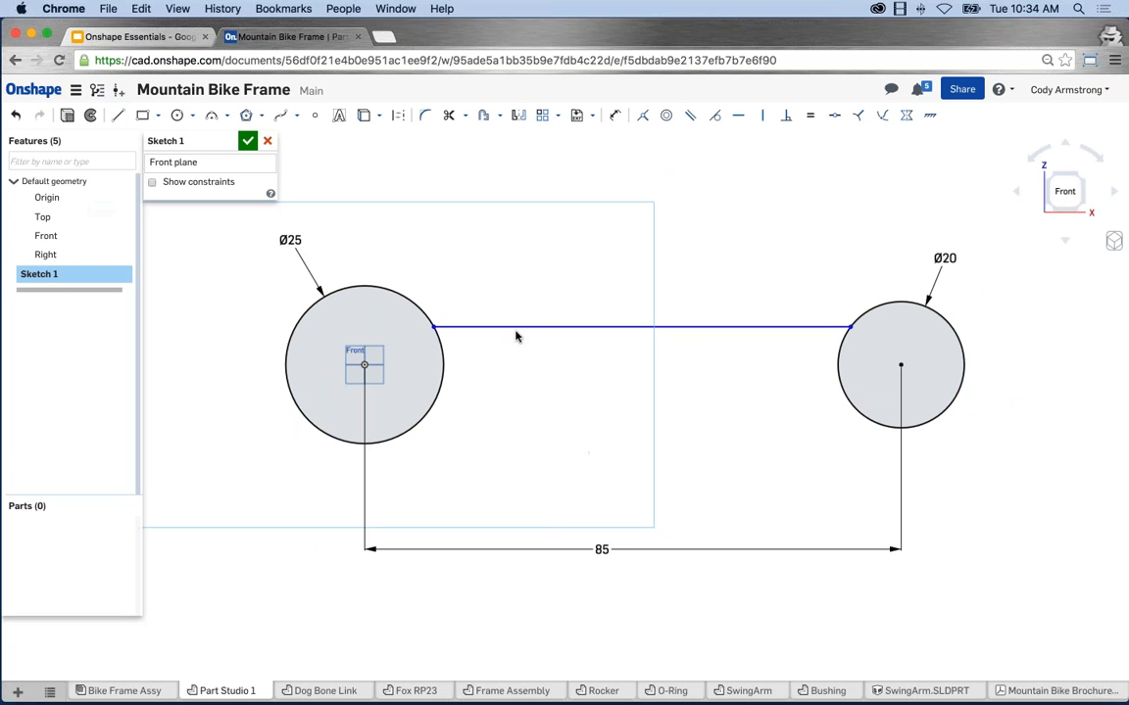
pyautogui.click(539, 326)
pyautogui.click(116, 117)
# Draw a construction centerline from the Ø25 circle's centre to the Ø20 circle's centre.
pyautogui.click(399, 117)
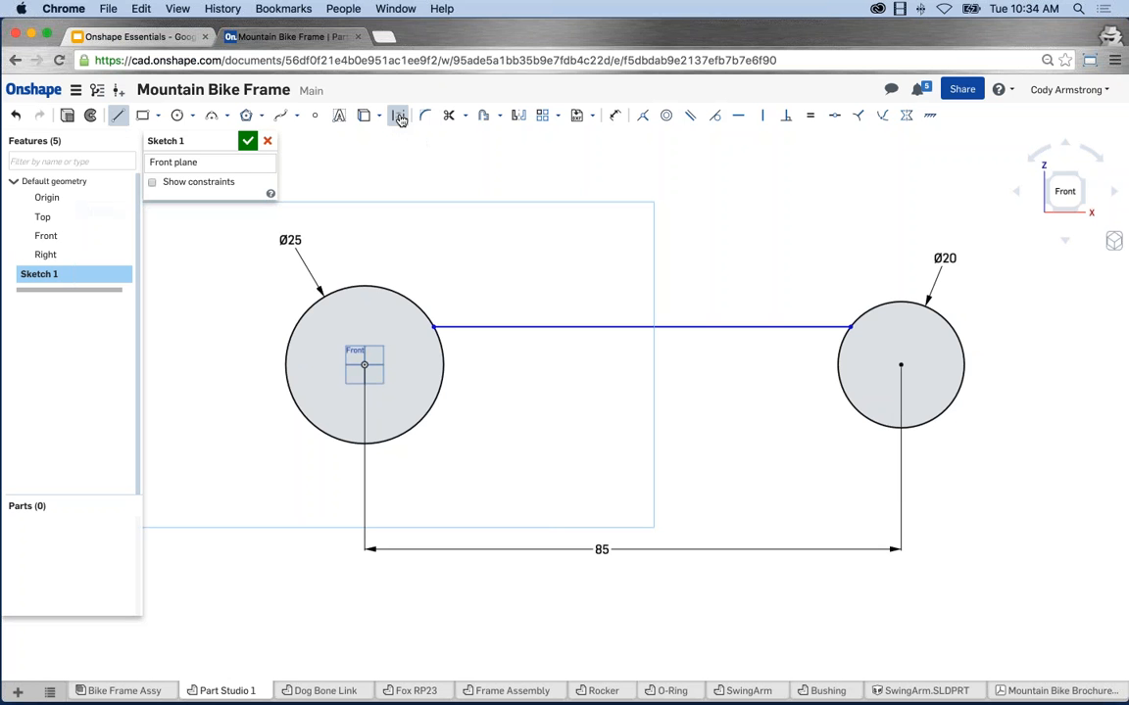
pyautogui.click(364, 364)
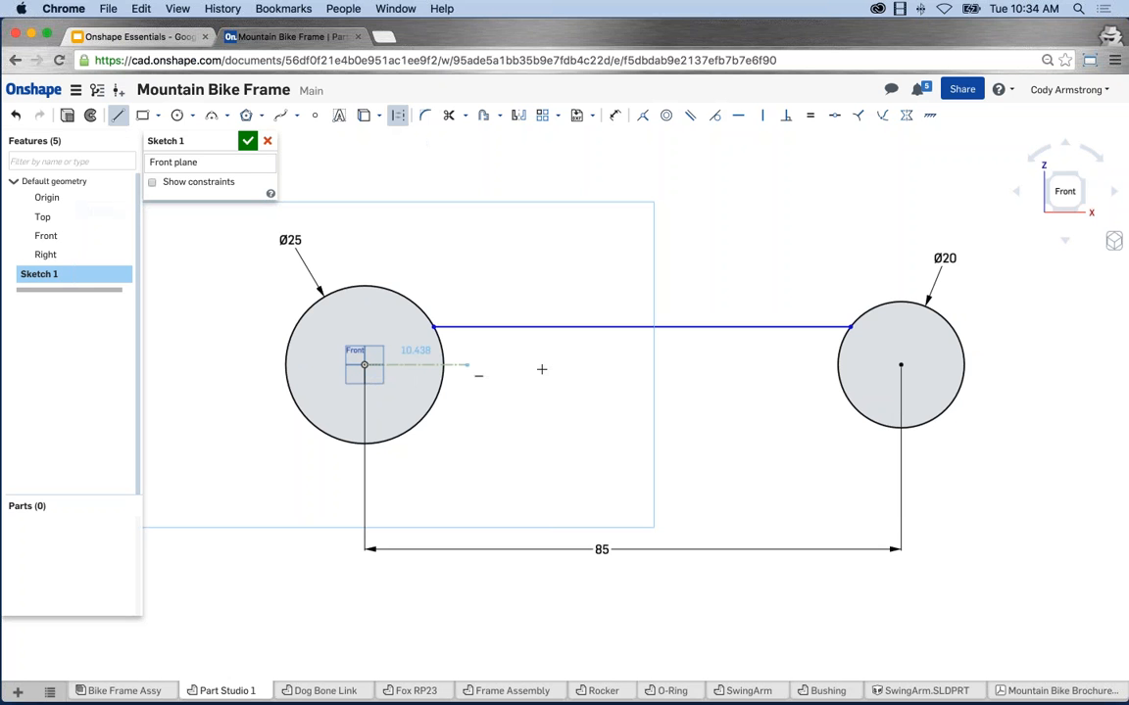
pyautogui.click(901, 364)
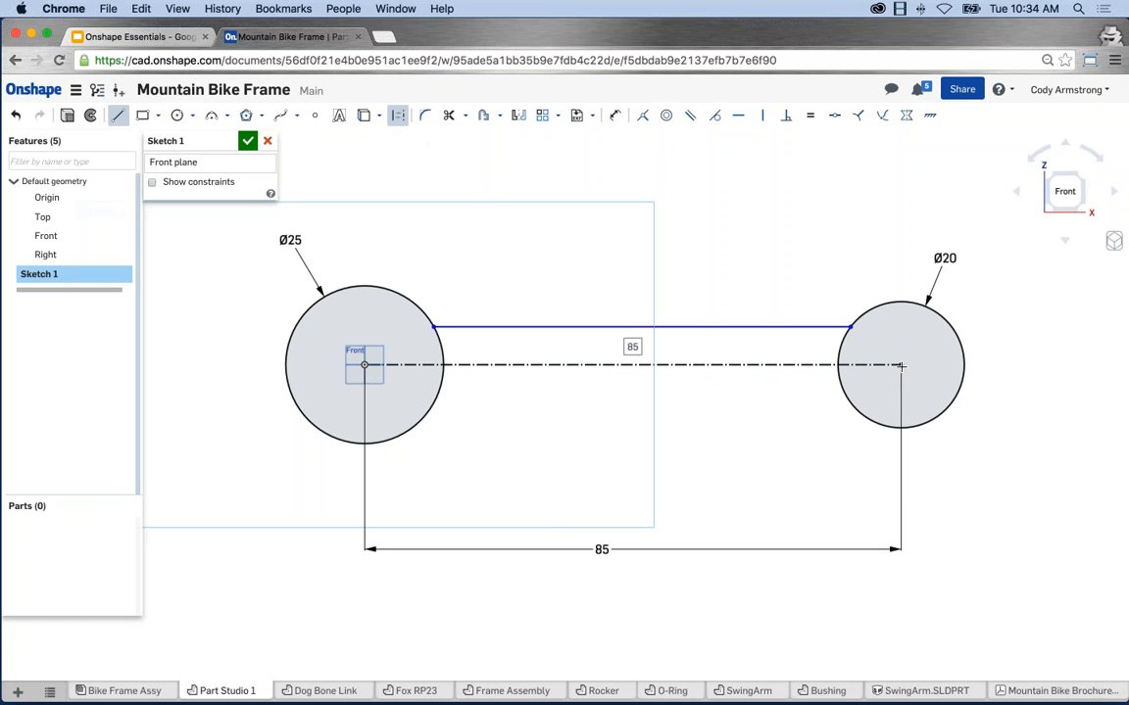
pyautogui.press('Escape')
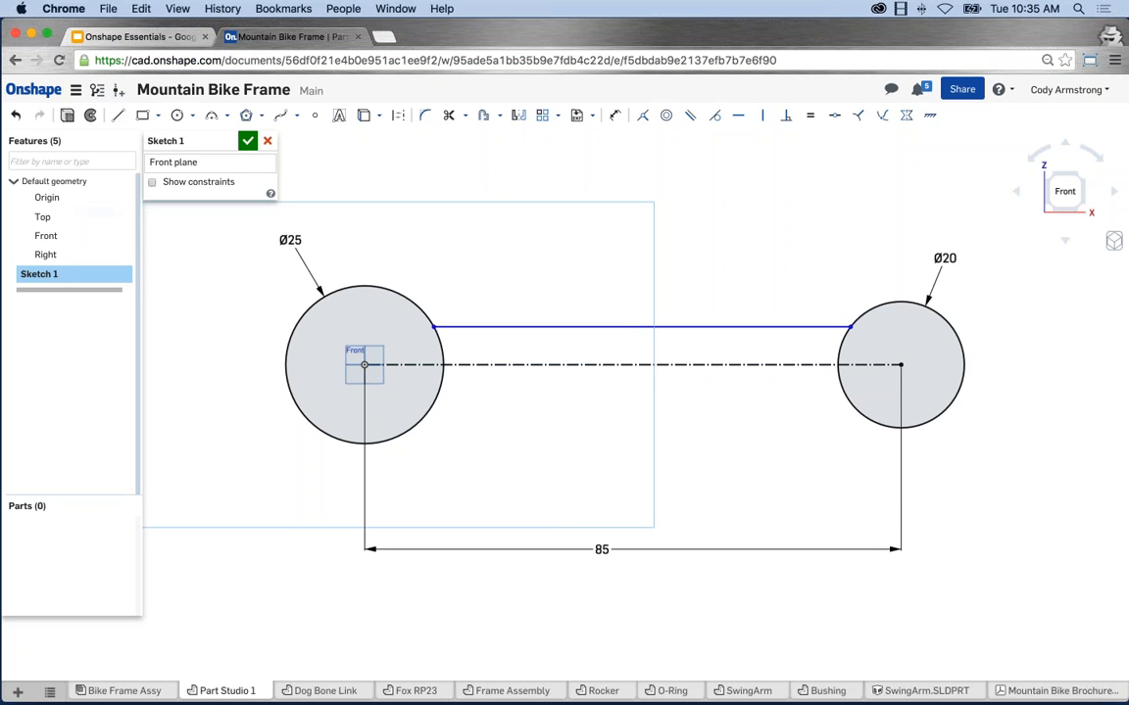
# Mirror the top connecting line about the centerline, then drag the two lines further apart.
pyautogui.click(518, 116)
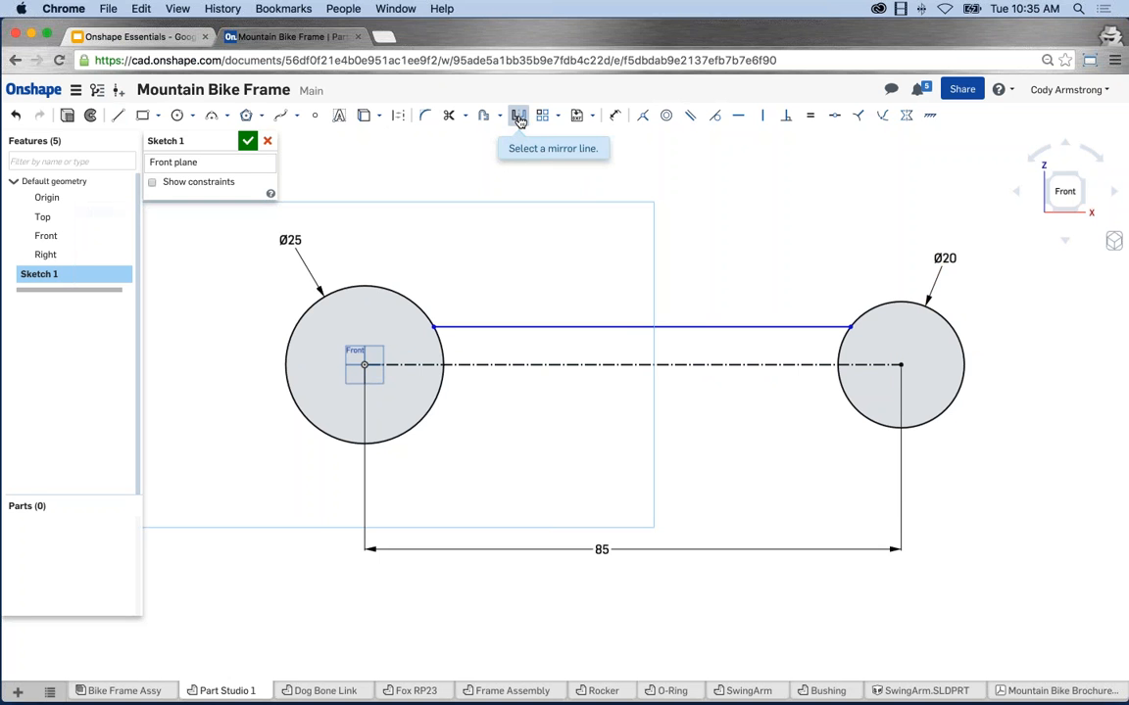
pyautogui.click(598, 364)
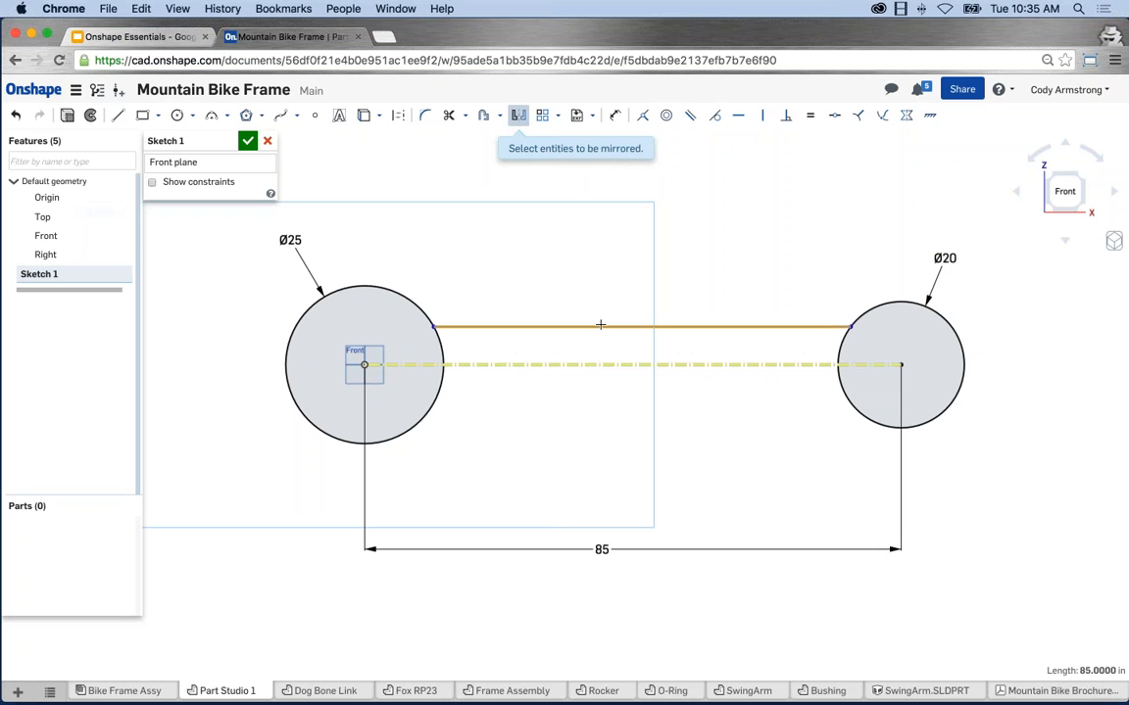
pyautogui.click(601, 325)
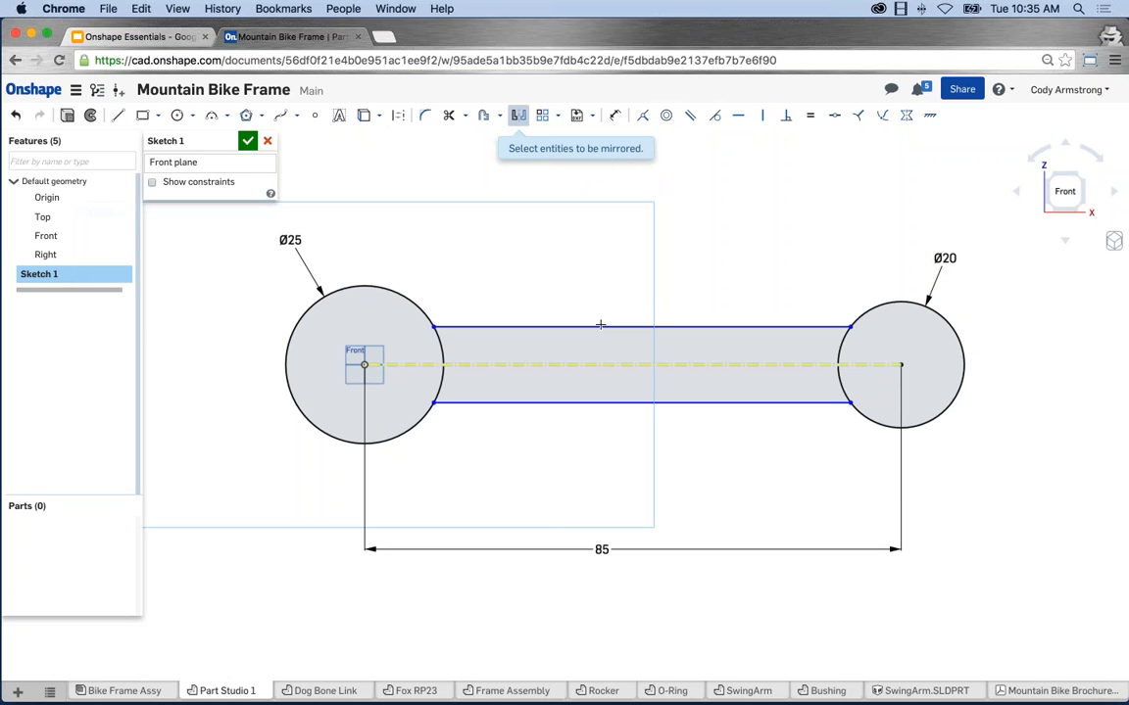
pyautogui.click(518, 115)
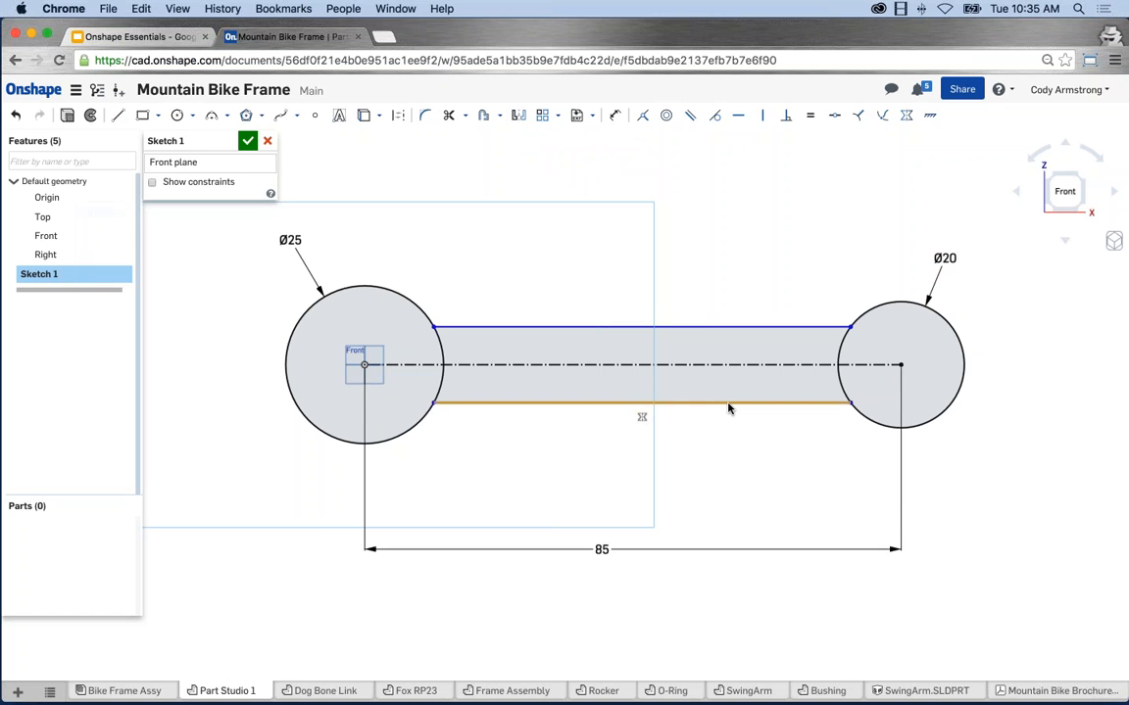
pyautogui.moveTo(730, 411)
pyautogui.mouseDown()
pyautogui.moveTo(718, 411)
pyautogui.moveTo(720, 433)
pyautogui.moveTo(703, 397)
pyautogui.moveTo(697, 420)
pyautogui.moveTo(697, 395)
pyautogui.moveTo(695, 431)
pyautogui.moveTo(692, 399)
pyautogui.mouseUp()
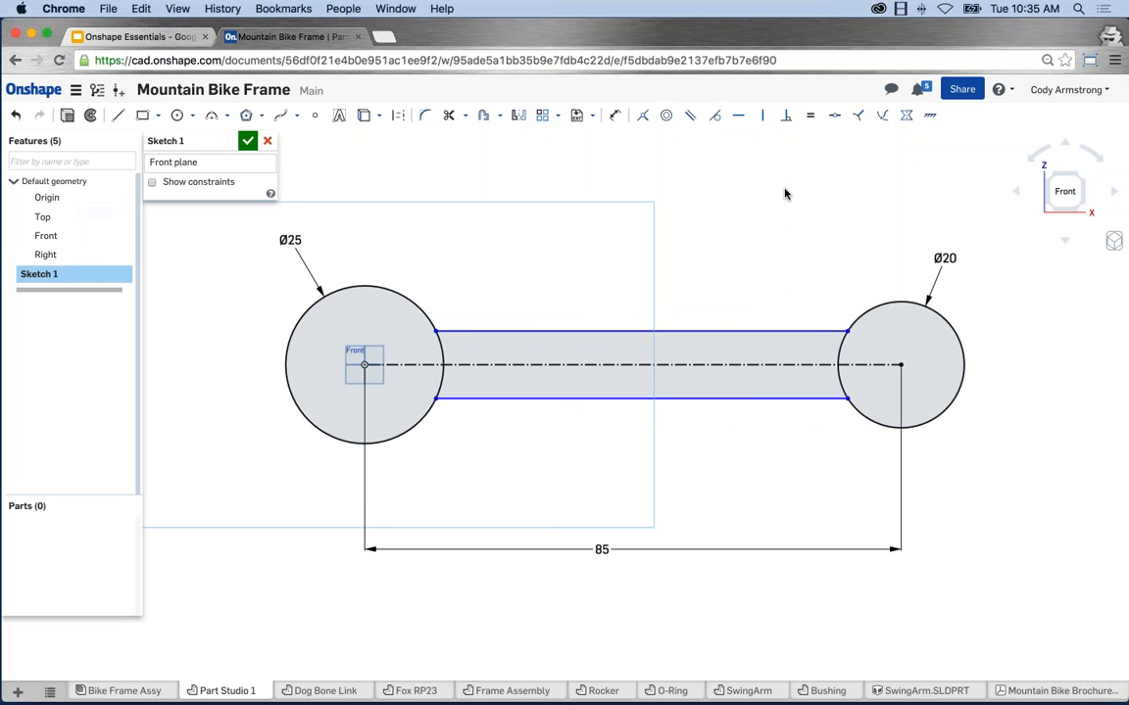
# Dimension the spacing between the top and bottom connecting lines, entering 18.
pyautogui.press('d')
pyautogui.click(749, 332)
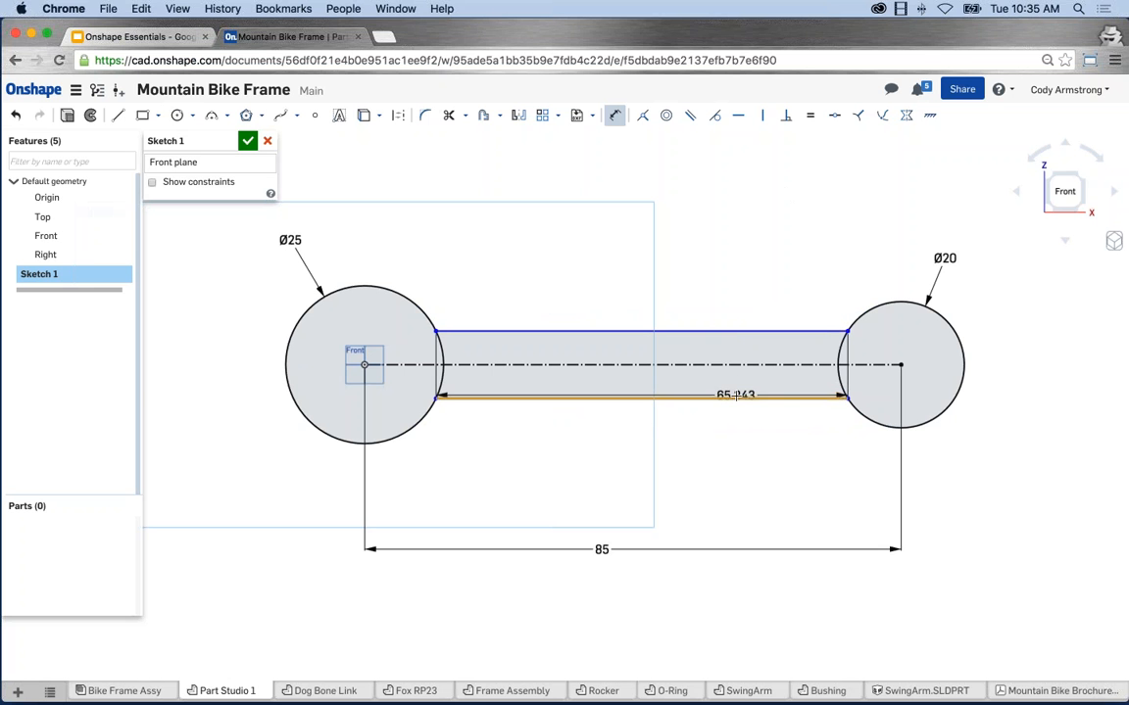
pyautogui.click(733, 398)
pyautogui.click(175, 364)
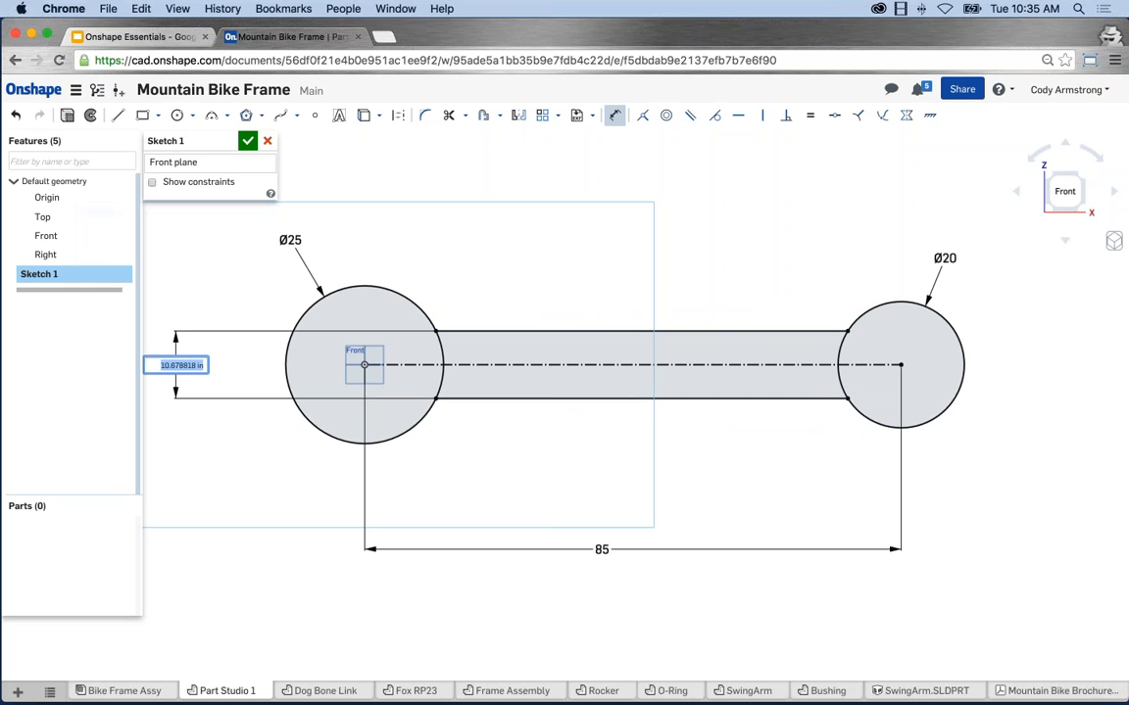
pyautogui.write('18')
pyautogui.press('Return')
pyautogui.press('Escape')
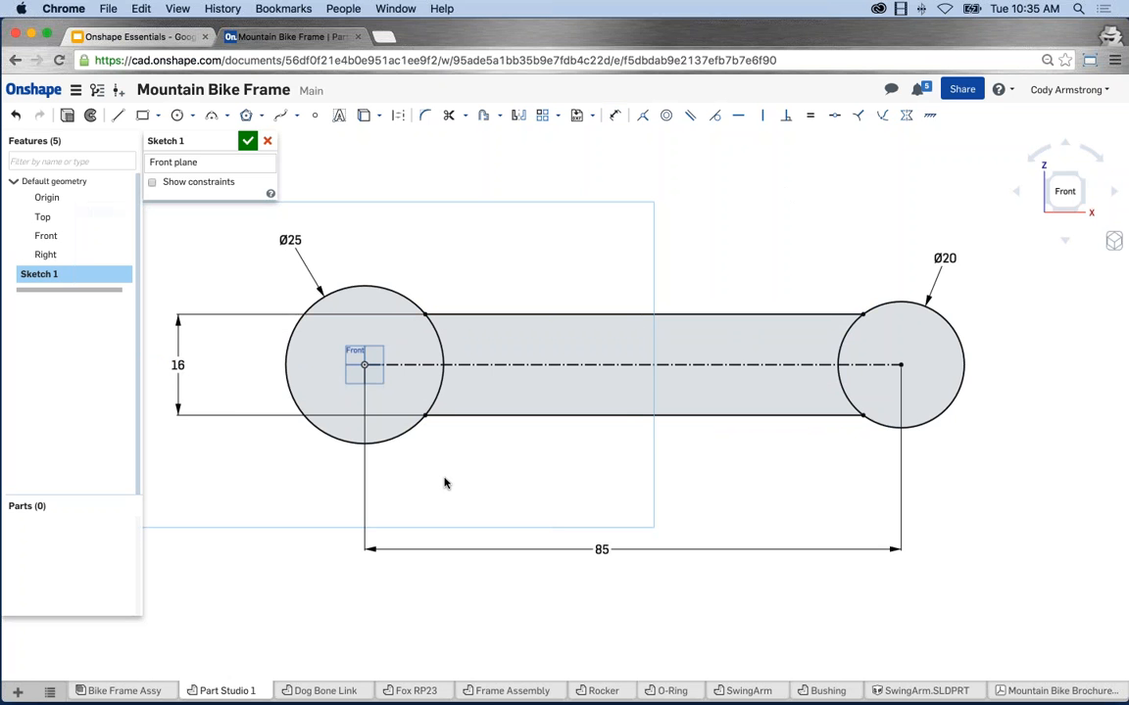
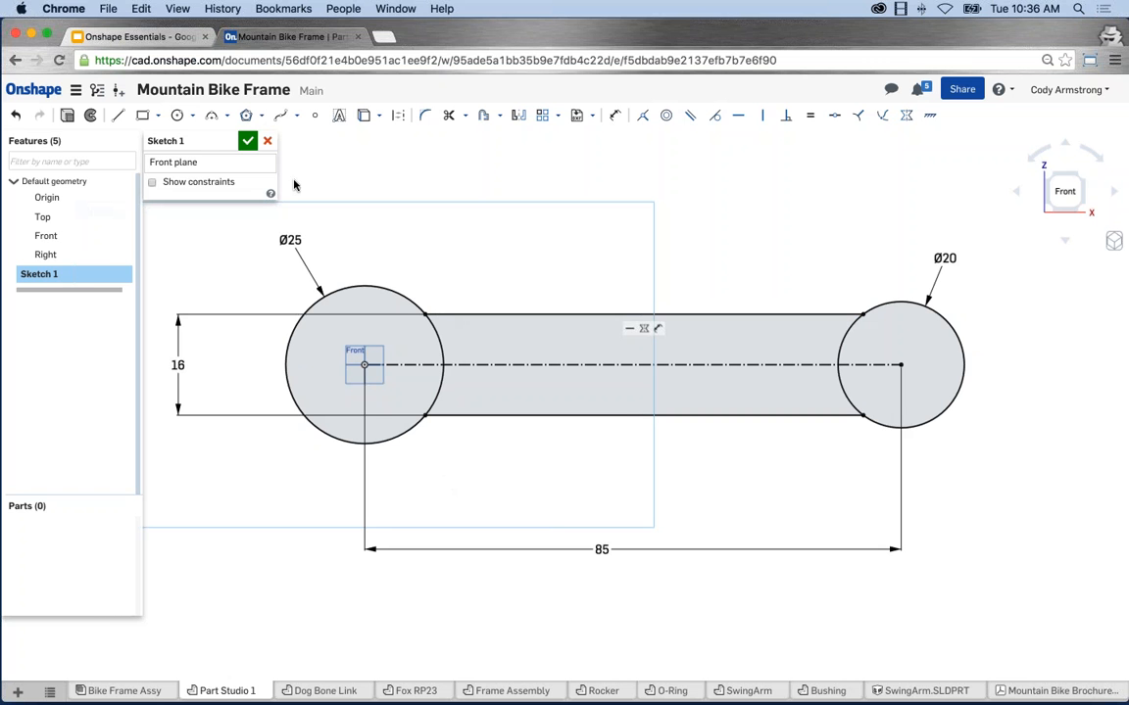
# Pick the centre-point circle tool and reposition the view of the dog-bone sketch.
pyautogui.click(178, 116)
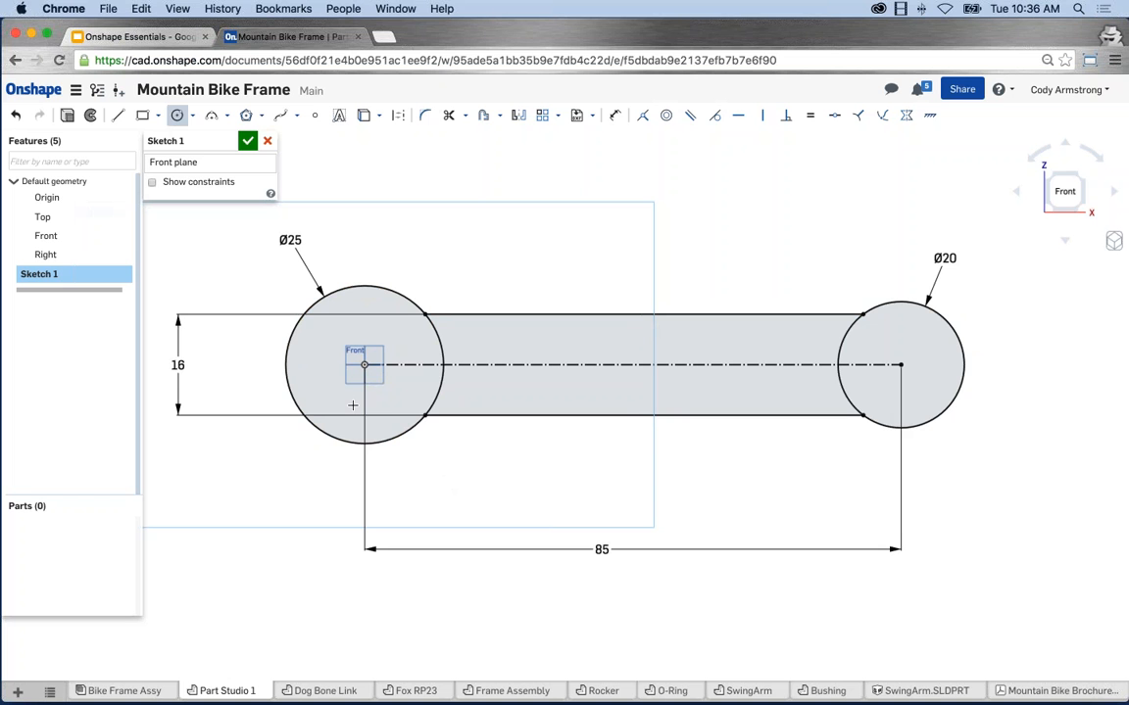
pyautogui.scroll(-2, 504, 440)
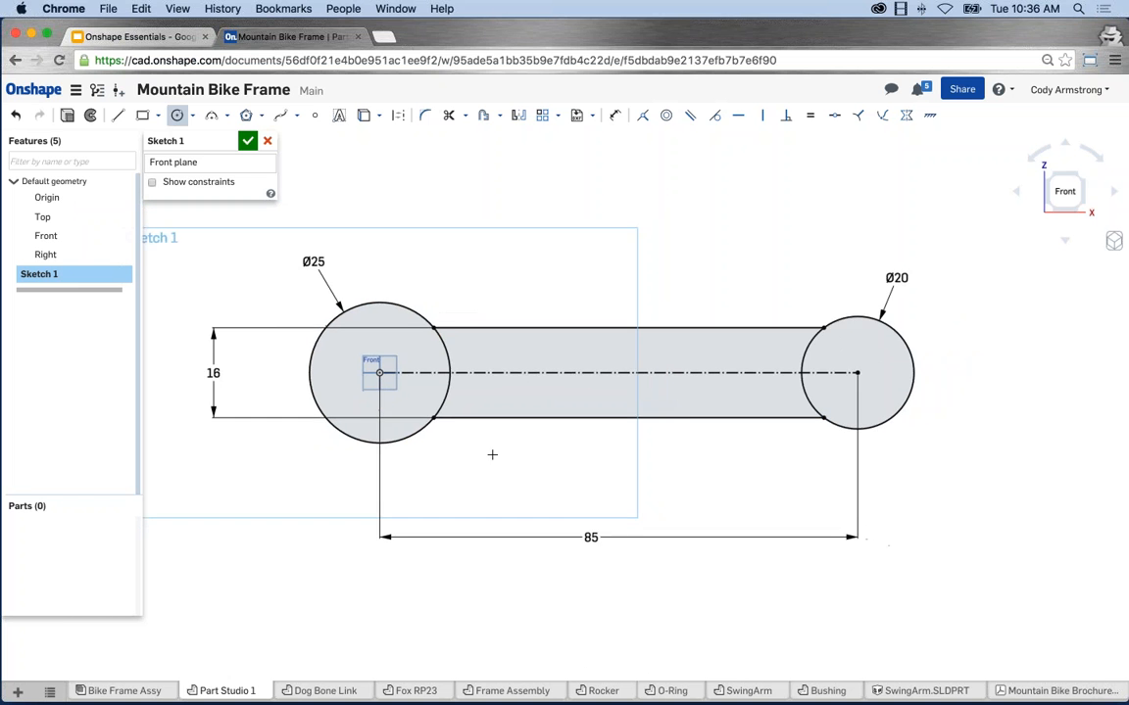
pyautogui.moveTo(492, 456); pyautogui.dragTo(586, 466, button='middle')
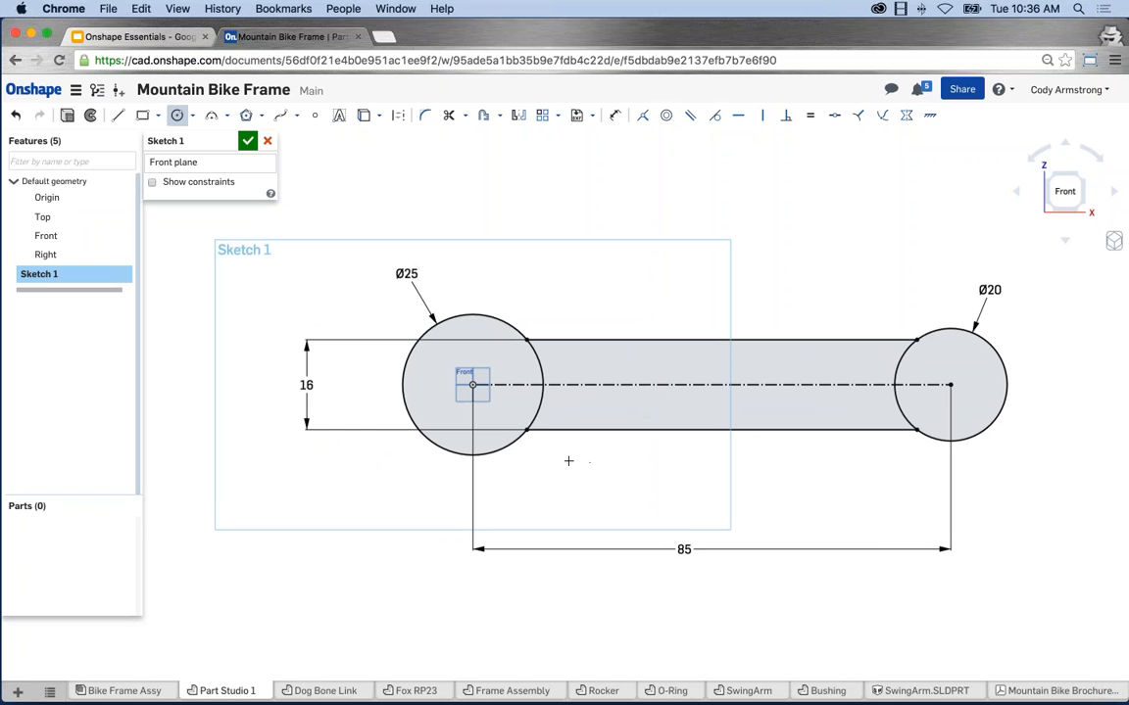
# Draw two free circles above the Ø25 and Ø20 ends, then show sketch constraints.
pyautogui.click(512, 226)
pyautogui.click(507, 266)
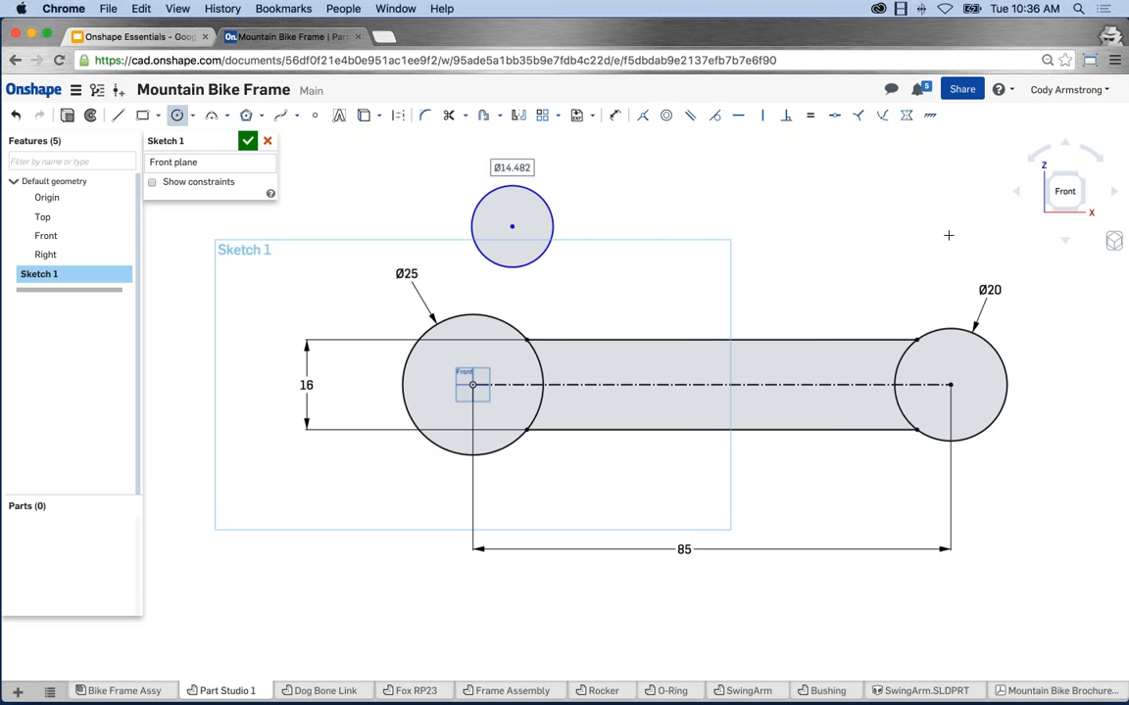
pyautogui.click(943, 233)
pyautogui.click(942, 263)
pyautogui.press('Escape')
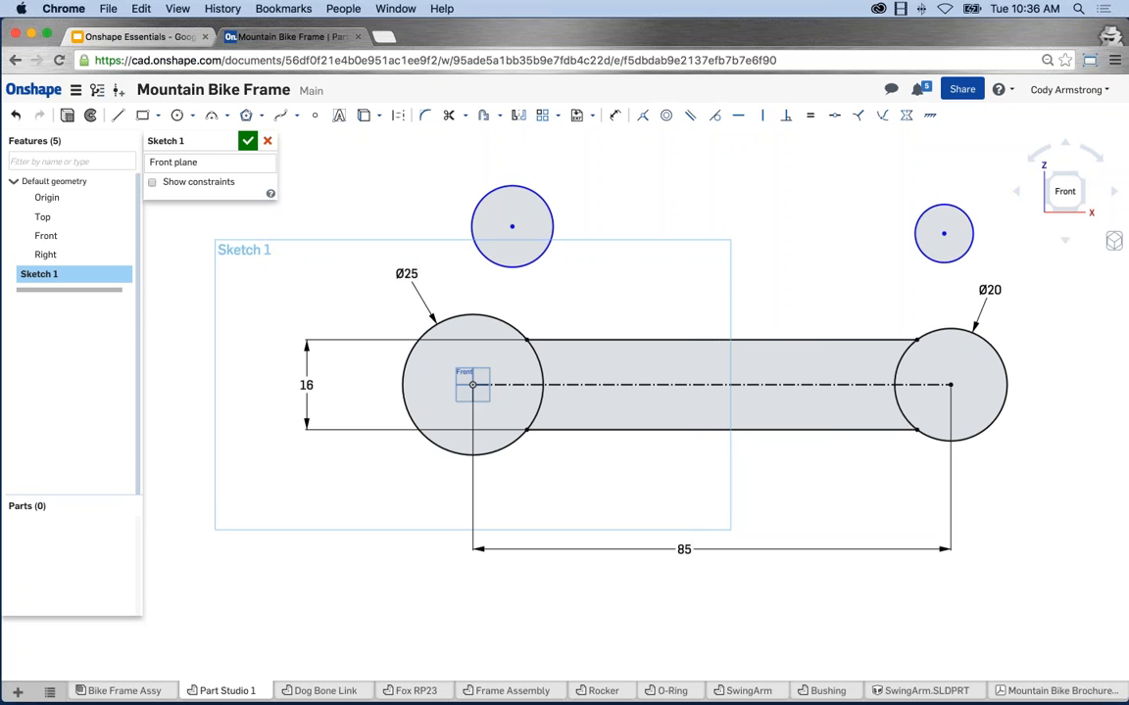
pyautogui.moveTo(801, 320); pyautogui.dragTo(745, 309, button='middle')
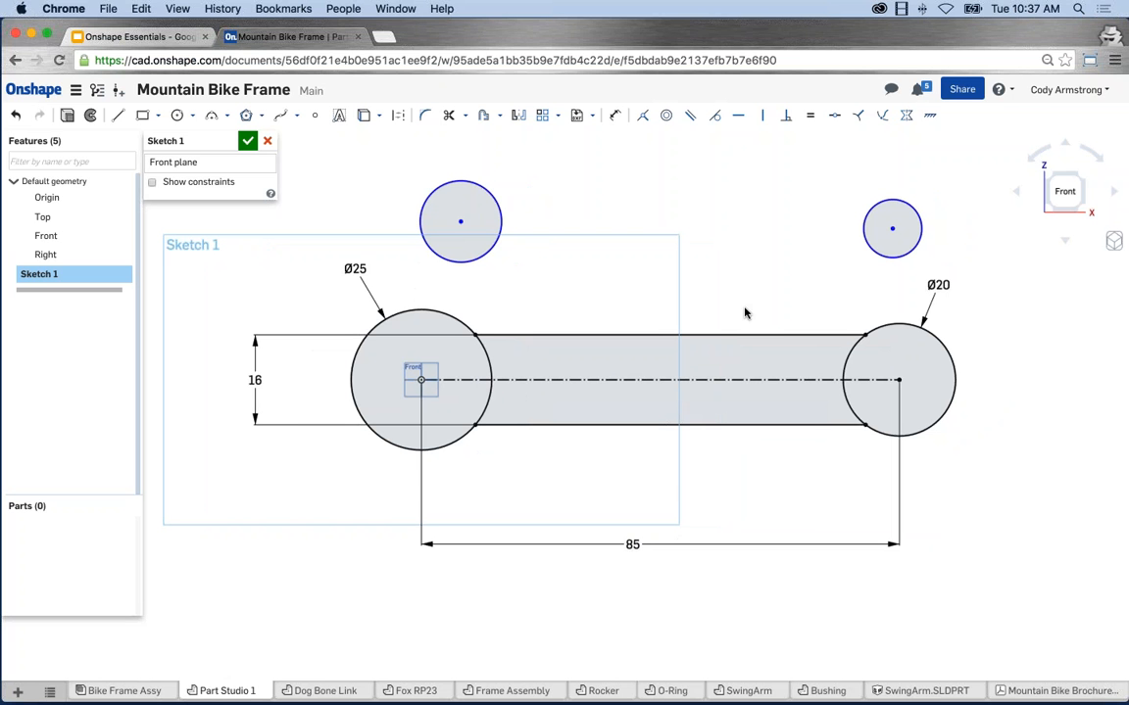
pyautogui.click(152, 184)
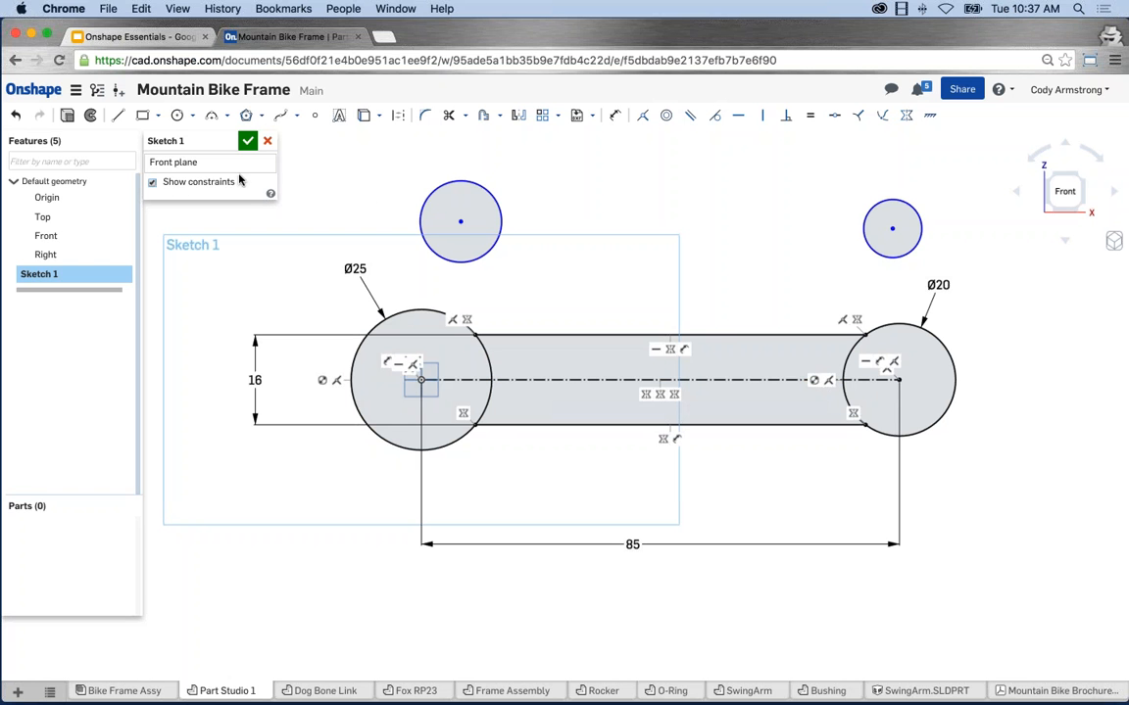
# Hide constraints, make the two new circles Equal, and drag them larger together.
pyautogui.click(239, 182)
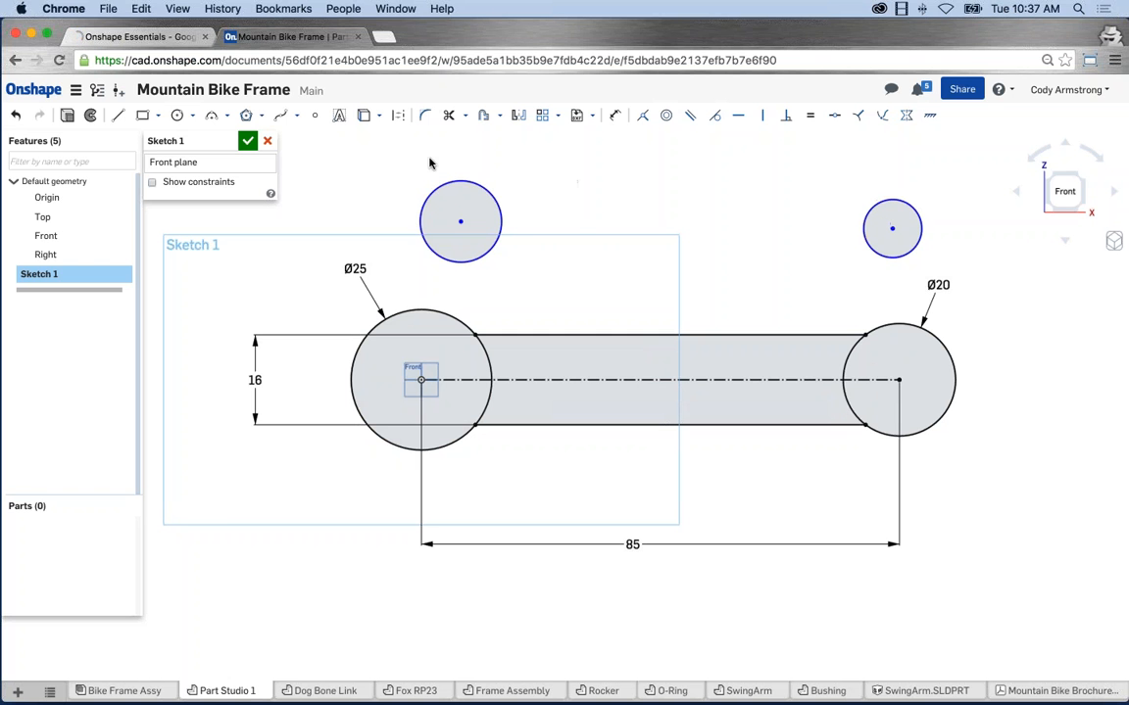
pyautogui.click(464, 184)
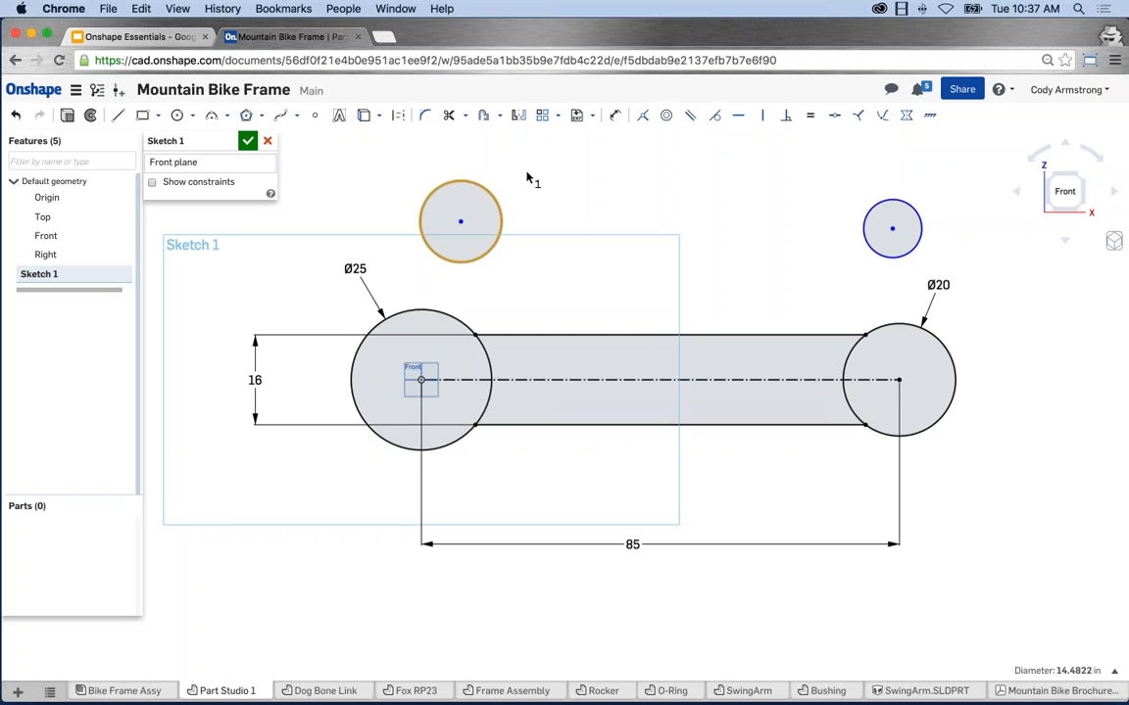
pyautogui.click(892, 203)
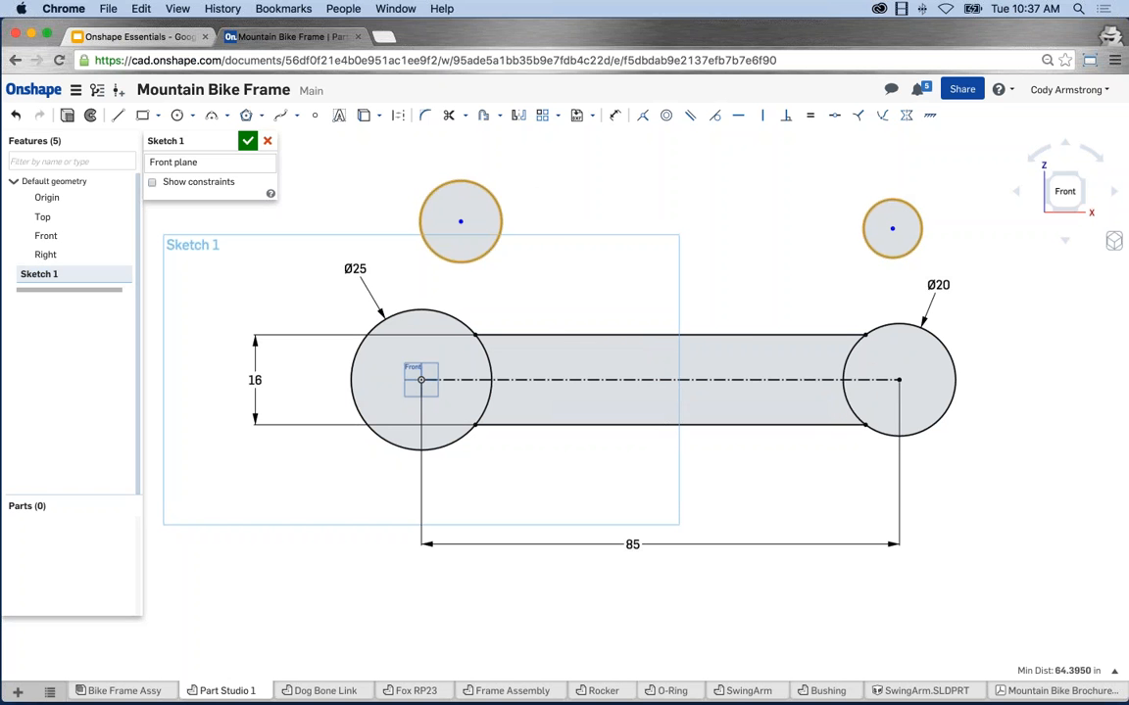
pyautogui.click(811, 118)
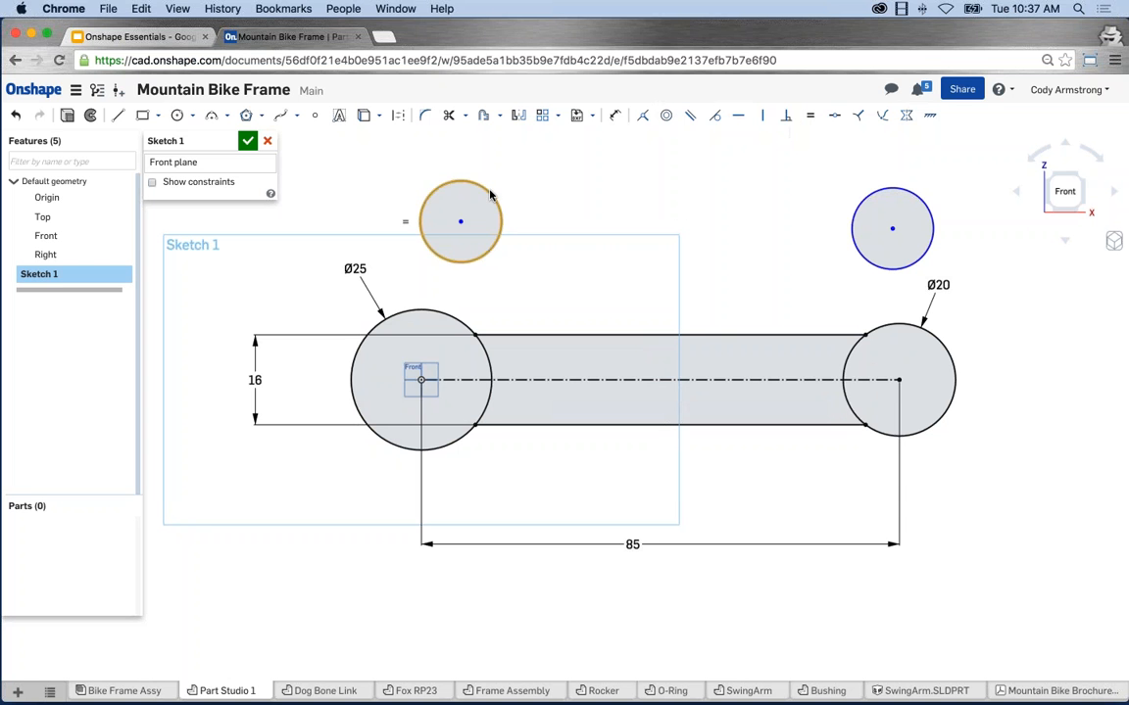
pyautogui.moveTo(490, 193)
pyautogui.mouseDown()
pyautogui.moveTo(544, 181)
pyautogui.moveTo(490, 192)
pyautogui.moveTo(531, 192)
pyautogui.moveTo(494, 195)
pyautogui.moveTo(518, 193)
pyautogui.mouseUp()
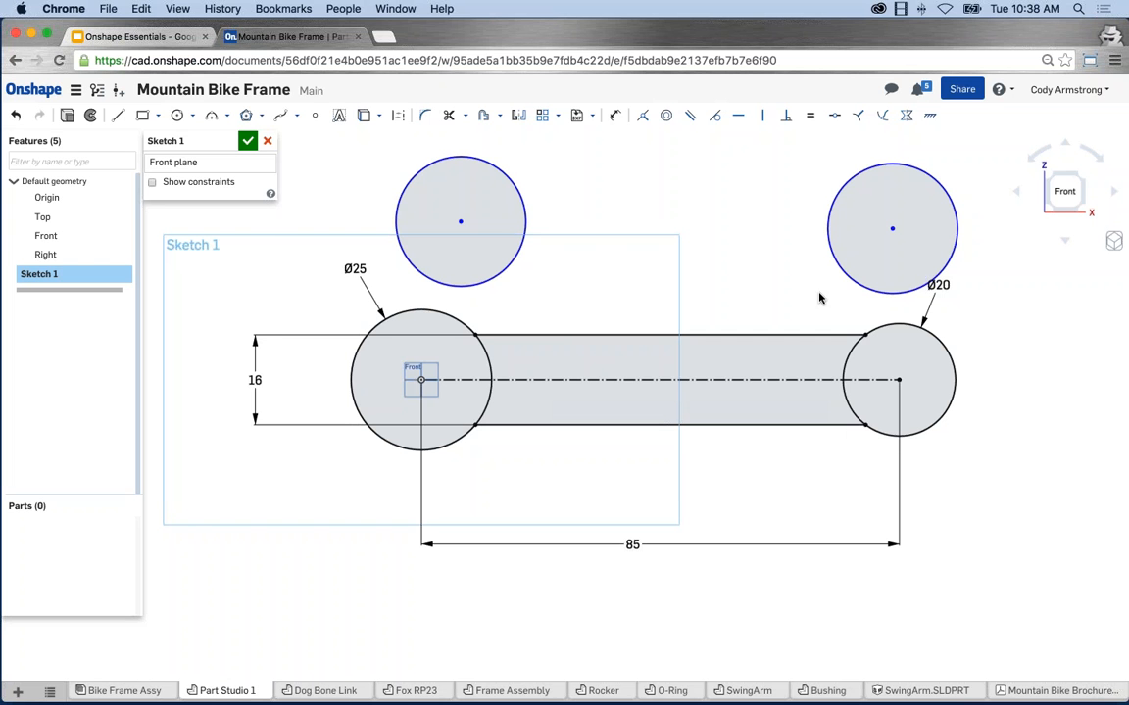
pyautogui.rightClick(717, 263)
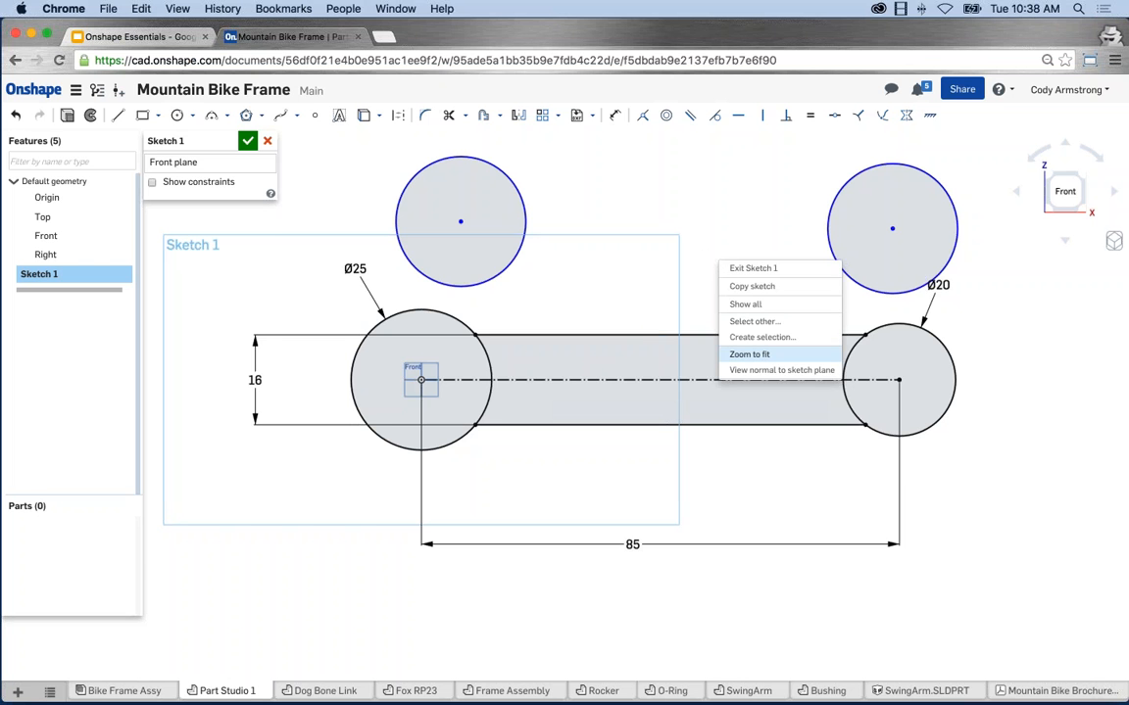
pyautogui.click(749, 354)
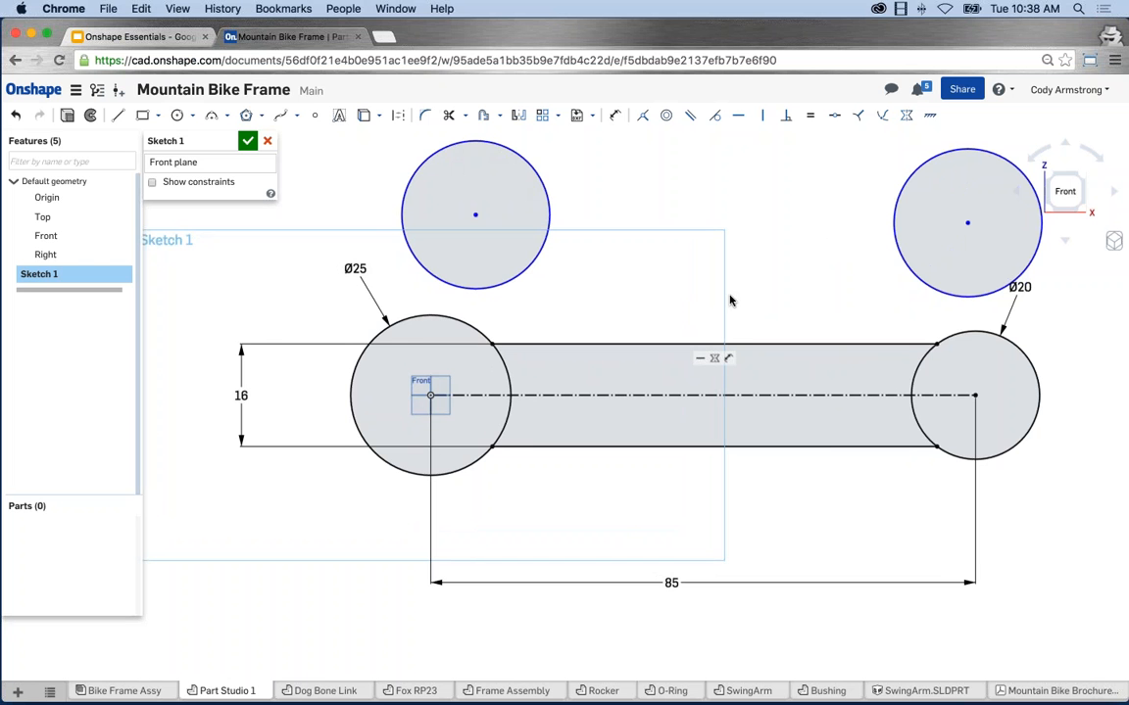
pyautogui.scroll(-2, 735, 304)
pyautogui.scroll(-3, 739, 314)
pyautogui.moveTo(800, 307); pyautogui.dragTo(706, 312, button='middle')
pyautogui.rightClick(675, 182)
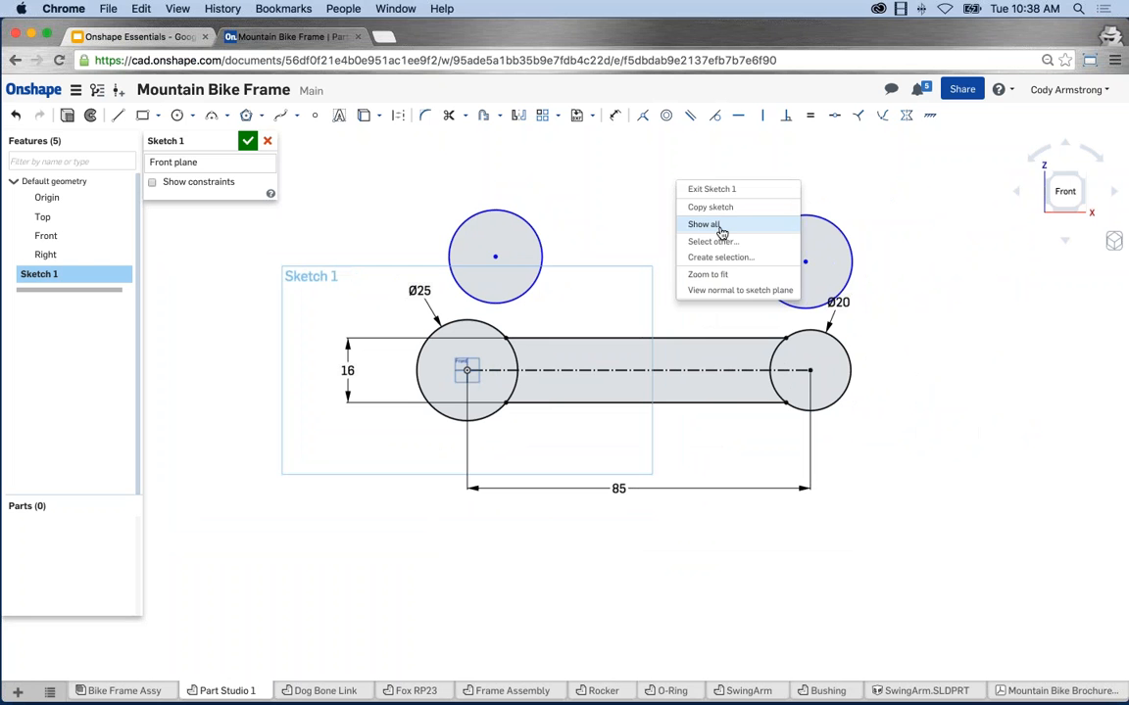
pyautogui.click(717, 279)
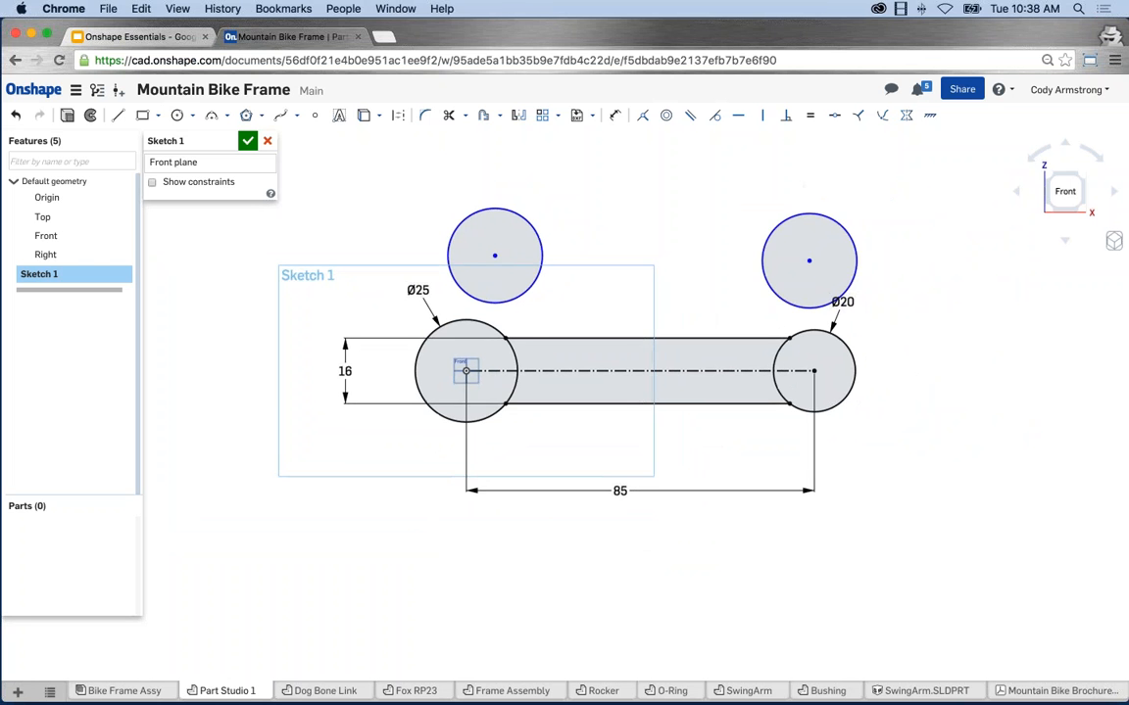
pyautogui.moveTo(851, 284); pyautogui.dragTo(795, 291, button='middle')
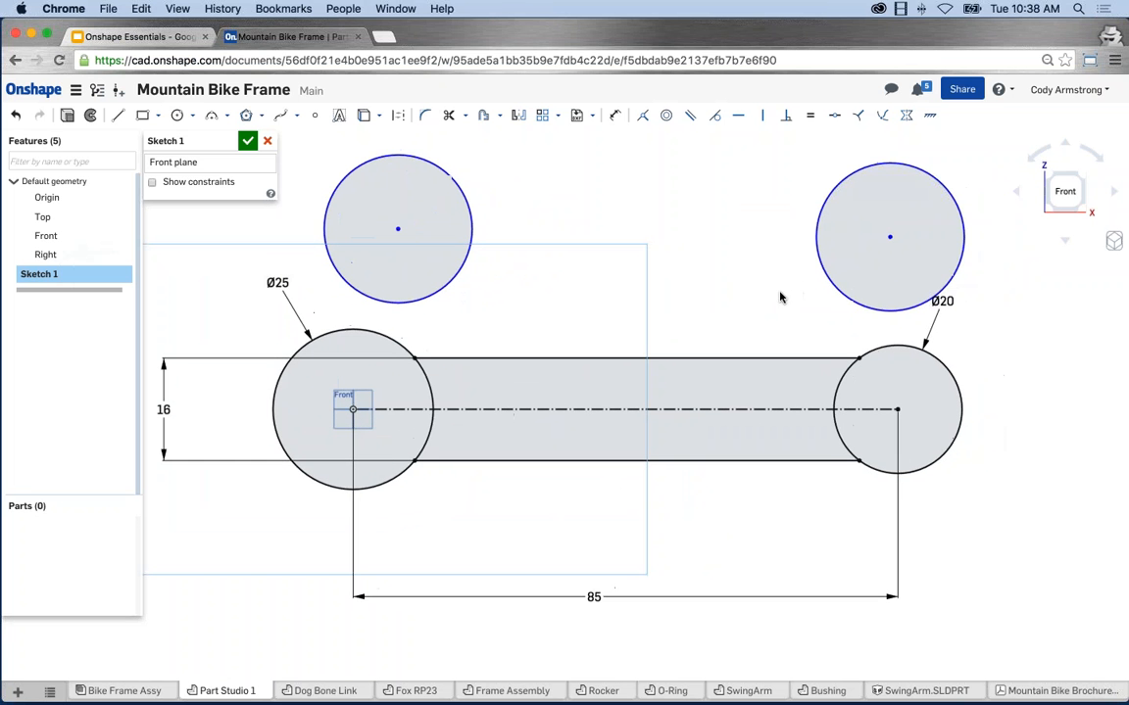
pyautogui.scroll(-1, 726, 254)
pyautogui.scroll(-3, 726, 254)
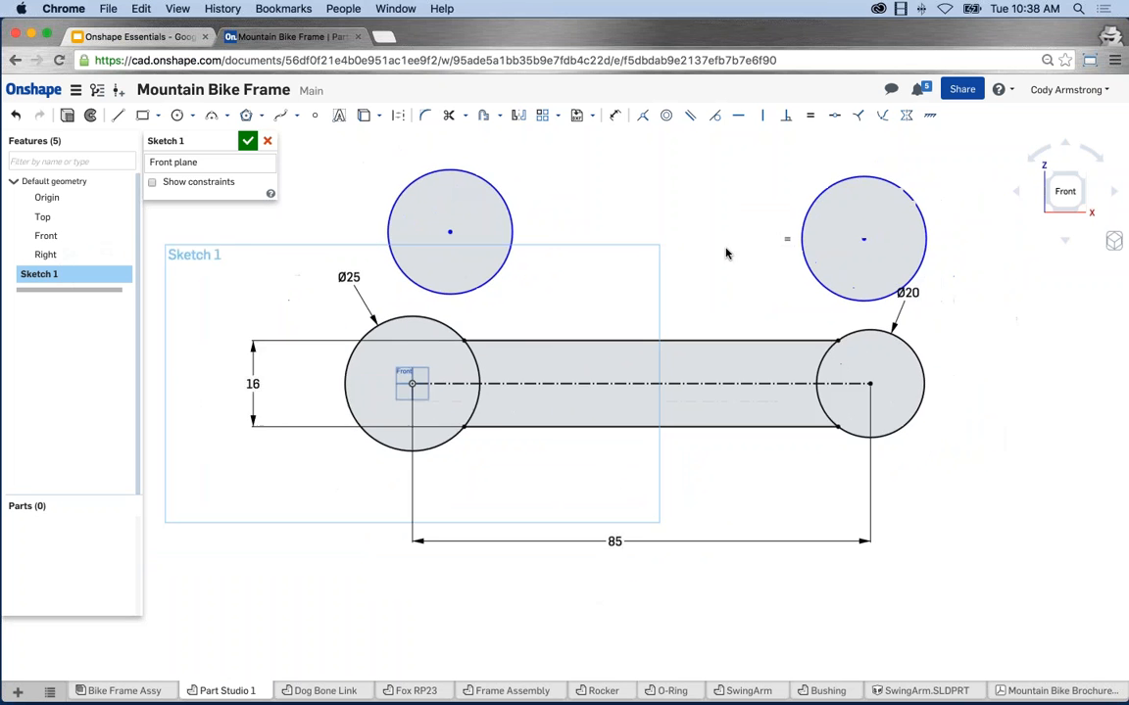
pyautogui.click(1114, 243)
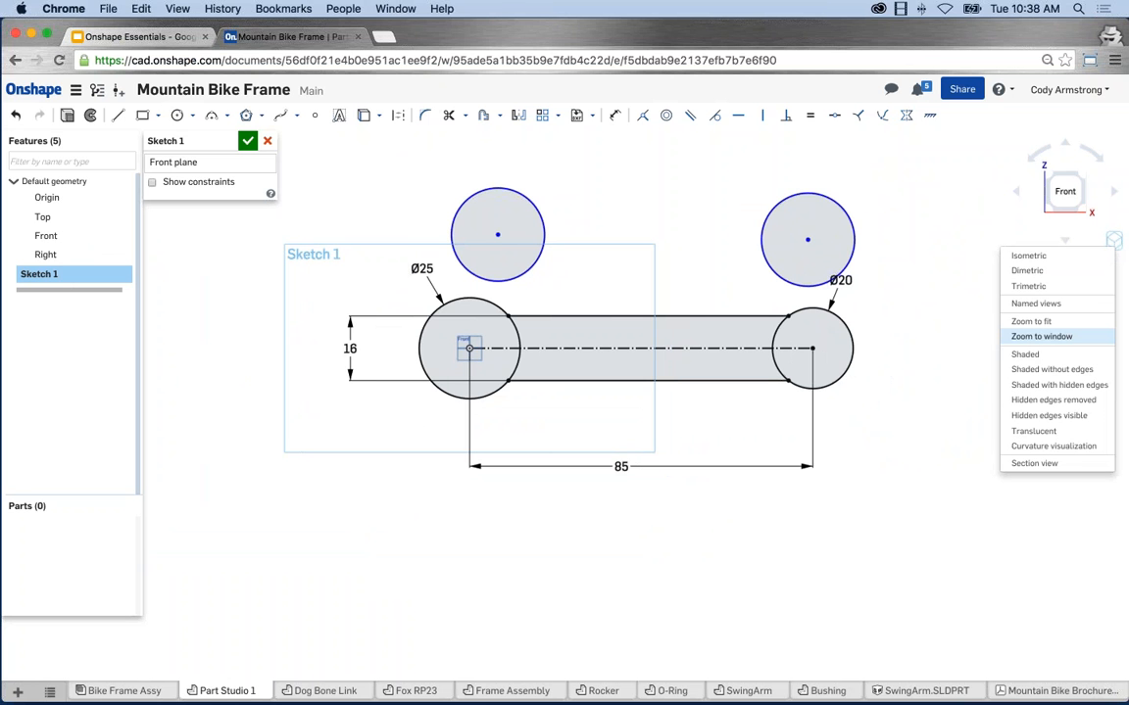
pyautogui.click(1041, 336)
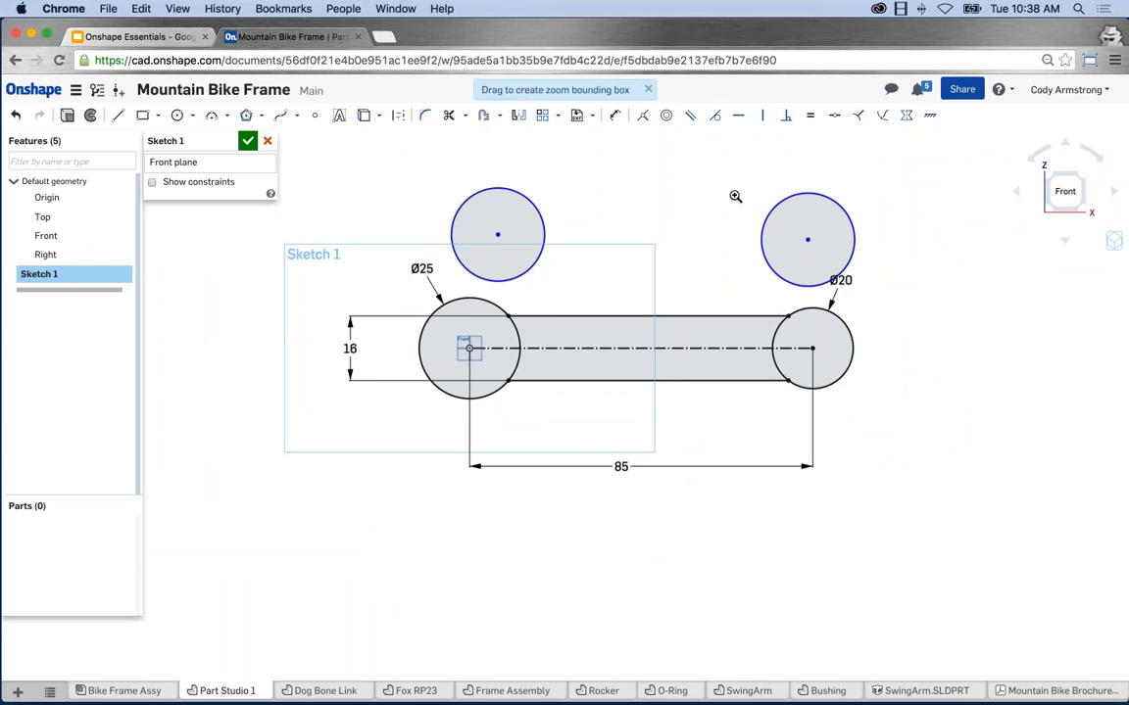
pyautogui.moveTo(733, 195); pyautogui.dragTo(902, 333)
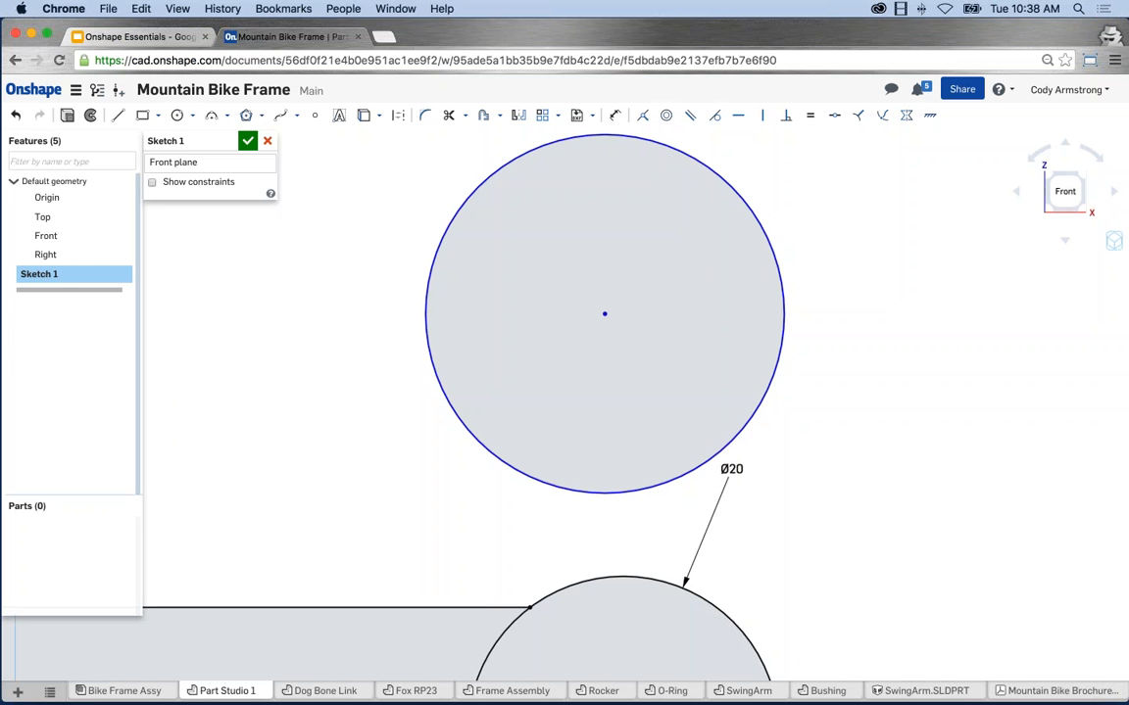
pyautogui.click(1114, 241)
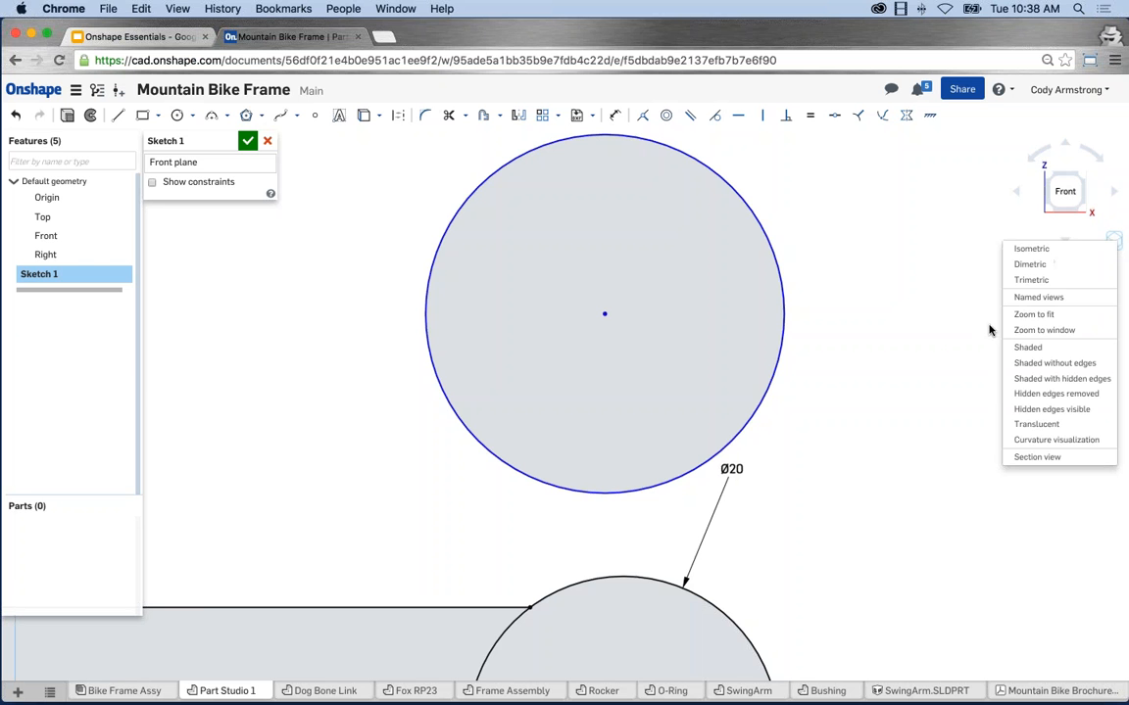
pyautogui.click(941, 334)
pyautogui.scroll(-5, 918, 350)
pyautogui.moveTo(918, 353); pyautogui.dragTo(958, 334, button='middle')
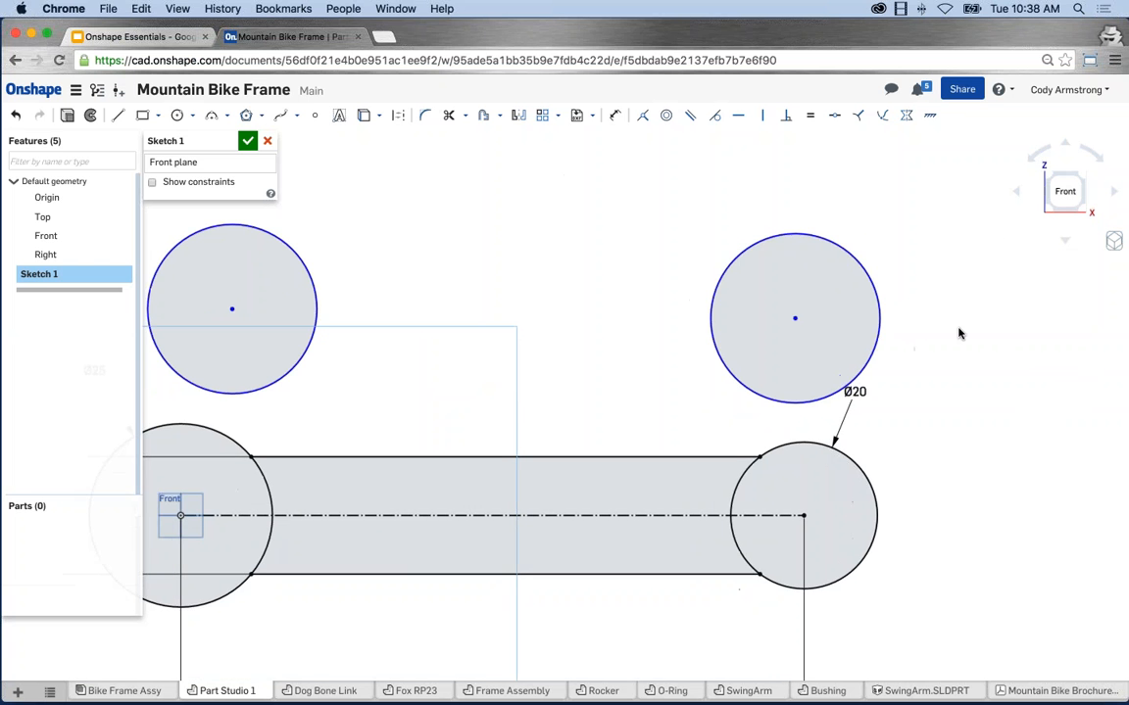
pyautogui.rightClick(607, 215)
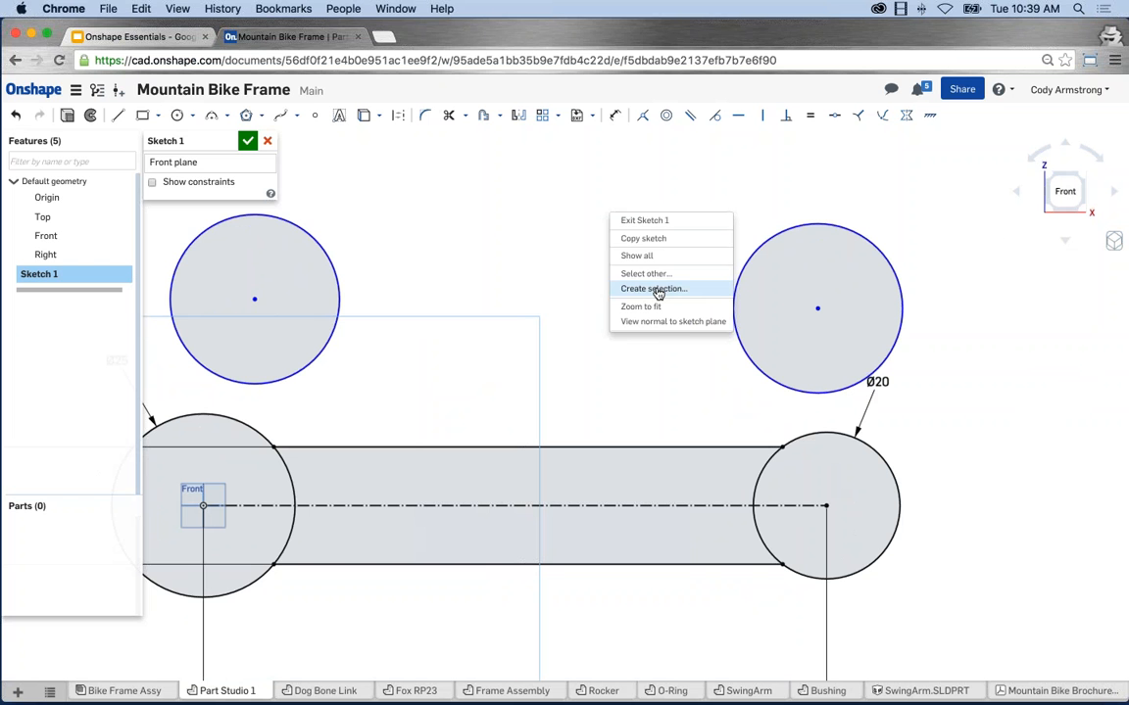
# Fit the whole sketch, then box-zoom onto the upper-left free circle.
pyautogui.click(556, 262)
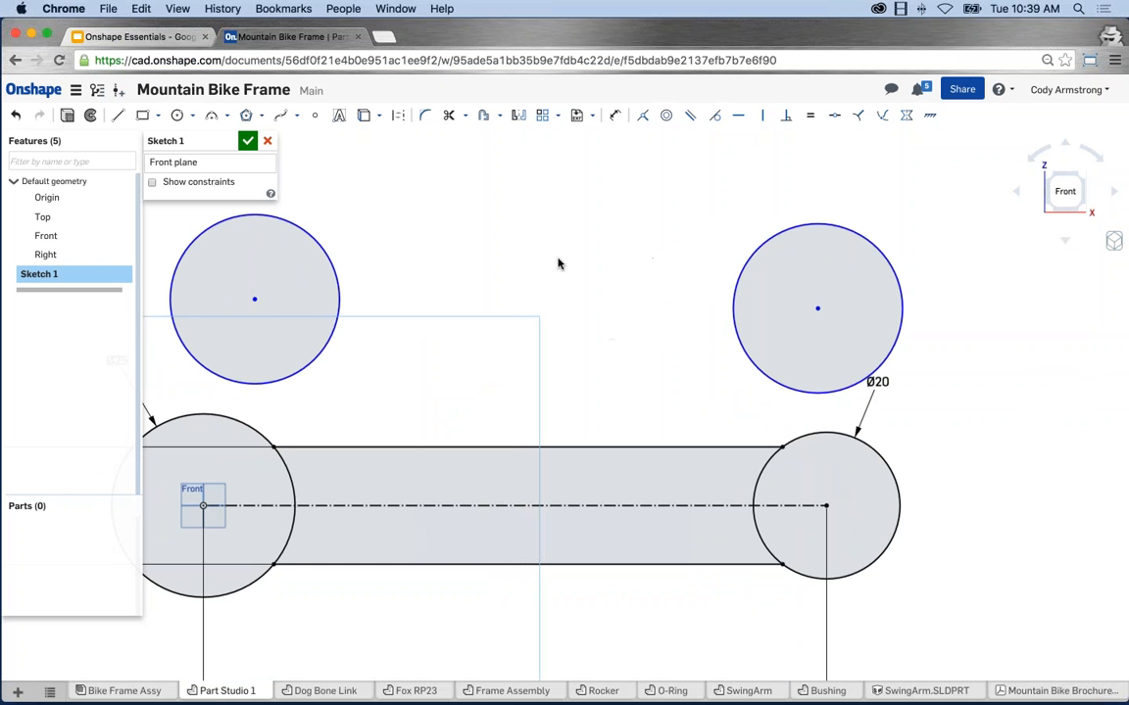
pyautogui.scroll(-3, 667, 334)
pyautogui.rightClick(637, 215)
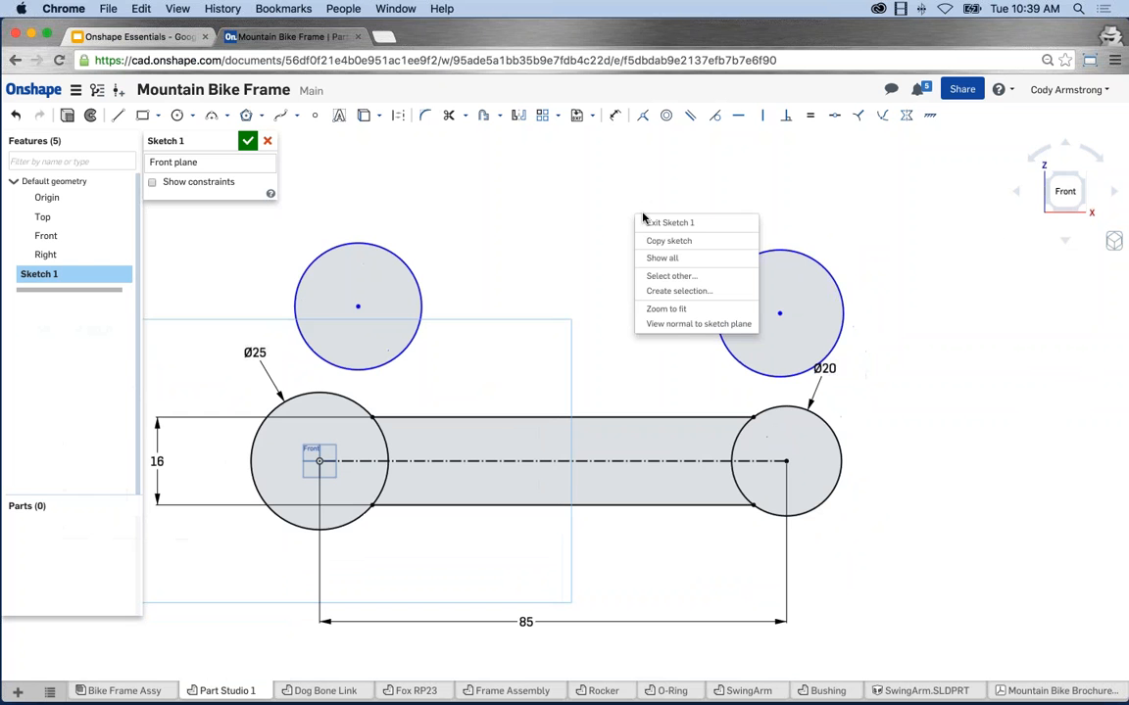
pyautogui.click(667, 309)
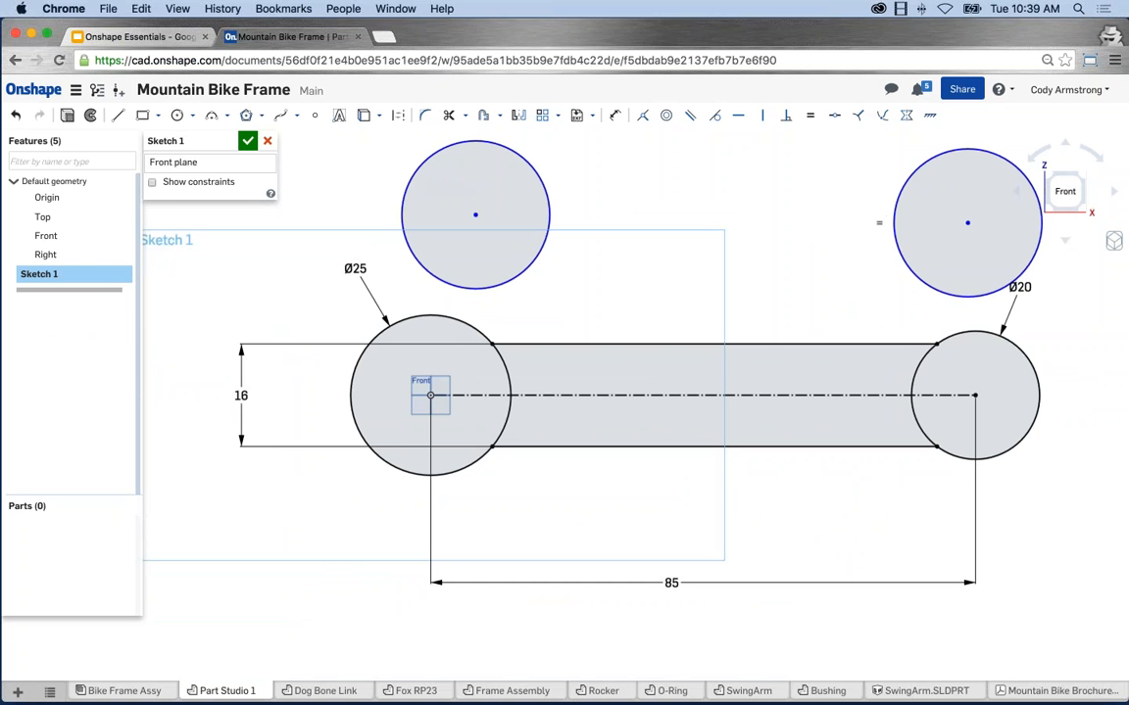
pyautogui.rightClick(1002, 239)
pyautogui.click(1040, 333)
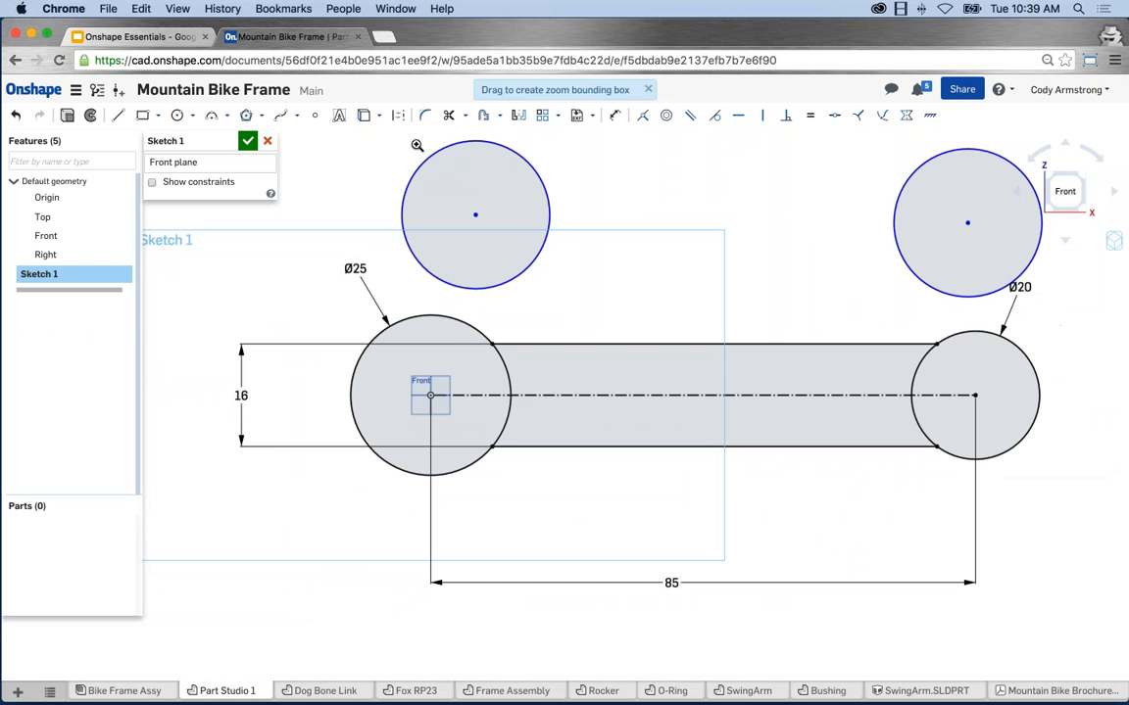
pyautogui.moveTo(405, 155); pyautogui.dragTo(577, 304)
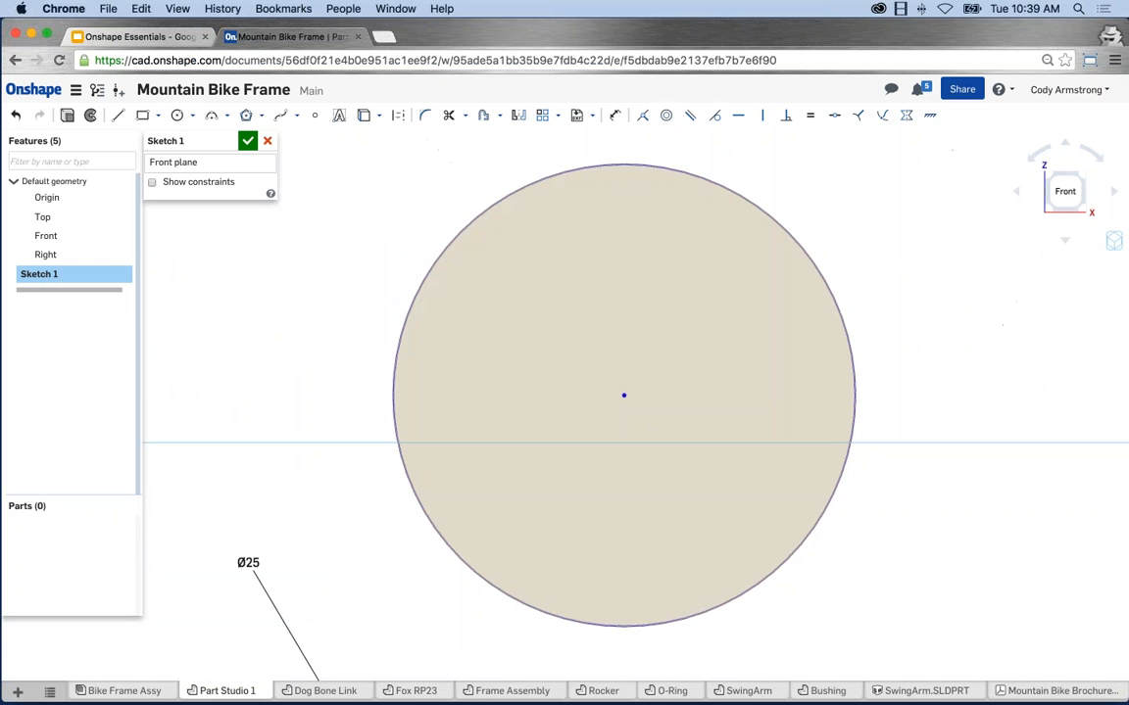
# Drag the upper-left circle's edge inward so both equal circles shrink.
pyautogui.scroll(-10, 691, 362)
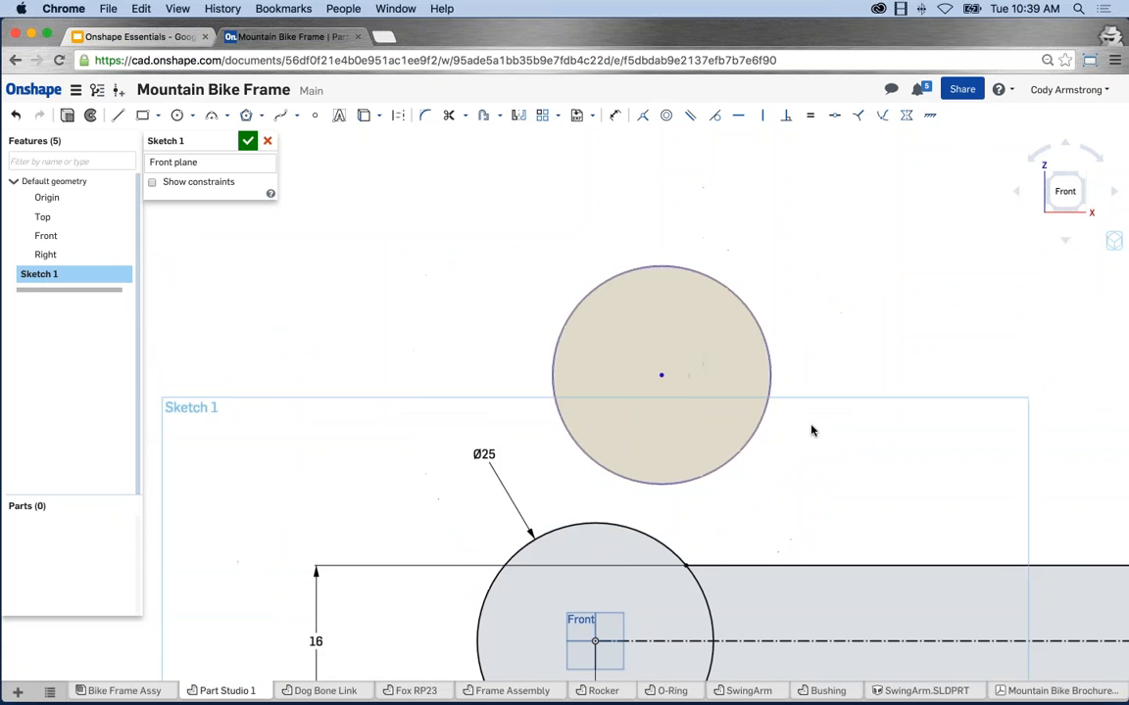
pyautogui.scroll(-3, 717, 367)
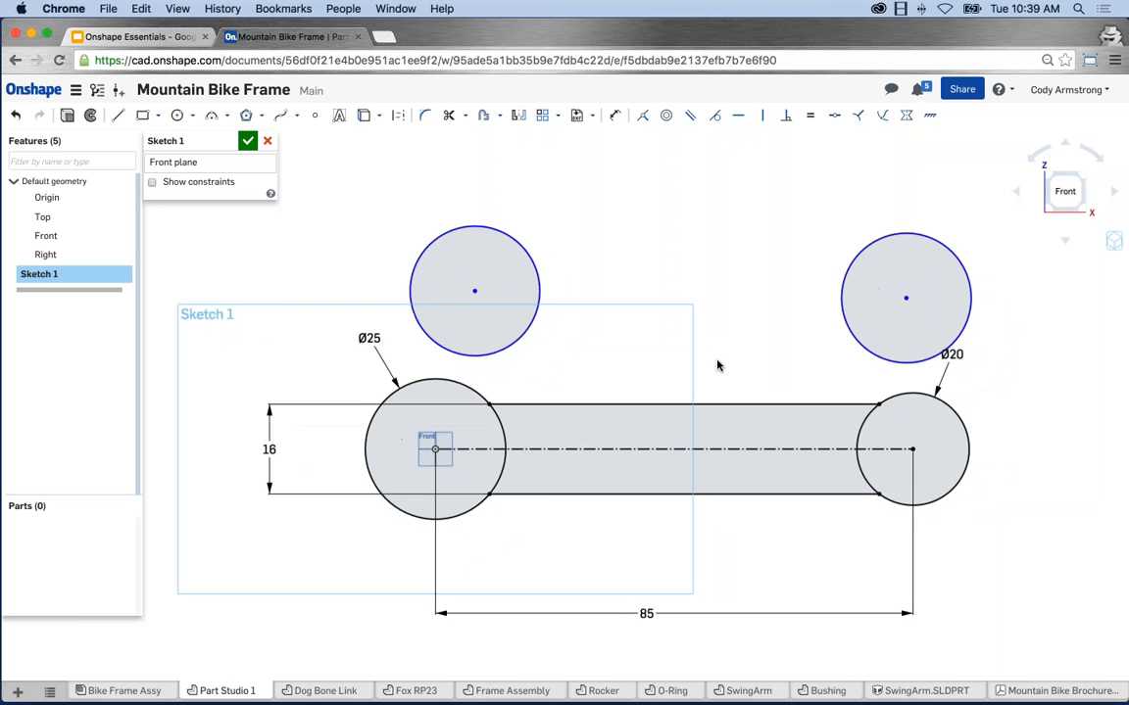
pyautogui.scroll(3, 708, 360)
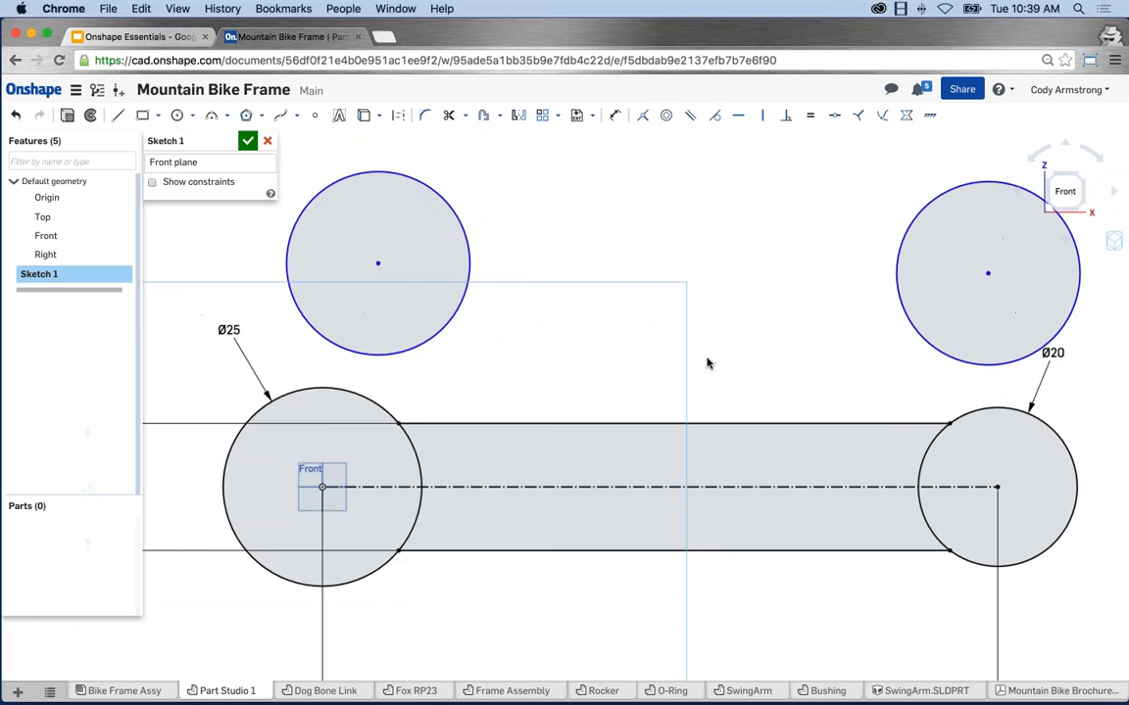
pyautogui.scroll(-3, 706, 363)
pyautogui.scroll(3, 706, 362)
pyautogui.scroll(-2, 706, 360)
pyautogui.scroll(4, 400, 268)
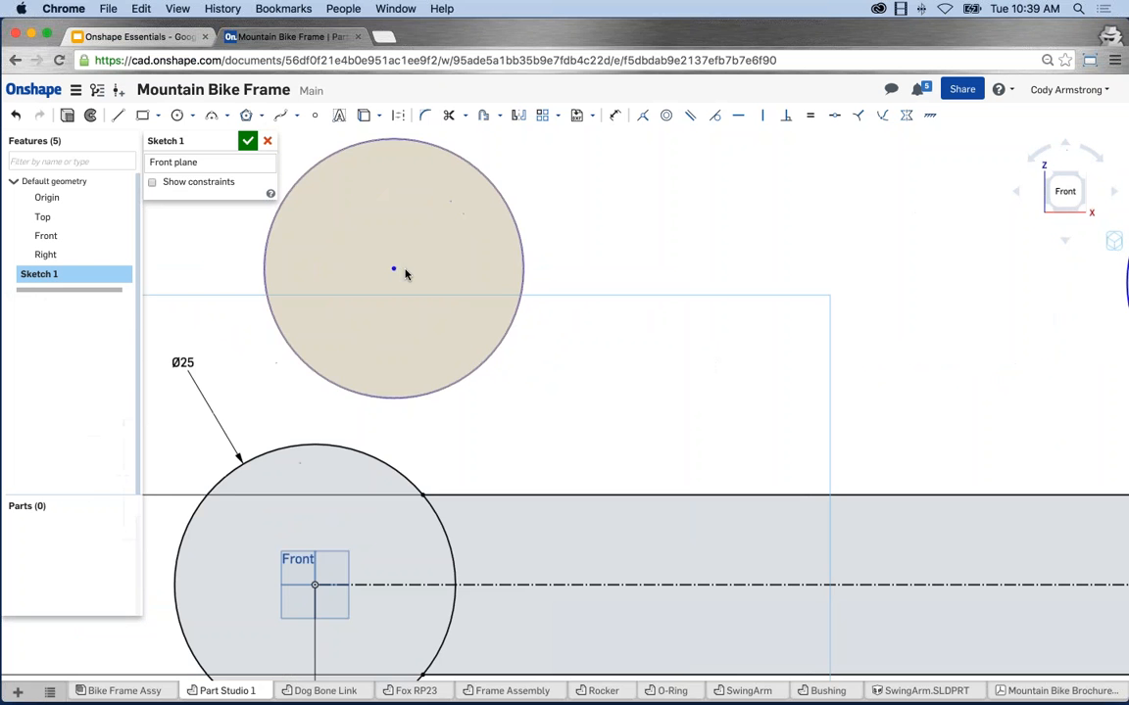
pyautogui.scroll(-5, 625, 303)
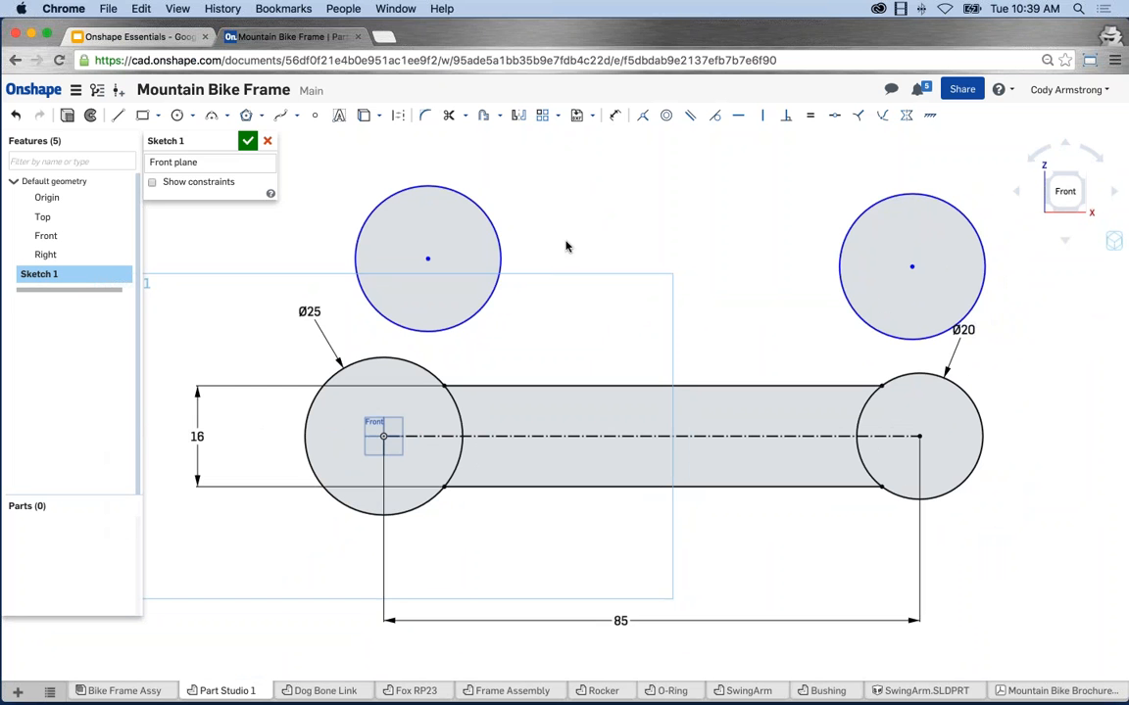
pyautogui.moveTo(477, 206)
pyautogui.mouseDown()
pyautogui.moveTo(454, 211)
pyautogui.moveTo(494, 227)
pyautogui.moveTo(470, 231)
pyautogui.mouseUp()
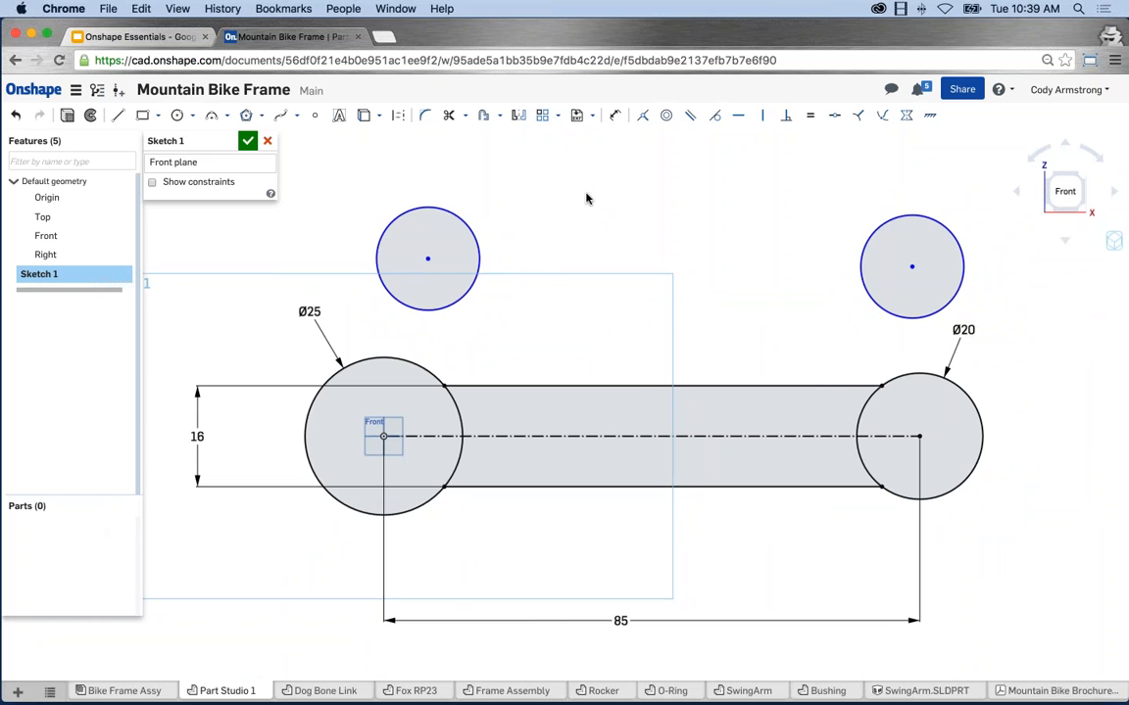
# Dimension the upper-left free circle with a Ø12 diameter.
pyautogui.press('d')
pyautogui.click(433, 206)
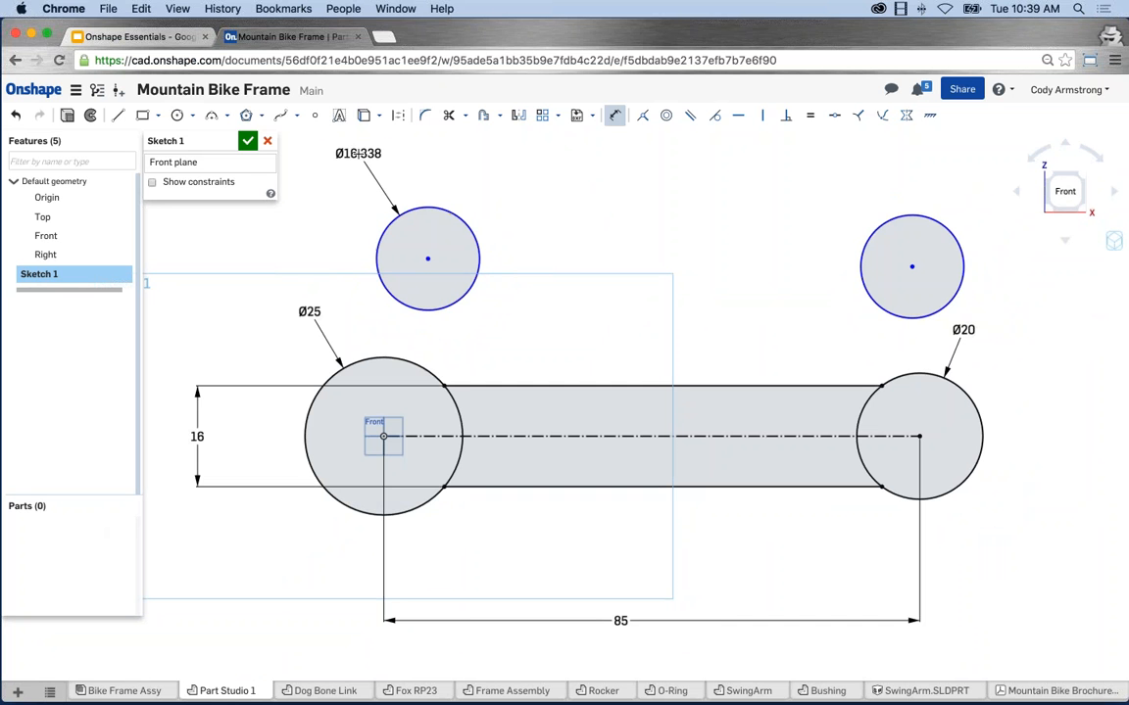
pyautogui.click(355, 153)
pyautogui.write('12')
pyautogui.press('Return')
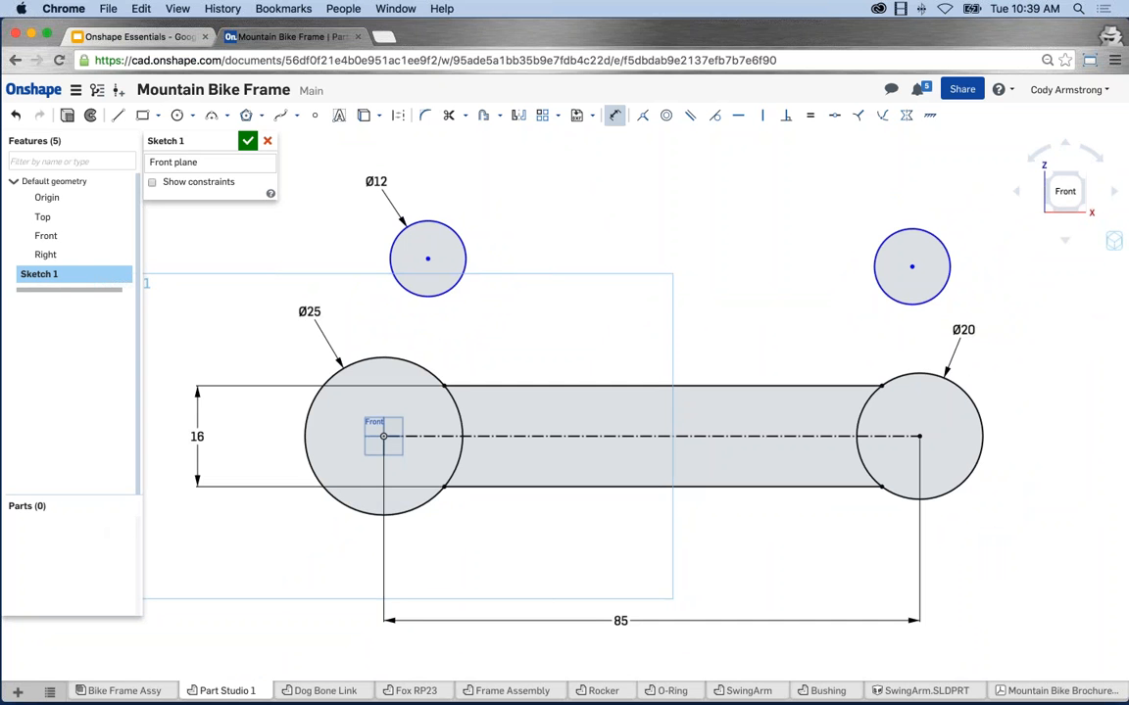
pyautogui.press('Escape')
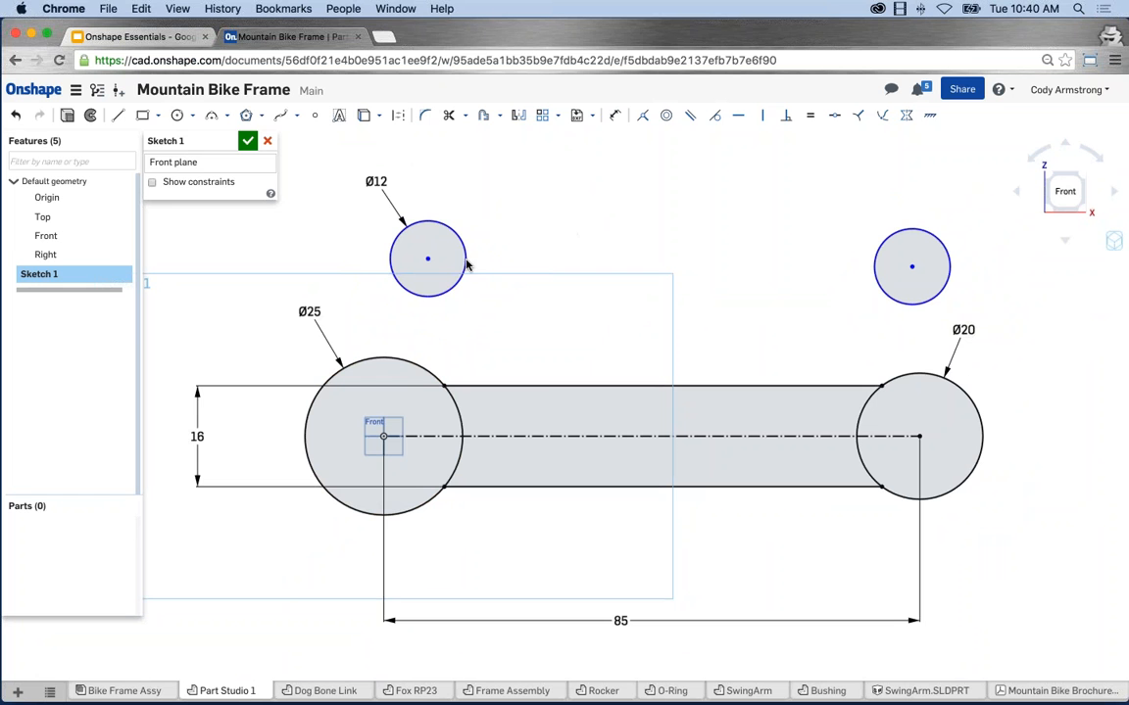
# Make each Ø12 circle concentric with the Ø25 and Ø20 ends respectively.
pyautogui.click(420, 232)
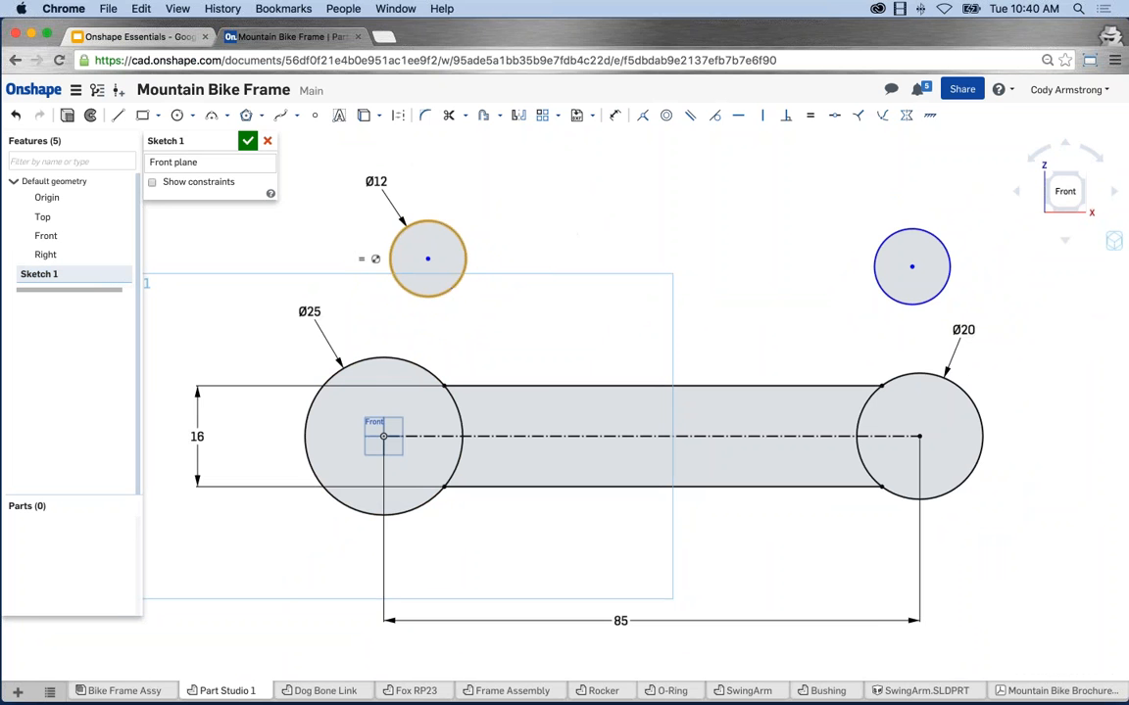
pyautogui.click(423, 374)
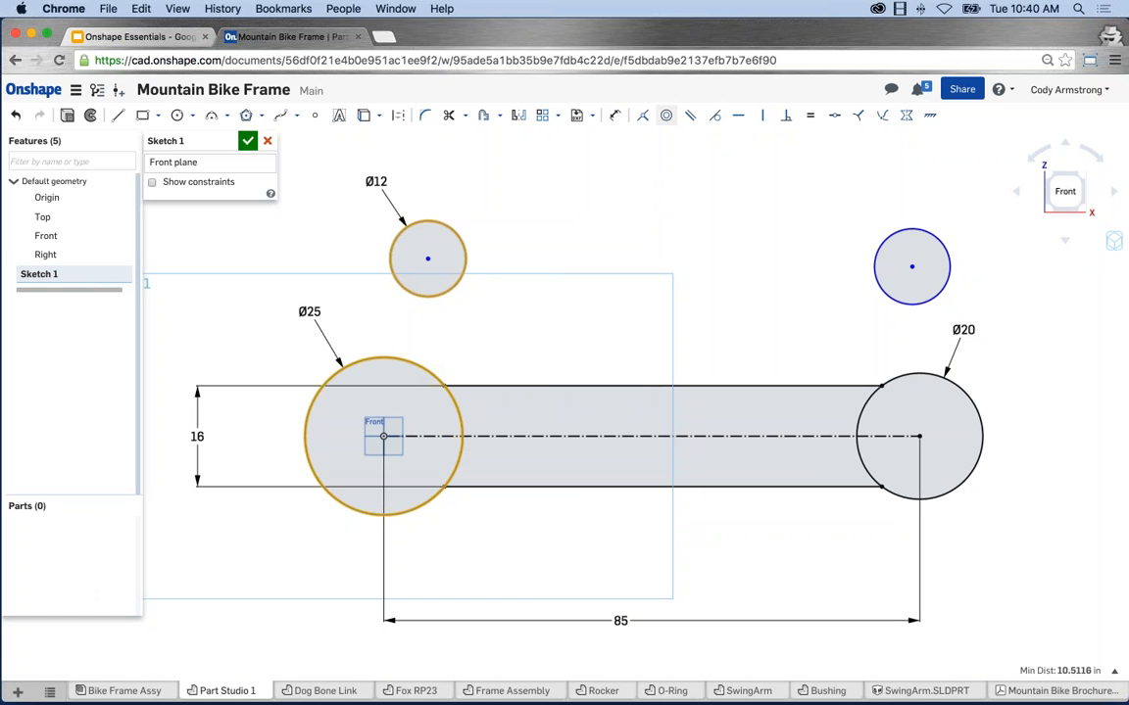
pyautogui.click(666, 116)
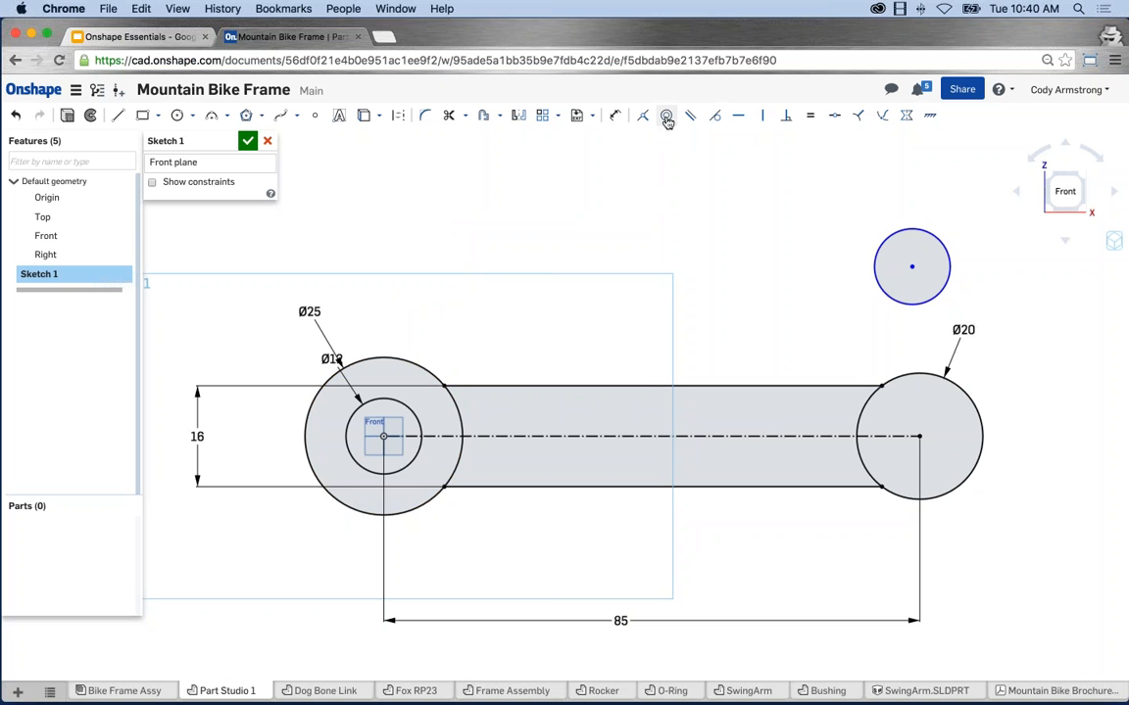
pyautogui.click(875, 256)
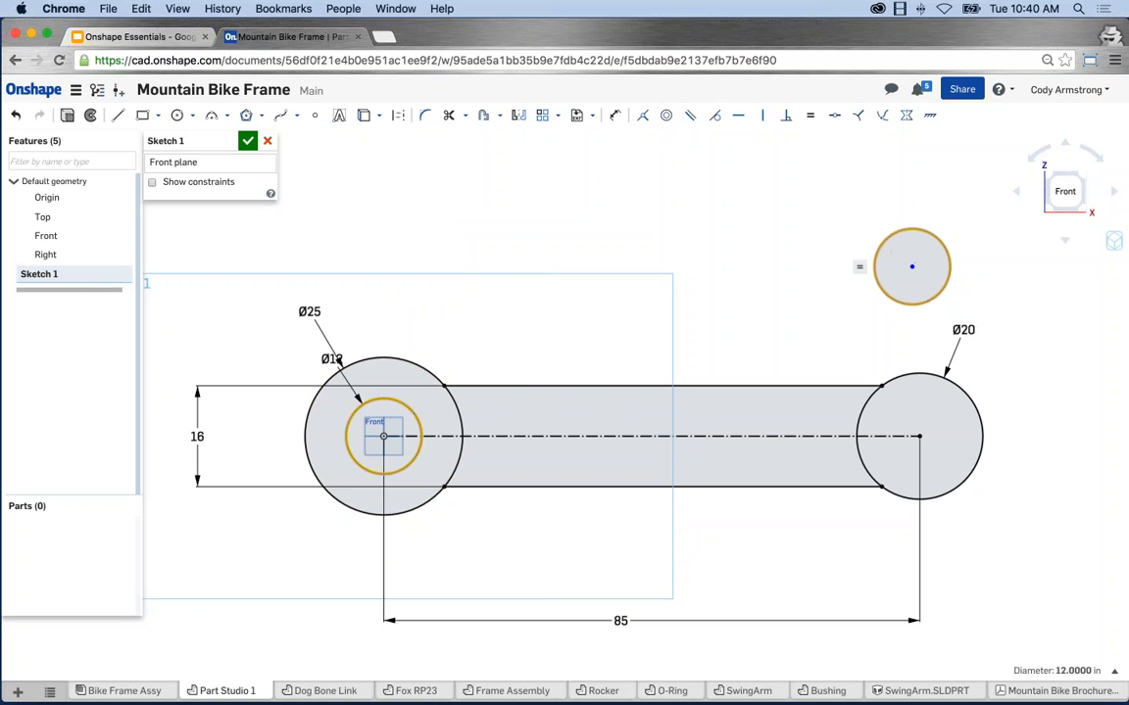
pyautogui.click(905, 380)
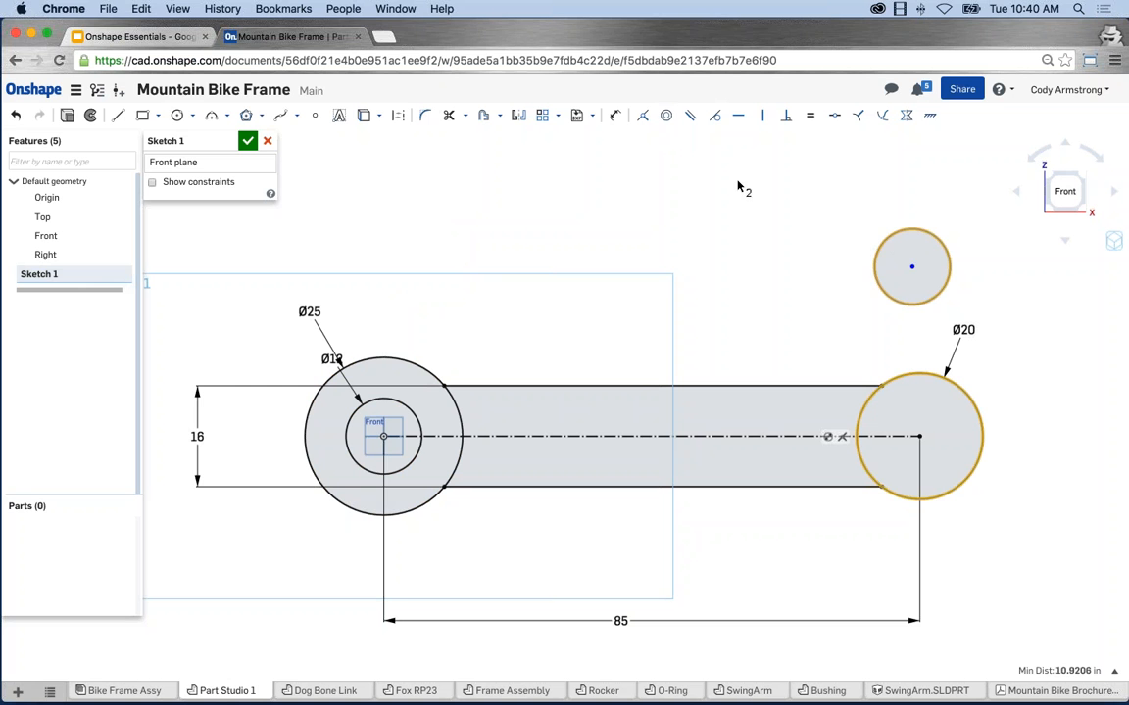
pyautogui.click(667, 117)
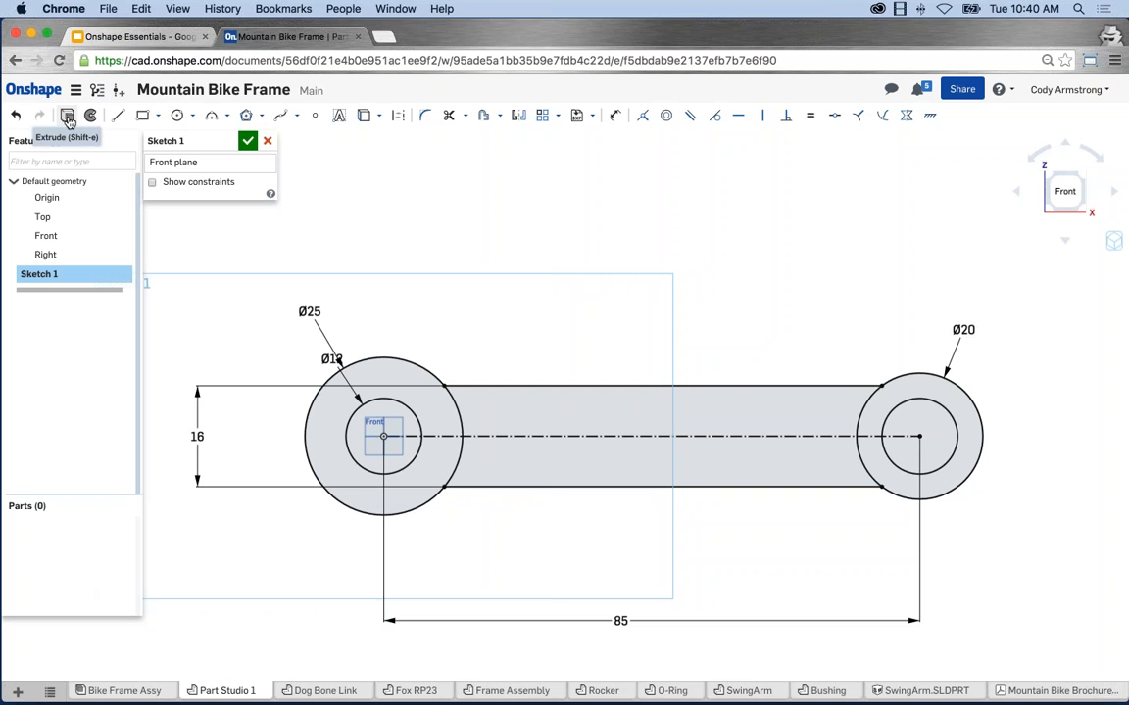
# Extrude Sketch 1 as Blind with a 25 in depth, viewed from an angle.
pyautogui.click(68, 116)
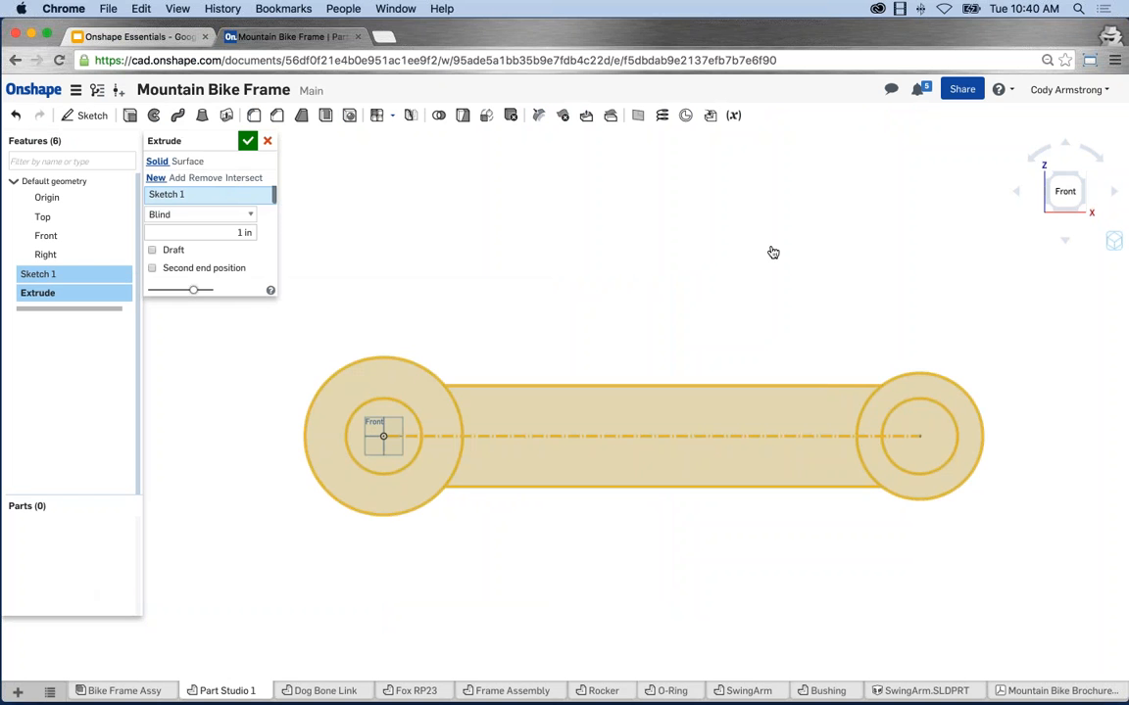
pyautogui.moveTo(724, 223)
pyautogui.mouseDown(button='right')
pyautogui.moveTo(688, 229)
pyautogui.moveTo(681, 261)
pyautogui.mouseUp(button='right')
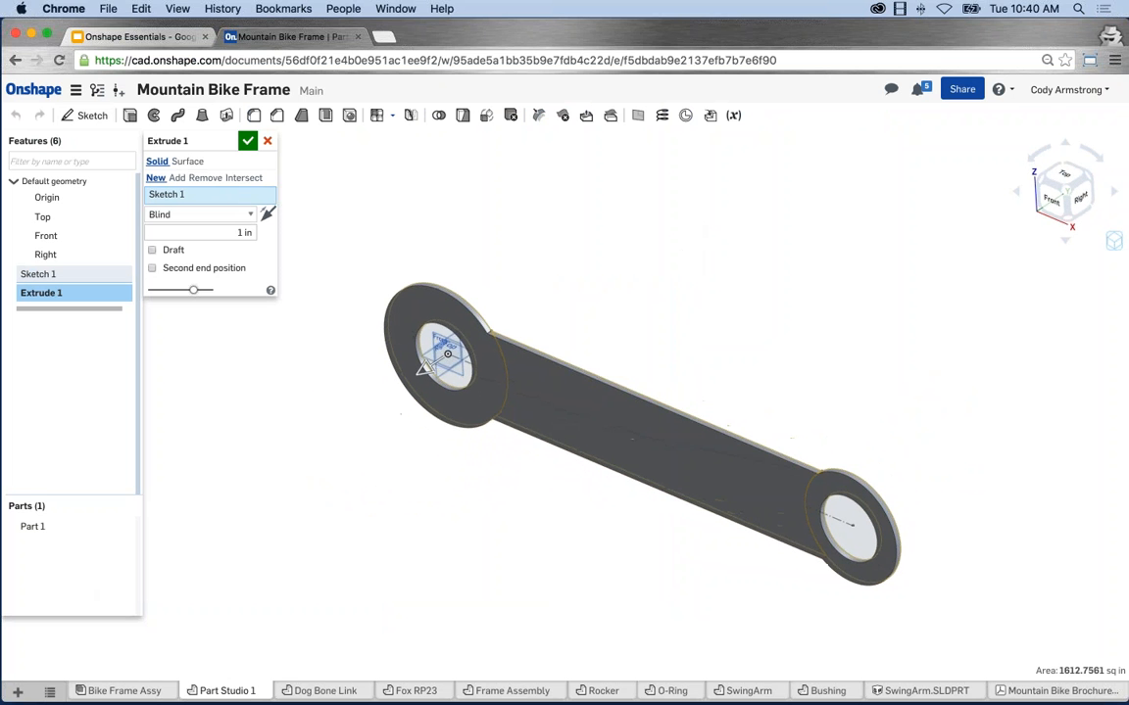
pyautogui.click(245, 233)
pyautogui.write('25')
pyautogui.press('Return')
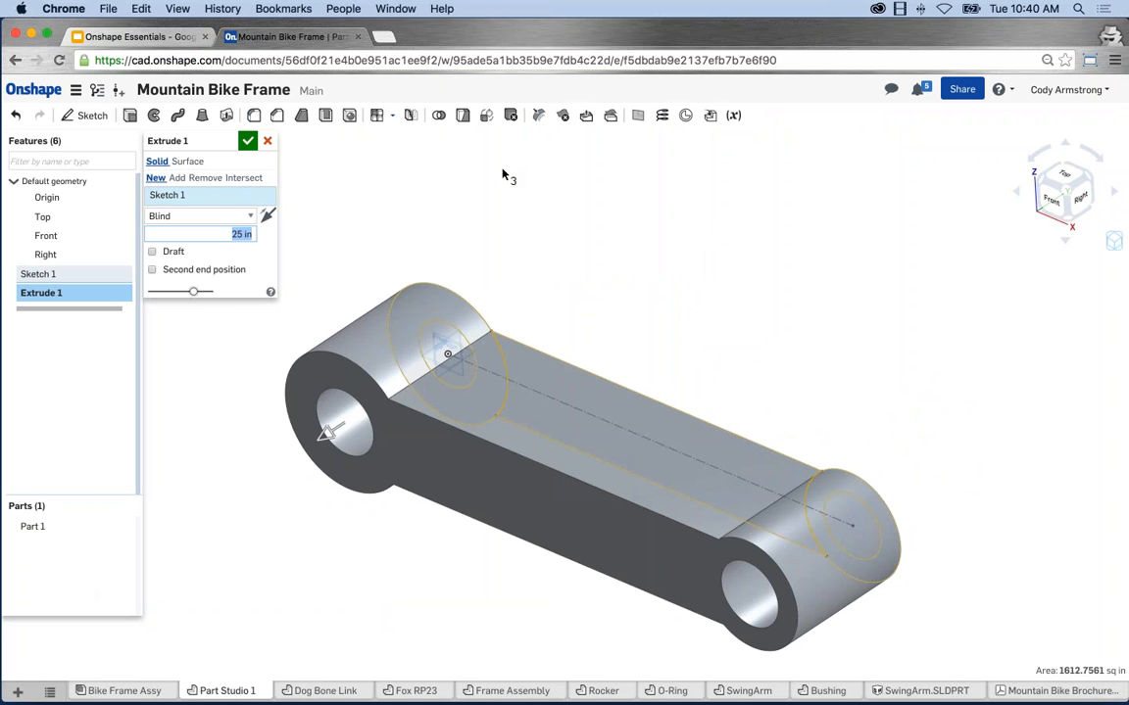
pyautogui.click(215, 216)
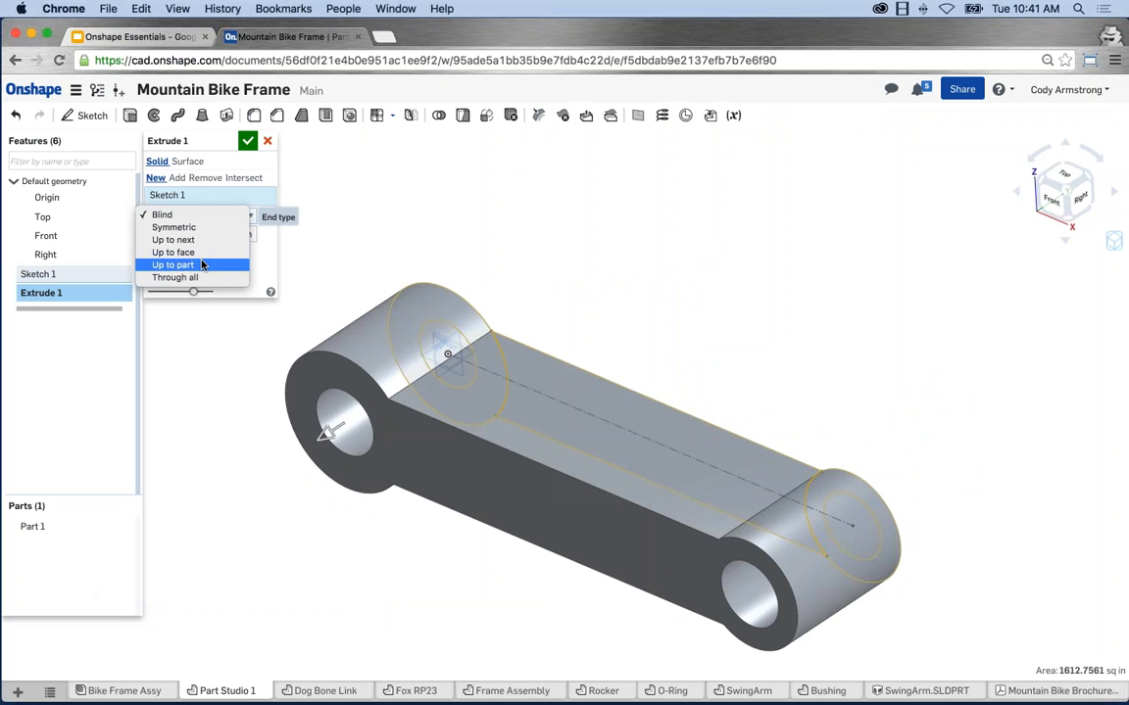
pyautogui.click(226, 215)
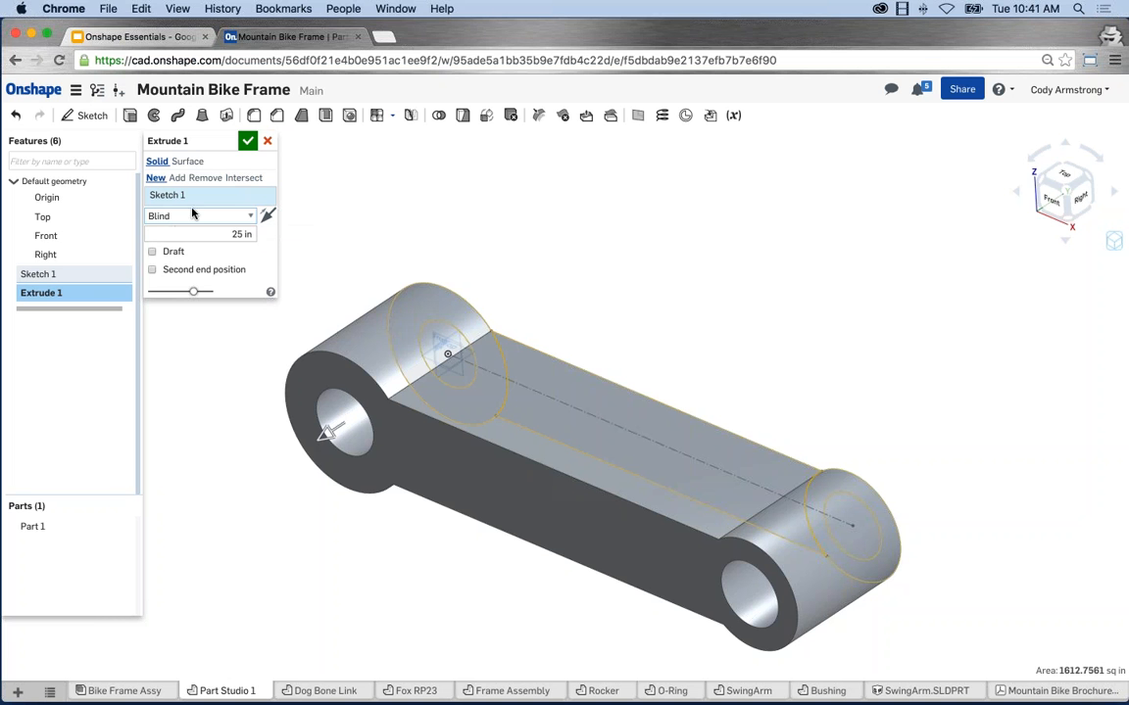
pyautogui.click(212, 233)
# Accept the extrude, orbit to inspect the underside and hole, and select the Top plane.
pyautogui.click(249, 141)
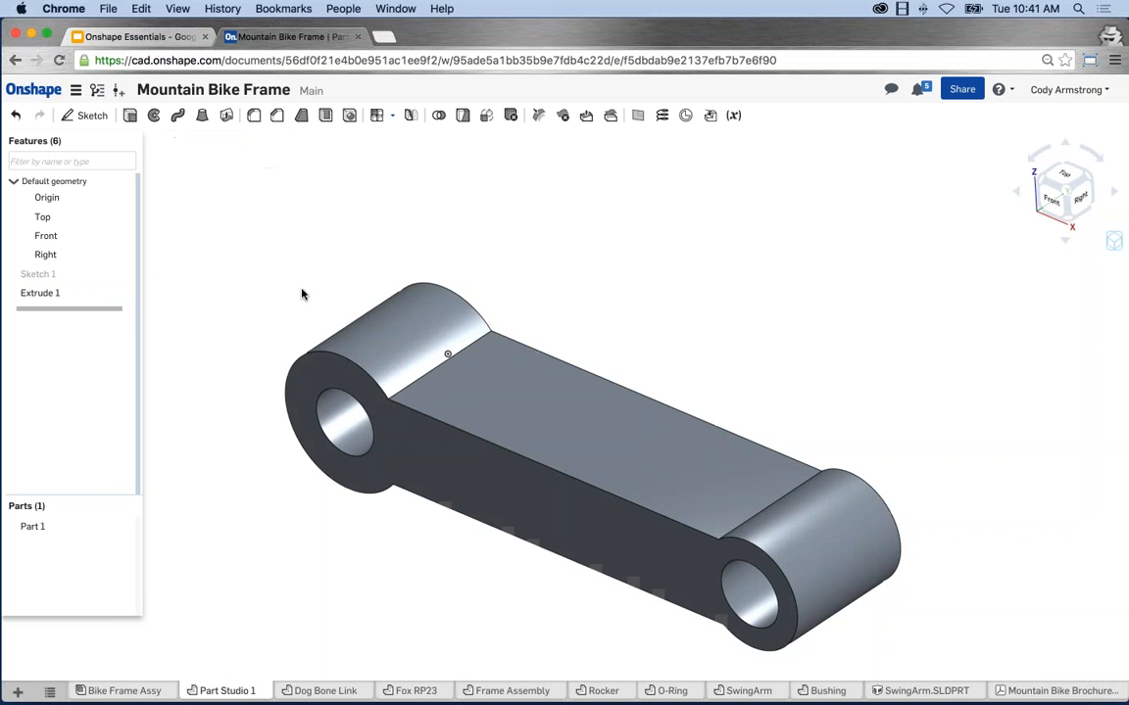
pyautogui.moveTo(289, 303)
pyautogui.mouseDown(button='right')
pyautogui.moveTo(349, 215)
pyautogui.moveTo(358, 166)
pyautogui.moveTo(274, 239)
pyautogui.moveTo(300, 203)
pyautogui.moveTo(350, 283)
pyautogui.moveTo(406, 199)
pyautogui.moveTo(419, 273)
pyautogui.moveTo(454, 232)
pyautogui.moveTo(405, 312)
pyautogui.moveTo(349, 371)
pyautogui.moveTo(325, 362)
pyautogui.moveTo(390, 225)
pyautogui.moveTo(353, 407)
pyautogui.moveTo(467, 196)
pyautogui.moveTo(390, 368)
pyautogui.mouseUp(button='right')
pyautogui.moveTo(454, 259); pyautogui.dragTo(689, 331, button='right')
pyautogui.scroll(10, 688, 331)
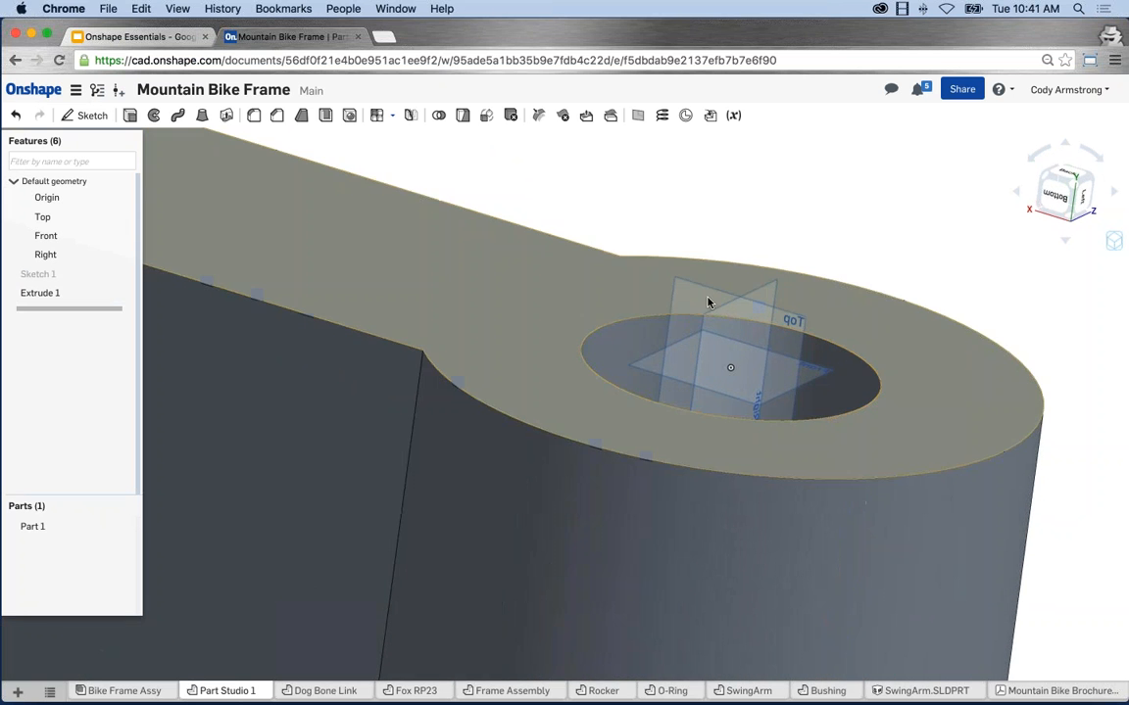
pyautogui.moveTo(665, 179)
pyautogui.mouseDown(button='right')
pyautogui.moveTo(670, 167)
pyautogui.moveTo(670, 184)
pyautogui.mouseUp(button='right')
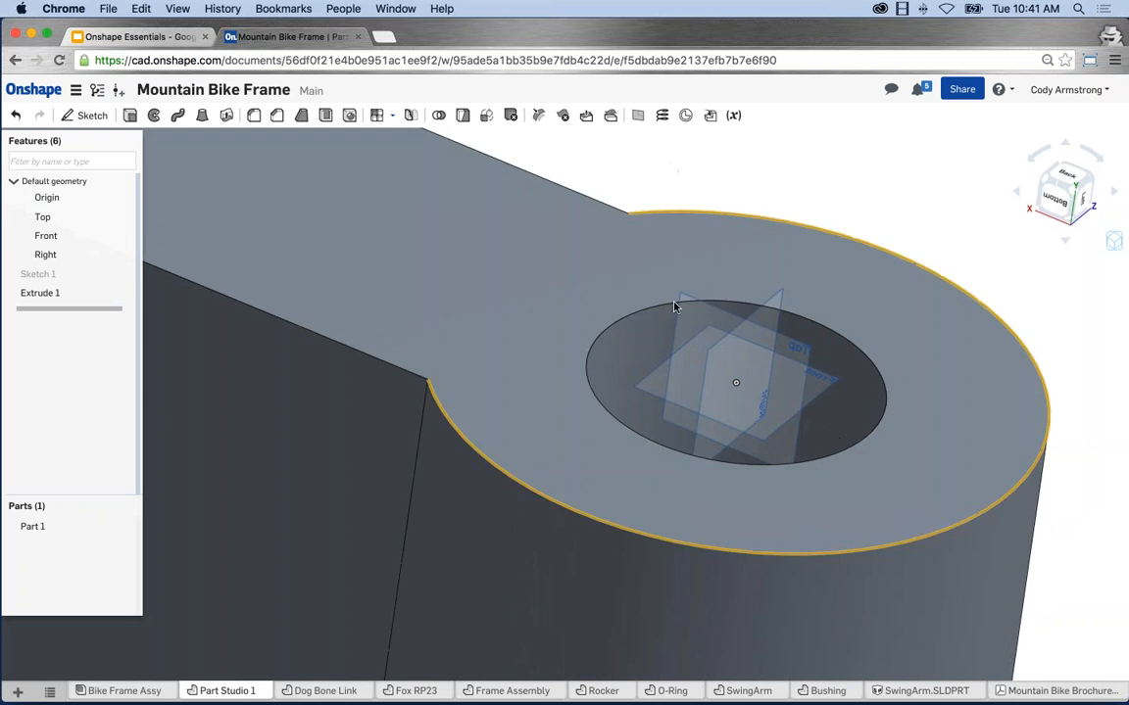
pyautogui.click(53, 219)
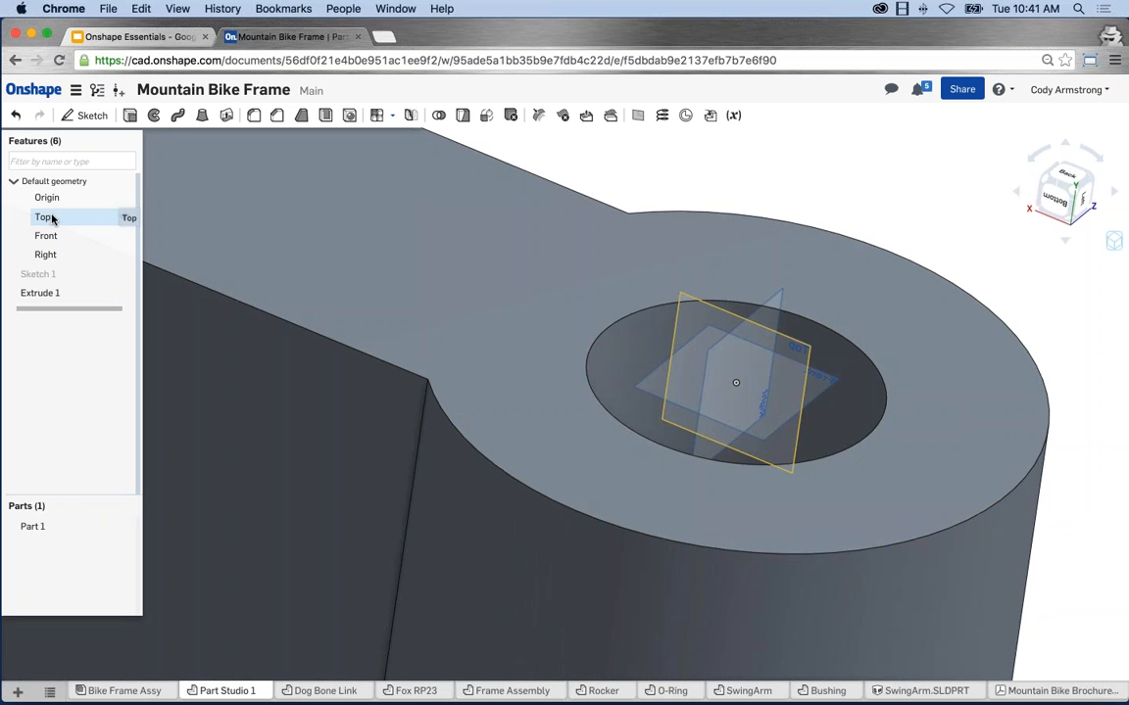
pyautogui.scroll(-5, 813, 253)
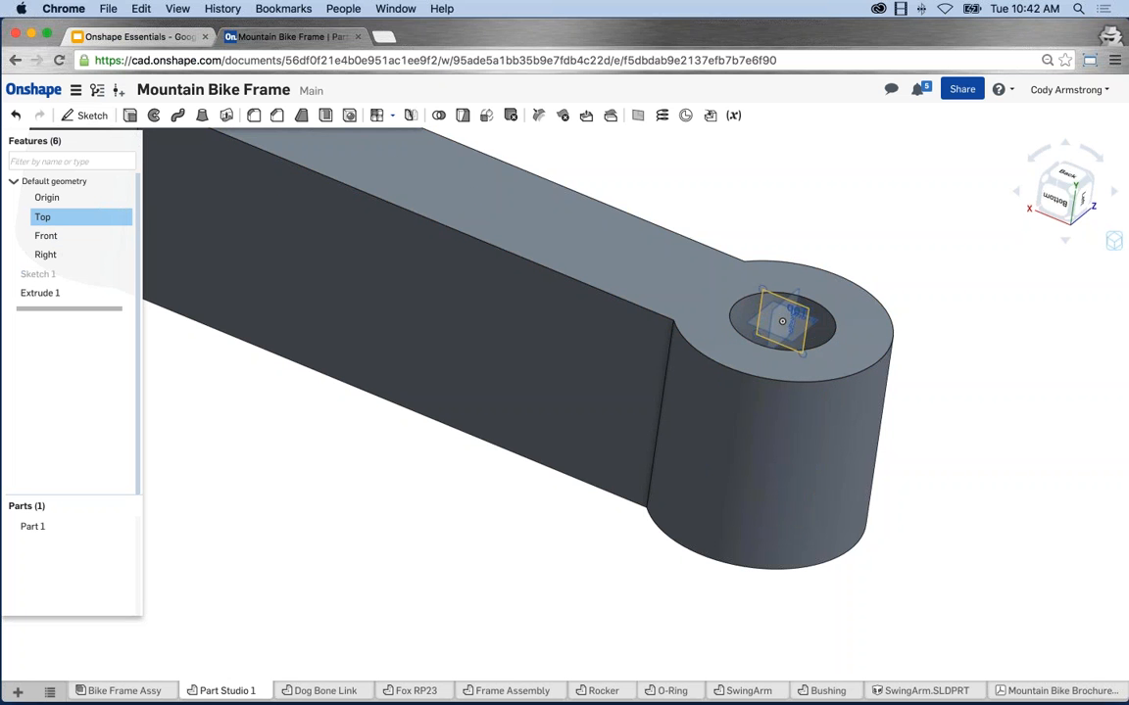
# Start a sketch on the Top plane and draw a slanted-then-horizontal bent line.
pyautogui.click(93, 114)
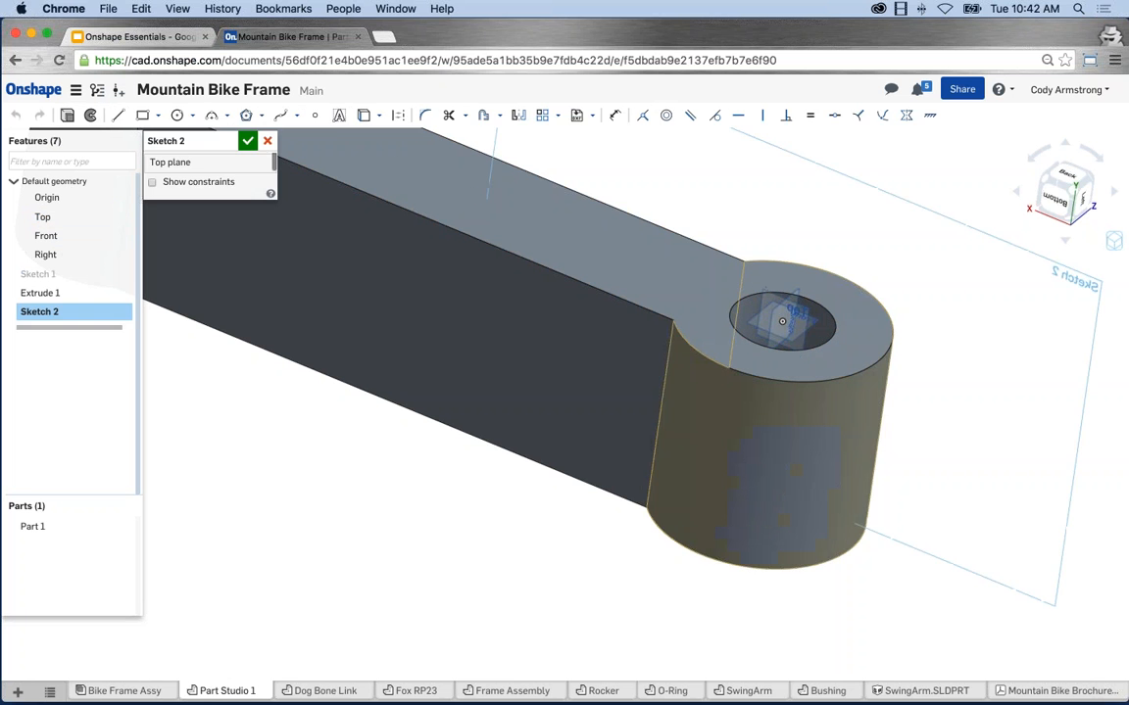
pyautogui.press('n')
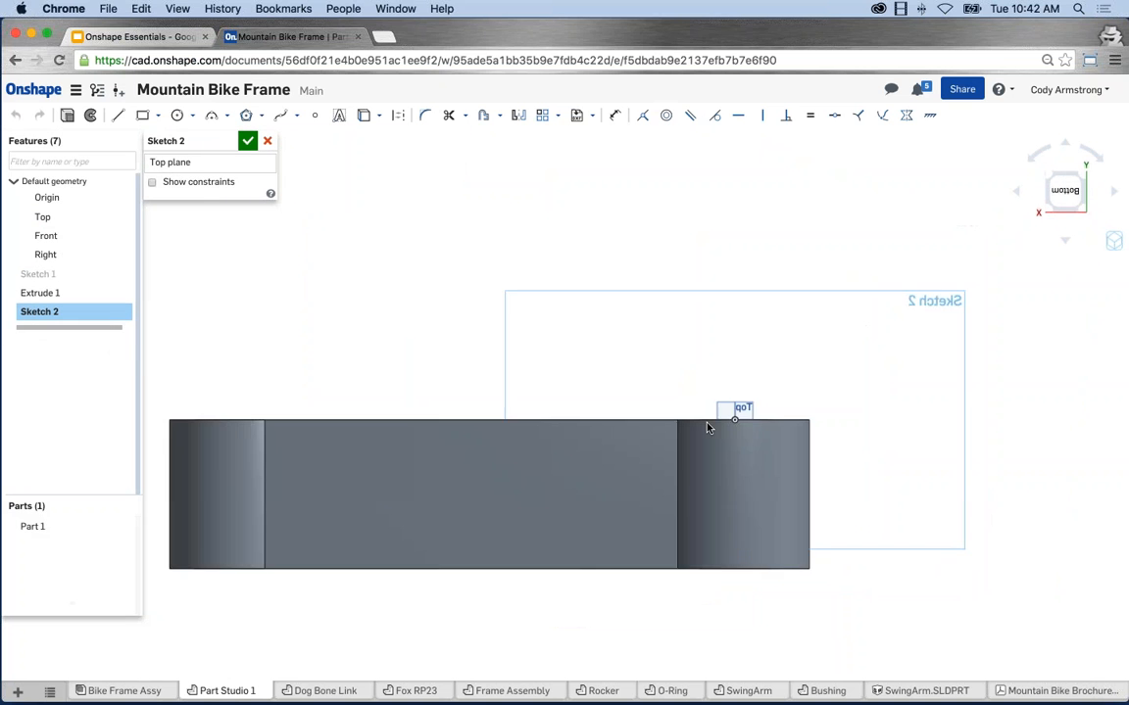
pyautogui.moveTo(611, 475)
pyautogui.mouseDown(button='middle')
pyautogui.moveTo(749, 393)
pyautogui.moveTo(715, 393)
pyautogui.mouseUp(button='middle')
pyautogui.press('l')
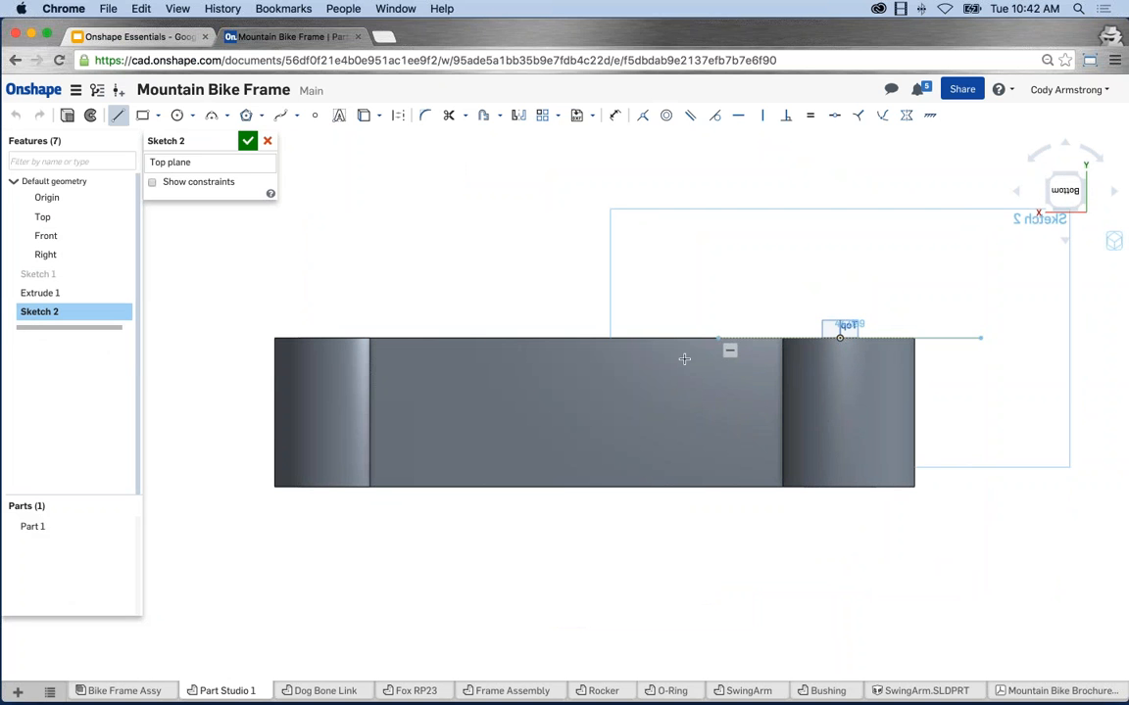
pyautogui.click(718, 338)
pyautogui.click(589, 399)
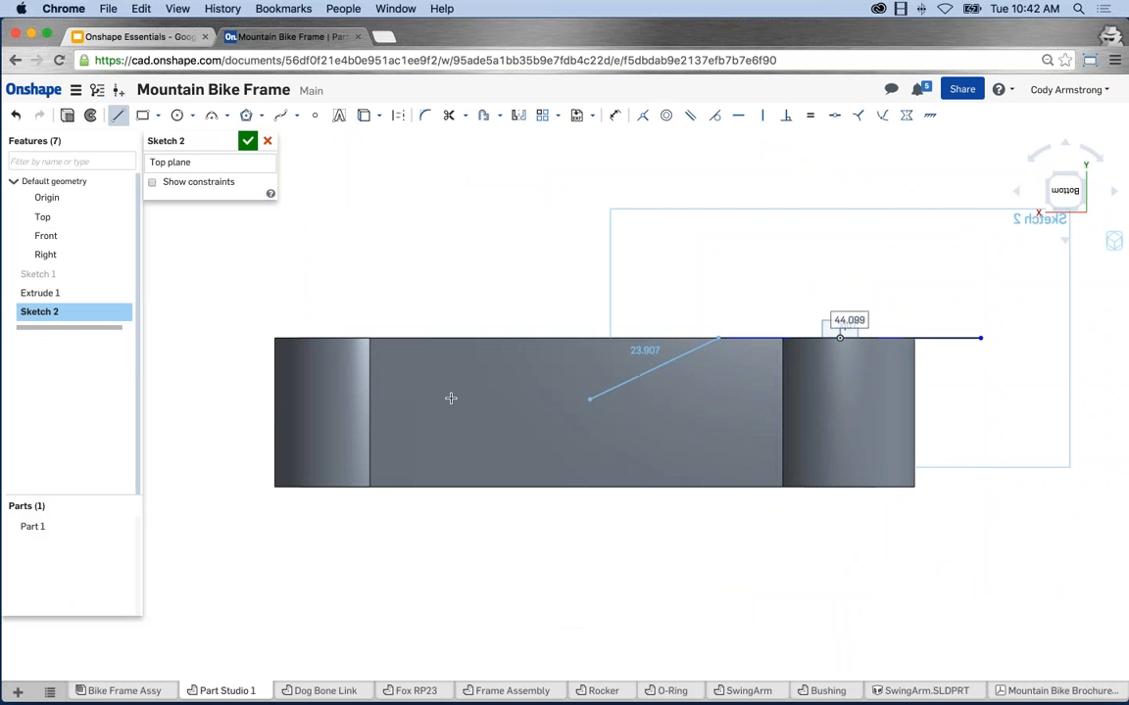
pyautogui.click(239, 400)
pyautogui.press('Escape')
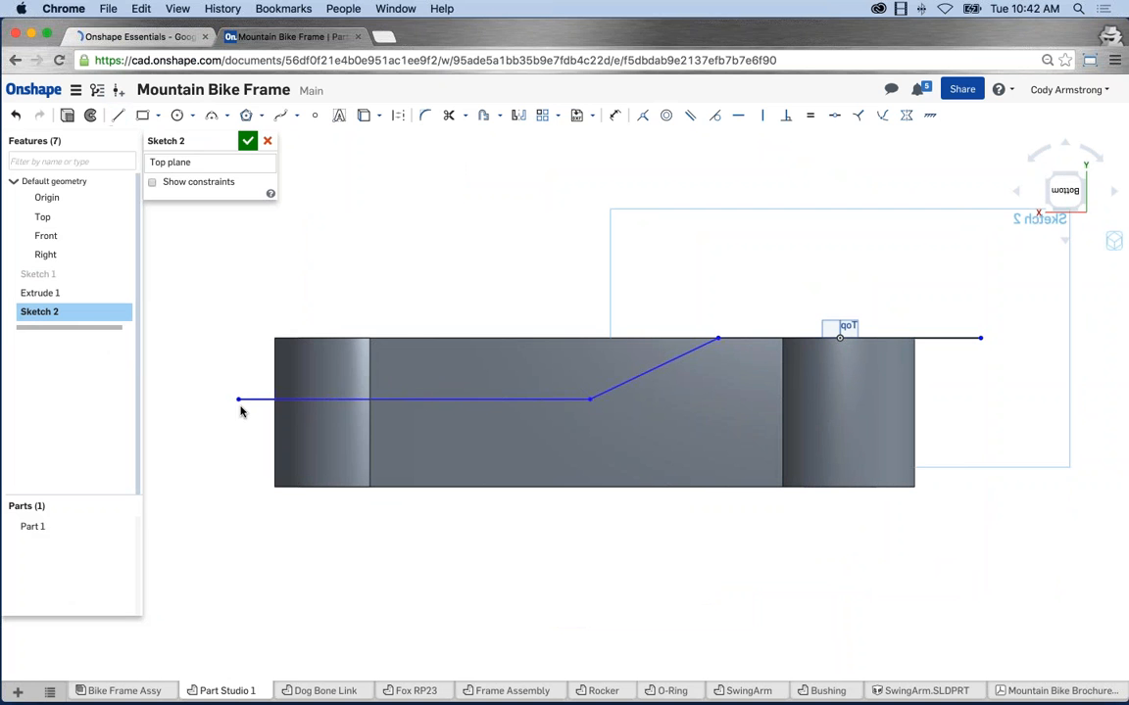
# Dimension the horizontal line 9 below the part's top edge.
pyautogui.press('u')
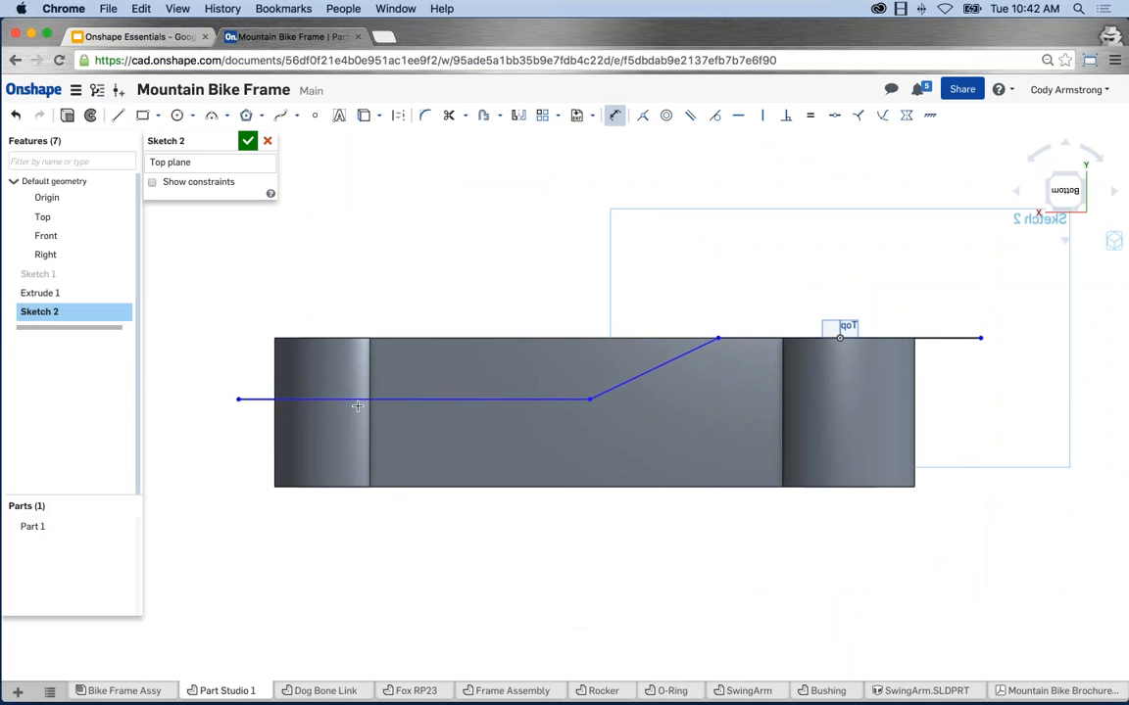
pyautogui.click(317, 399)
pyautogui.click(279, 339)
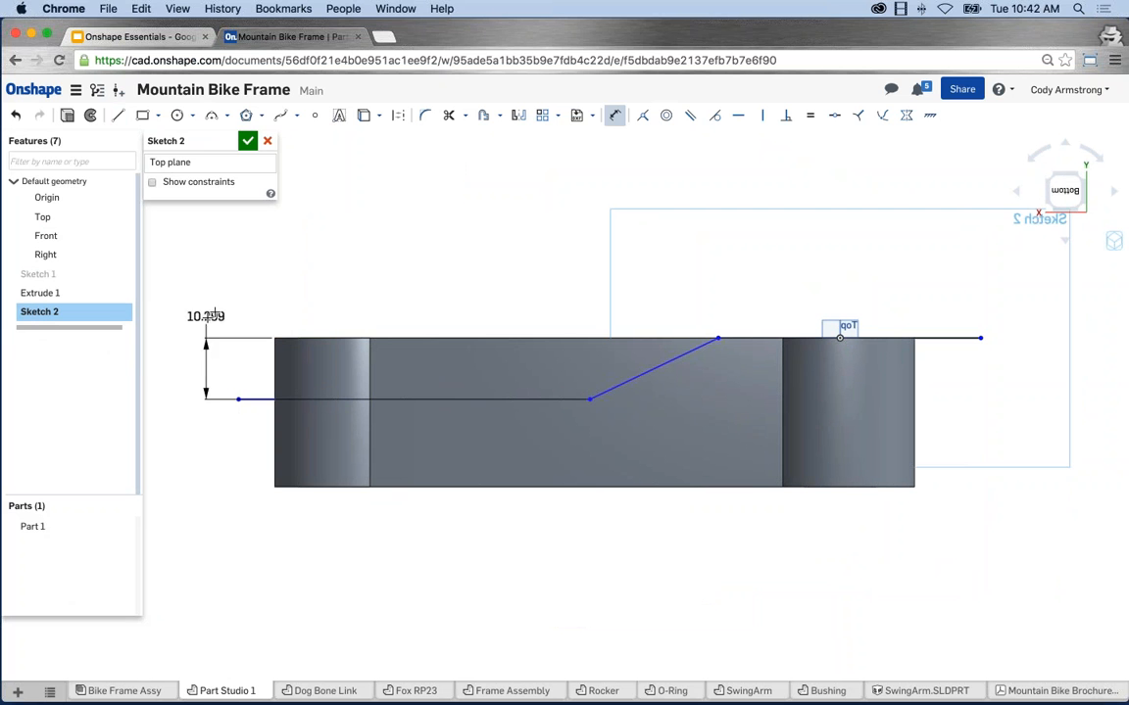
pyautogui.click(218, 297)
pyautogui.press('Return')
pyautogui.write('9')
pyautogui.press('Return')
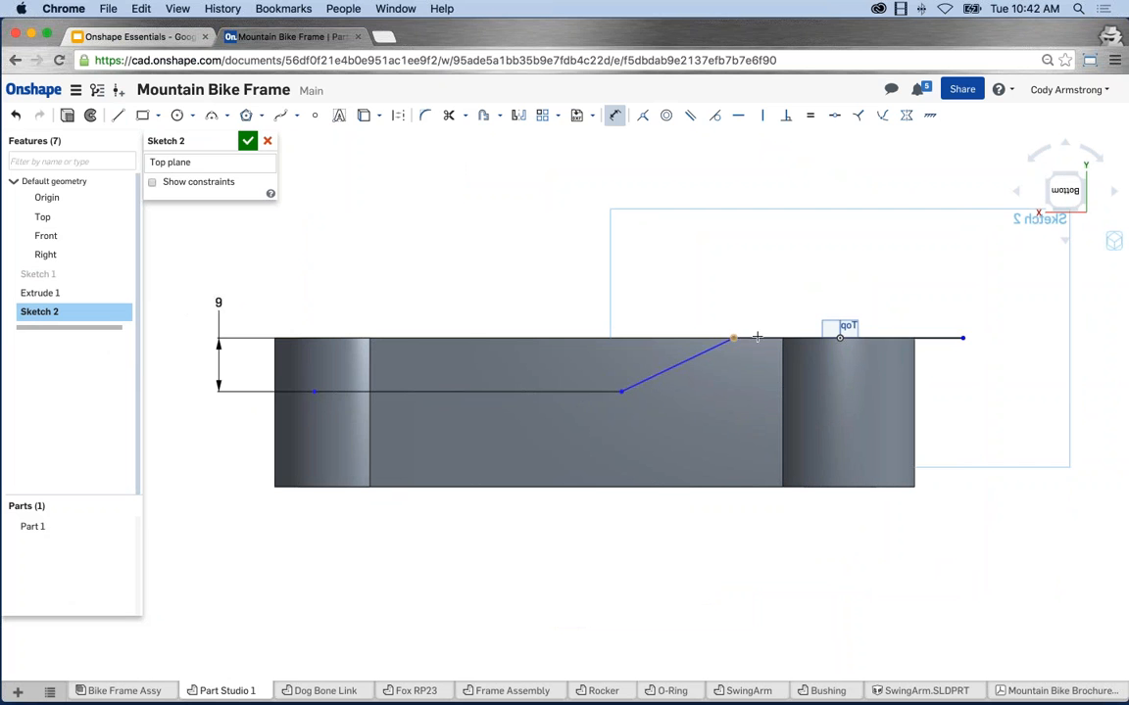
# Dimension the line end 20 from the origin and the slant angle 170°.
pyautogui.click(840, 337)
pyautogui.click(787, 284)
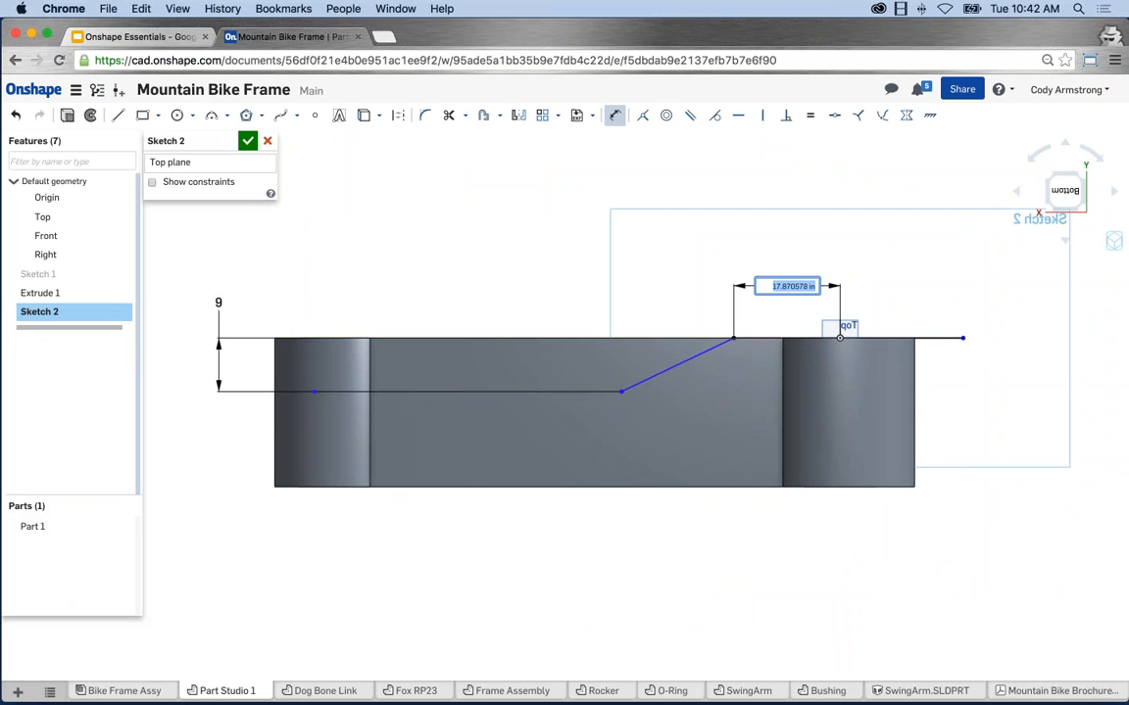
pyautogui.write('20')
pyautogui.press('Return')
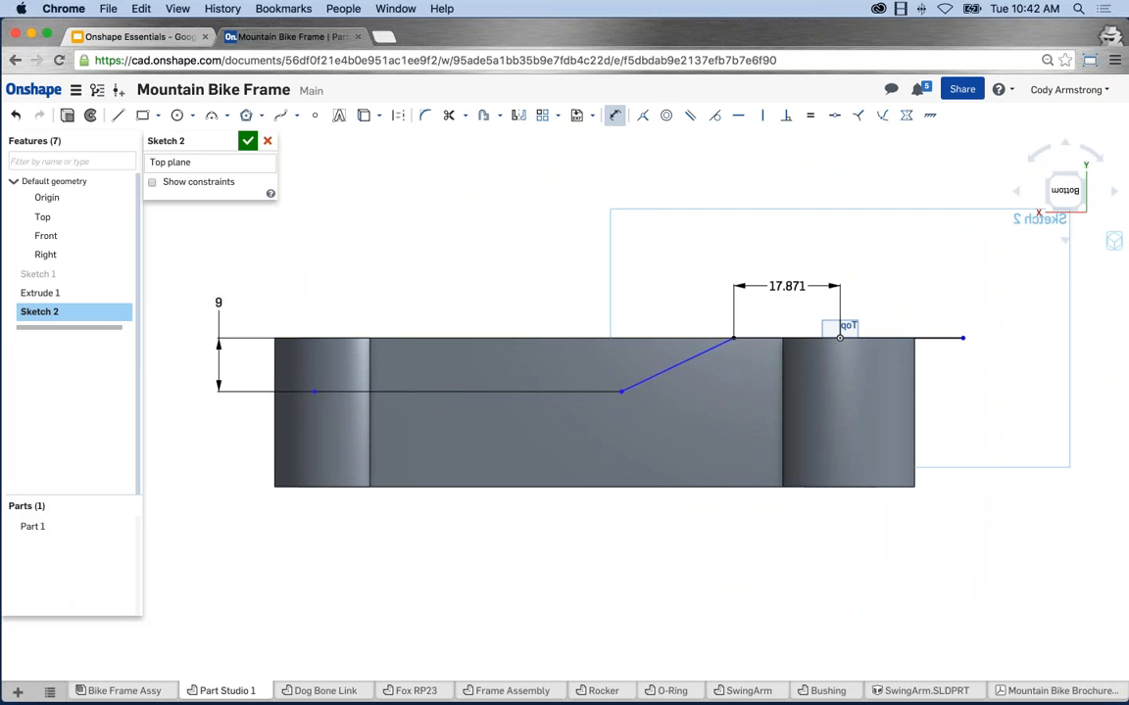
pyautogui.click(674, 361)
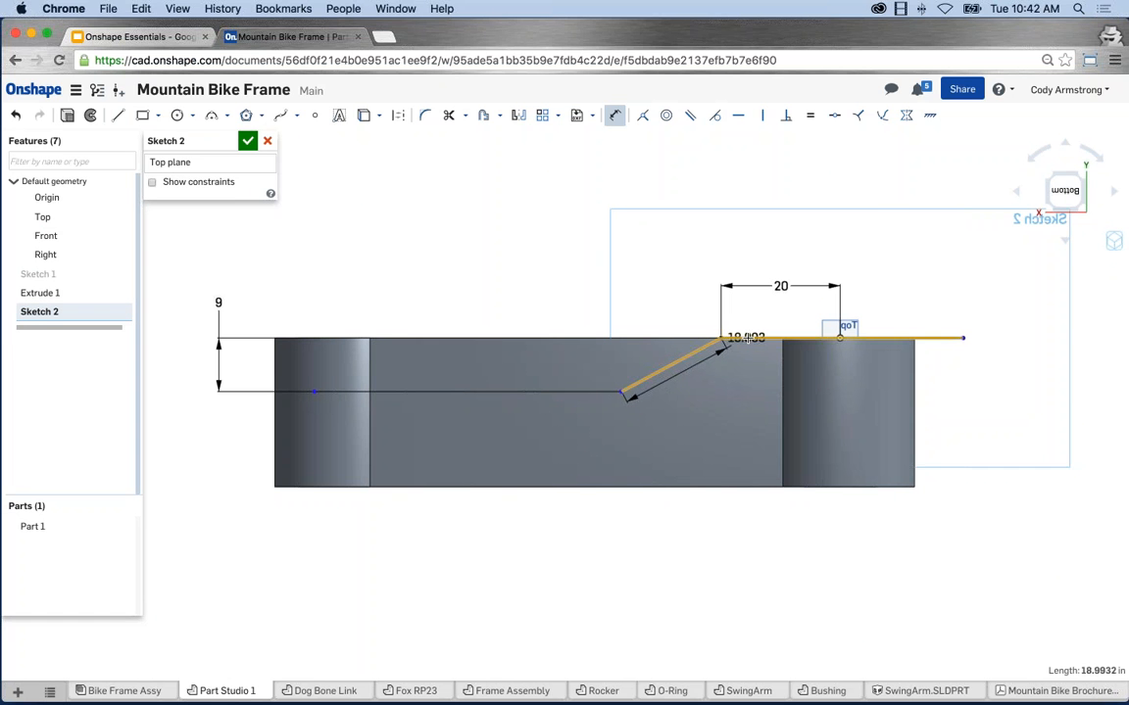
pyautogui.click(746, 338)
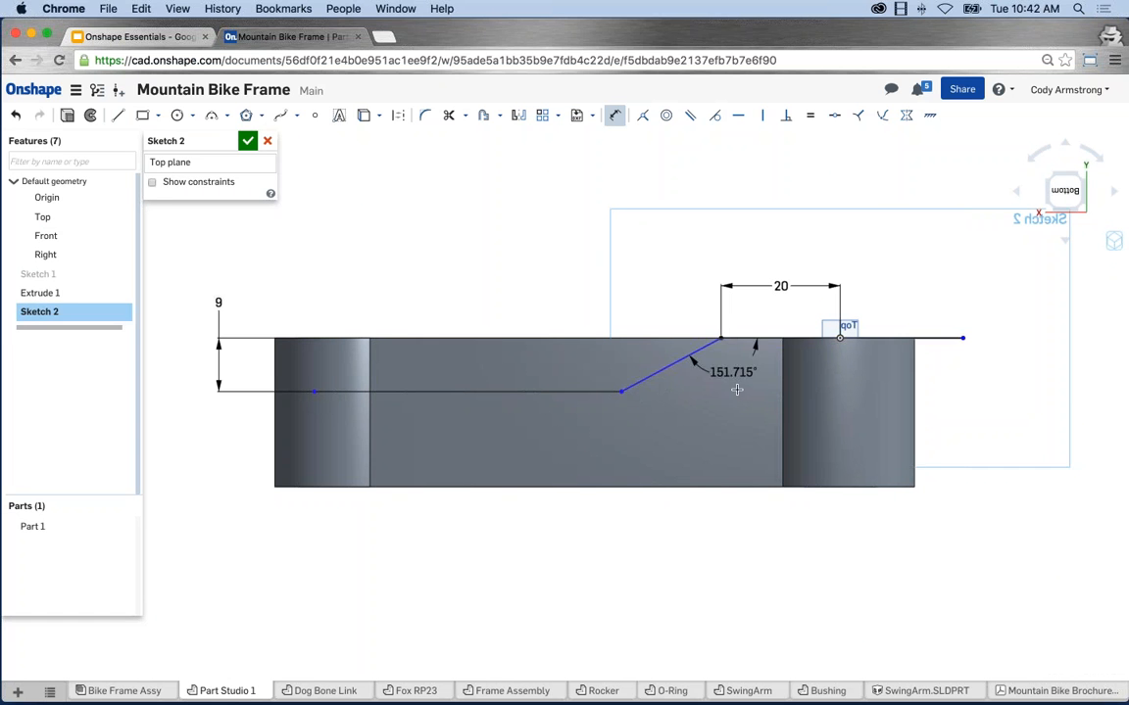
pyautogui.click(735, 392)
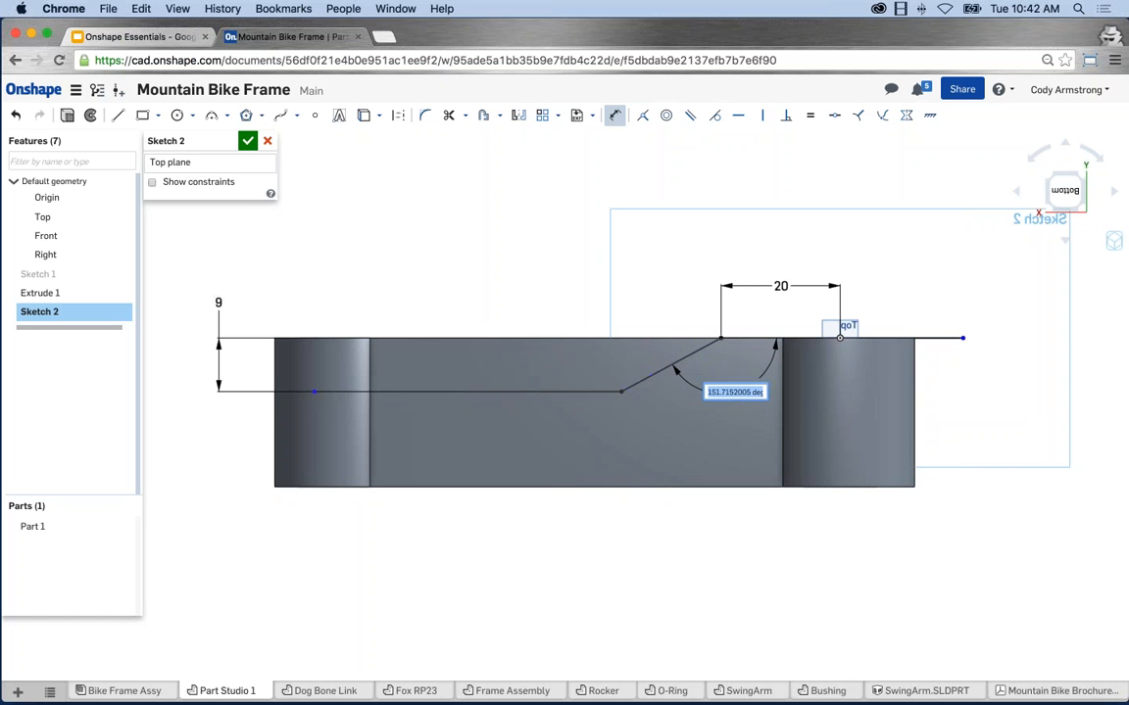
pyautogui.press('BackSpace')
pyautogui.press('Return')
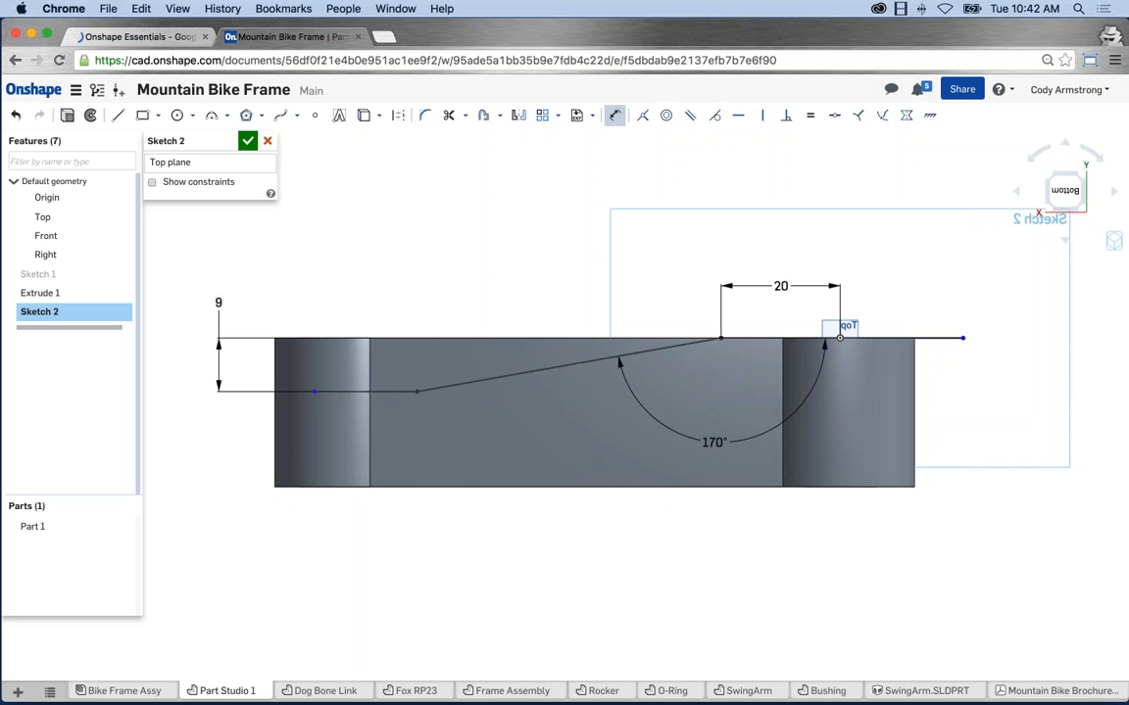
# Extend the lower line to the 9 dimension and offset the profile 8 downward.
pyautogui.moveTo(303, 400); pyautogui.dragTo(218, 391)
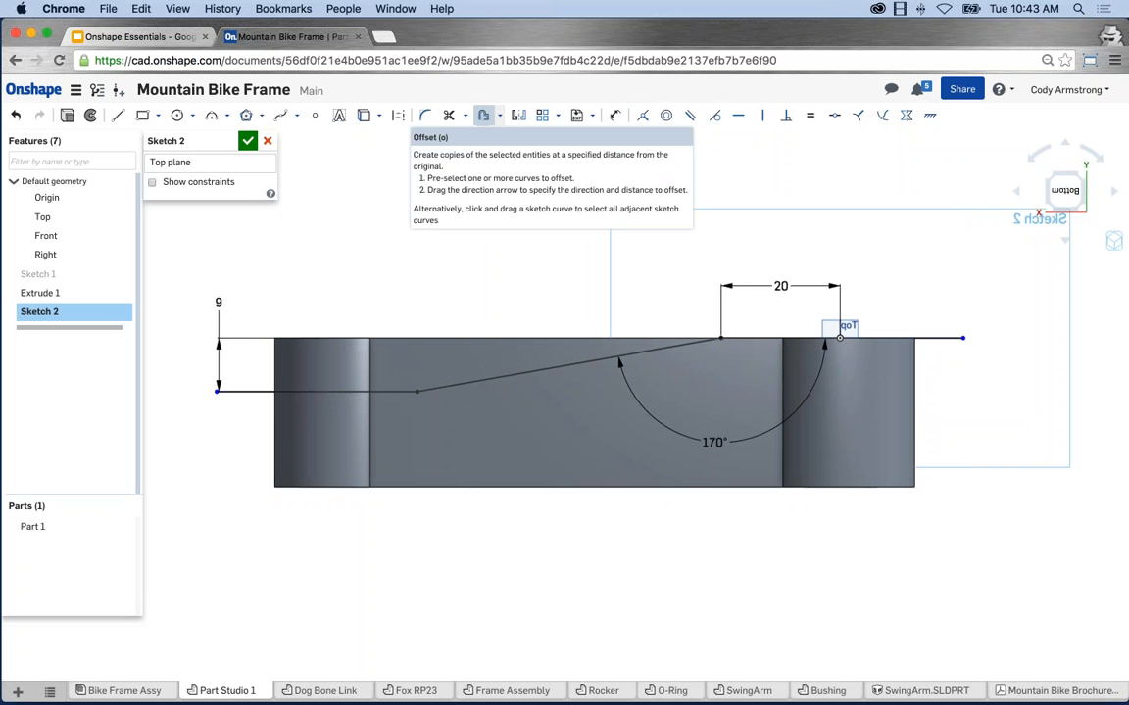
pyautogui.click(483, 114)
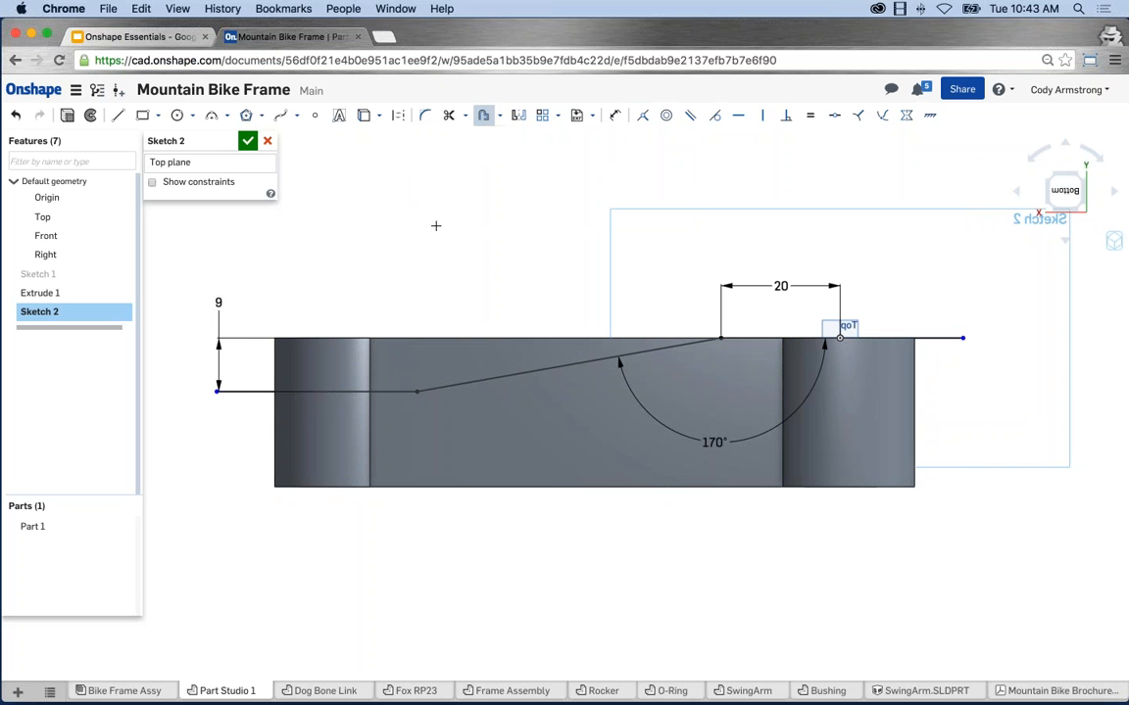
pyautogui.click(305, 392)
pyautogui.press('Escape')
pyautogui.click(484, 117)
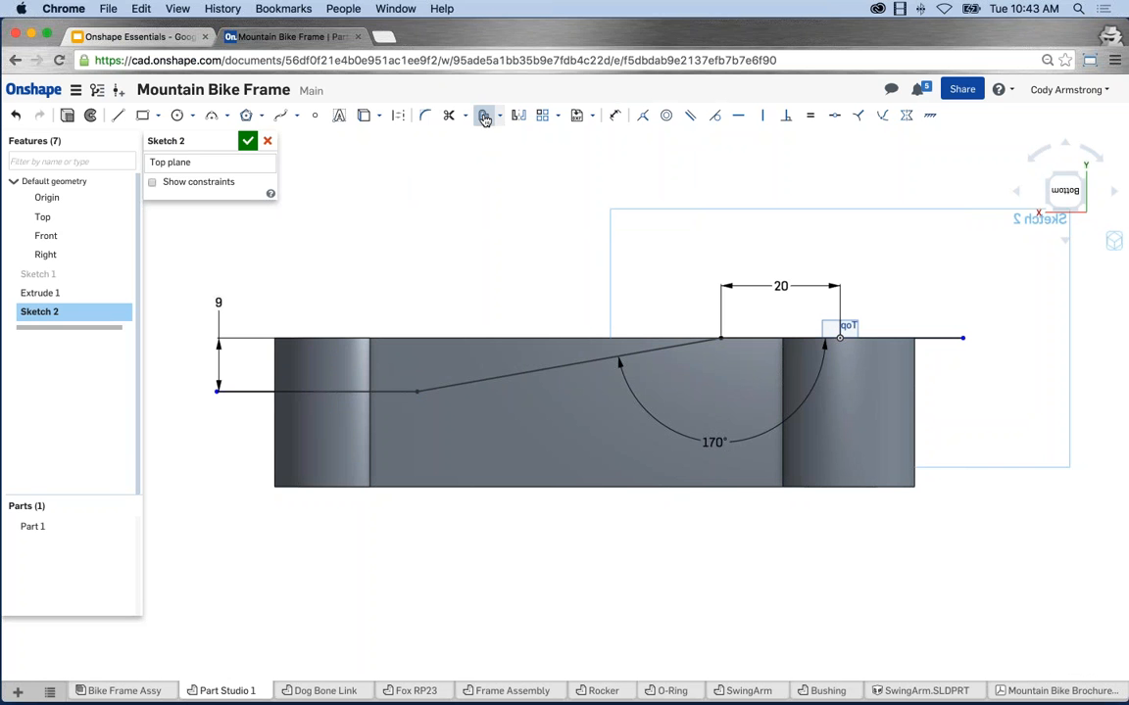
pyautogui.click(257, 393)
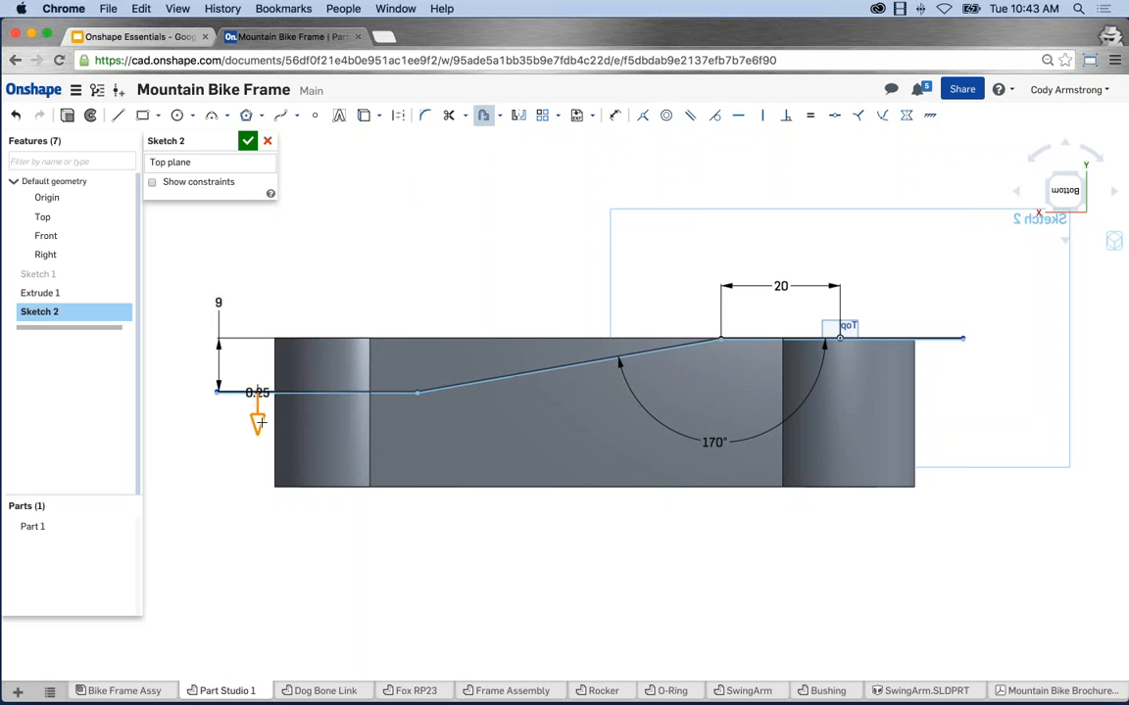
pyautogui.moveTo(259, 444)
pyautogui.mouseDown()
pyautogui.moveTo(254, 462)
pyautogui.moveTo(254, 436)
pyautogui.mouseUp()
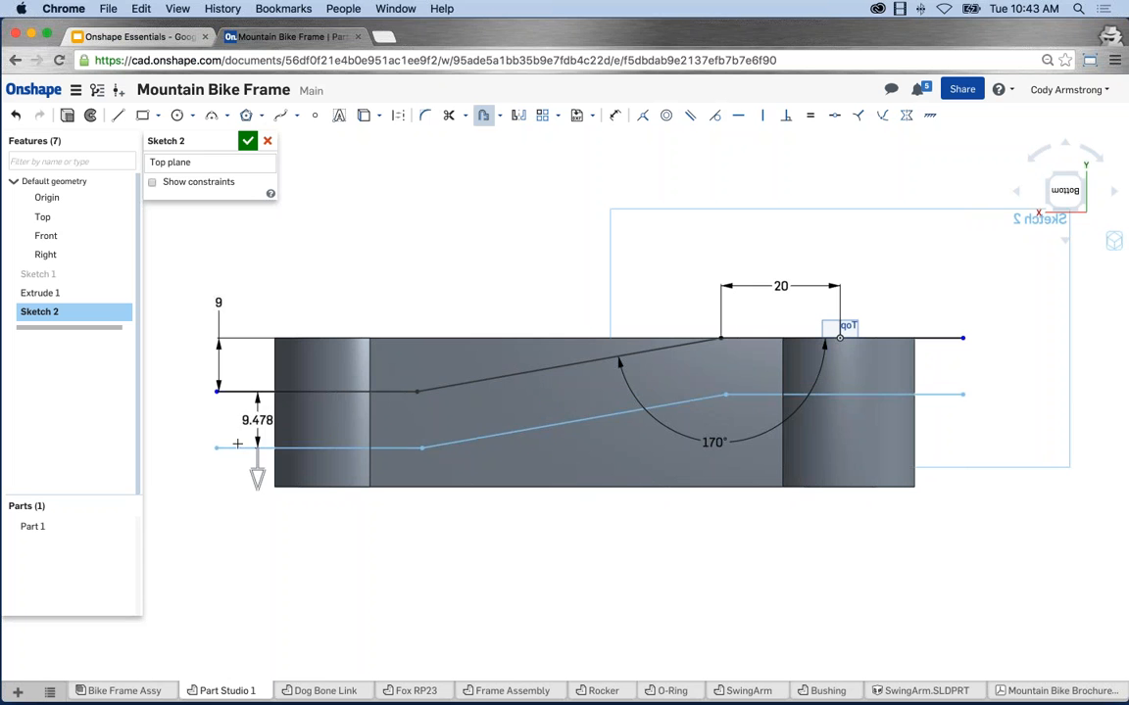
pyautogui.click(238, 443)
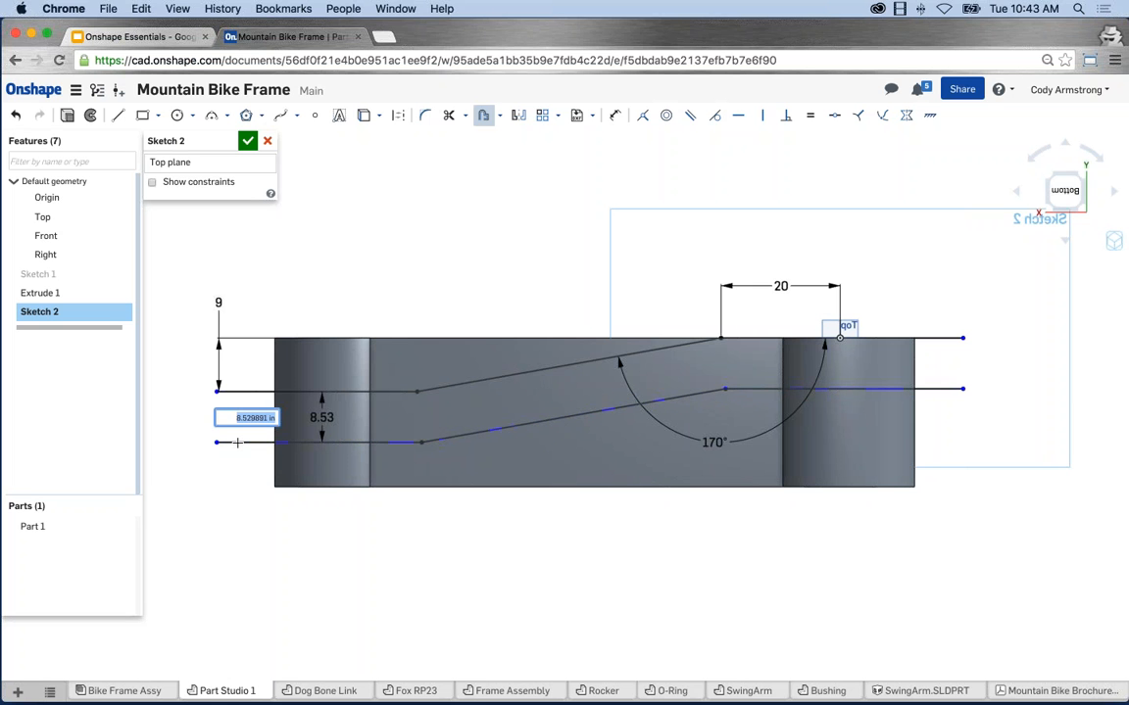
pyautogui.write('8')
pyautogui.press('Return')
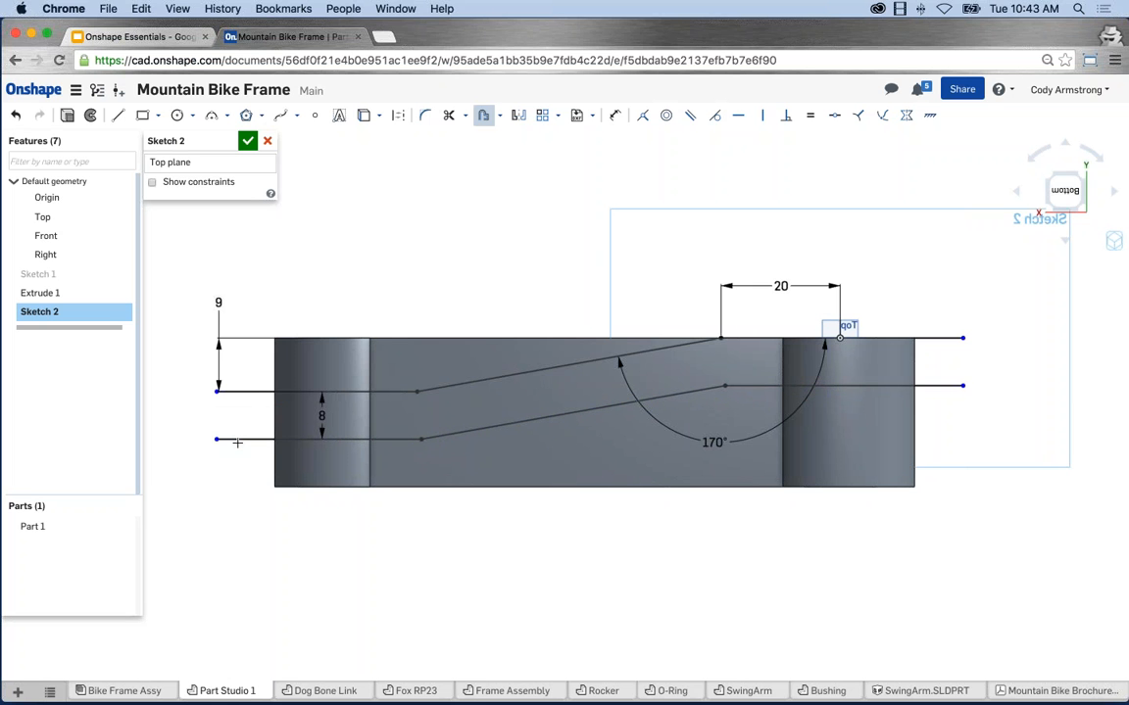
# Draw vertical lines closing the left and right ends between the two profiles.
pyautogui.press('l')
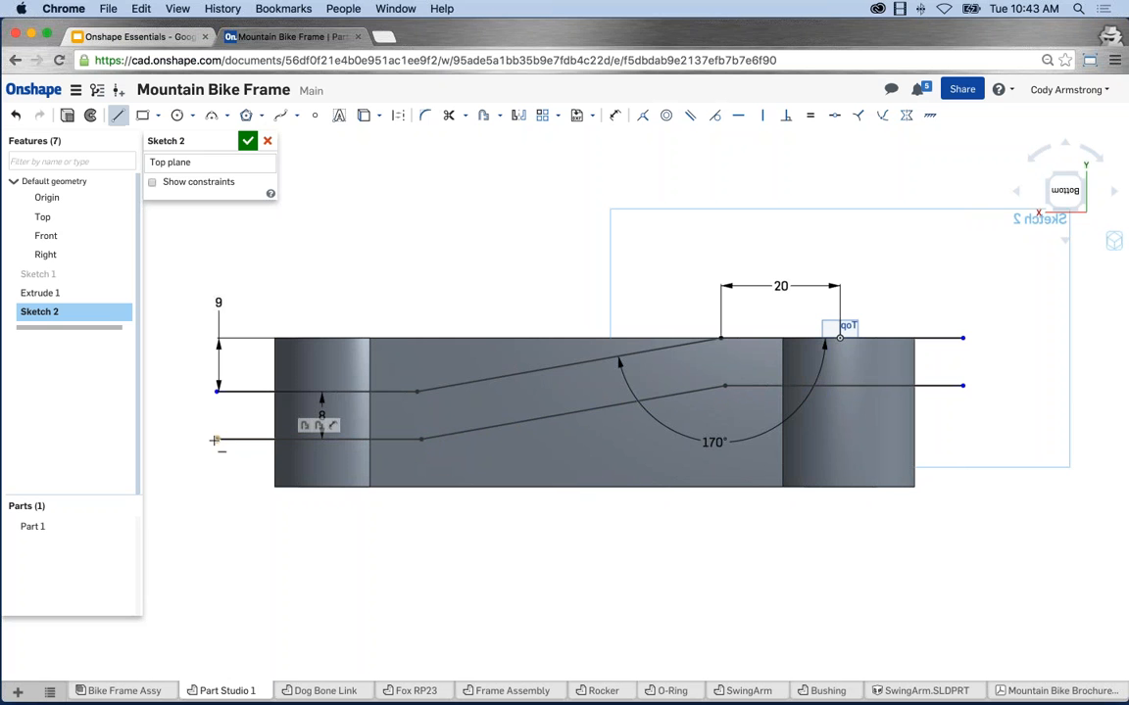
pyautogui.moveTo(216, 438); pyautogui.dragTo(217, 391)
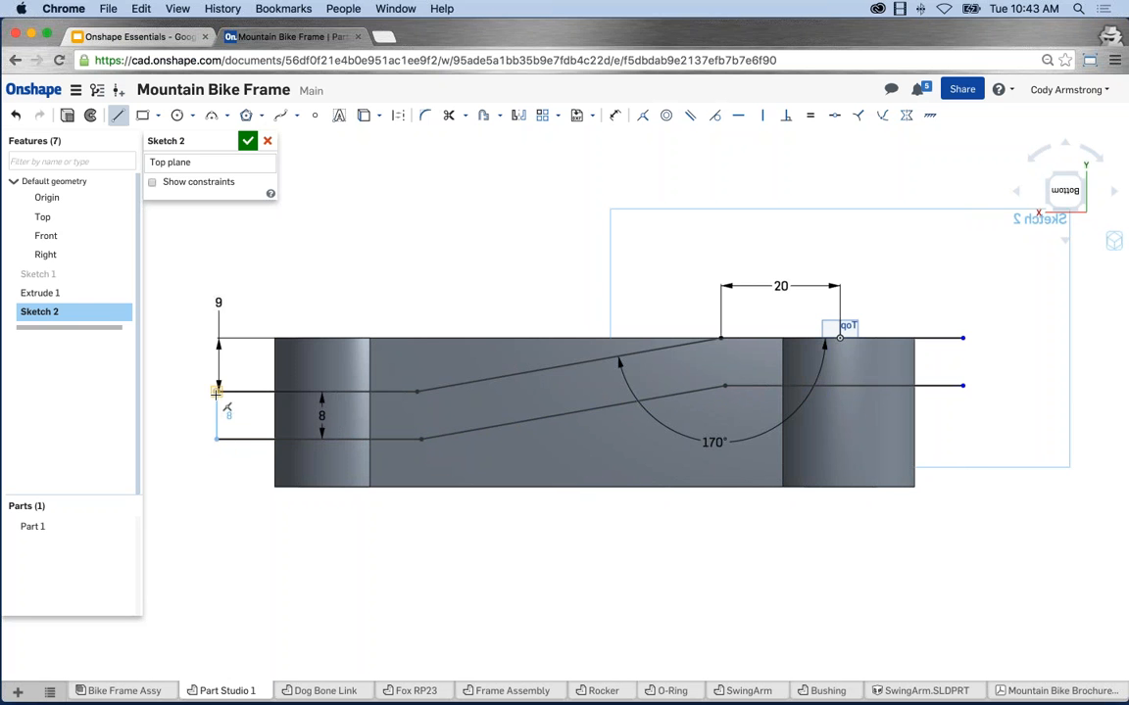
pyautogui.press('Escape')
pyautogui.press('l')
pyautogui.moveTo(962, 386); pyautogui.dragTo(962, 338)
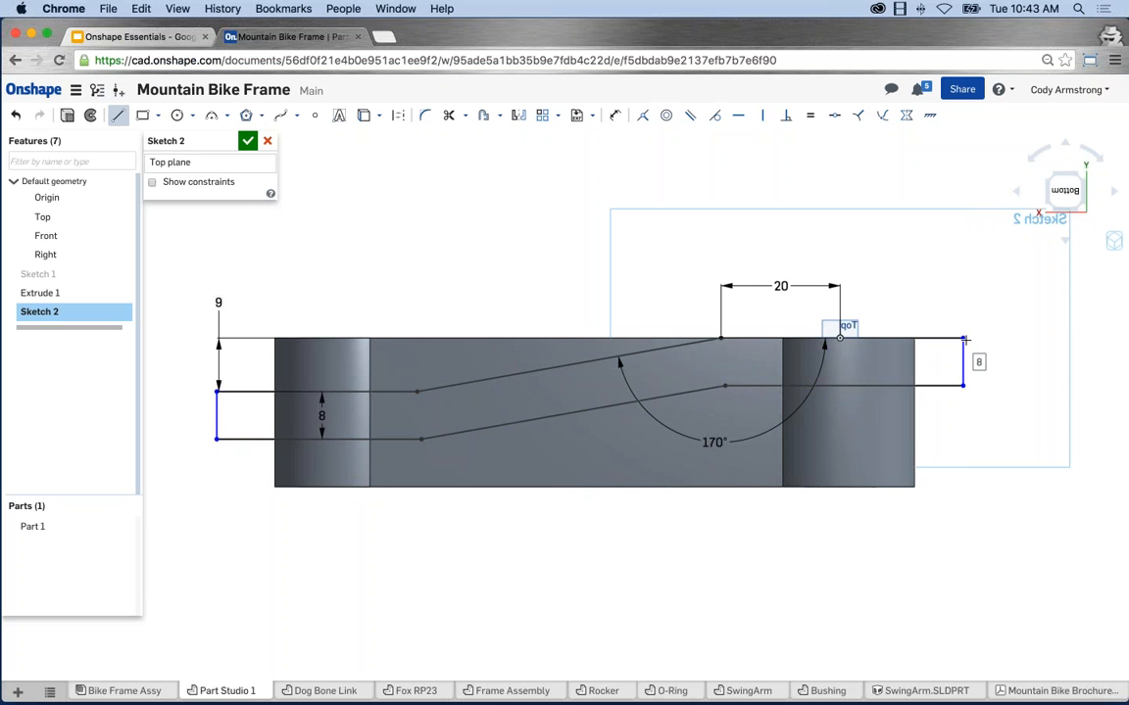
pyautogui.press('Escape')
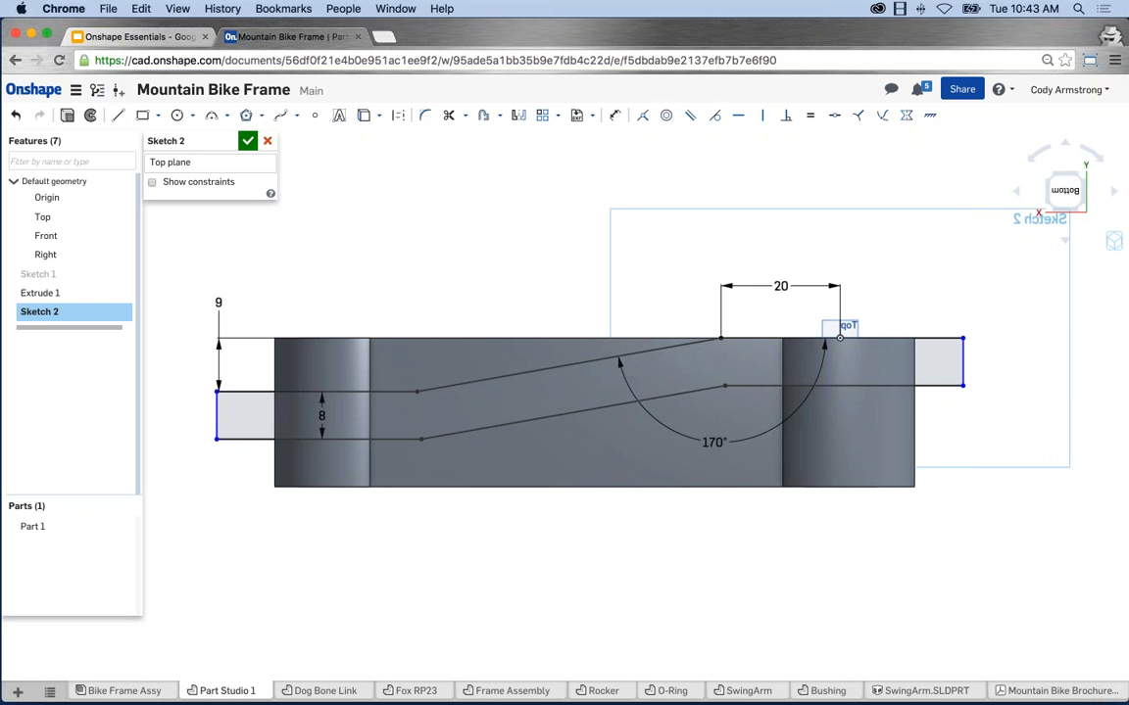
# Project the part's left and right end edges into Sketch 2.
pyautogui.click(829, 394)
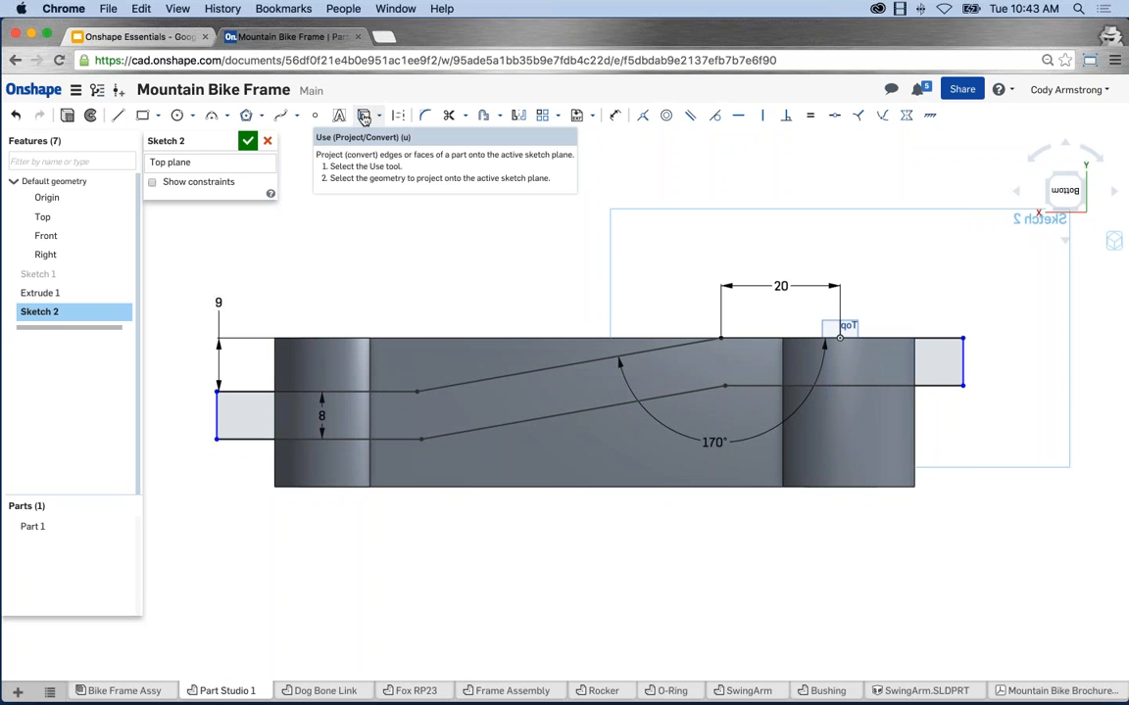
pyautogui.click(363, 117)
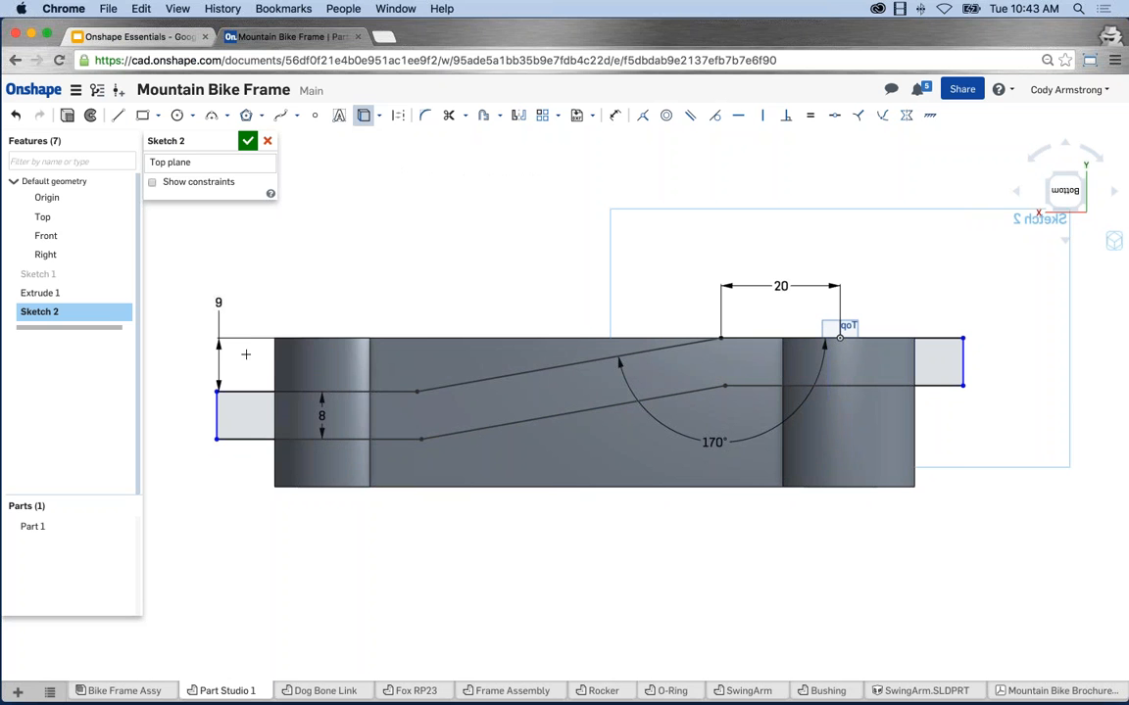
pyautogui.click(275, 412)
pyautogui.click(914, 468)
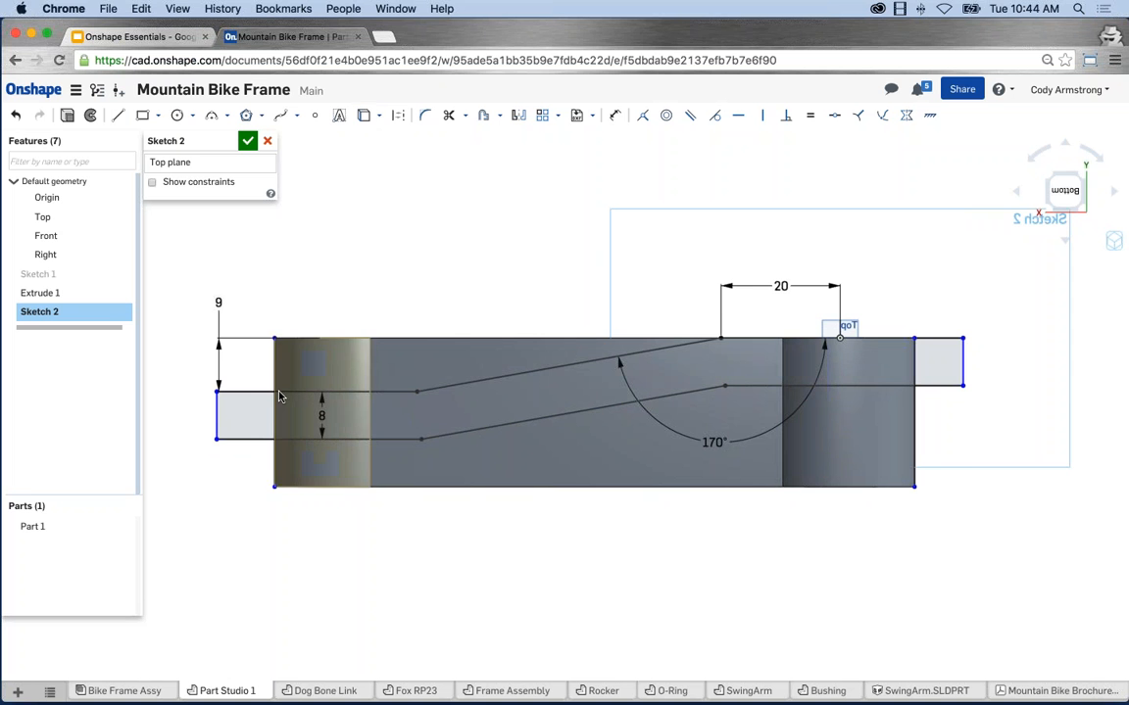
# Make the sketch band's left end coincident with the part's projected left edge.
pyautogui.moveTo(280, 478); pyautogui.dragTo(315, 531, button='right')
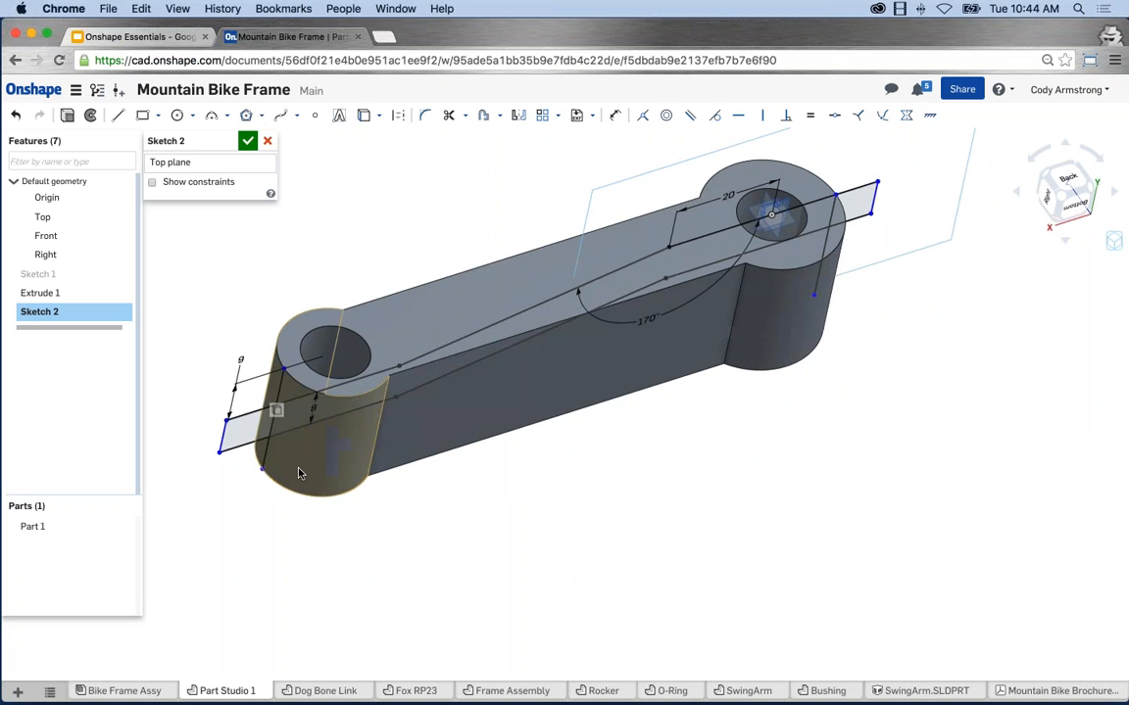
pyautogui.press('n')
pyautogui.scroll(2, 313, 462)
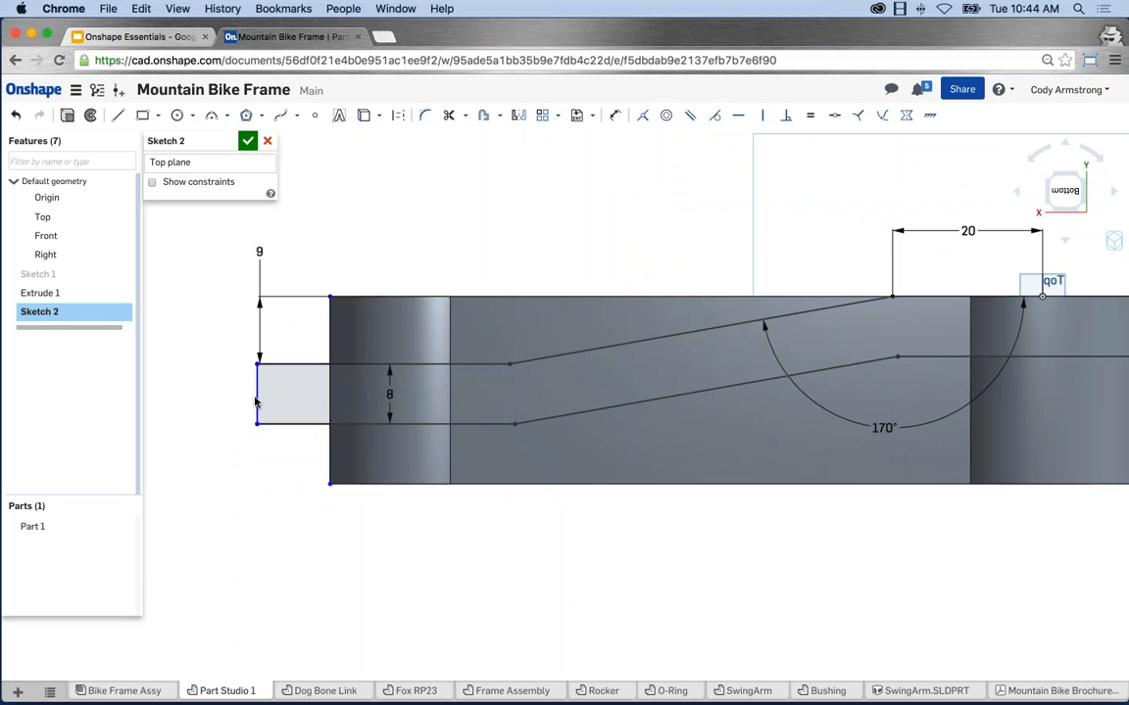
pyautogui.click(256, 402)
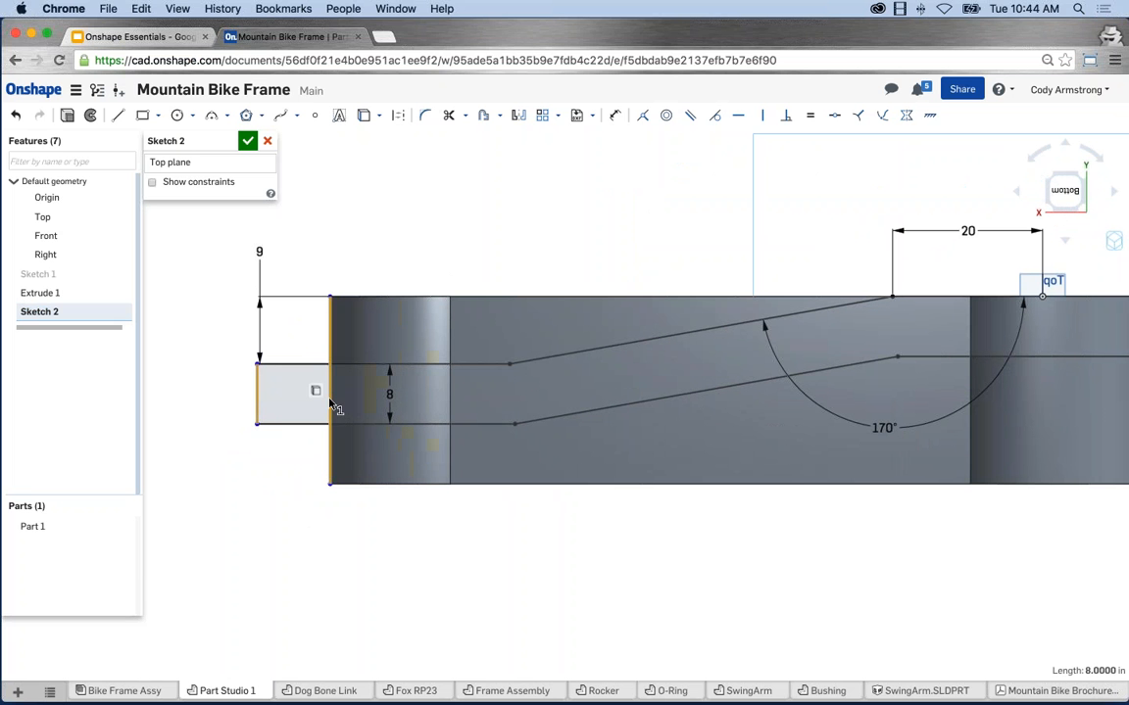
pyautogui.click(330, 404)
pyautogui.click(642, 115)
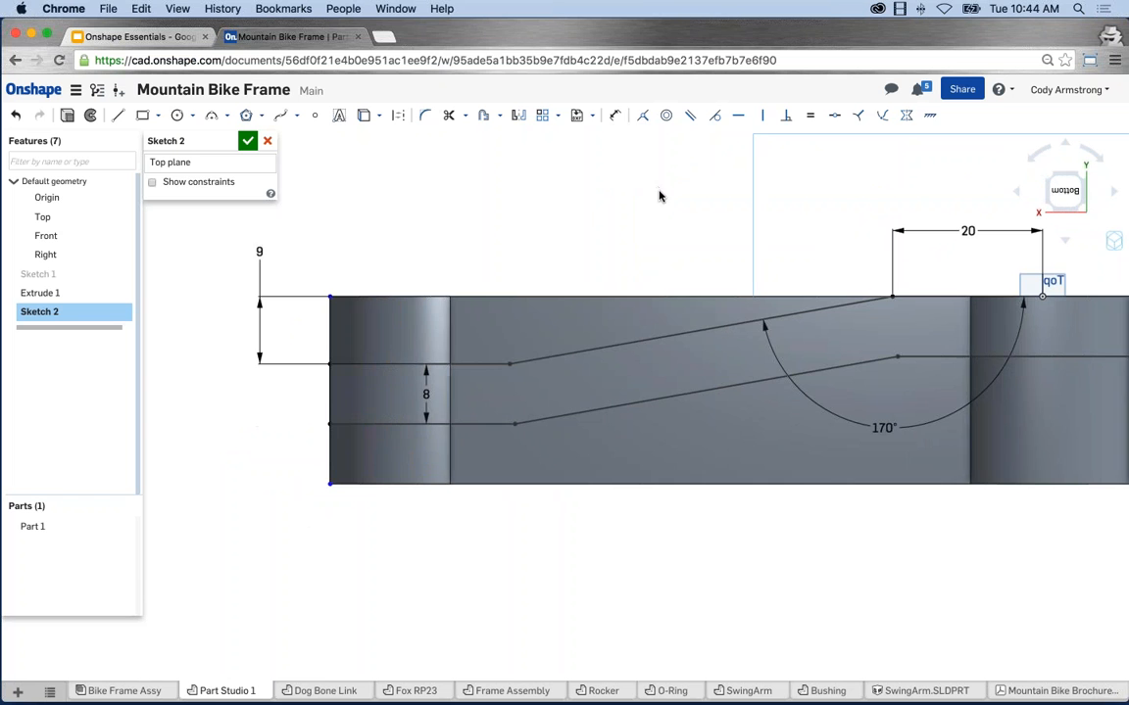
# Make the band's right end coincident with the part's projected right edge.
pyautogui.scroll(-2, 683, 204)
pyautogui.moveTo(604, 232); pyautogui.dragTo(442, 280, button='middle')
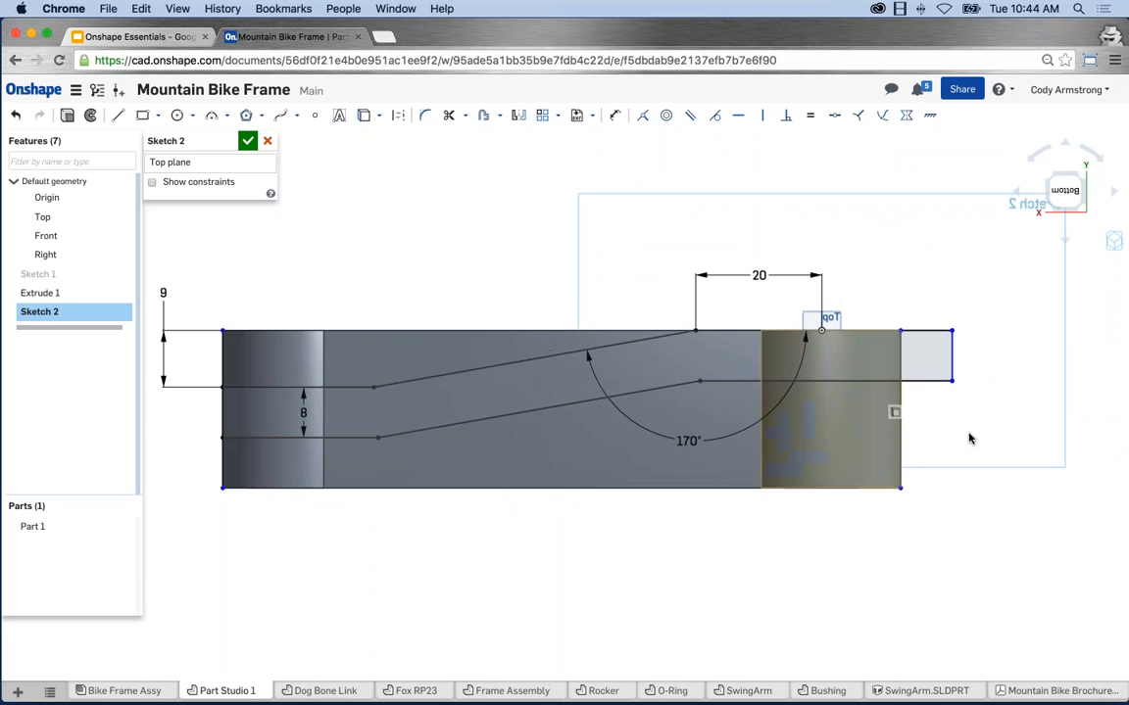
pyautogui.click(952, 362)
pyautogui.click(902, 362)
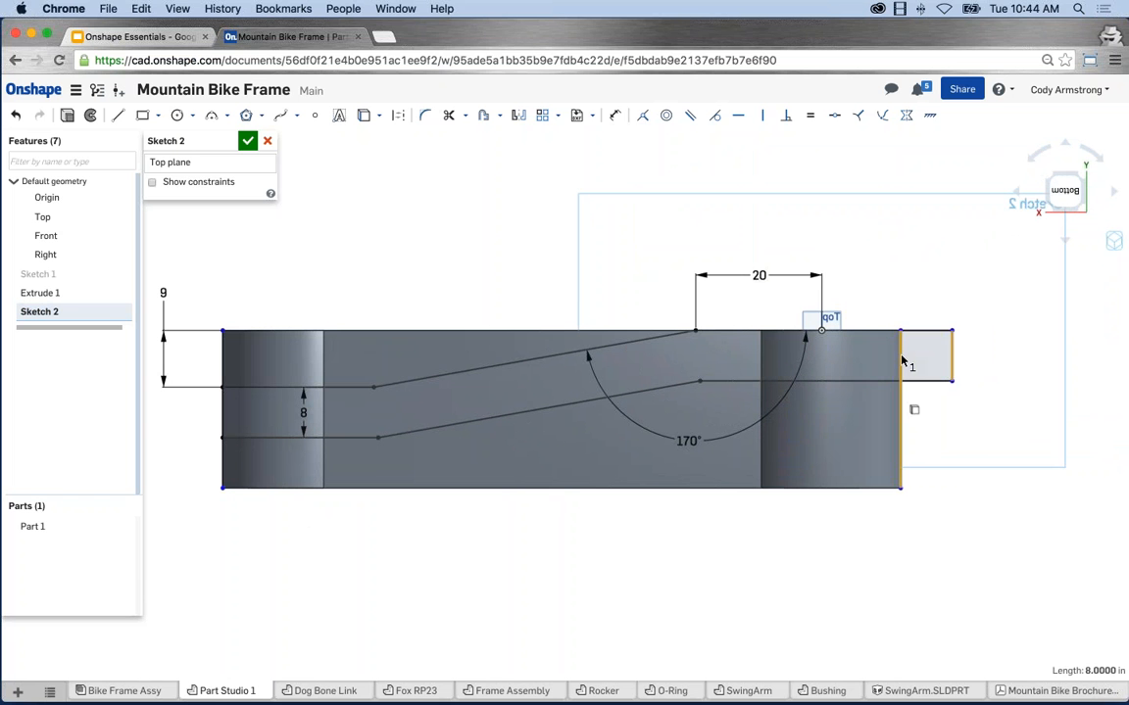
pyautogui.click(642, 116)
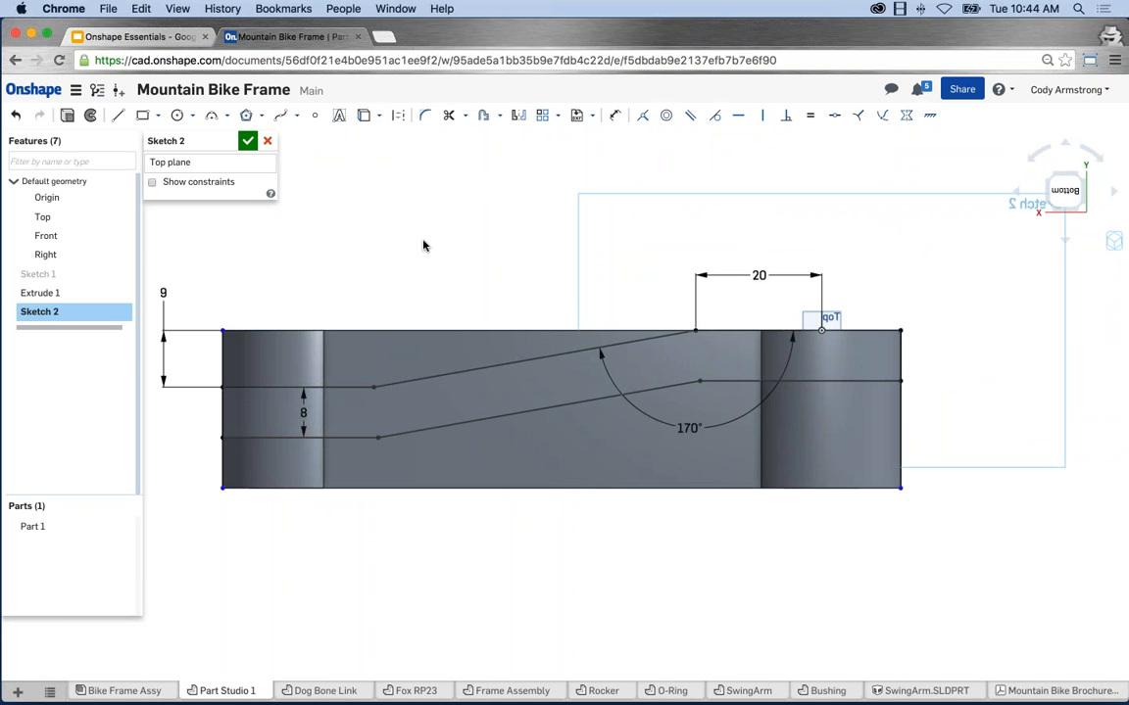
# Extrude Sketch 2 with a symmetric end type.
pyautogui.click(82, 127)
pyautogui.moveTo(497, 214); pyautogui.dragTo(412, 294, button='right')
pyautogui.click(201, 215)
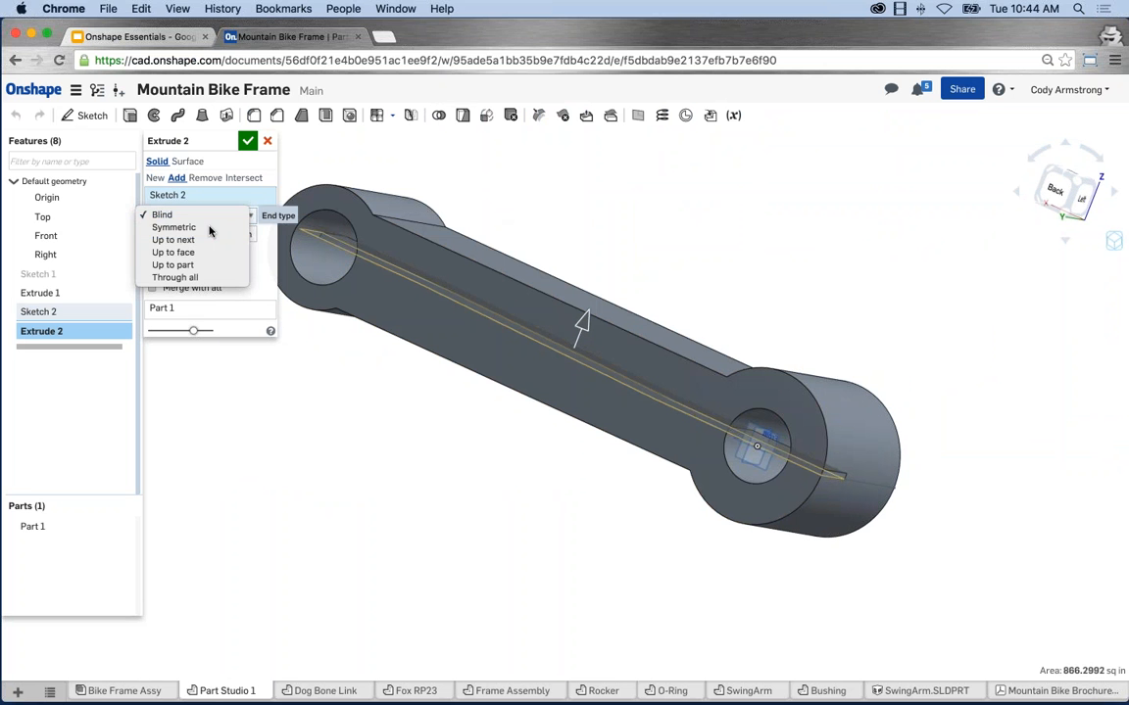
pyautogui.click(208, 228)
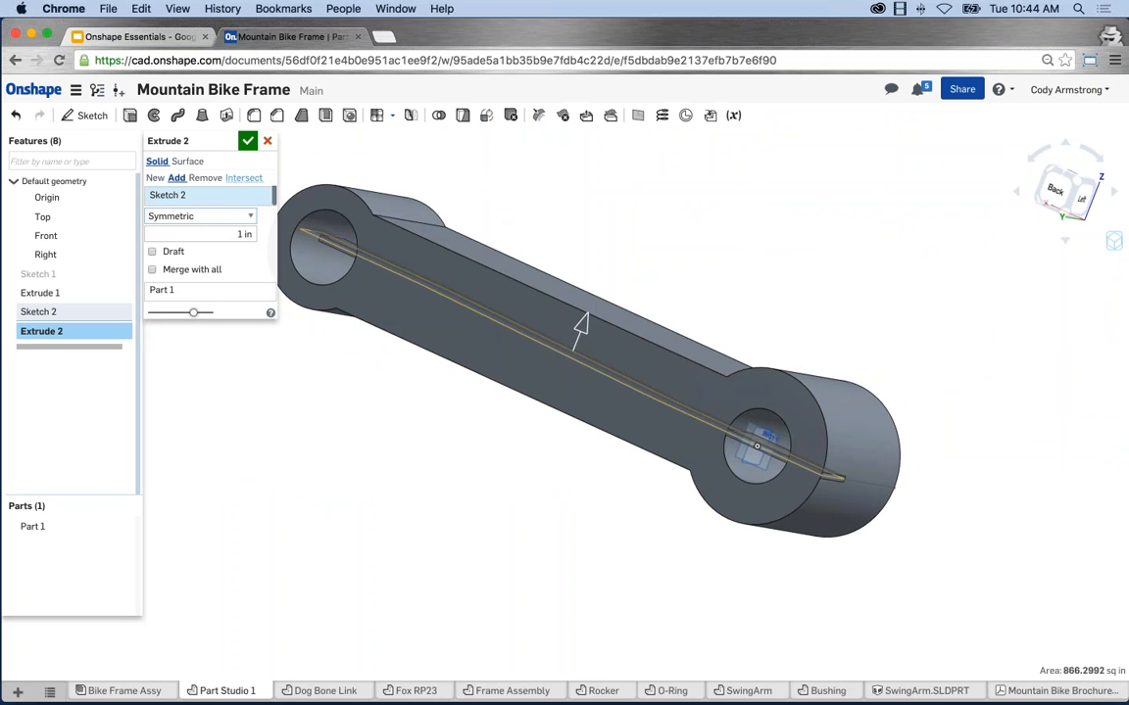
pyautogui.click(243, 178)
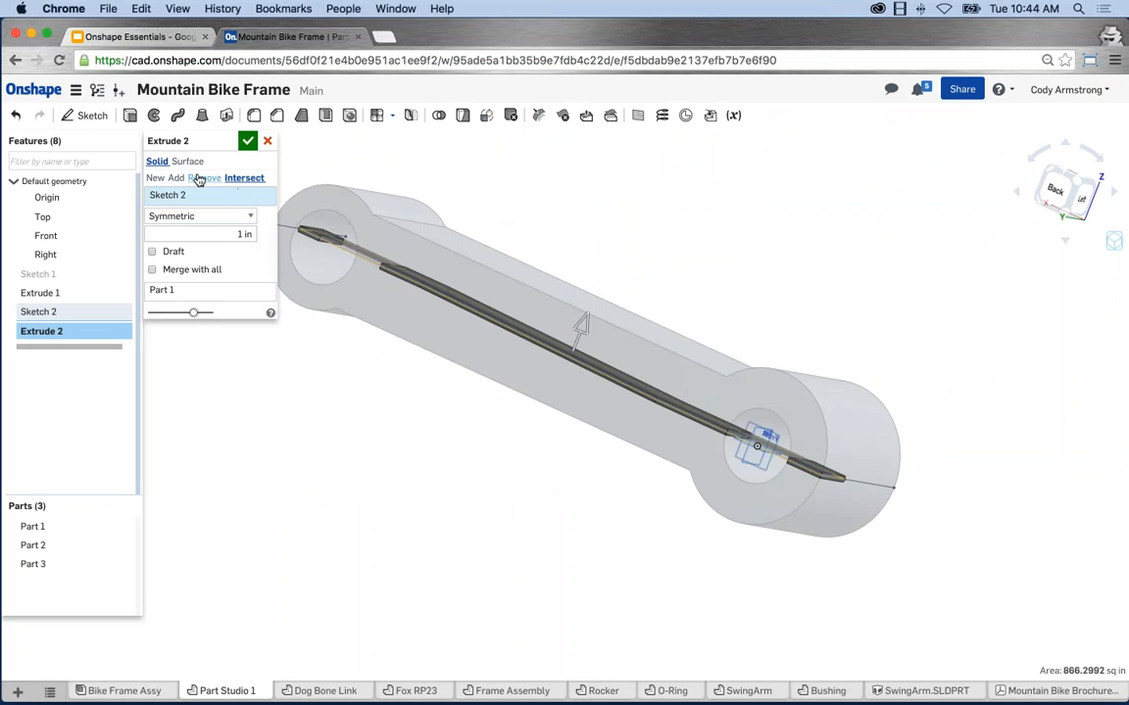
pyautogui.click(156, 183)
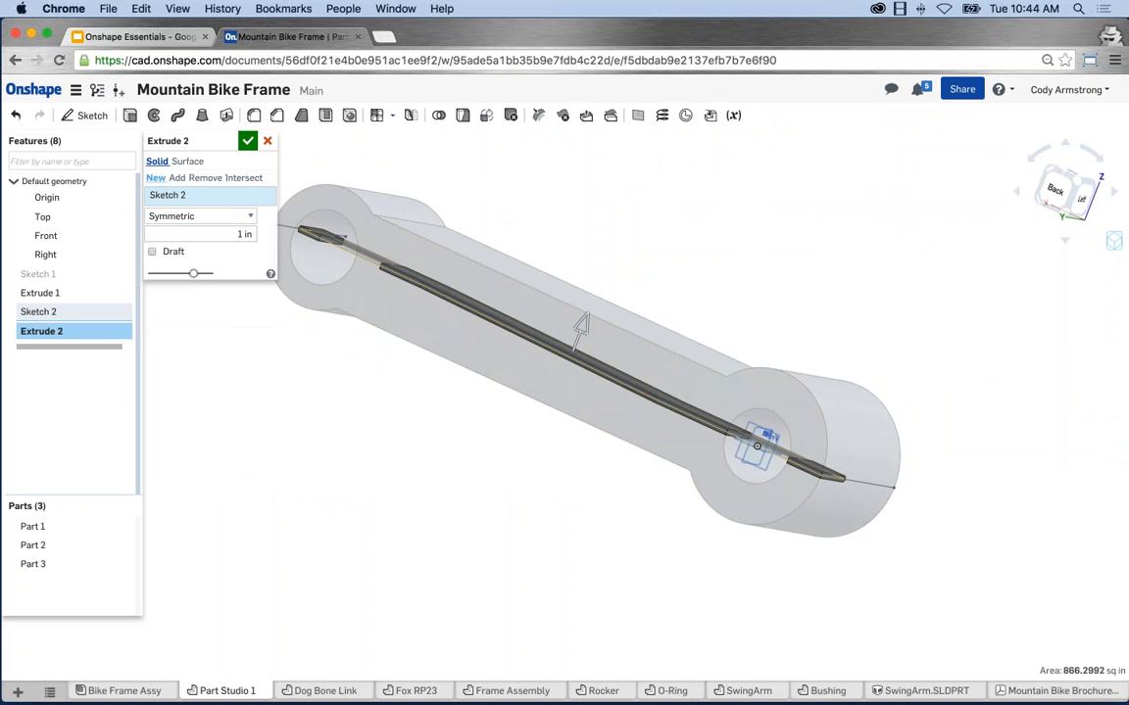
pyautogui.moveTo(349, 375); pyautogui.dragTo(270, 286, button='right')
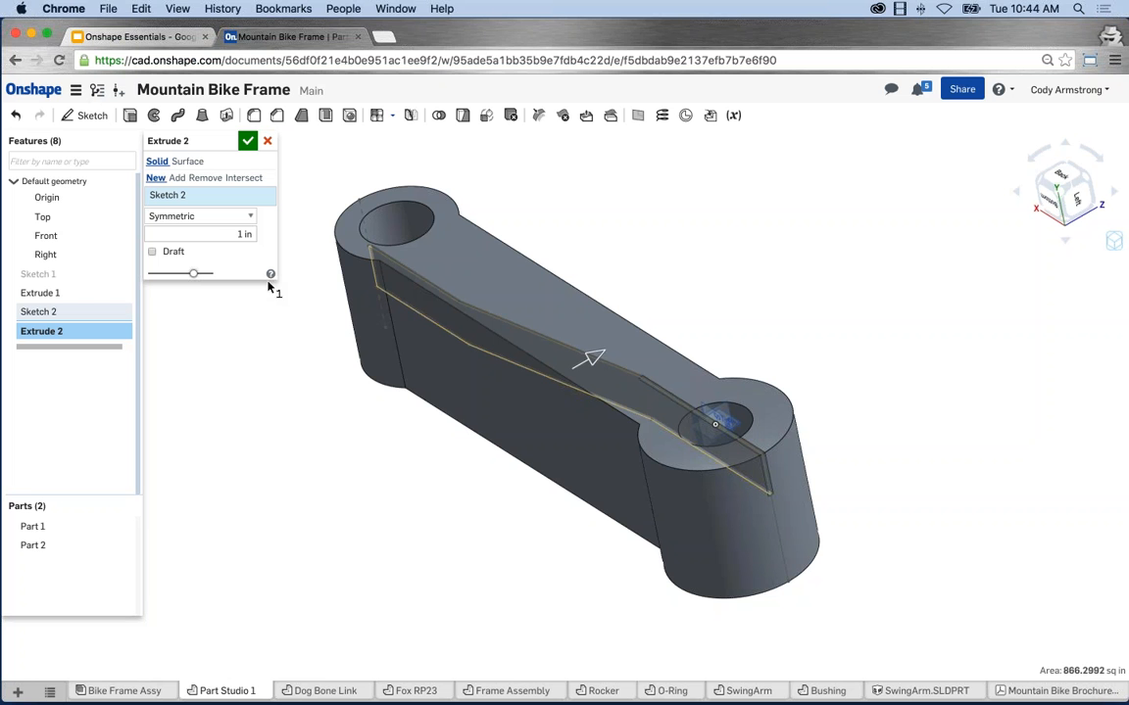
# Set the extrude depth to 25 in, intersect it with Part 1, and inspect the result.
pyautogui.click(233, 234)
pyautogui.write('25')
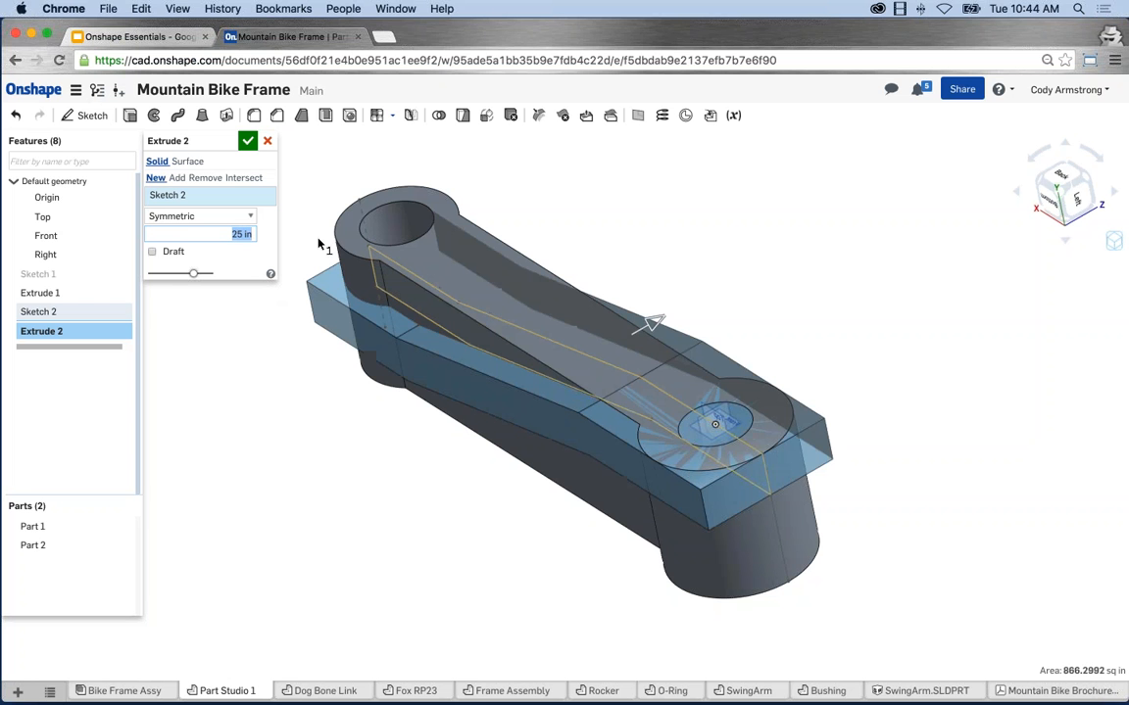
pyautogui.click(243, 177)
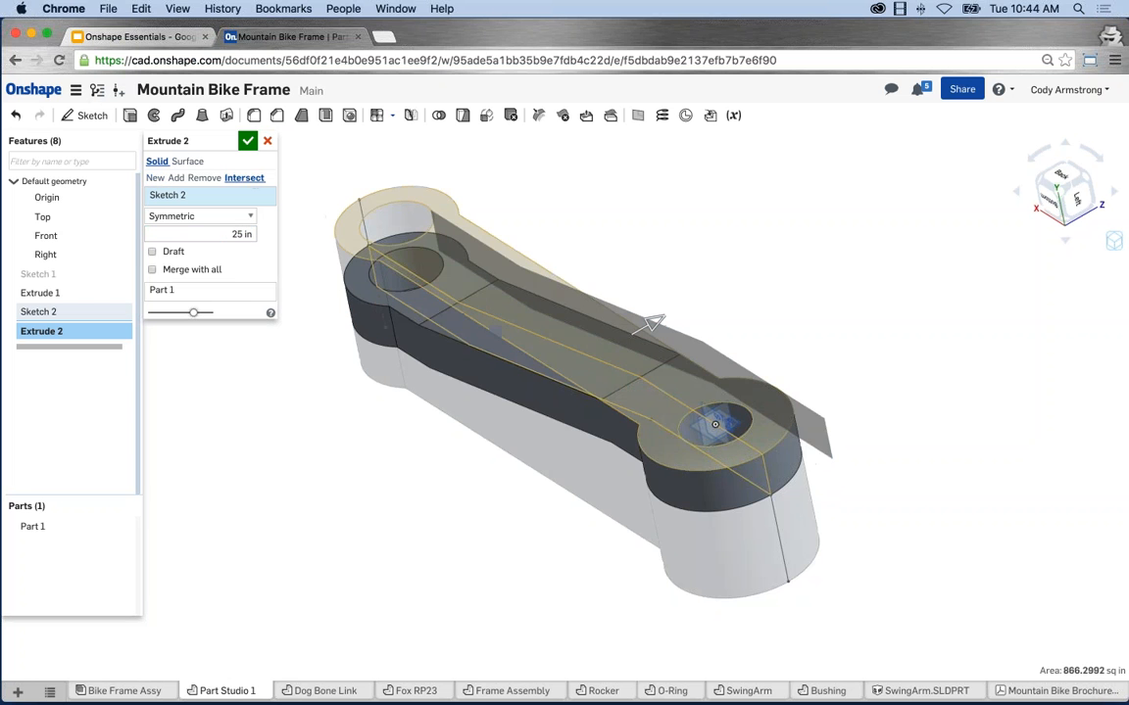
pyautogui.moveTo(393, 492)
pyautogui.mouseDown(button='right')
pyautogui.moveTo(415, 463)
pyautogui.moveTo(396, 499)
pyautogui.moveTo(403, 481)
pyautogui.moveTo(429, 471)
pyautogui.mouseUp(button='right')
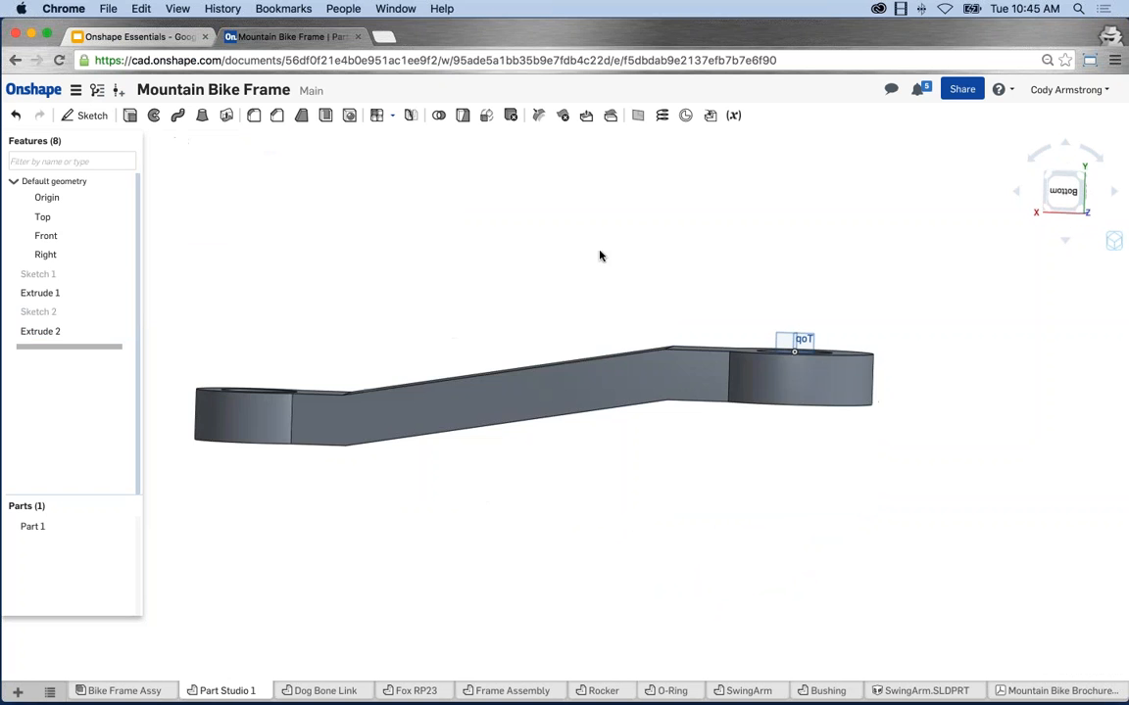
pyautogui.moveTo(601, 252)
pyautogui.mouseDown(button='right')
pyautogui.moveTo(551, 325)
pyautogui.moveTo(442, 331)
pyautogui.moveTo(522, 321)
pyautogui.moveTo(538, 367)
pyautogui.moveTo(467, 329)
pyautogui.mouseUp(button='right')
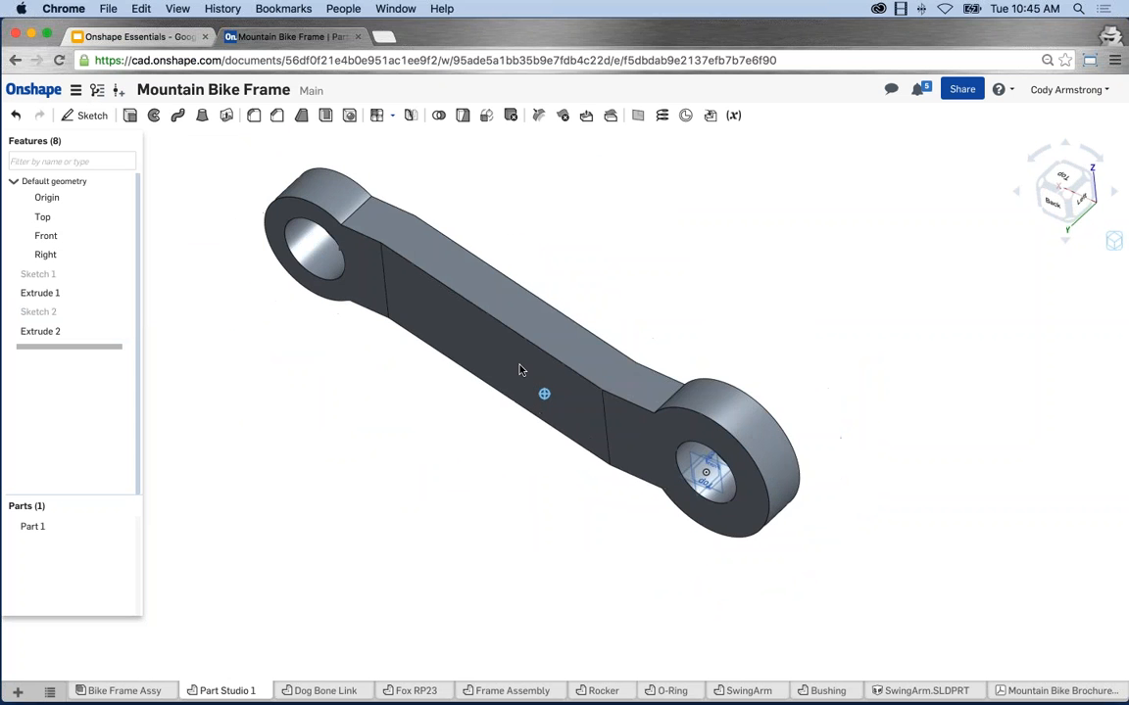
pyautogui.moveTo(521, 367); pyautogui.dragTo(572, 291, button='right')
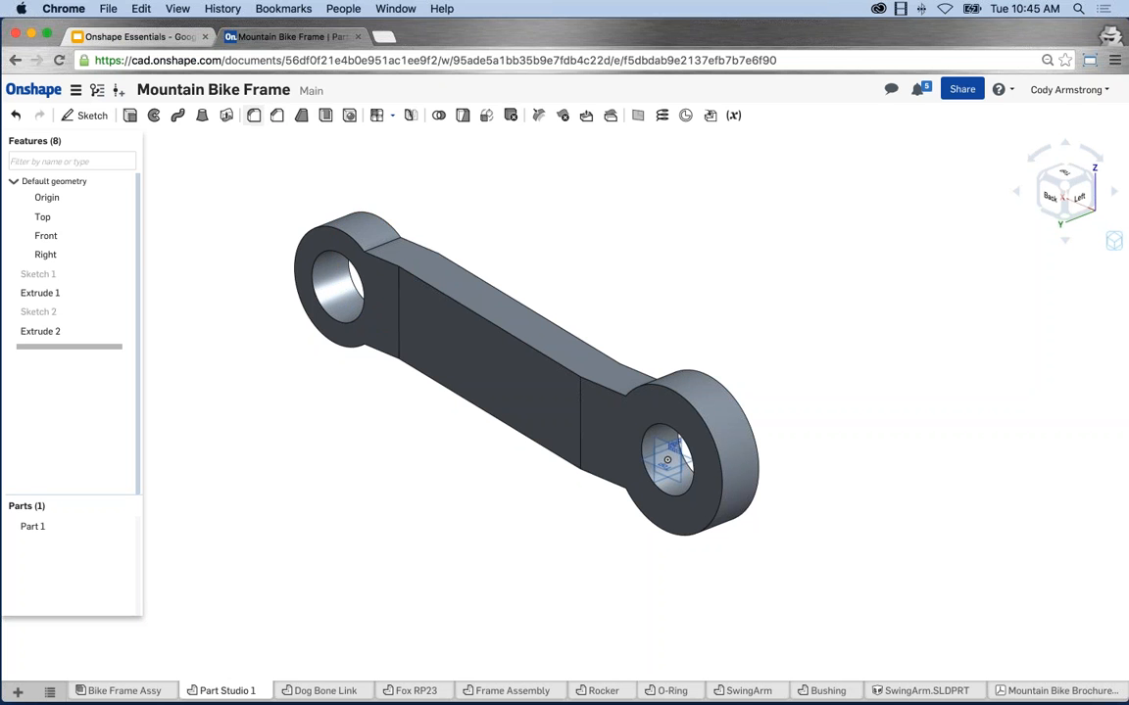
# Fillet the four edges where the web meets the end eyes with a 2 in radius.
pyautogui.click(254, 115)
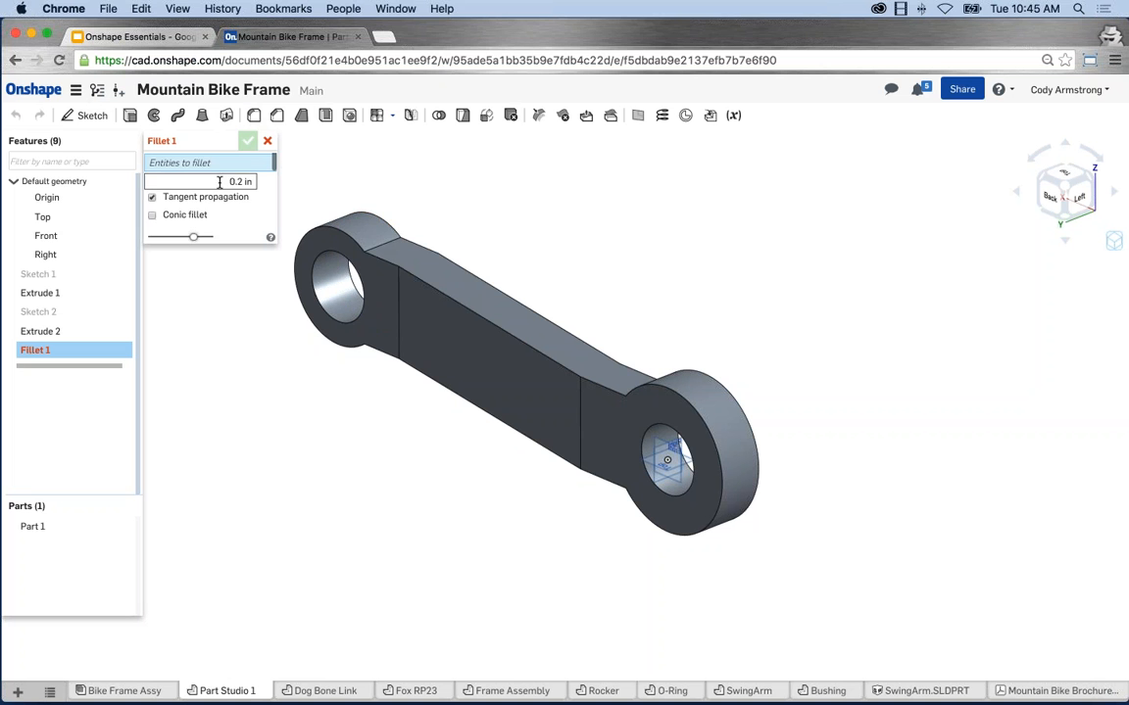
pyautogui.write('2')
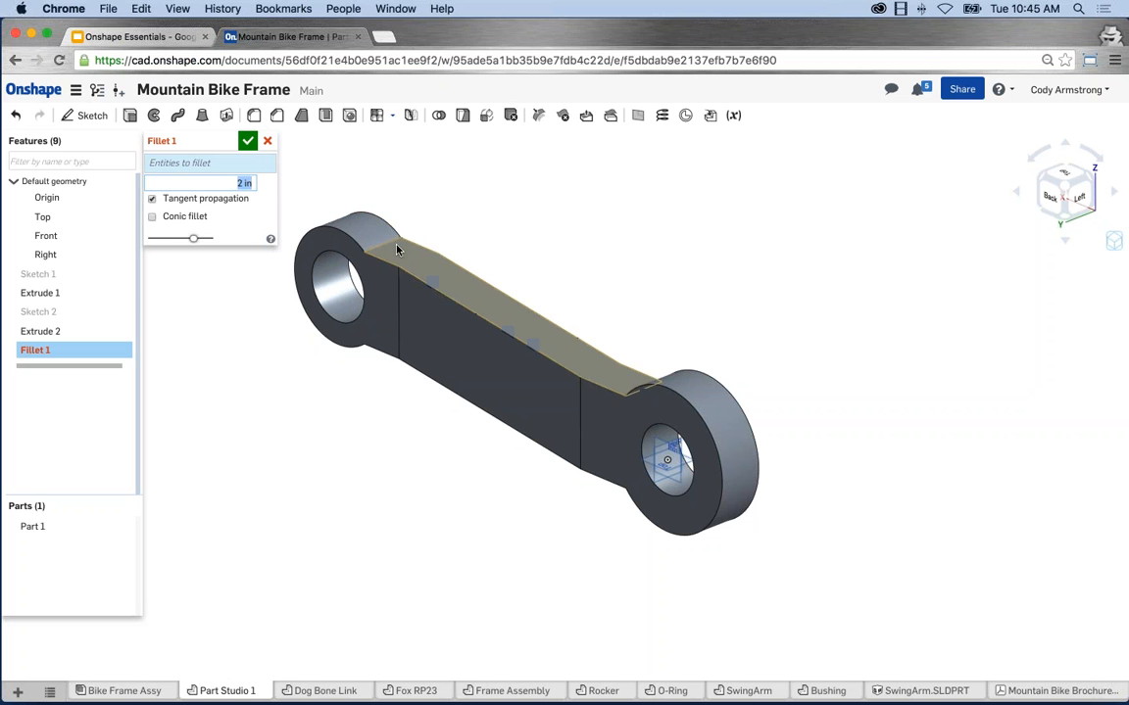
pyautogui.click(384, 242)
pyautogui.moveTo(578, 238); pyautogui.dragTo(673, 340, button='right')
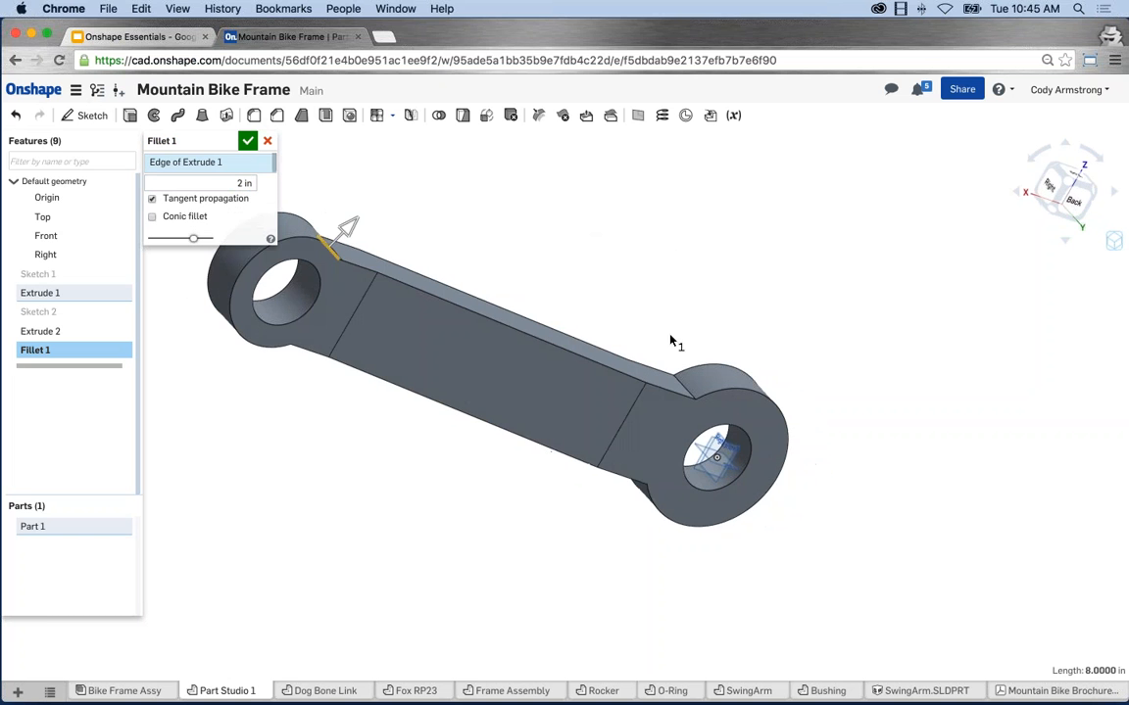
pyautogui.click(682, 387)
pyautogui.moveTo(461, 575); pyautogui.dragTo(585, 558, button='right')
pyautogui.click(583, 557)
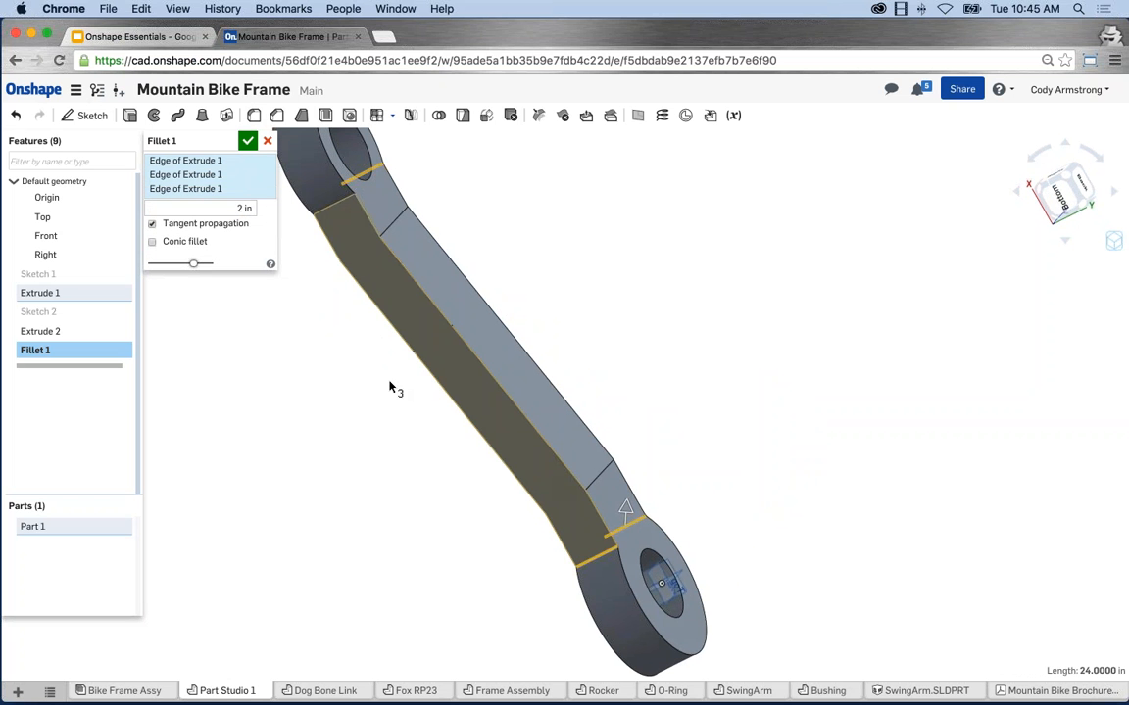
pyautogui.click(331, 208)
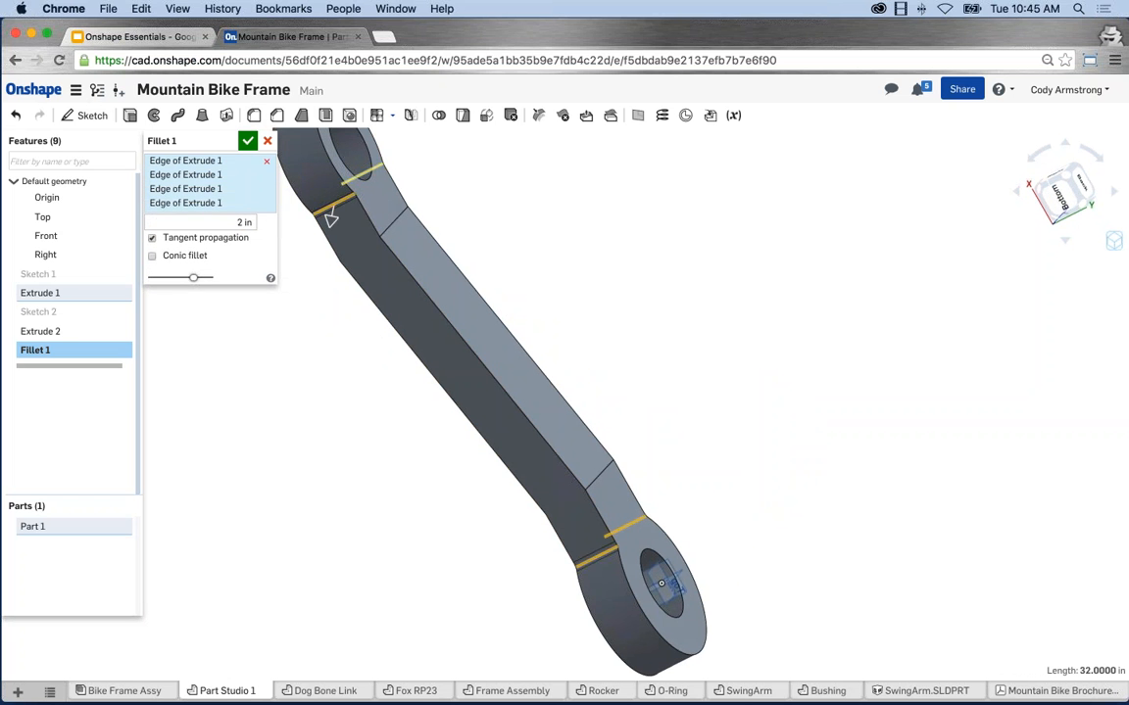
pyautogui.press('Return')
pyautogui.moveTo(663, 296); pyautogui.dragTo(615, 334, button='right')
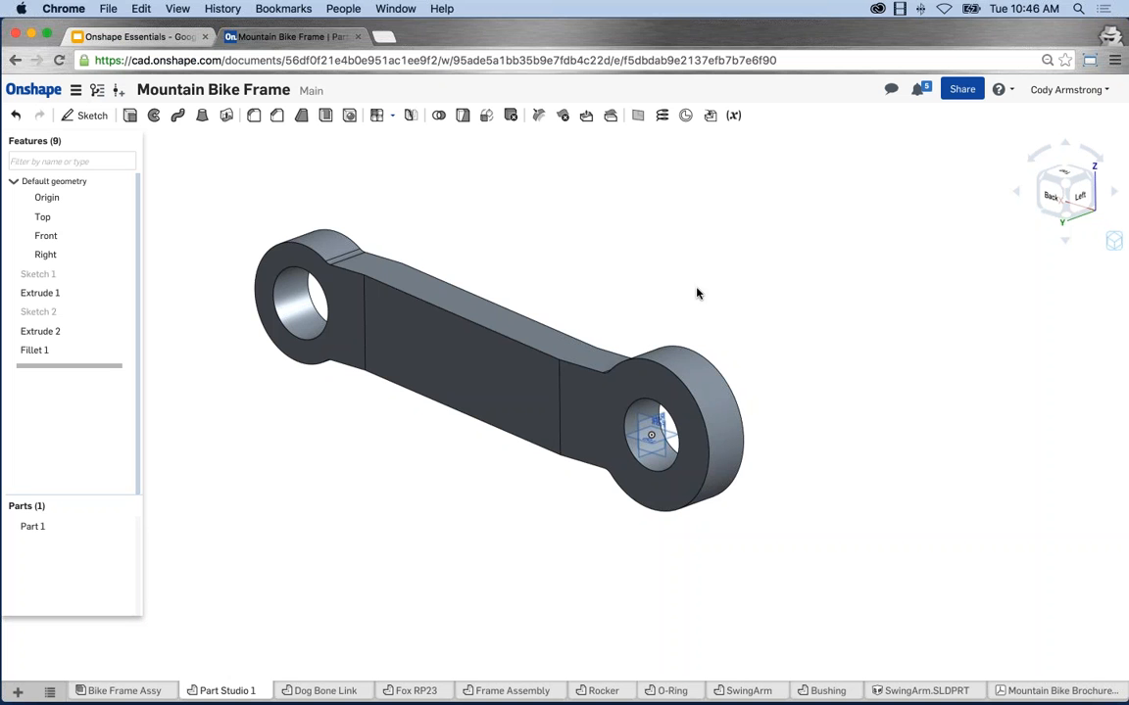
pyautogui.scroll(2, 609, 350)
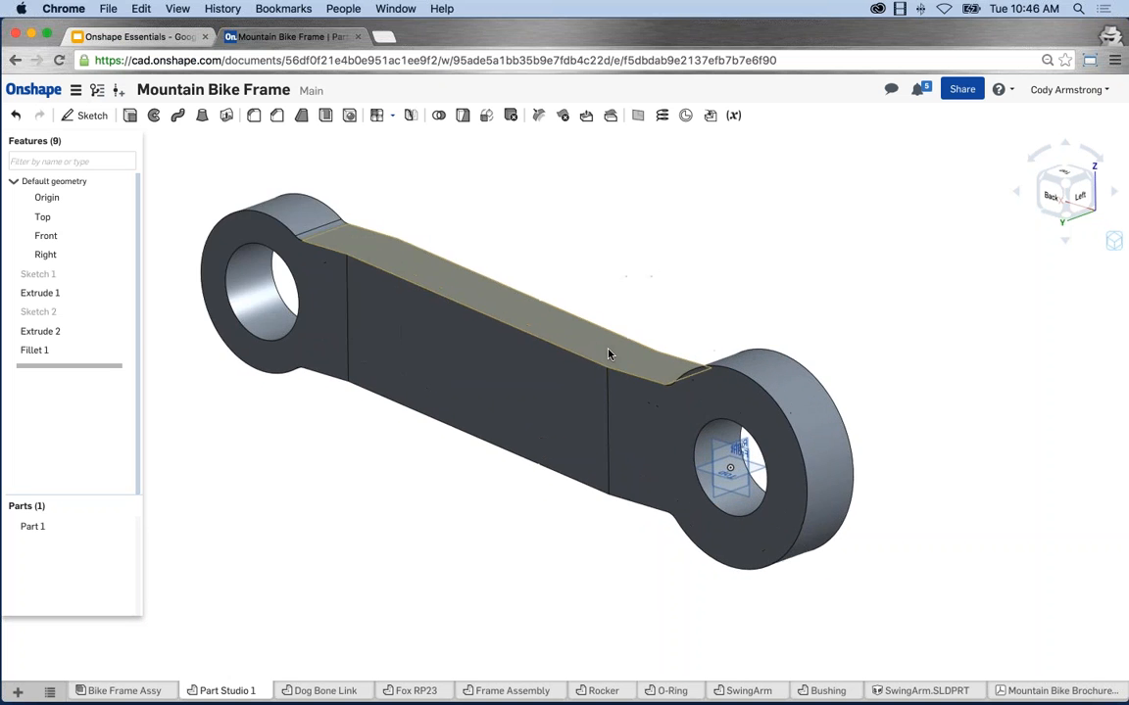
pyautogui.scroll(1, 609, 354)
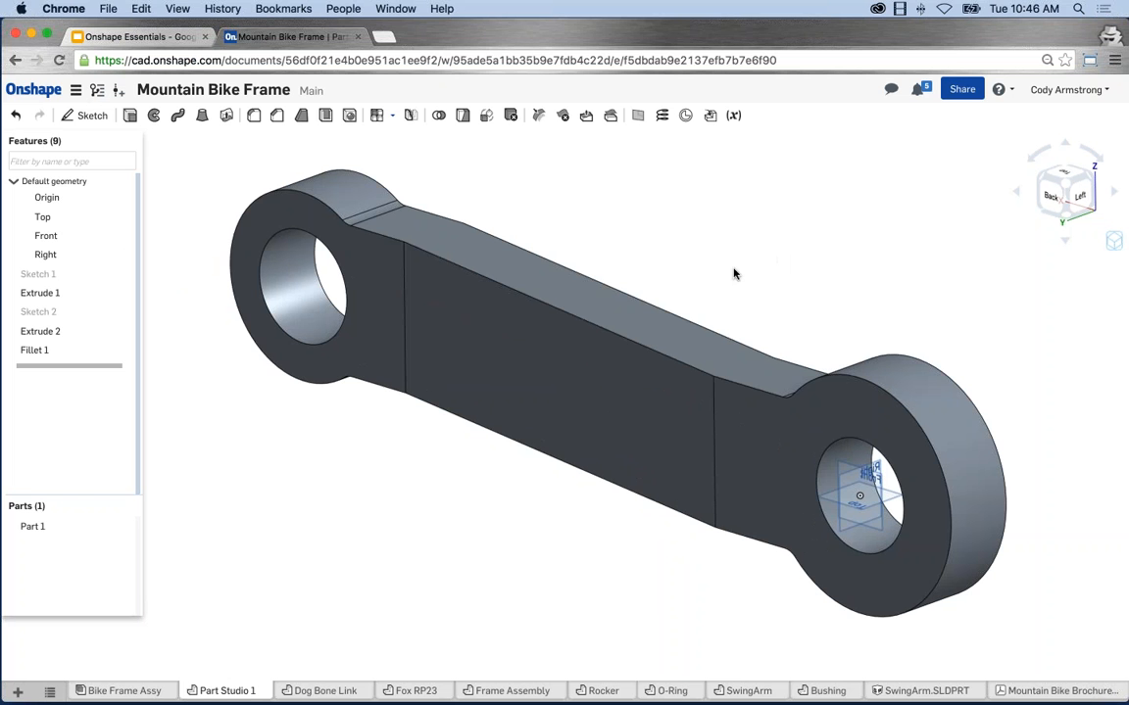
# Share the document with the colleague's e-mail address using 'Can edit & share' permission.
pyautogui.click(963, 90)
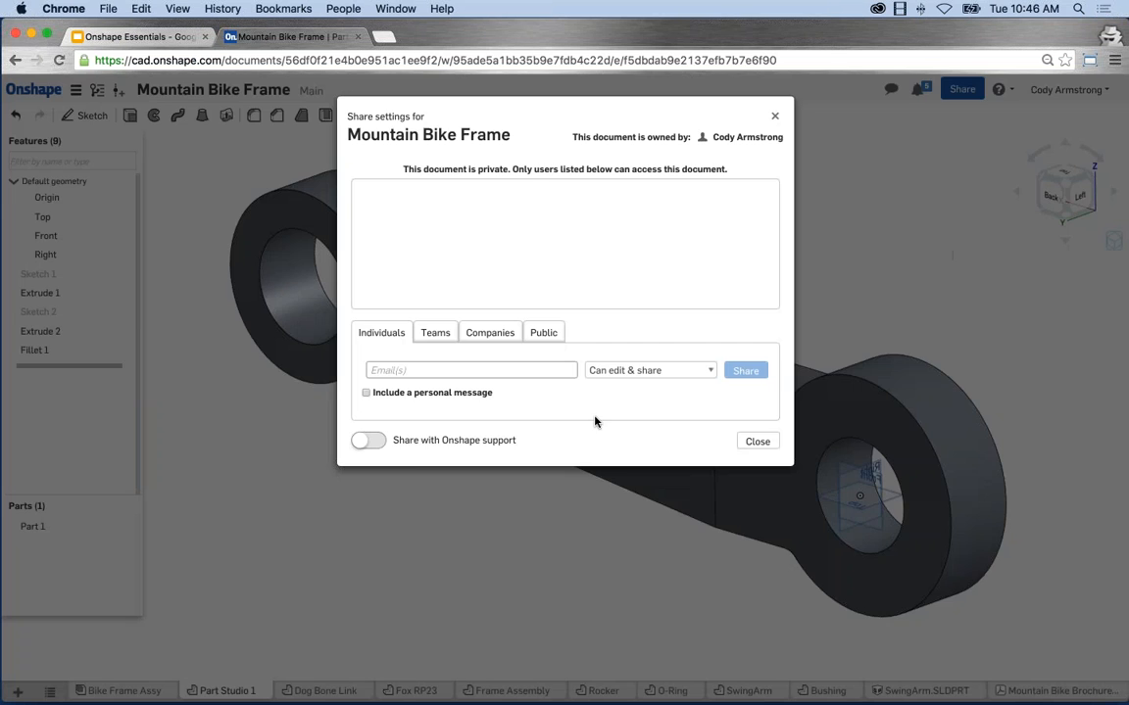
pyautogui.click(506, 369)
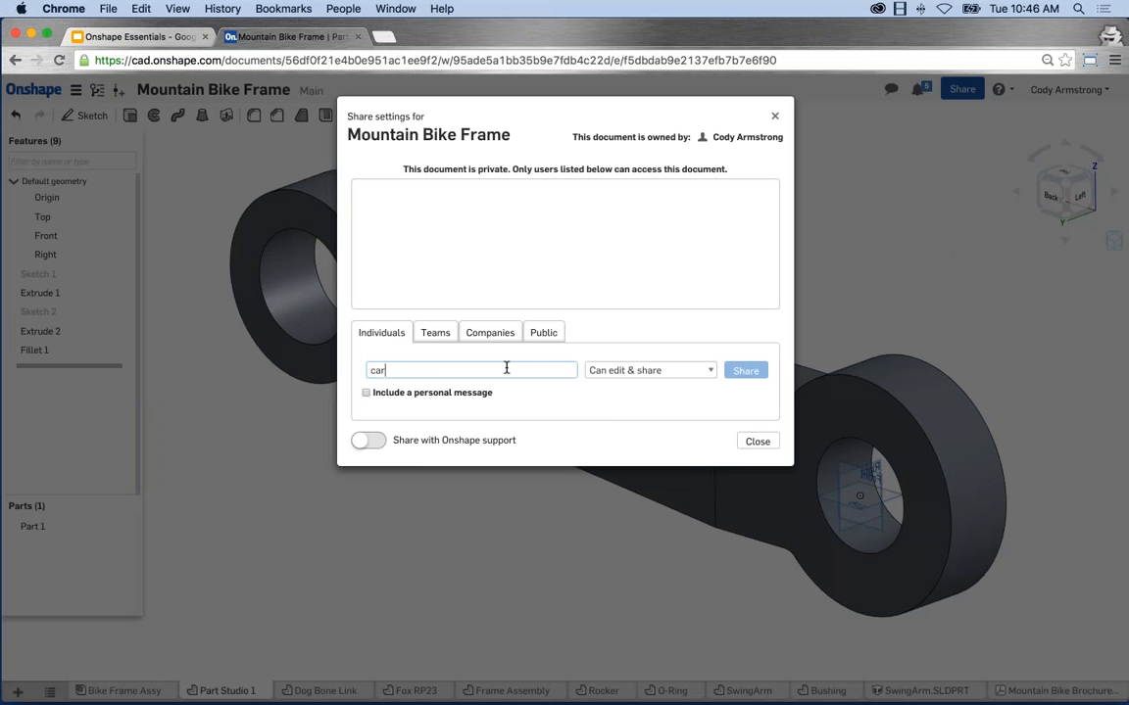
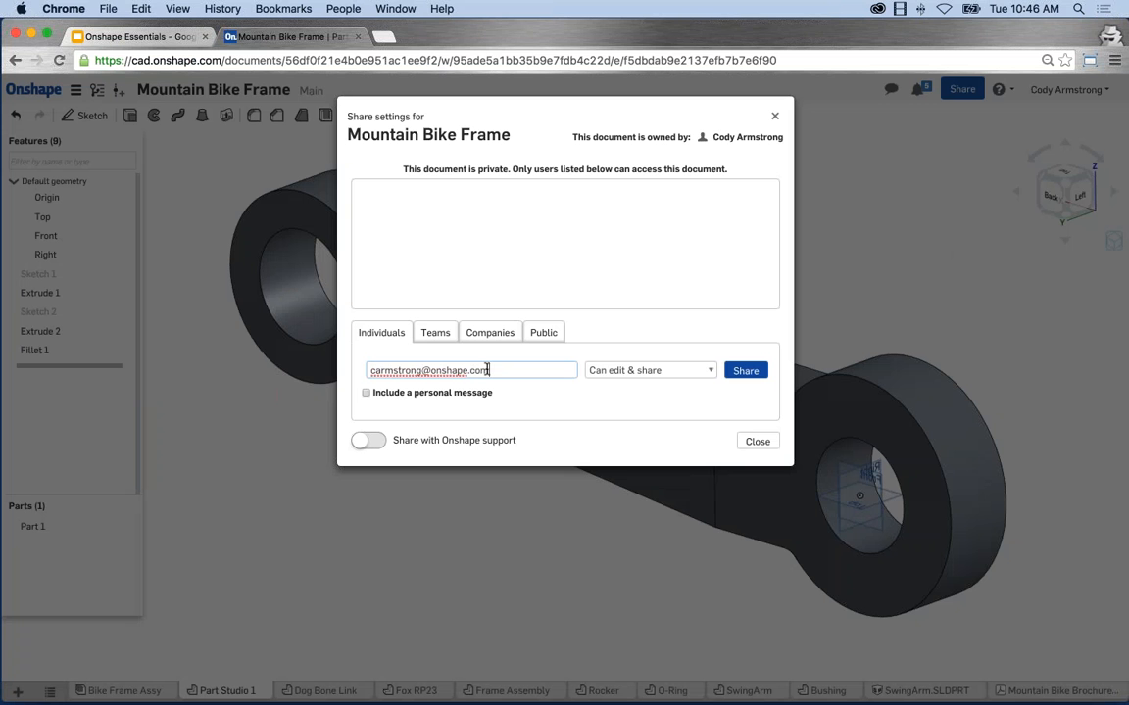
pyautogui.click(692, 375)
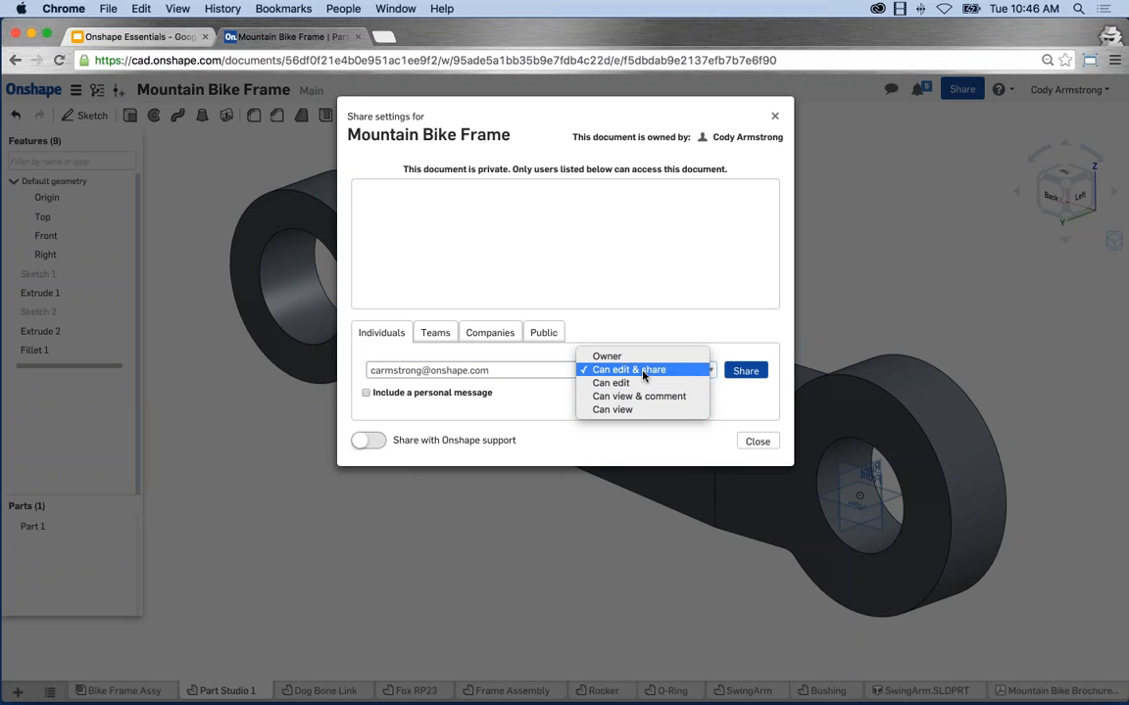
pyautogui.click(644, 372)
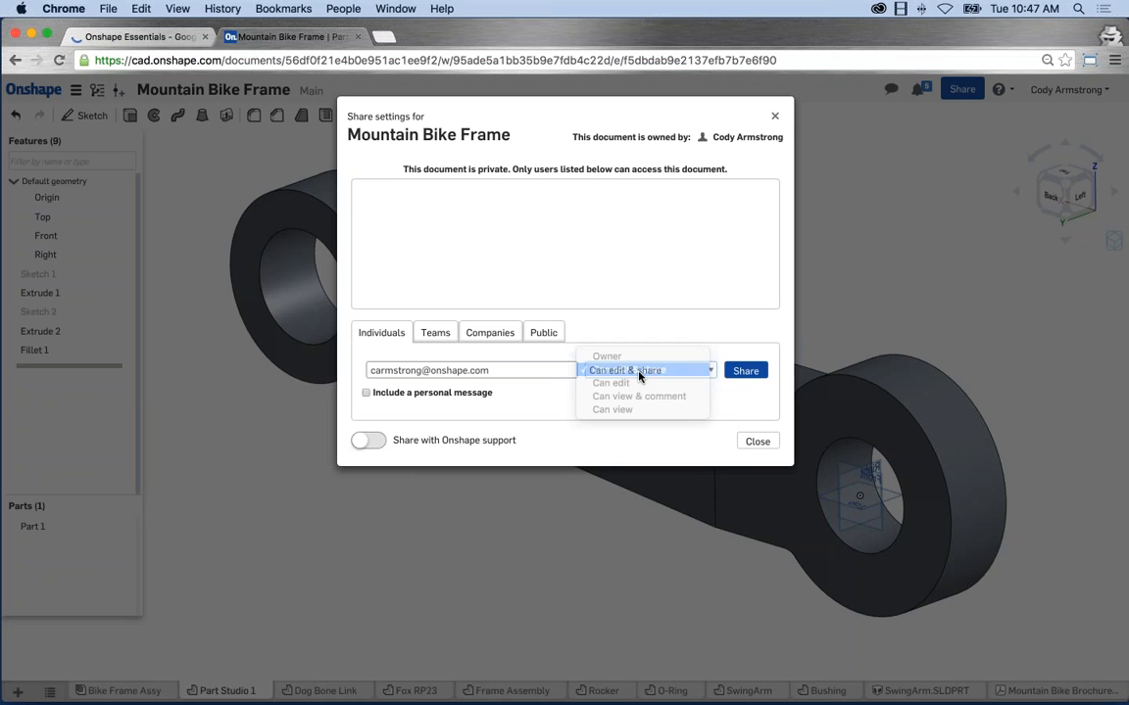
pyautogui.click(745, 371)
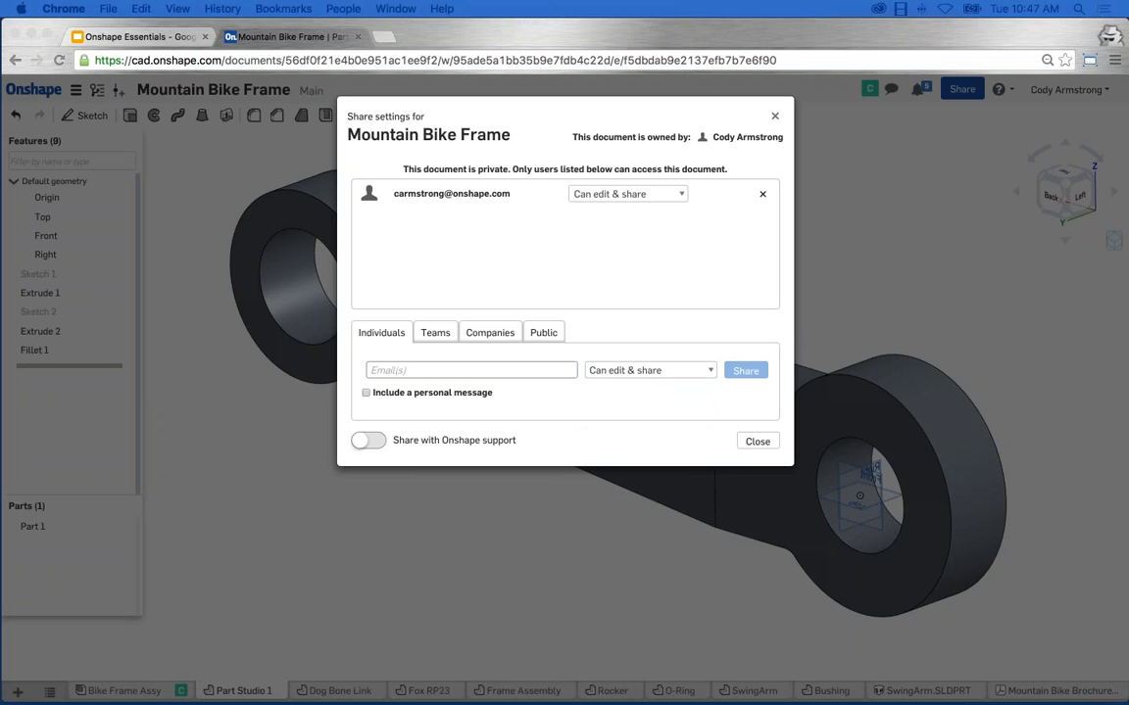
pyautogui.click(765, 443)
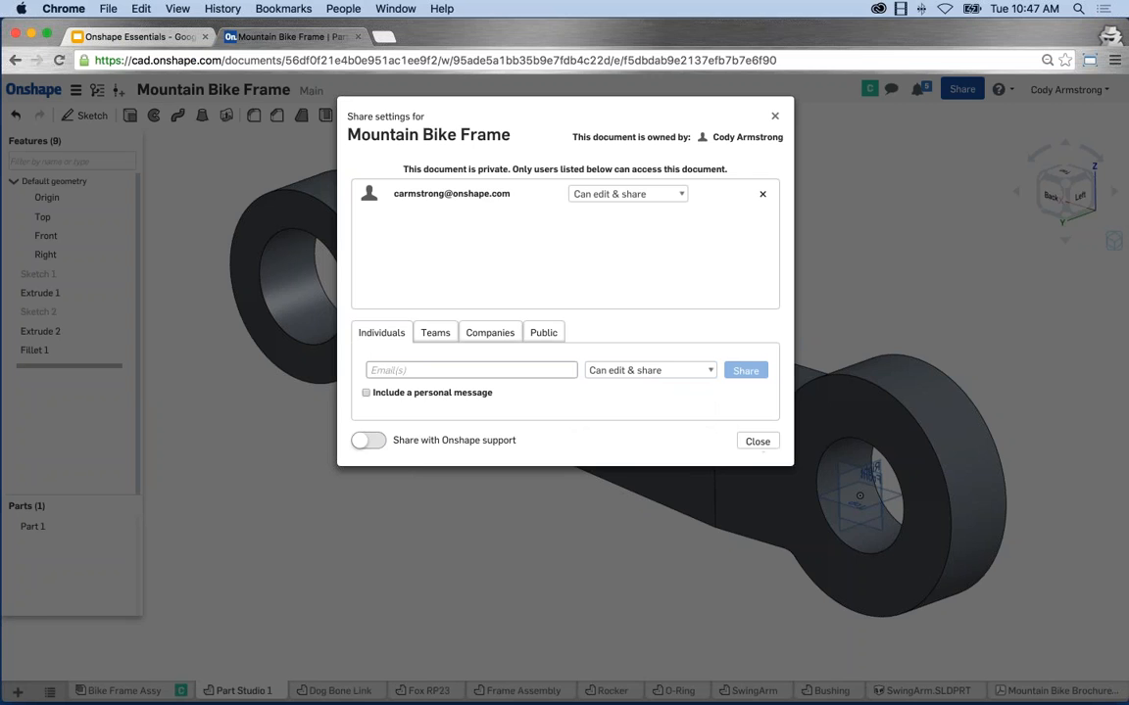
pyautogui.click(757, 441)
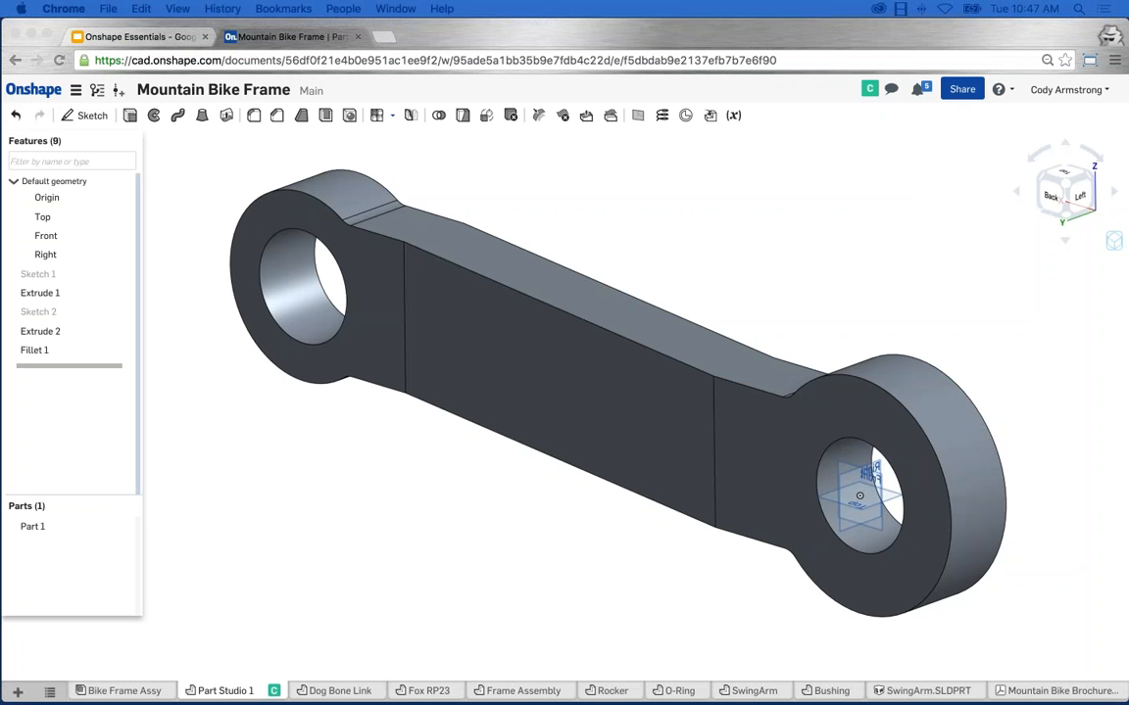
# Follow the collaborator's Shell 1 and Fillet 2 and orbit to see the hollowed pocket.
pyautogui.click(357, 581)
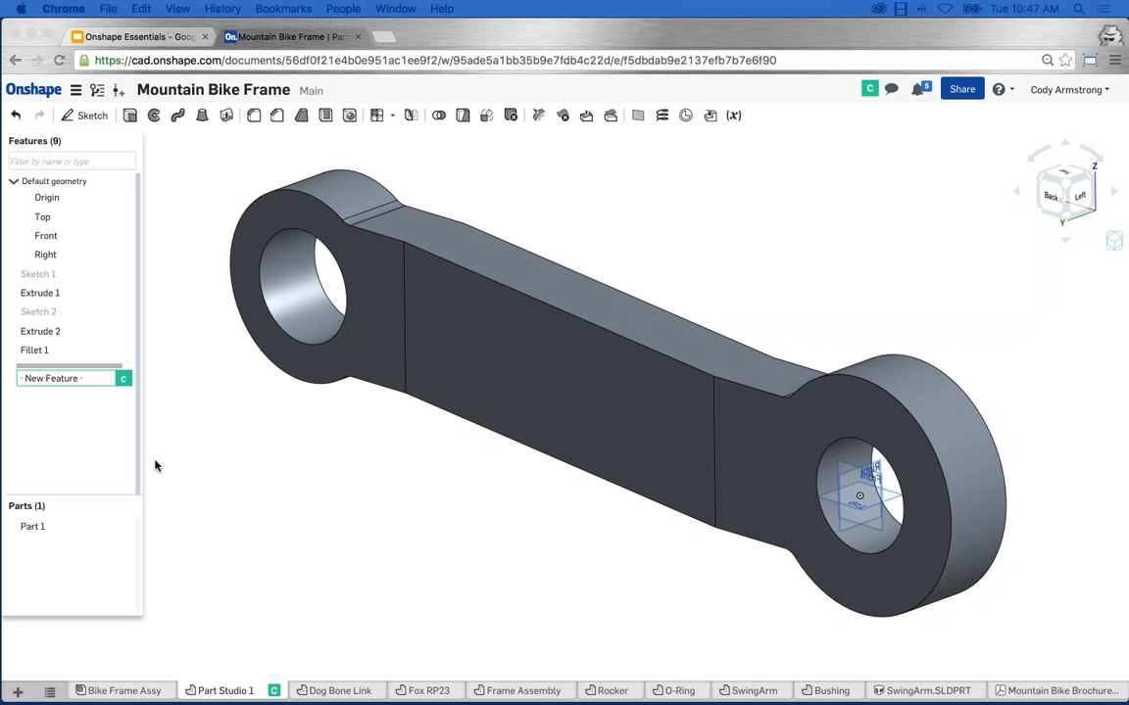
pyautogui.click(214, 469)
pyautogui.moveTo(21, 382)
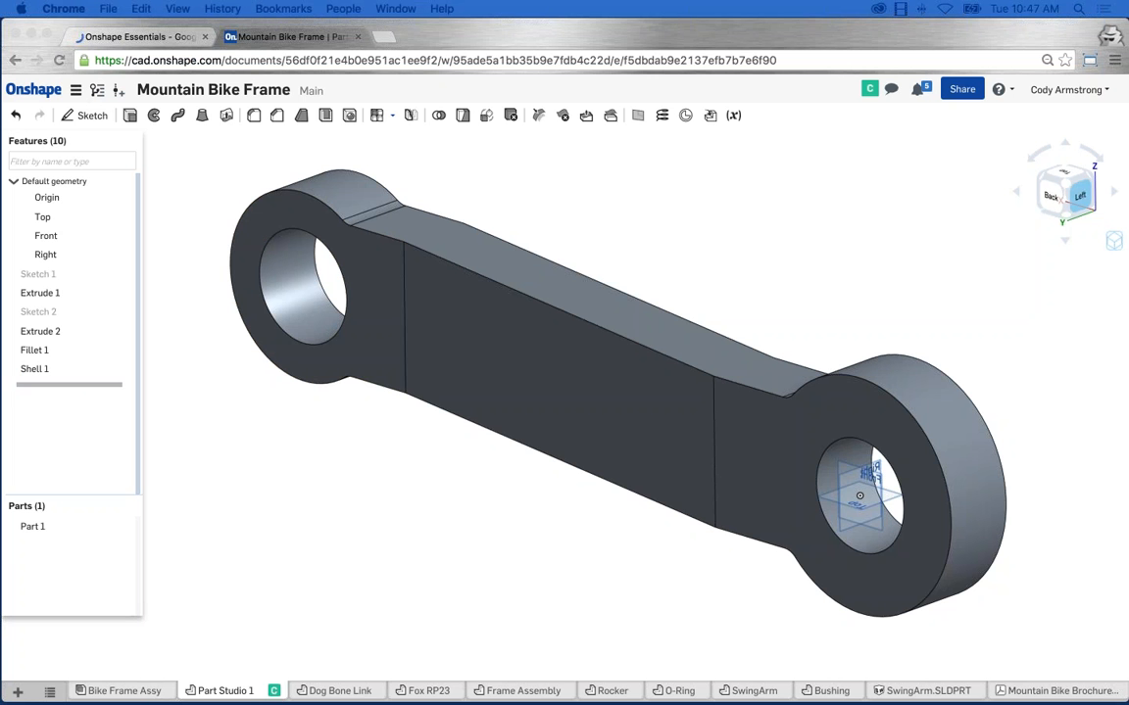
pyautogui.moveTo(779, 243)
pyautogui.mouseDown(button='right')
pyautogui.moveTo(659, 226)
pyautogui.moveTo(609, 232)
pyautogui.moveTo(572, 257)
pyautogui.mouseUp(button='right')
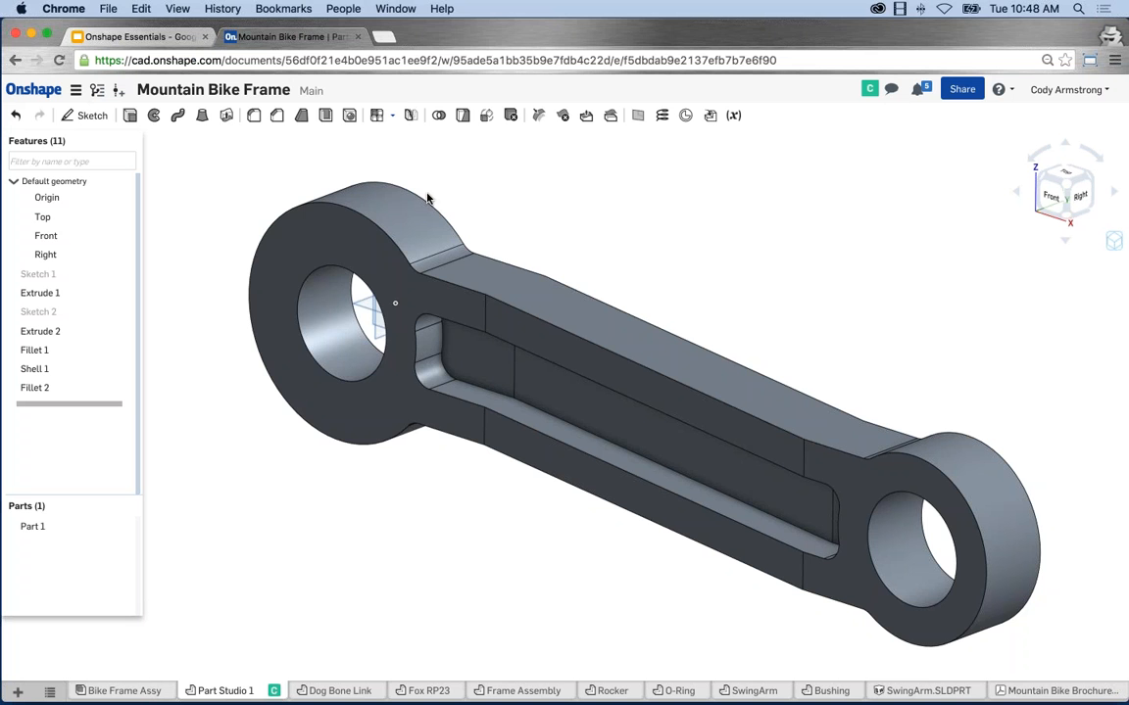
# Post 'Is this the right diameter?' on the hole edge, then close the Comments panel.
pyautogui.rightClick(325, 273)
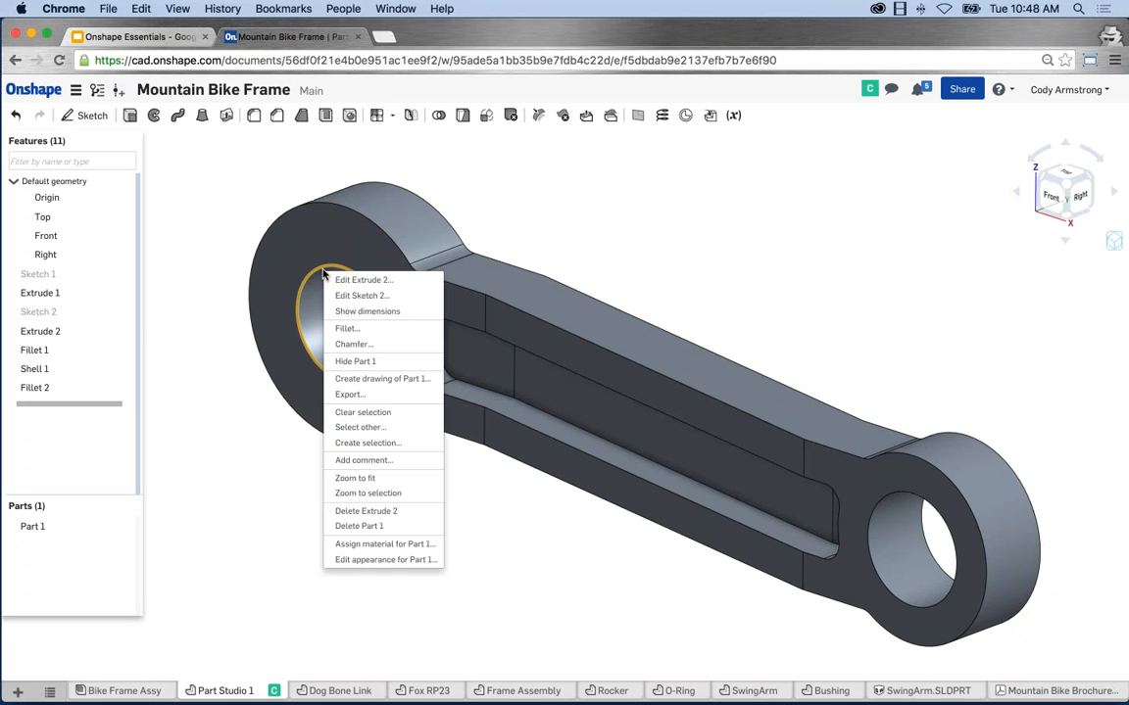
pyautogui.click(378, 459)
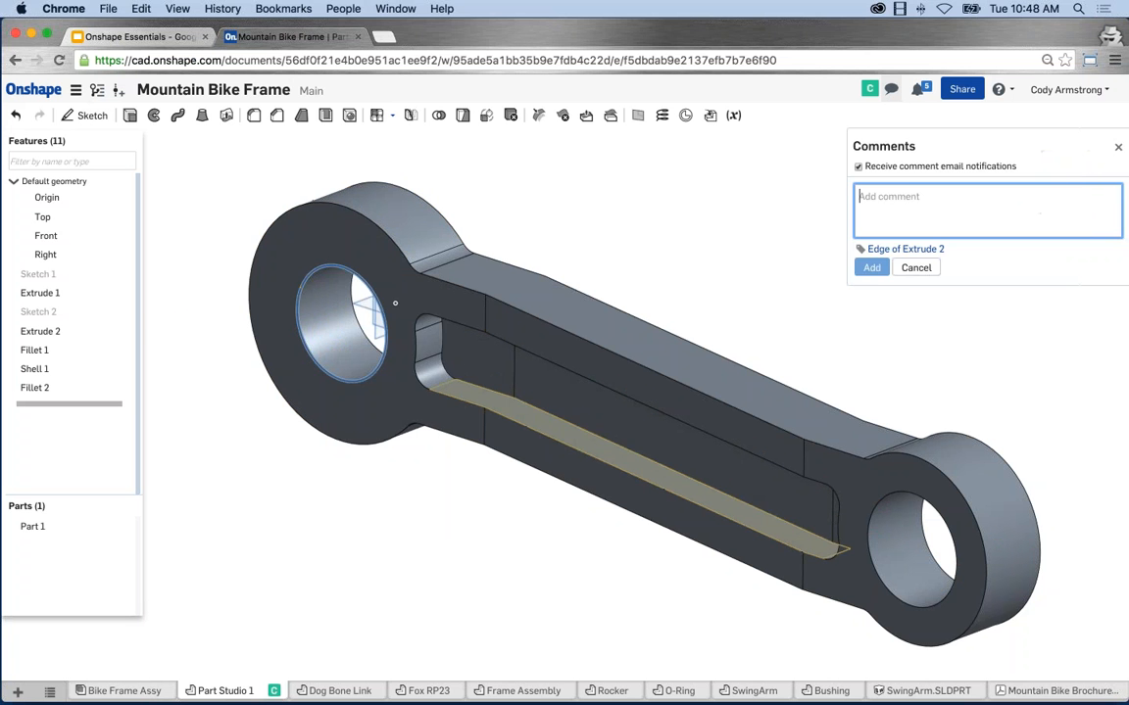
pyautogui.write('Is this the right diam')
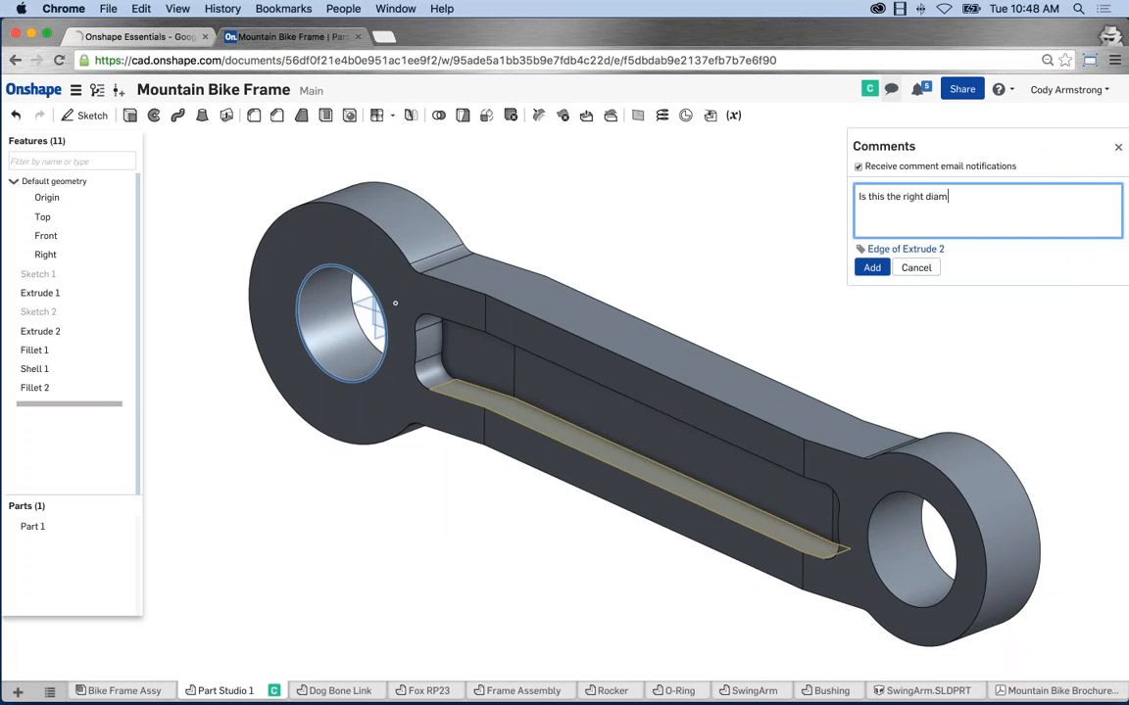
pyautogui.write('eter?')
pyautogui.click(870, 267)
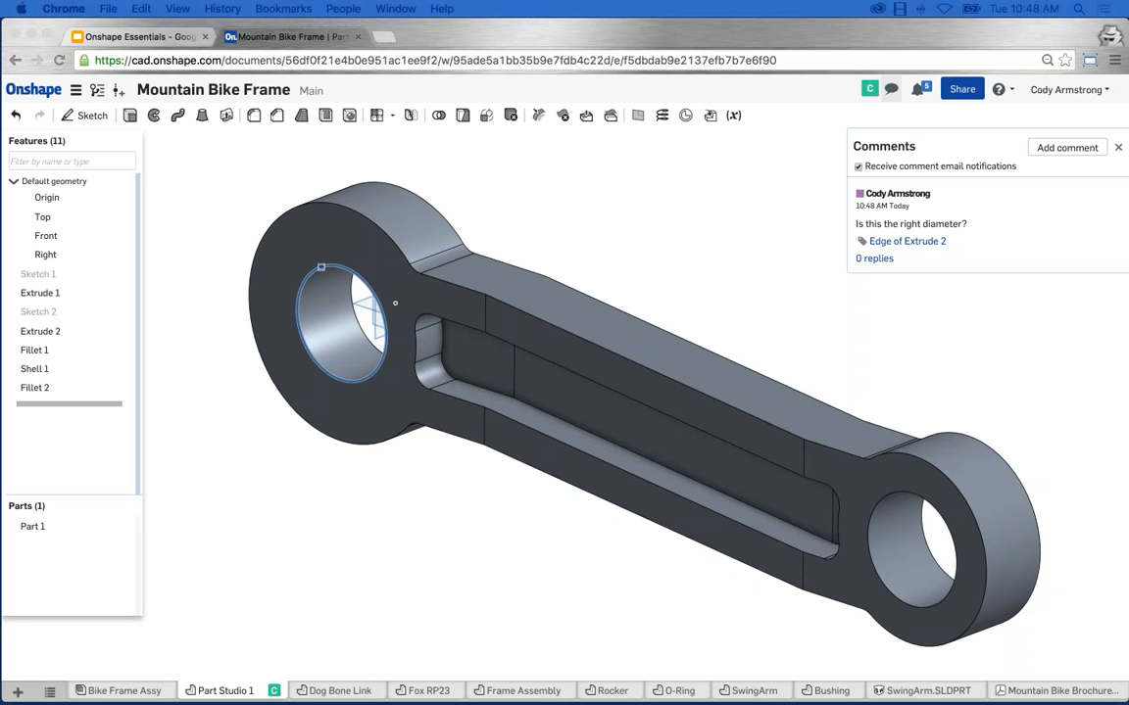
pyautogui.click(859, 290)
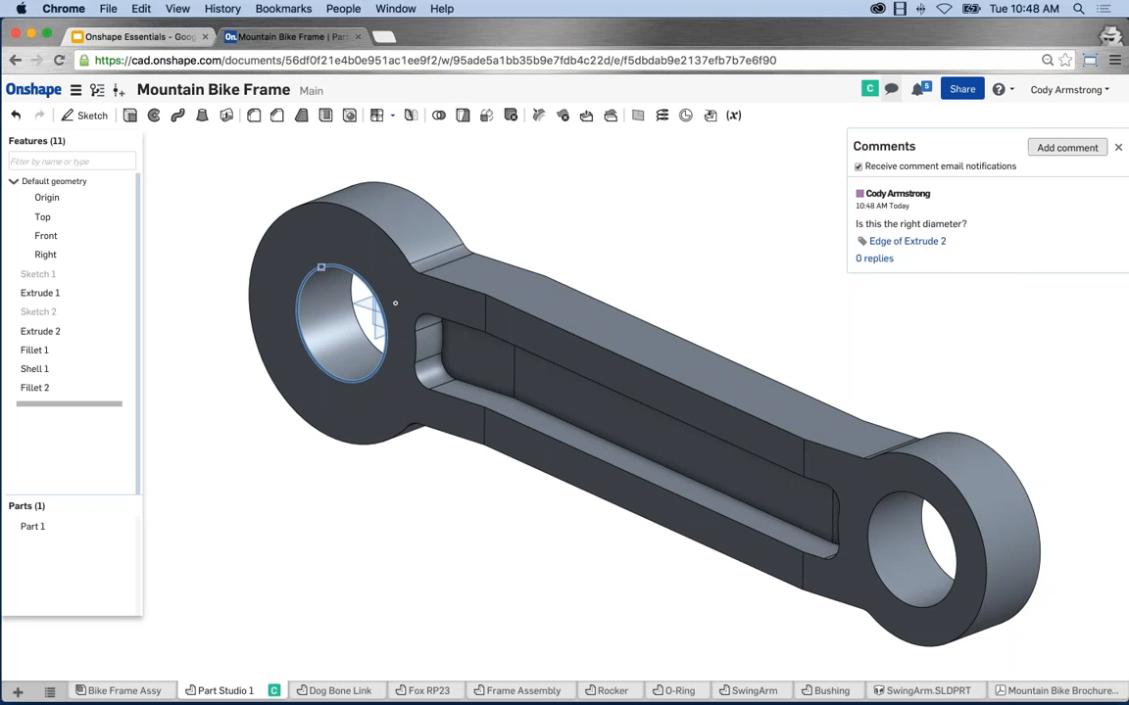
pyautogui.click(1118, 147)
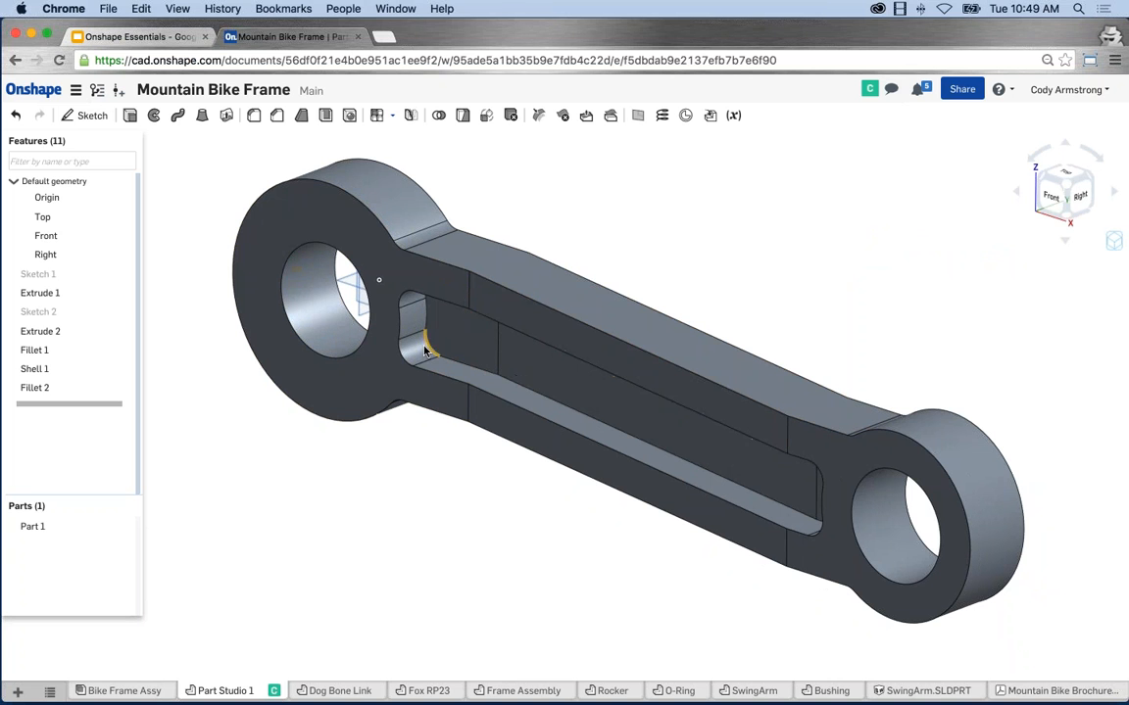
pyautogui.moveTo(786, 233); pyautogui.dragTo(796, 226, button='middle')
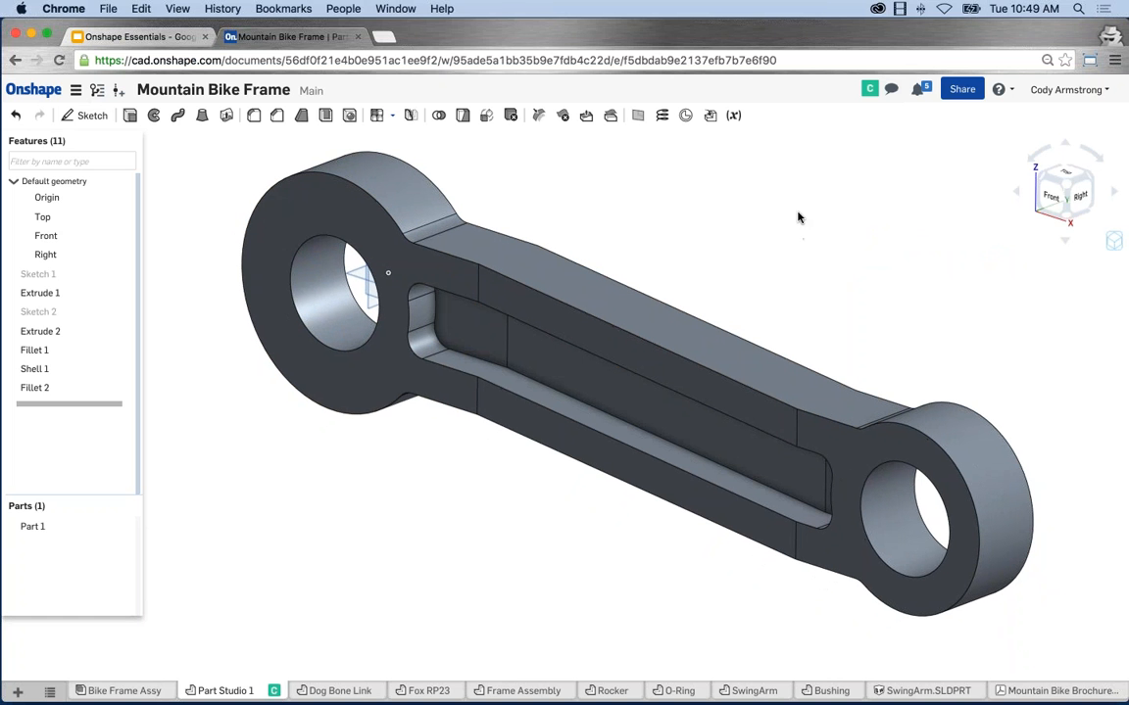
pyautogui.click(869, 90)
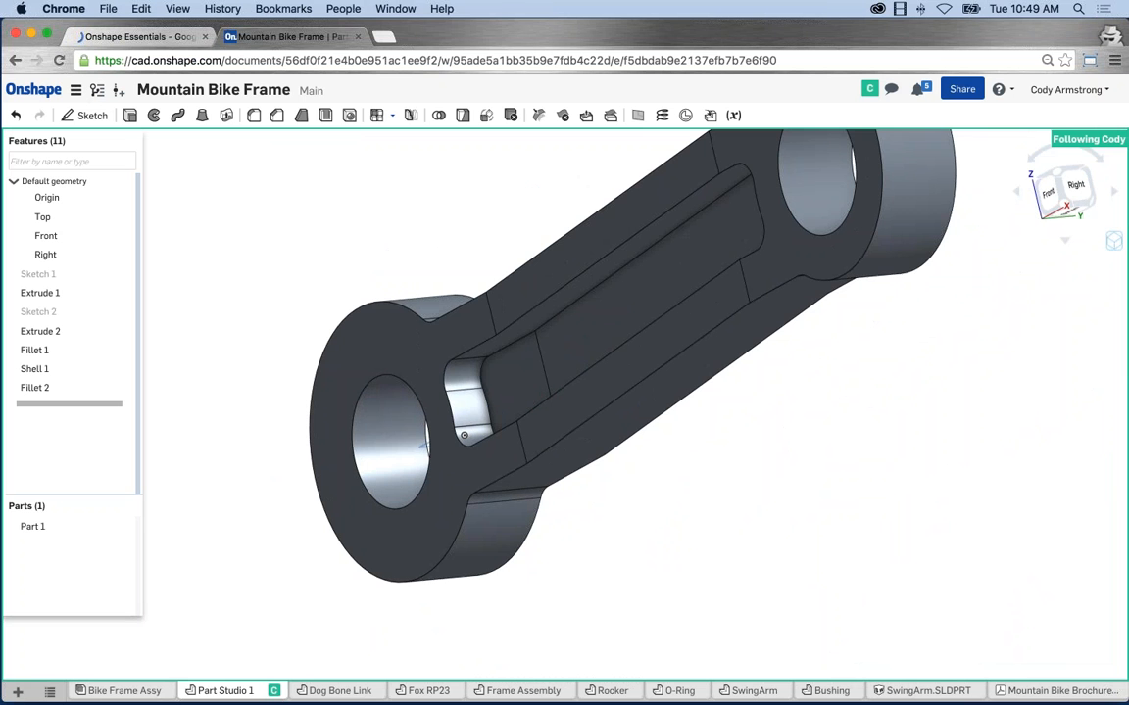
pyautogui.click(687, 542)
pyautogui.moveTo(638, 522); pyautogui.dragTo(776, 526, button='right')
pyautogui.scroll(-2, 776, 526)
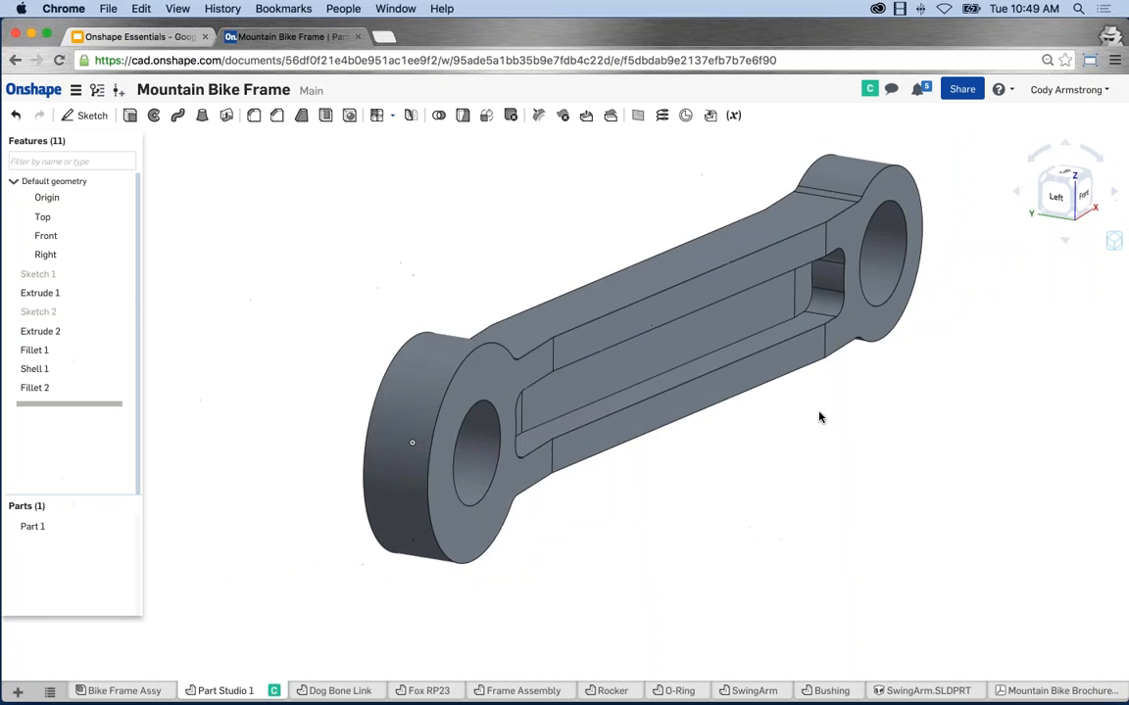
pyautogui.moveTo(820, 417); pyautogui.dragTo(720, 486, button='middle')
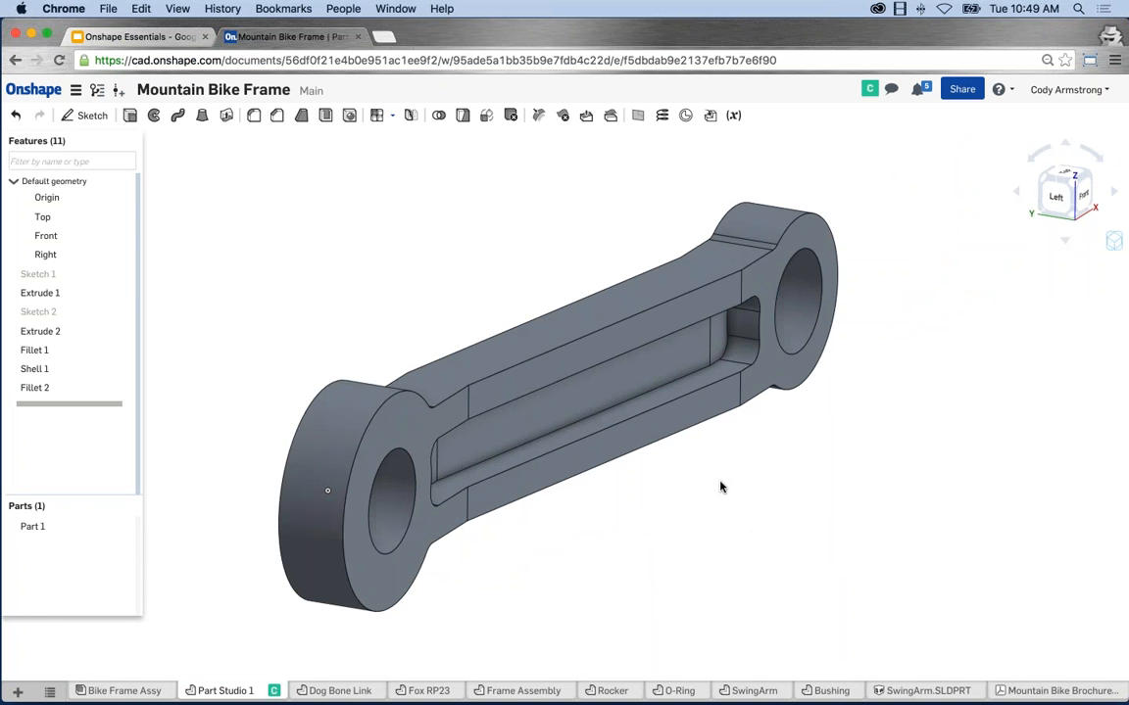
# Switch to Bike Frame Assy and orbit to view the shock and swing arm.
pyautogui.click(122, 691)
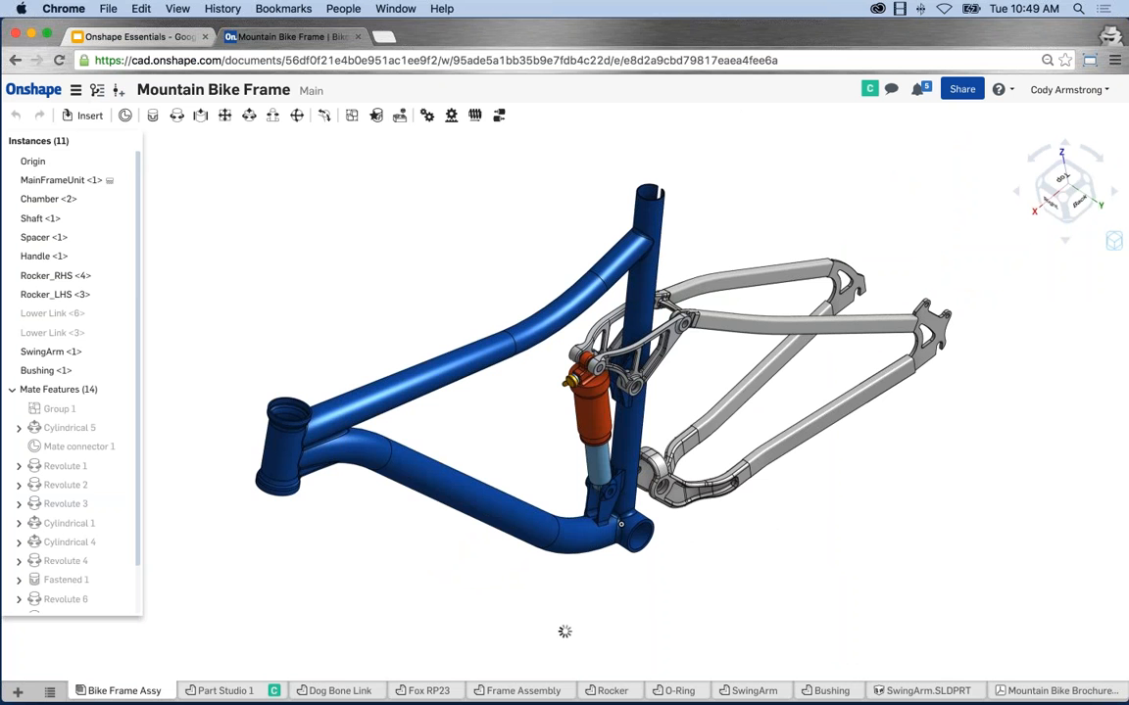
pyautogui.moveTo(371, 277); pyautogui.dragTo(529, 269, button='right')
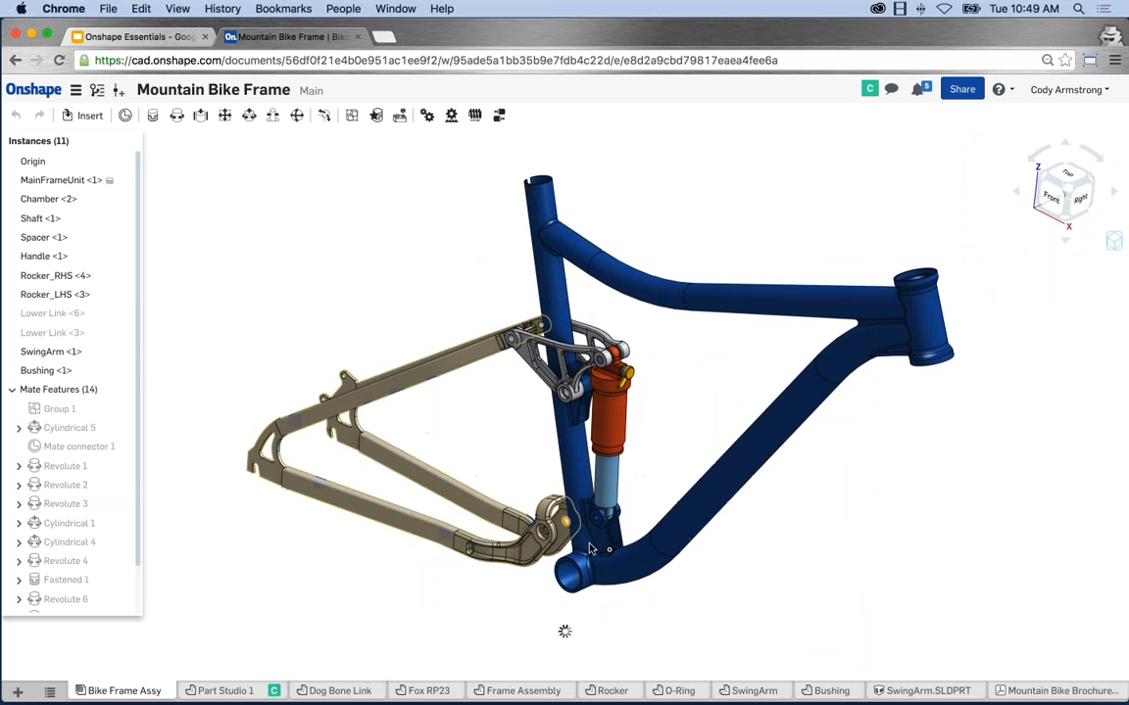
pyautogui.scroll(5, 590, 549)
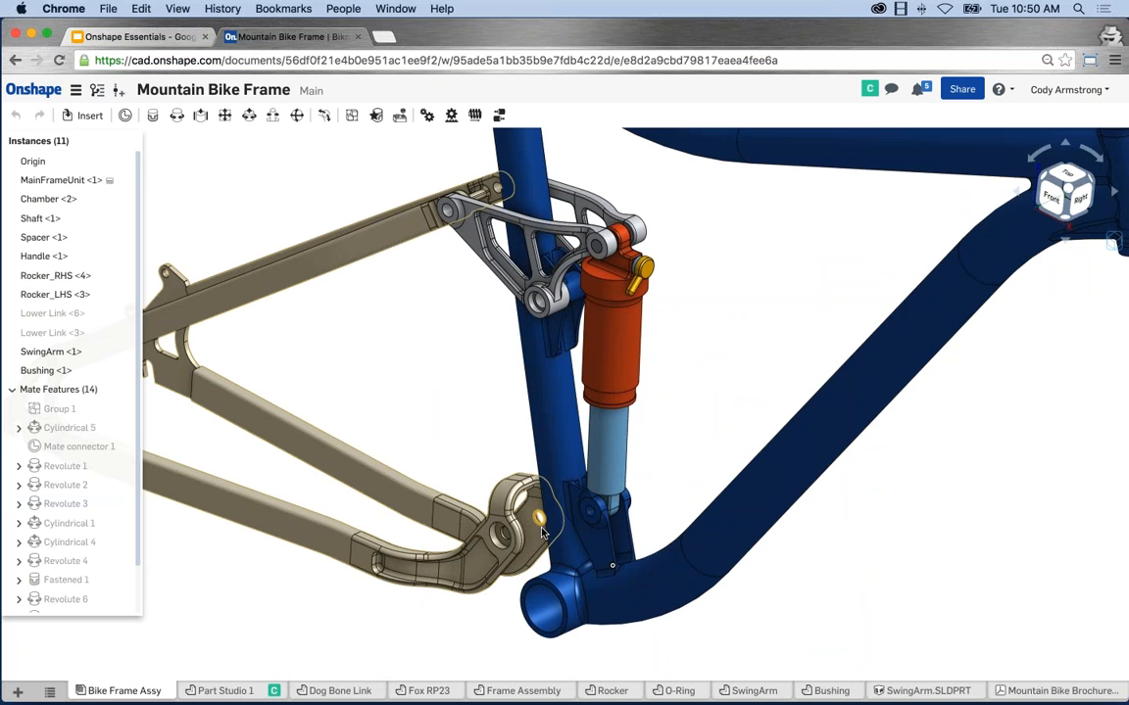
pyautogui.moveTo(542, 532); pyautogui.dragTo(492, 384, button='right')
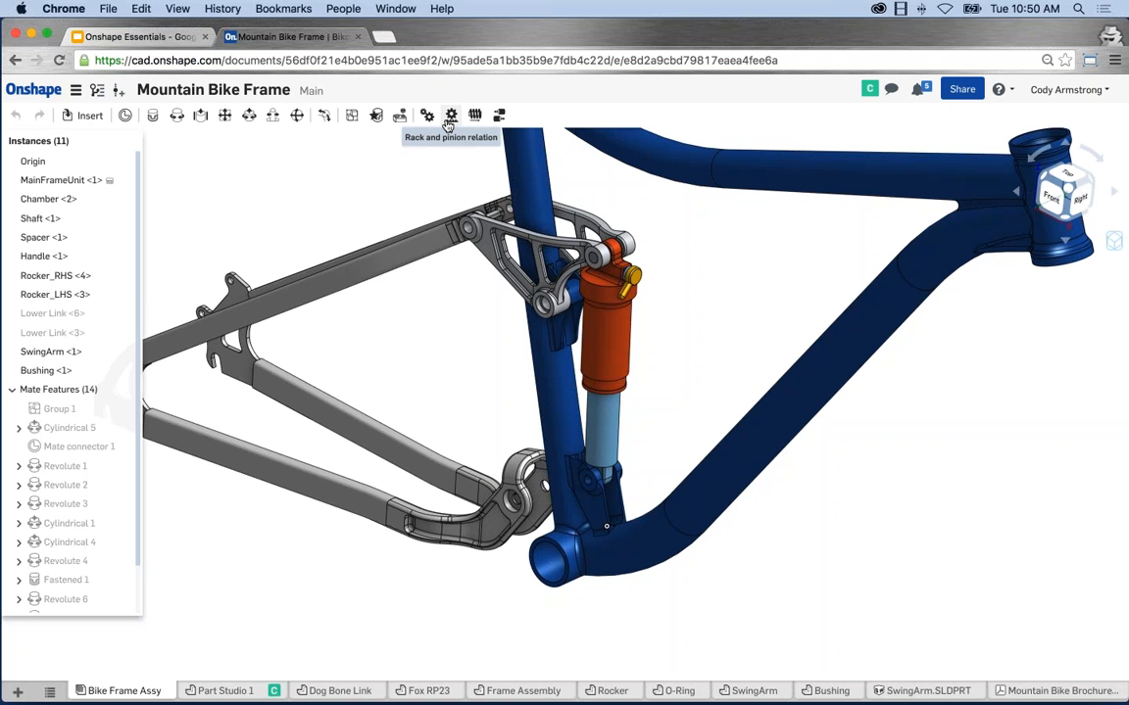
# Insert the Lower Link part from Dog Bone Link beside the frame.
pyautogui.click(78, 120)
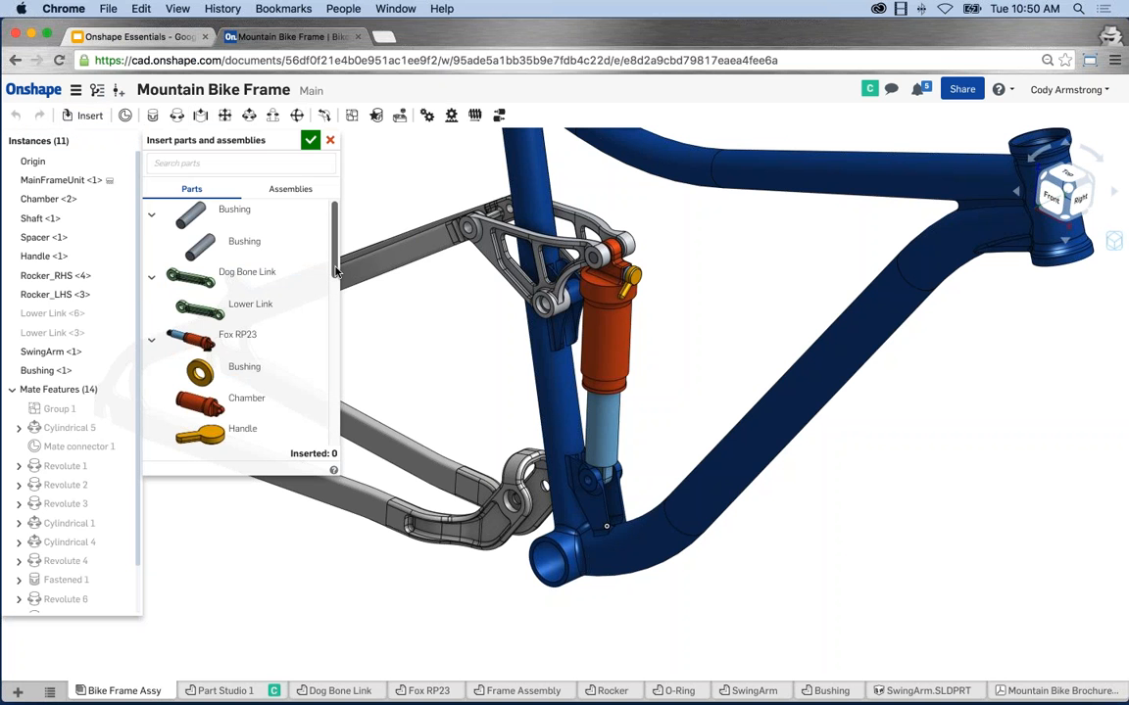
pyautogui.click(172, 308)
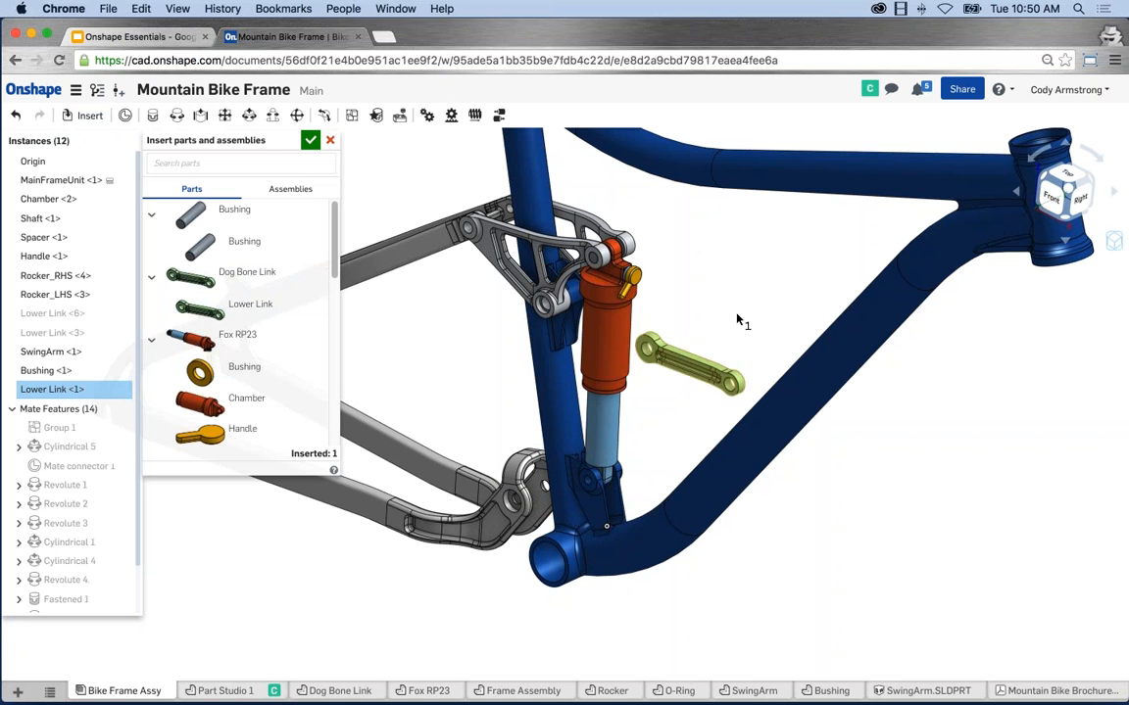
pyautogui.click(668, 263)
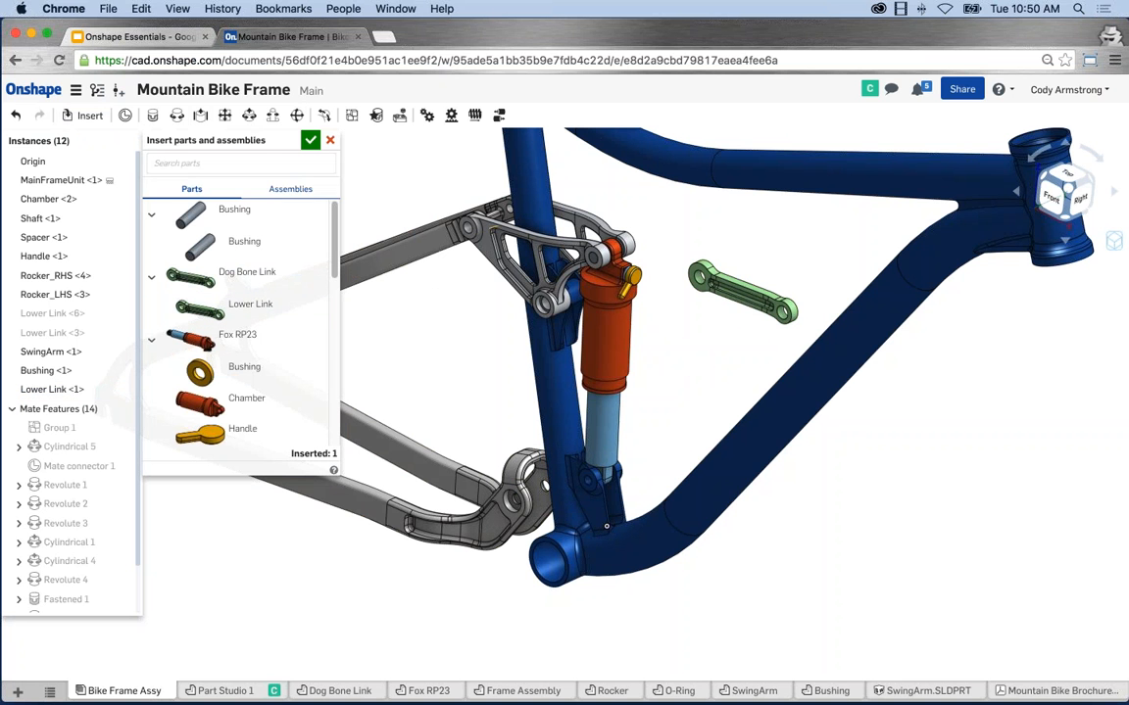
pyautogui.click(330, 140)
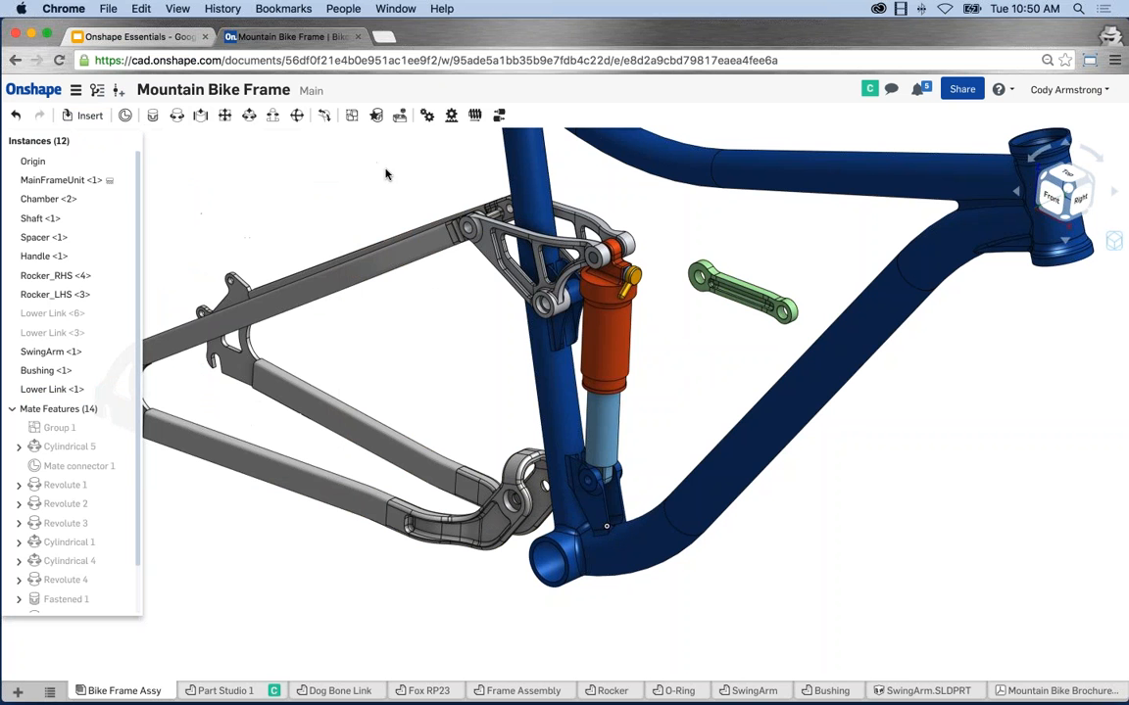
# Drag the Lower Link into position and rotate it to a new orientation.
pyautogui.scroll(3, 754, 319)
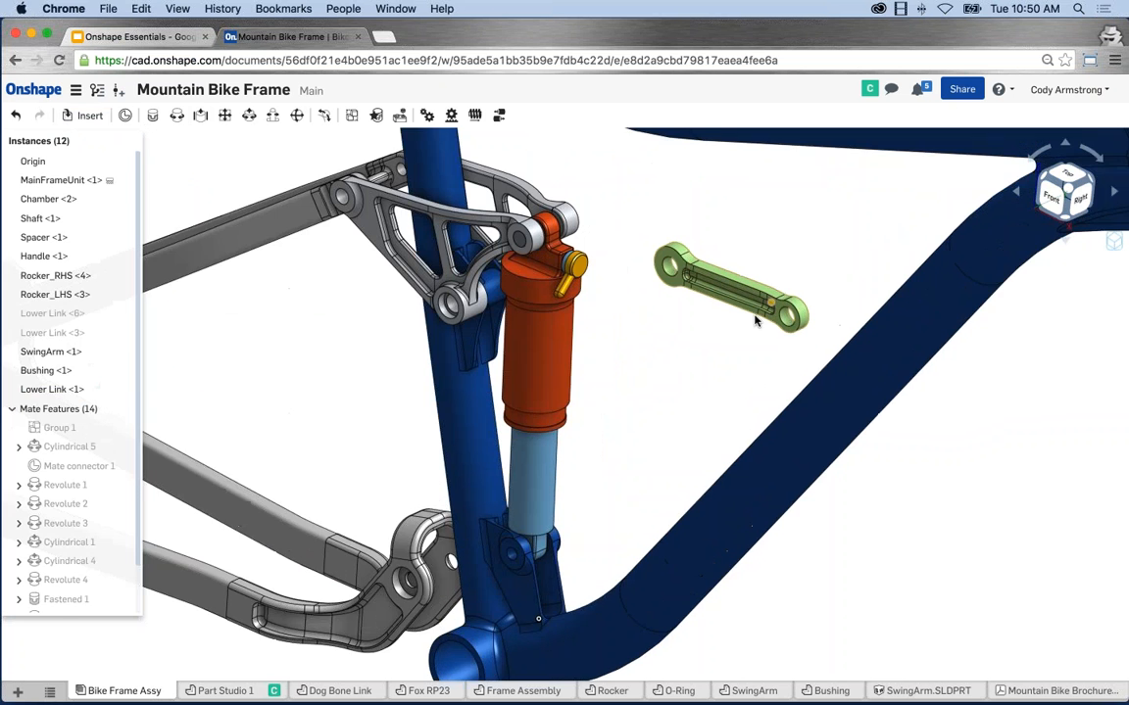
pyautogui.scroll(3, 752, 320)
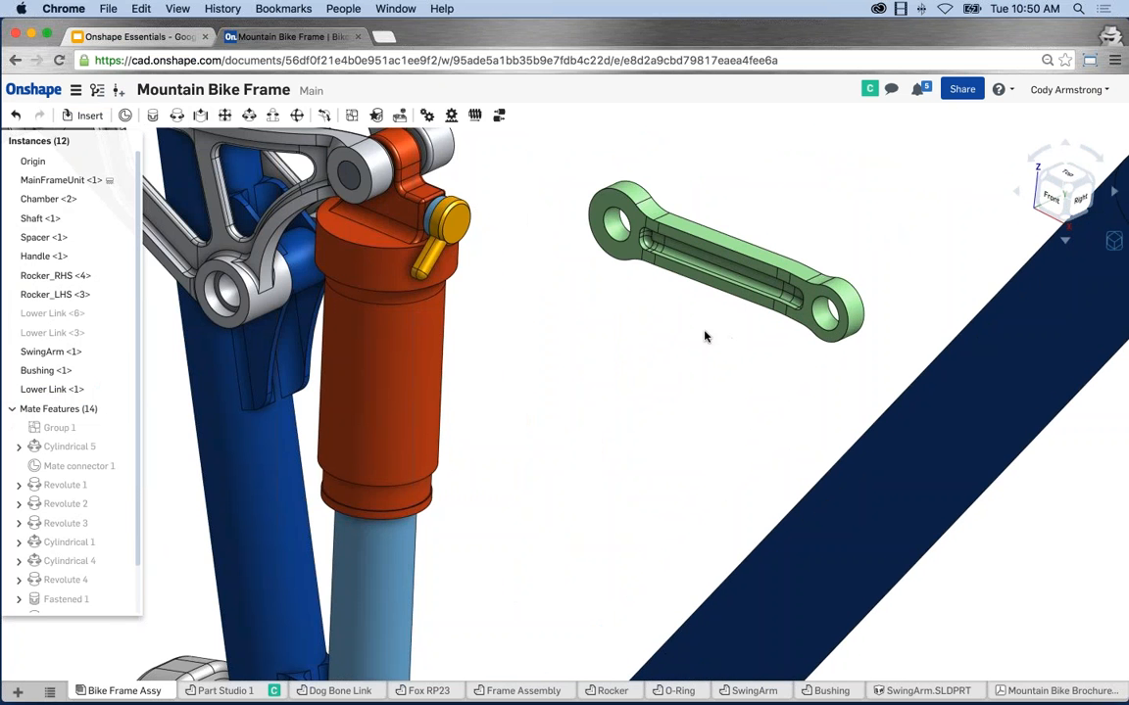
pyautogui.moveTo(703, 336)
pyautogui.mouseDown(button='right')
pyautogui.moveTo(657, 343)
pyautogui.moveTo(703, 345)
pyautogui.moveTo(761, 282)
pyautogui.mouseUp(button='right')
pyautogui.moveTo(767, 268); pyautogui.dragTo(726, 268)
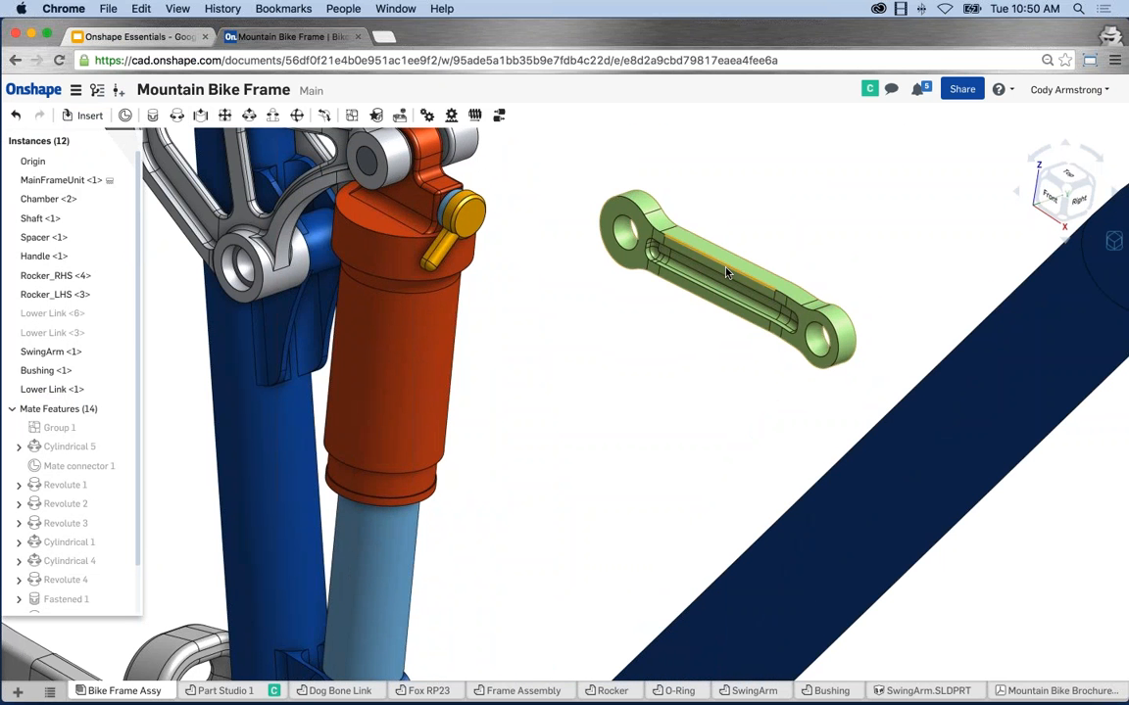
pyautogui.click(727, 274)
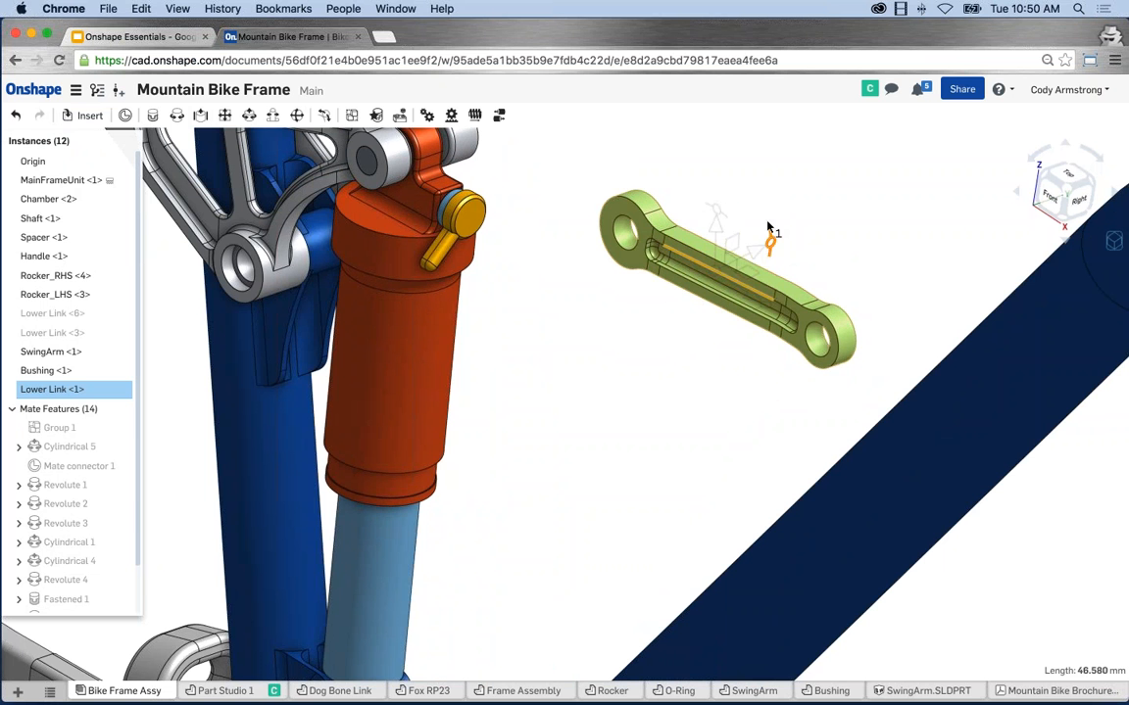
pyautogui.moveTo(771, 239); pyautogui.dragTo(668, 299)
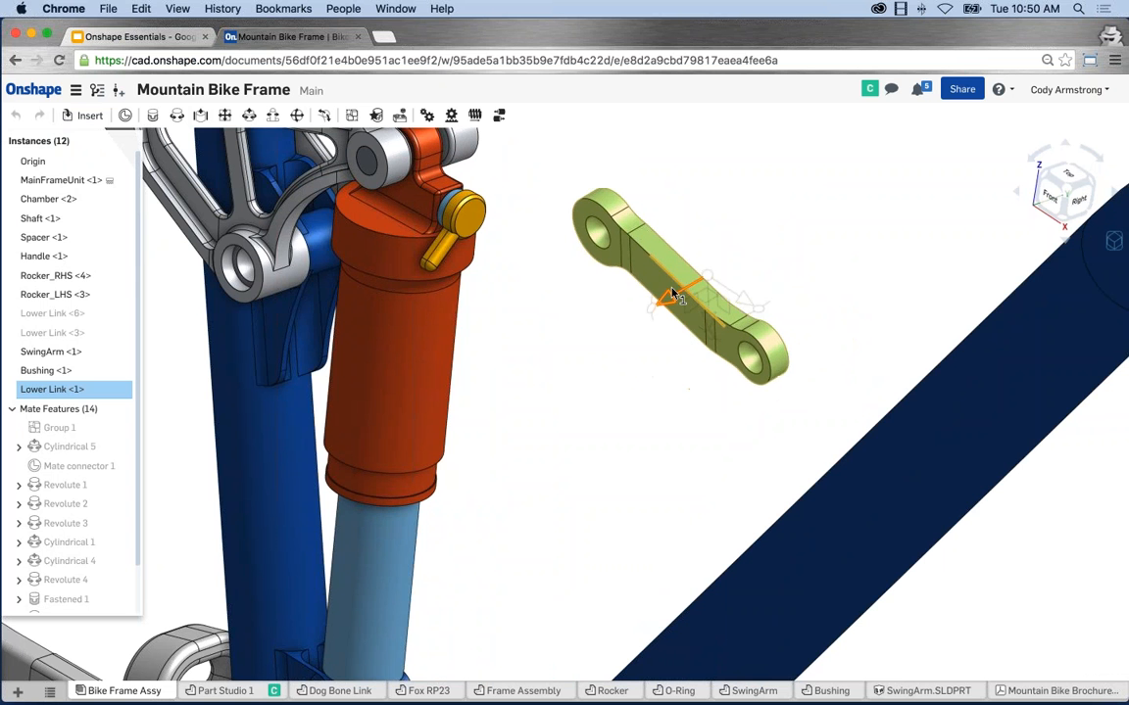
pyautogui.click(667, 368)
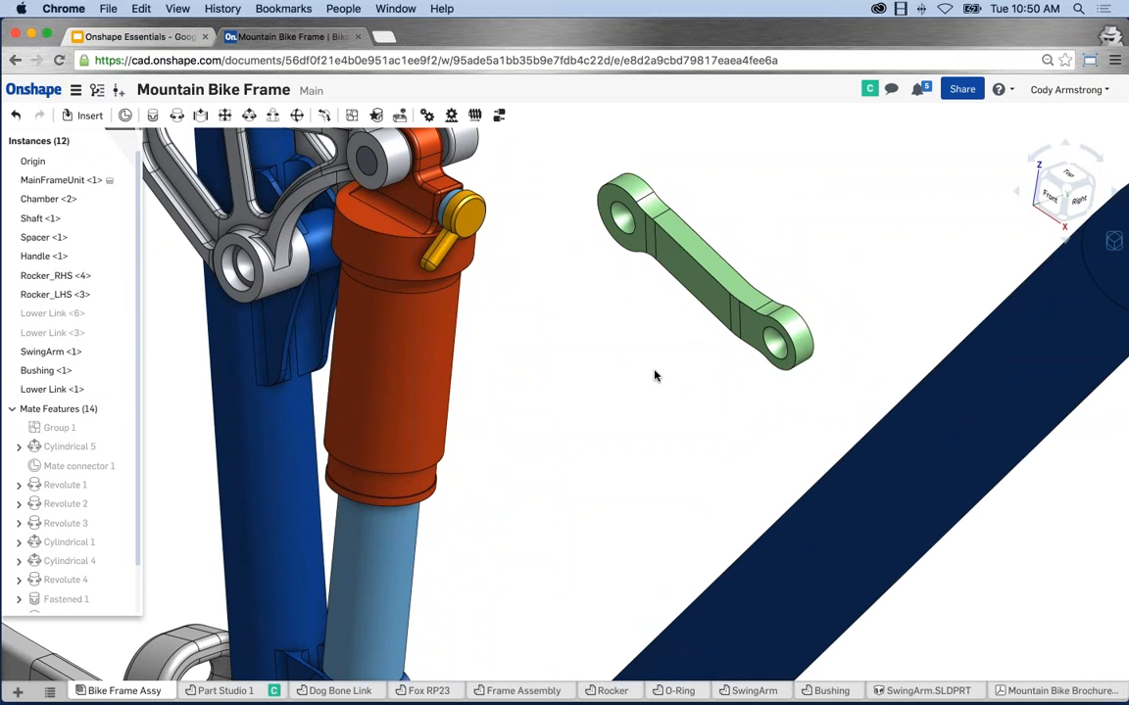
pyautogui.moveTo(654, 375); pyautogui.dragTo(607, 431, button='right')
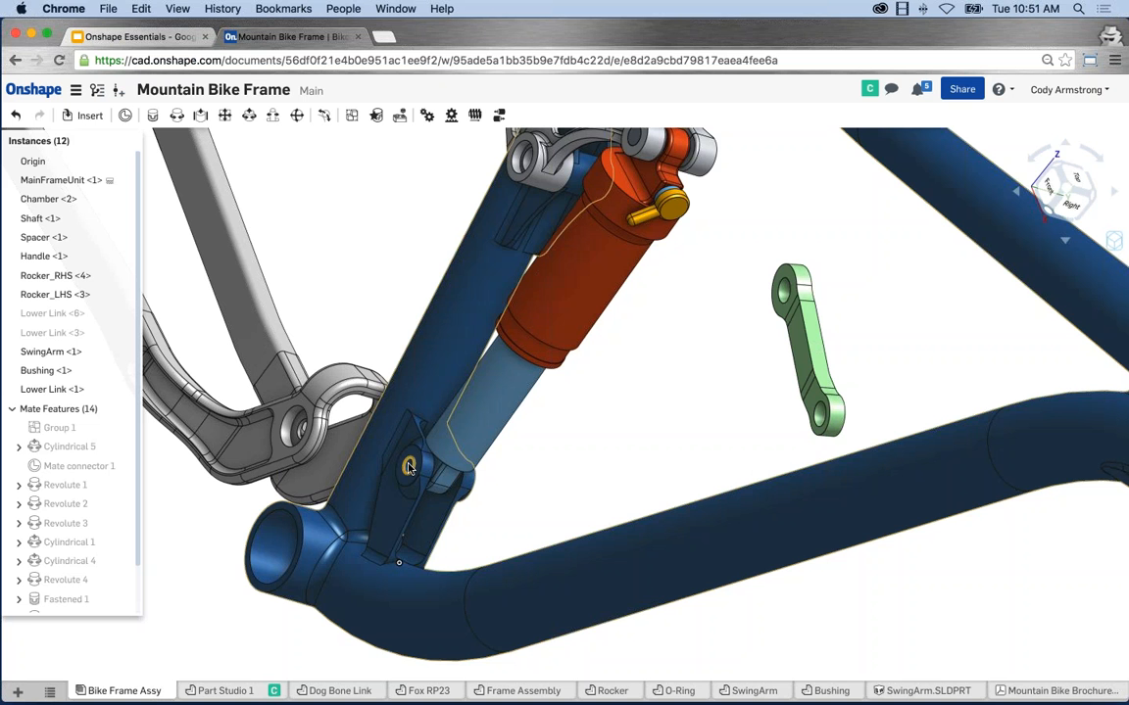
pyautogui.scroll(2, 810, 428)
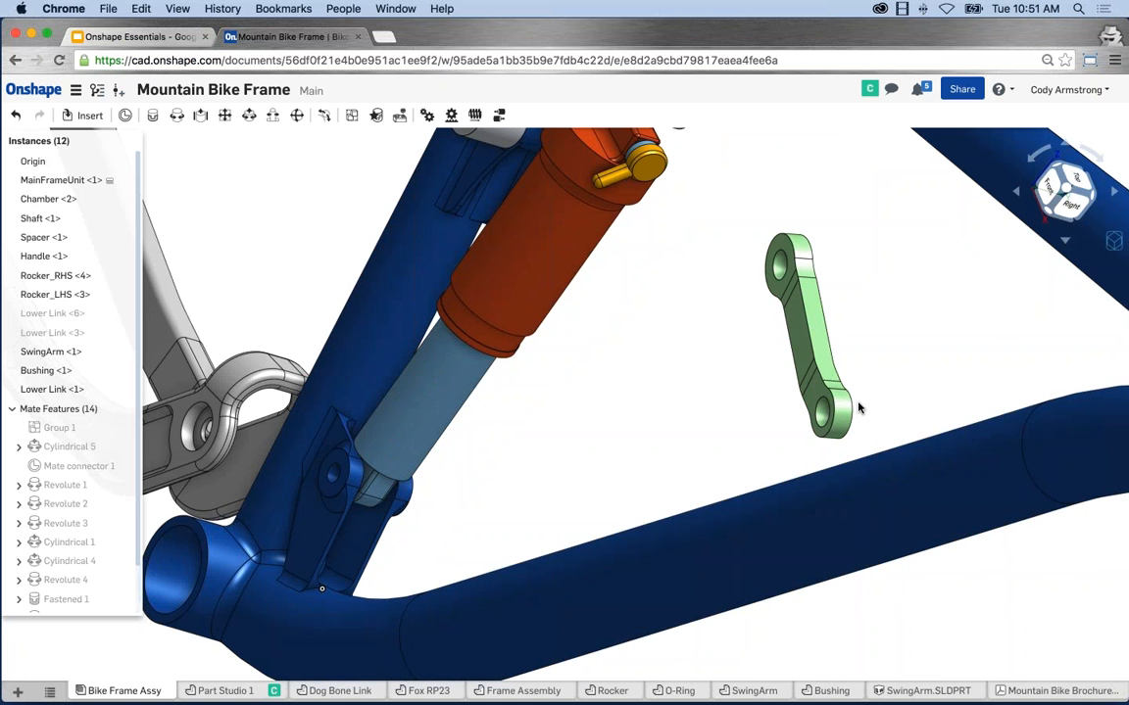
pyautogui.scroll(-3, 859, 396)
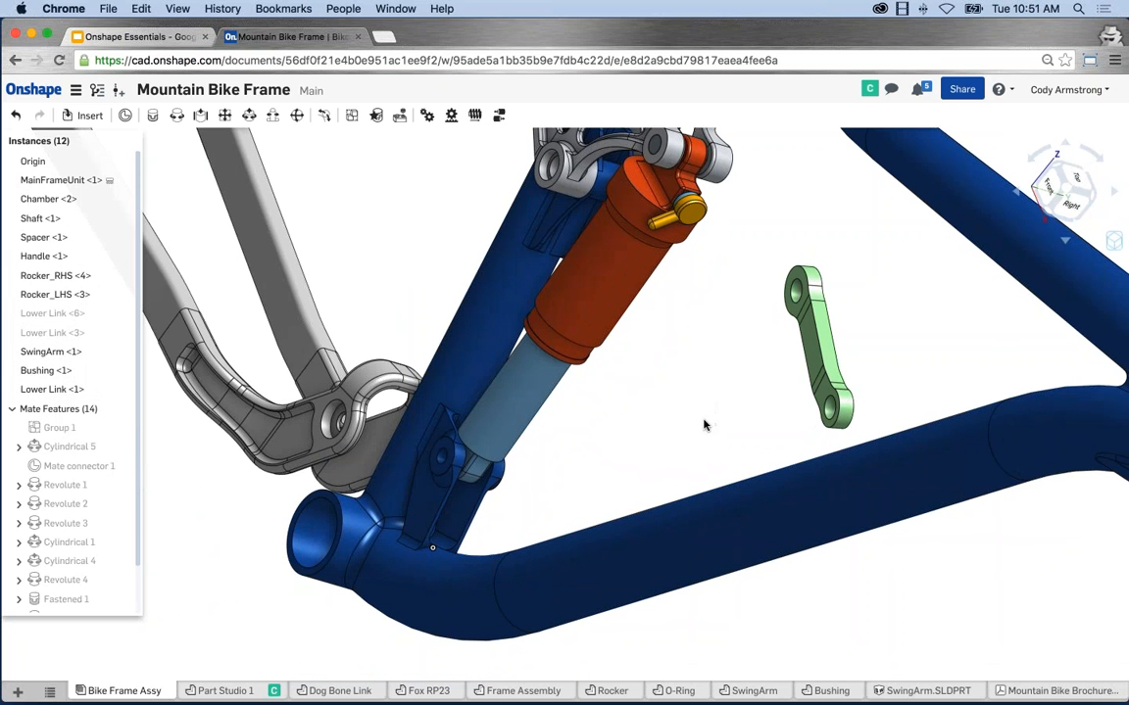
pyautogui.moveTo(415, 228); pyautogui.dragTo(418, 251, button='middle')
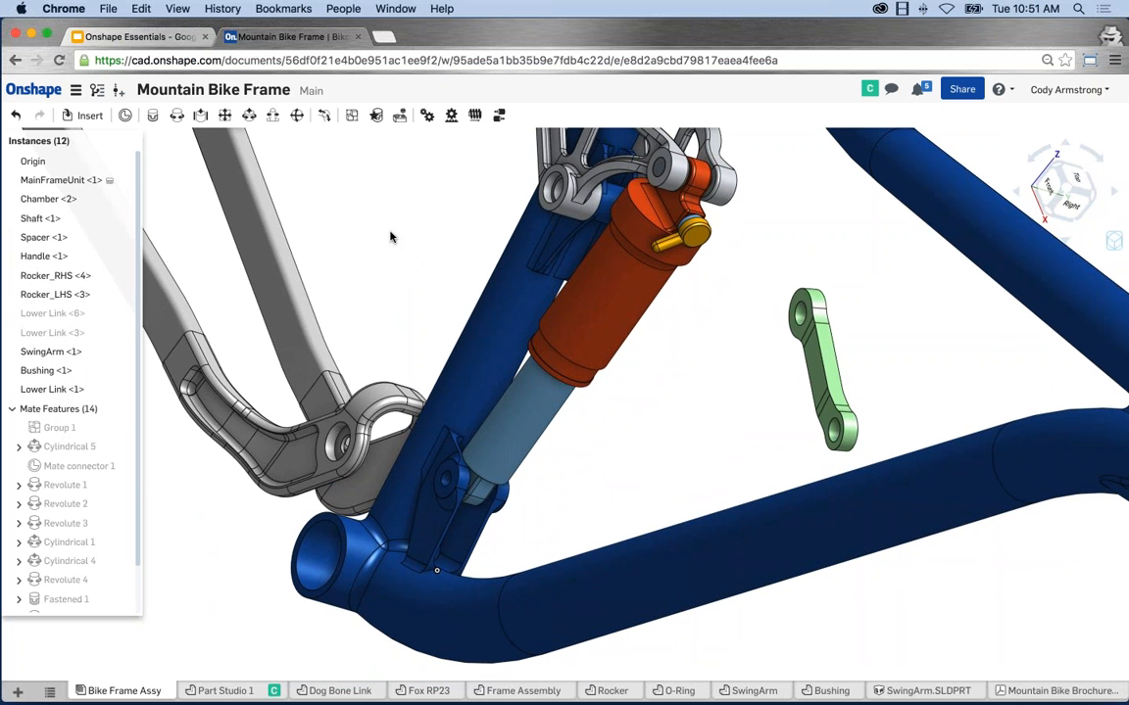
# Start a revolute mate and pick the mate connector at the Lower Link's hole.
pyautogui.click(175, 117)
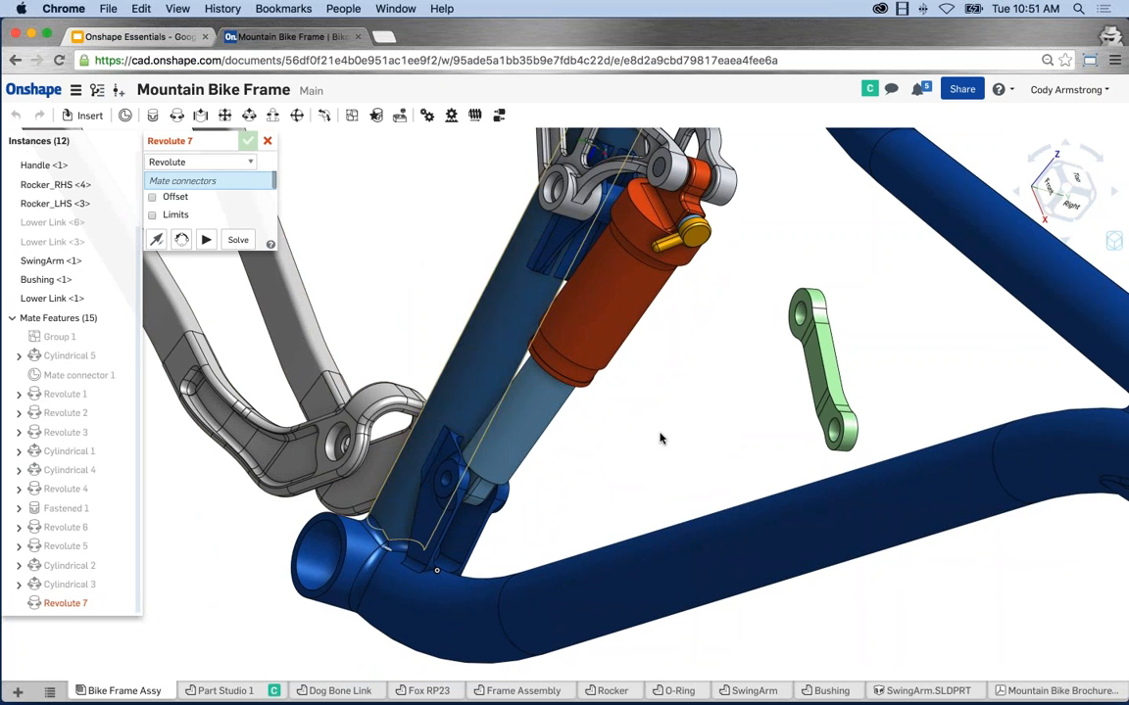
pyautogui.moveTo(654, 392); pyautogui.dragTo(554, 393, button='right')
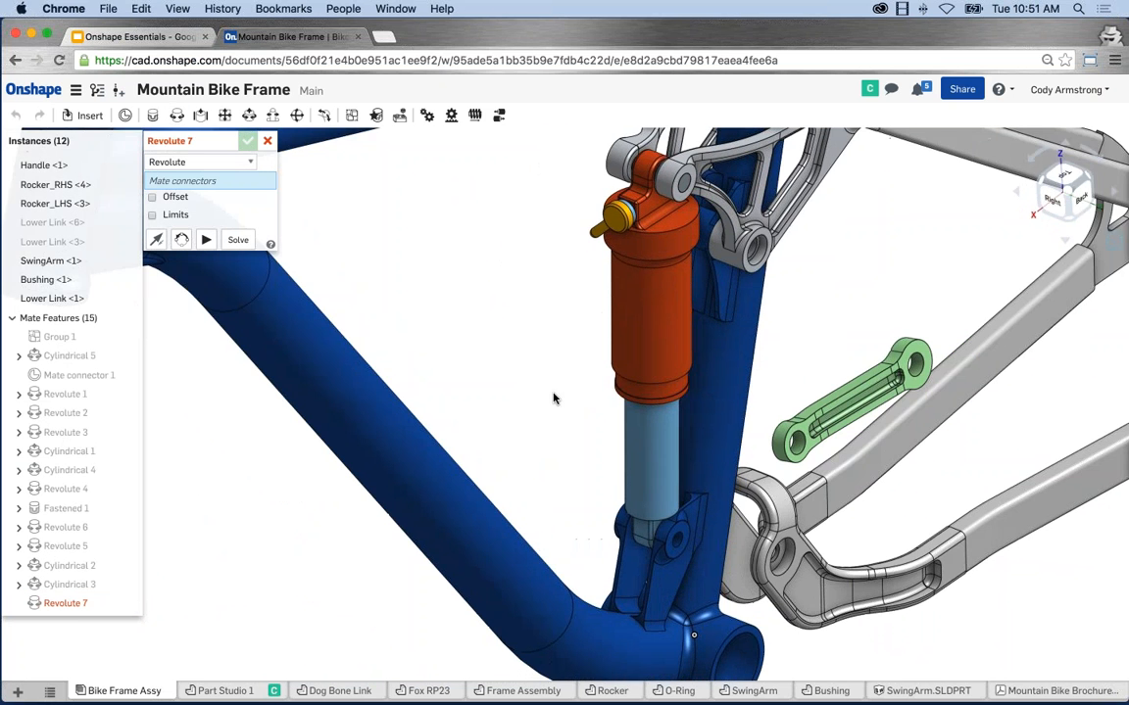
pyautogui.scroll(-2, 537, 380)
pyautogui.scroll(-1, 519, 366)
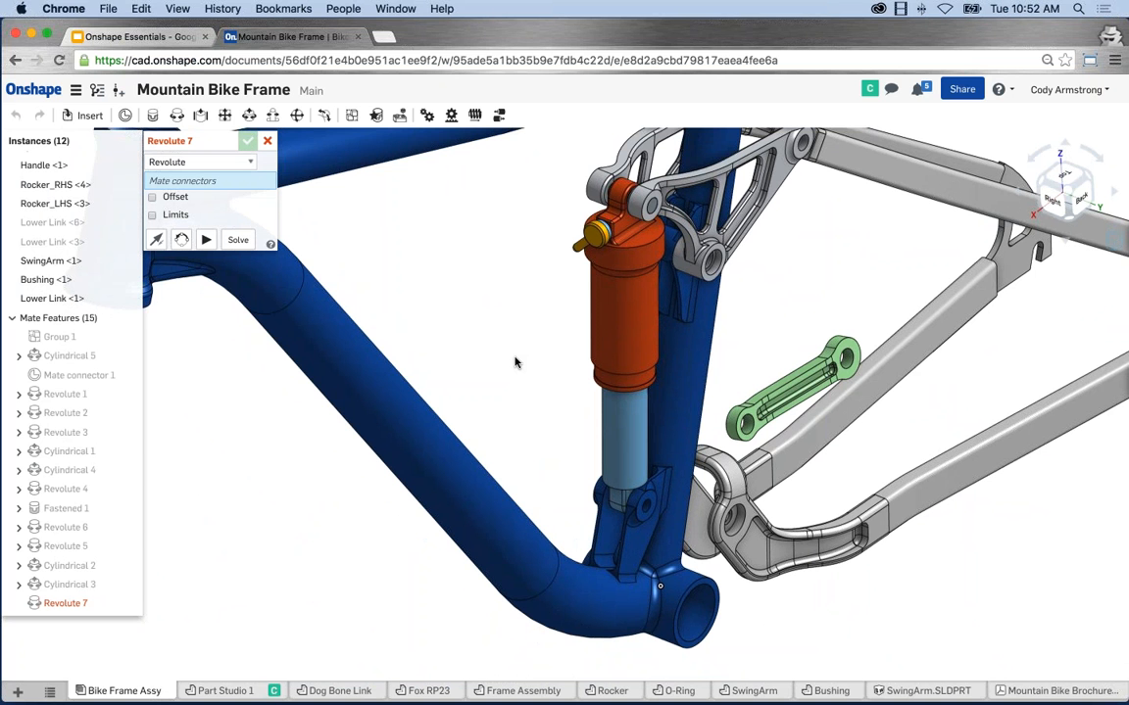
pyautogui.moveTo(509, 360); pyautogui.dragTo(494, 382, button='right')
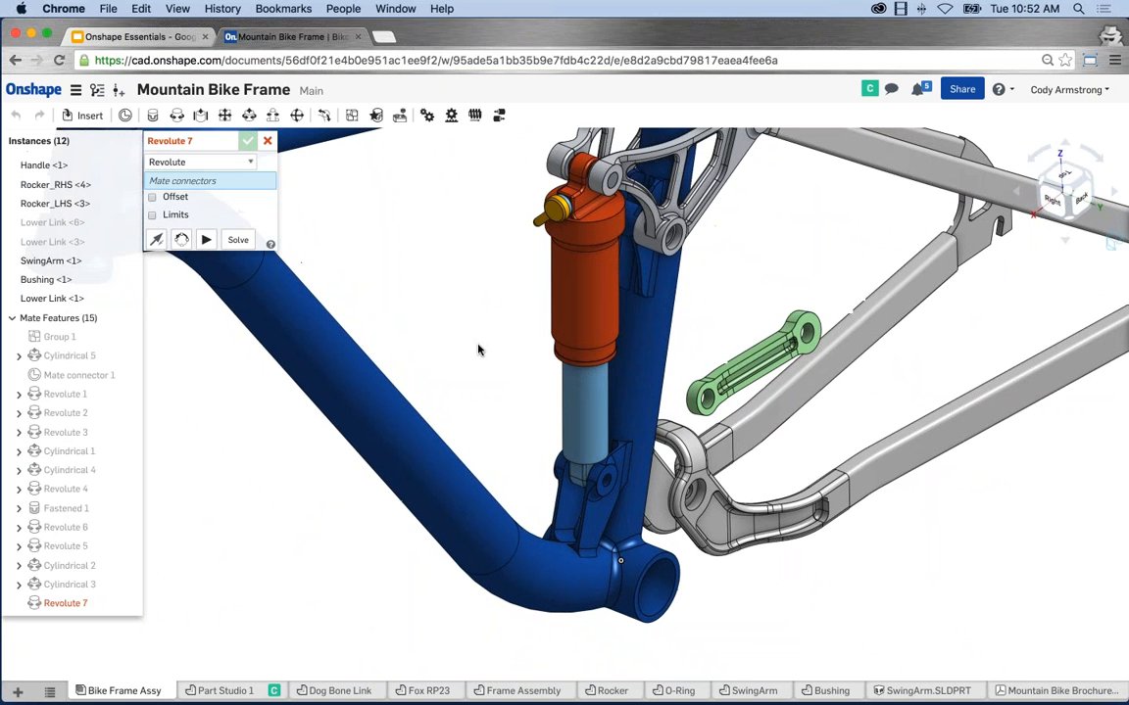
pyautogui.scroll(3, 711, 405)
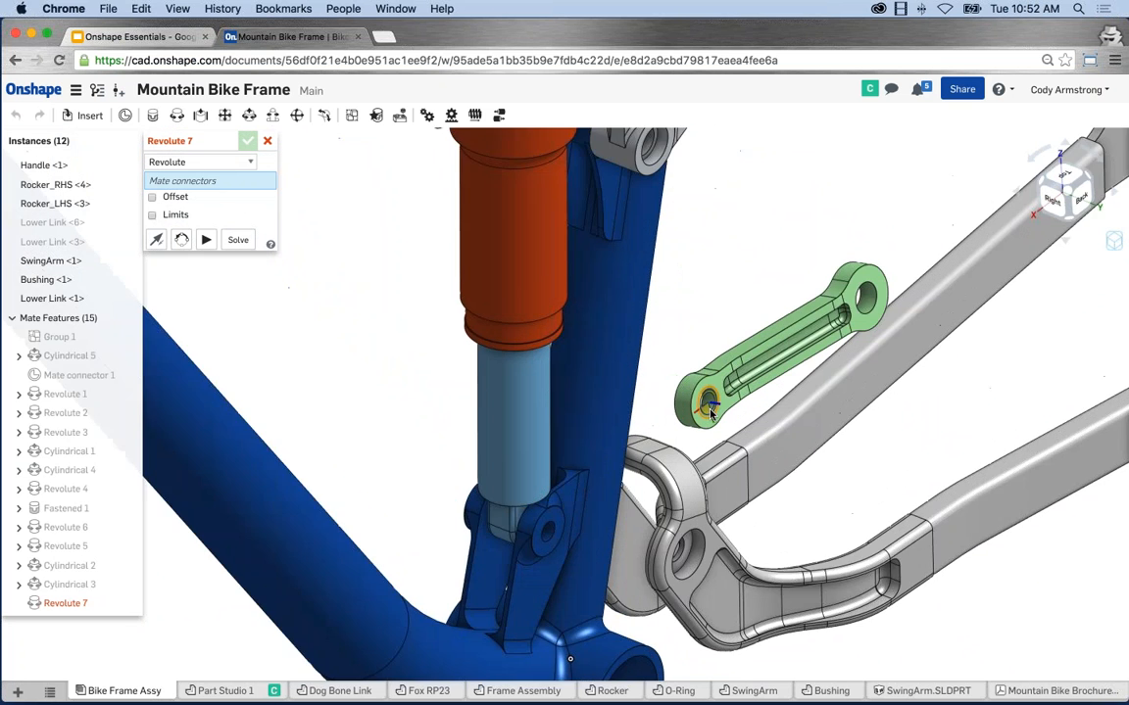
pyautogui.scroll(3, 712, 409)
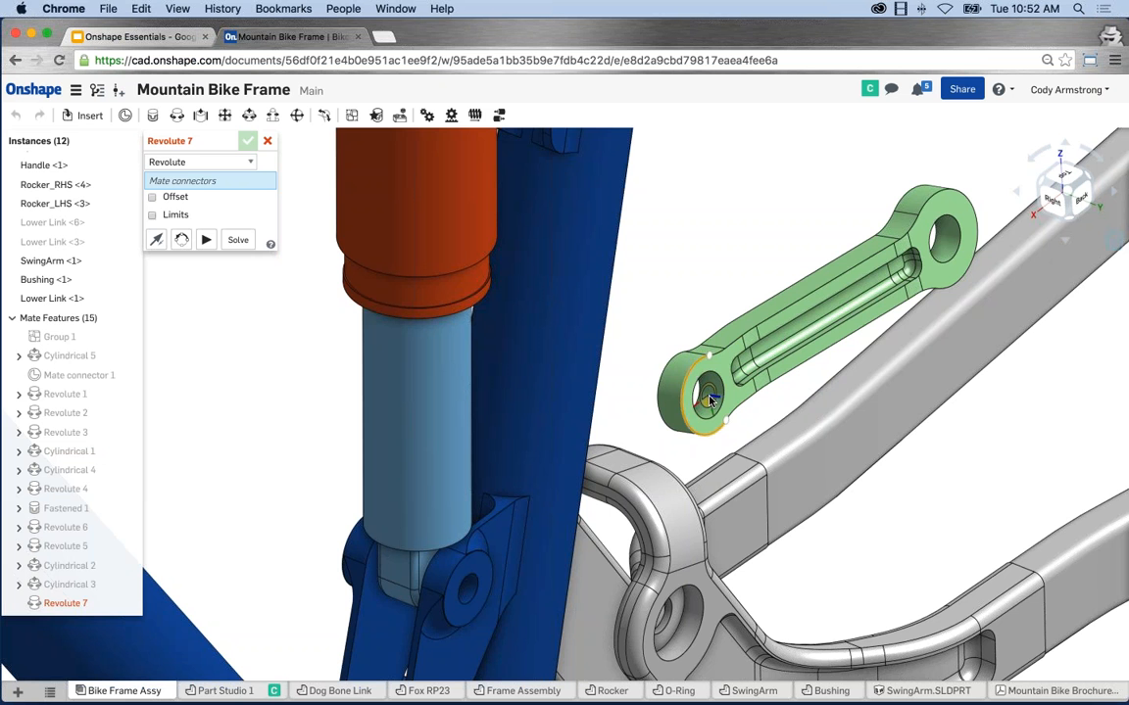
pyautogui.click(709, 399)
# Pick the main frame's lower pivot as second connector and animate the swing.
pyautogui.scroll(-5, 709, 400)
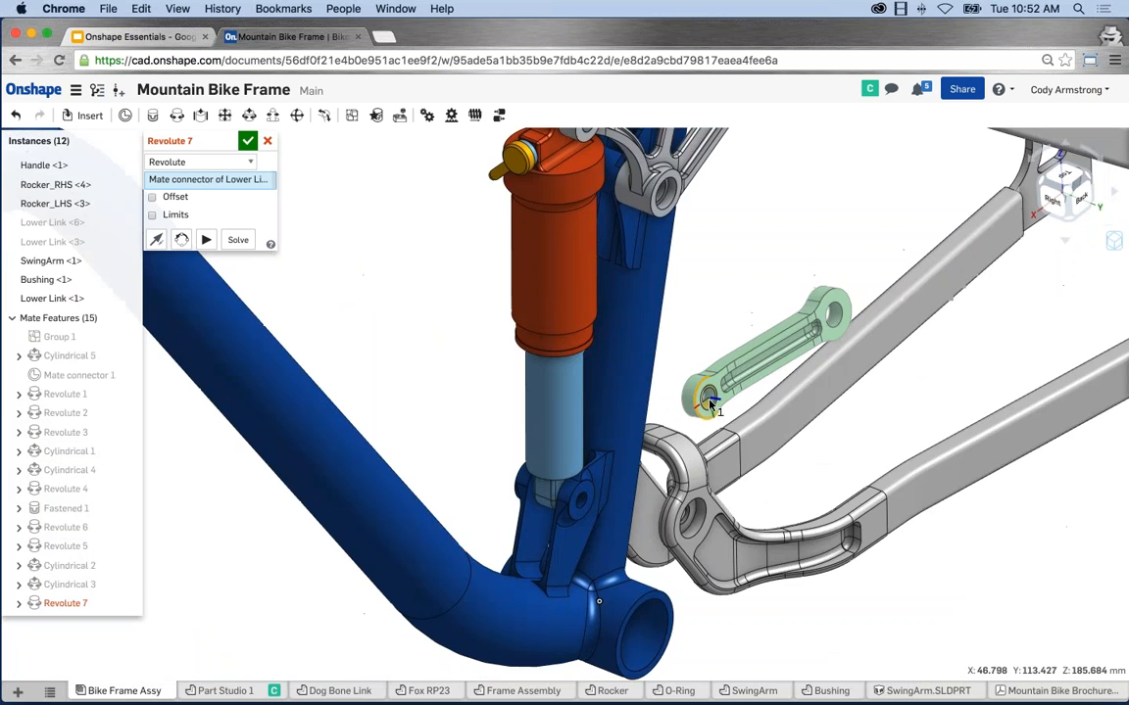
pyautogui.moveTo(511, 459); pyautogui.dragTo(625, 461, button='right')
pyautogui.scroll(6, 475, 458)
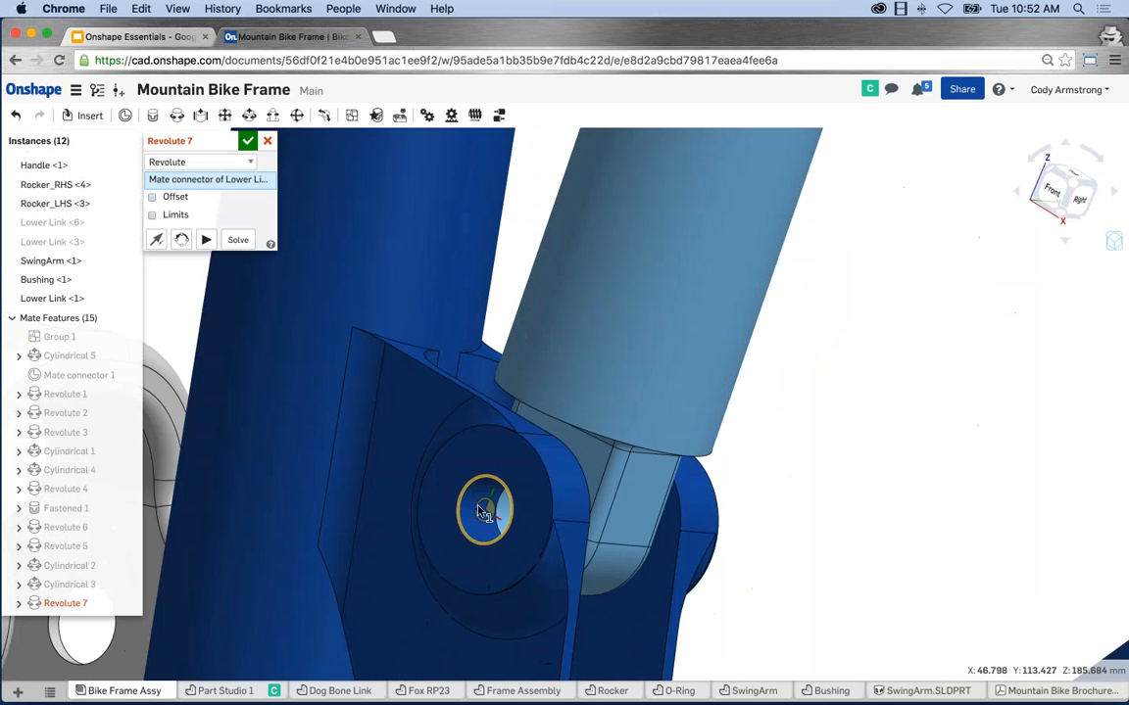
pyautogui.click(486, 513)
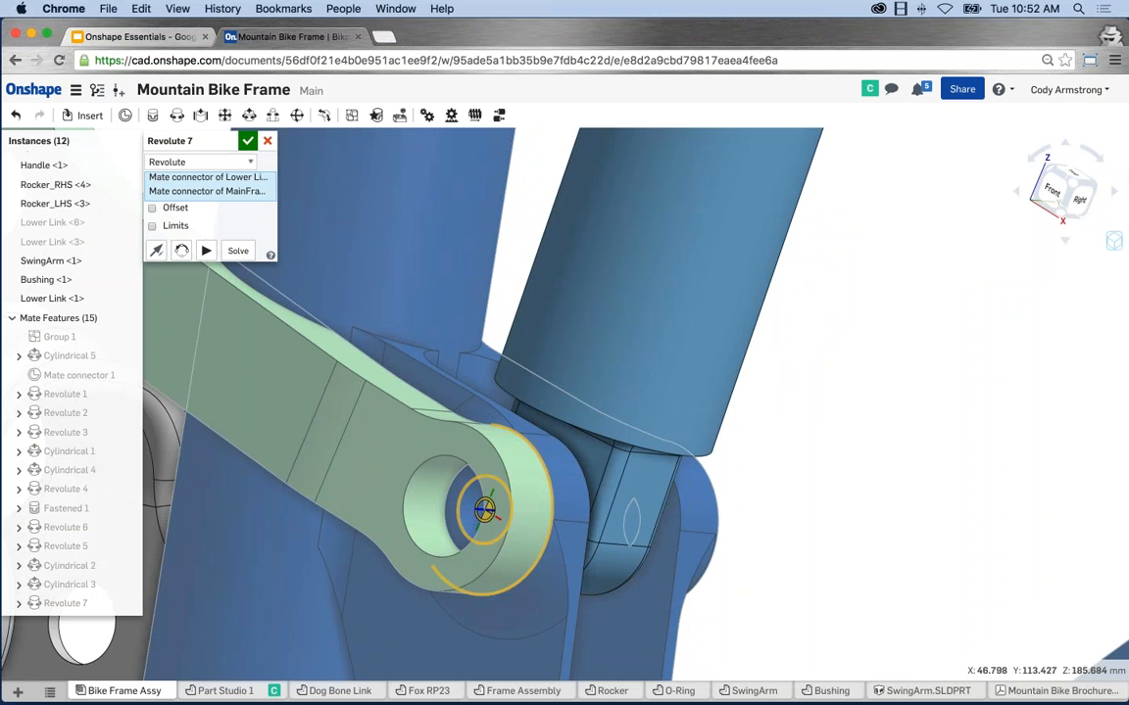
pyautogui.scroll(-3, 930, 423)
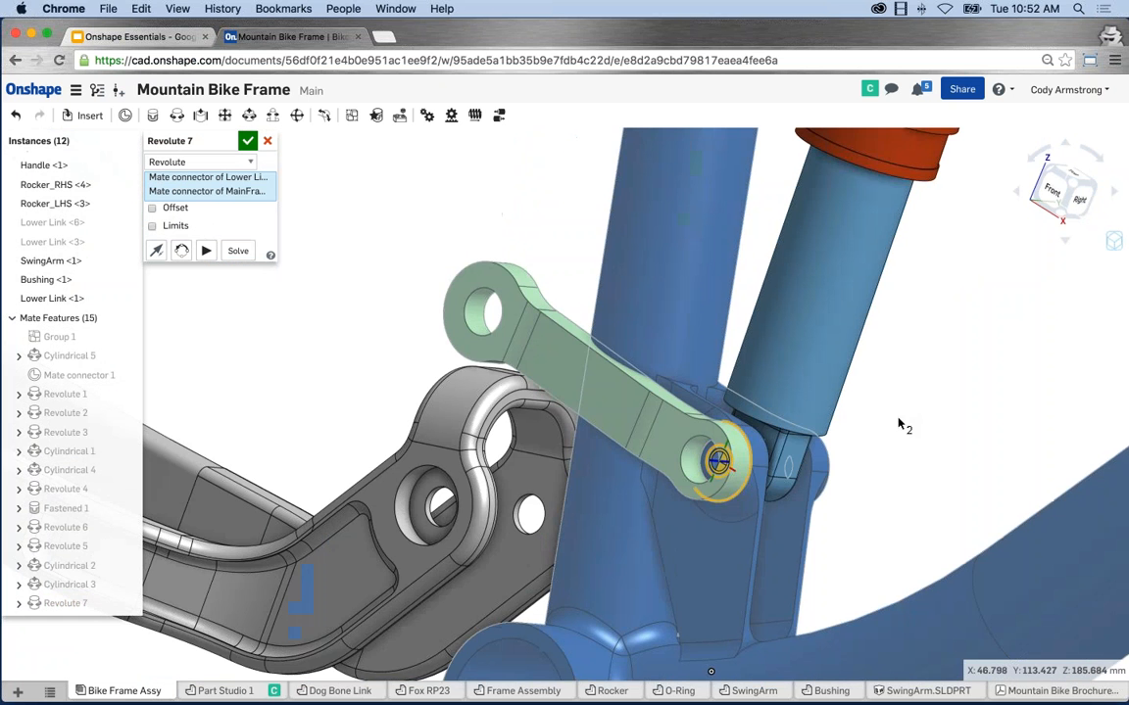
pyautogui.scroll(-2, 823, 424)
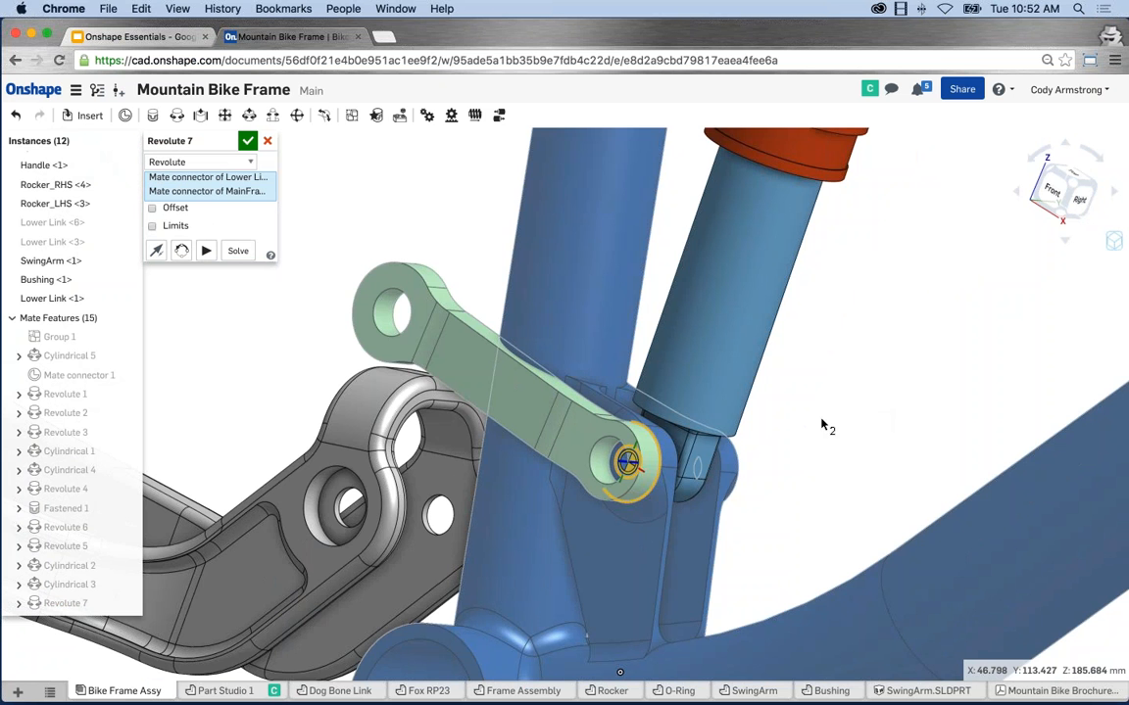
pyautogui.moveTo(658, 394); pyautogui.dragTo(768, 461, button='right')
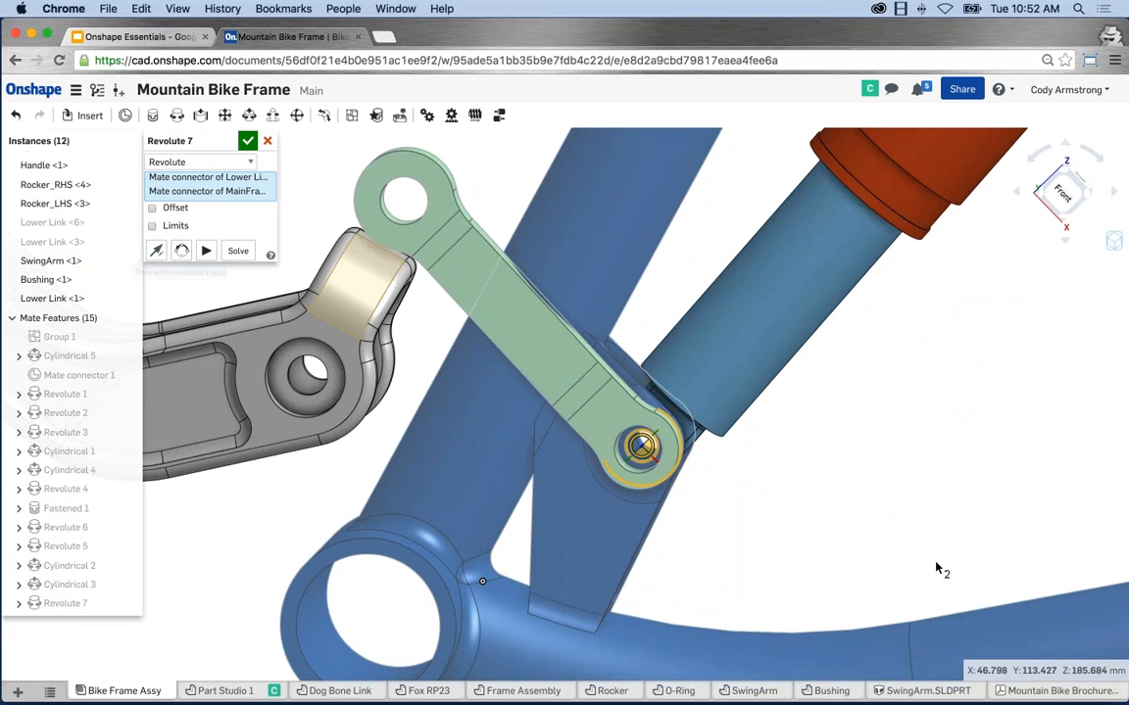
pyautogui.moveTo(937, 569); pyautogui.dragTo(823, 519, button='right')
pyautogui.click(206, 251)
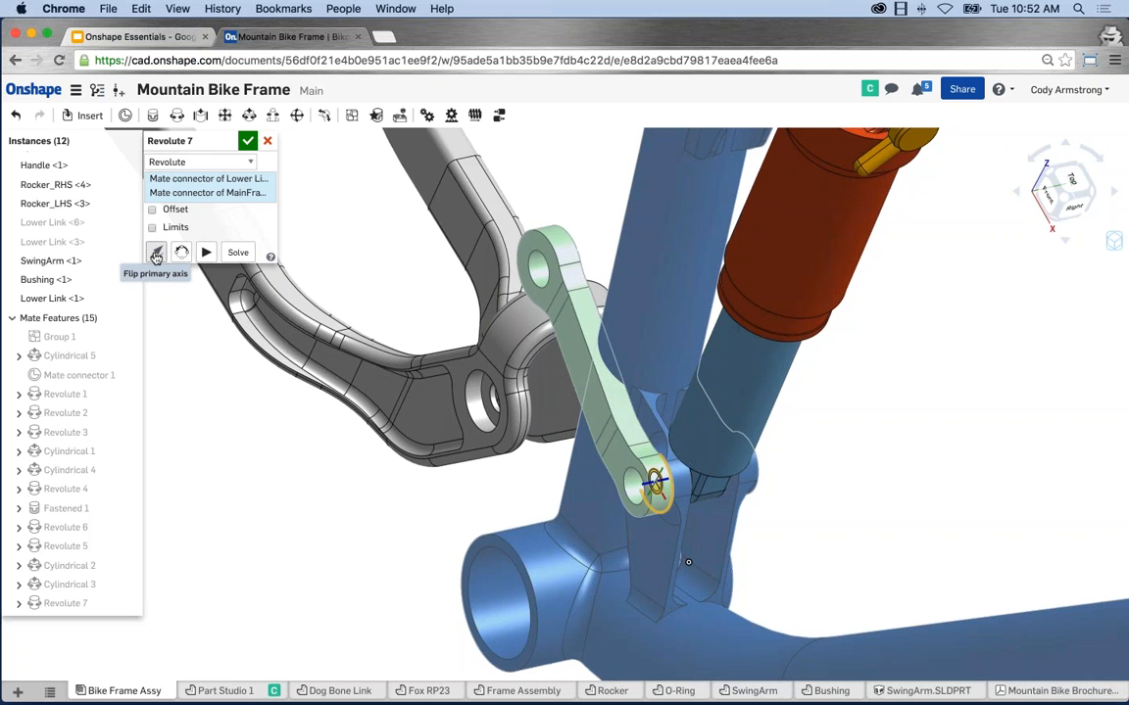
# Cancel Revolute 7 and rotate the Lower Link to a new angle.
pyautogui.click(267, 144)
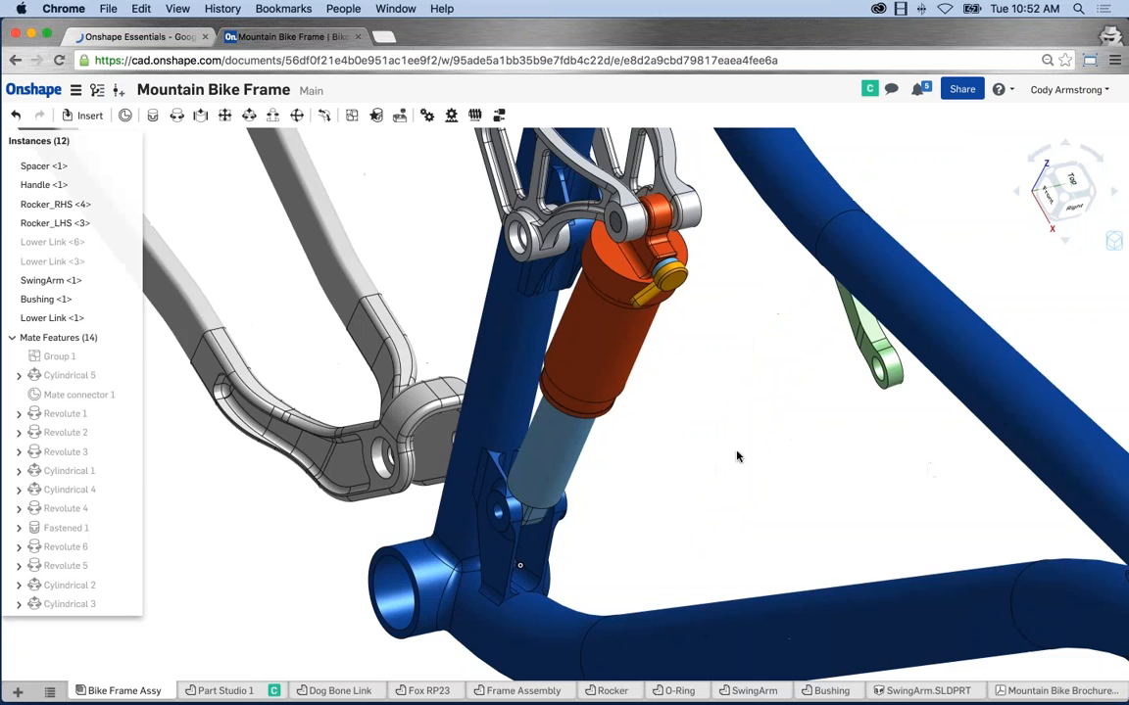
pyautogui.moveTo(736, 457)
pyautogui.mouseDown(button='right')
pyautogui.moveTo(788, 410)
pyautogui.moveTo(630, 504)
pyautogui.moveTo(759, 463)
pyautogui.mouseUp(button='right')
pyautogui.click(805, 390)
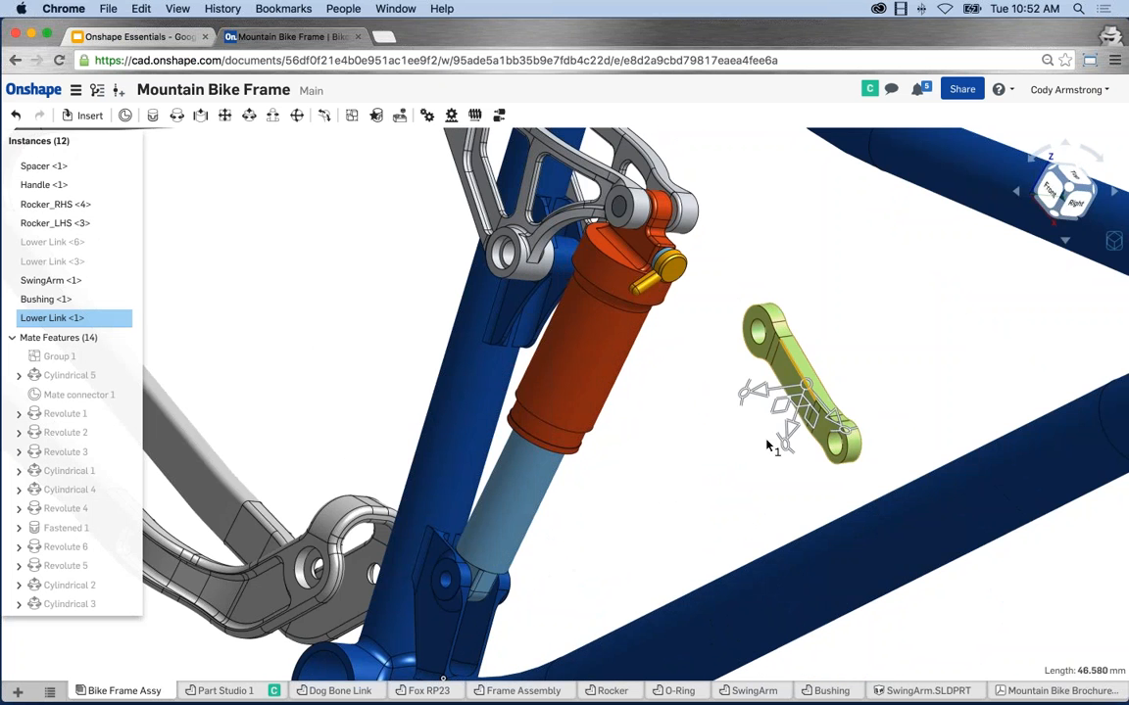
pyautogui.moveTo(763, 443); pyautogui.dragTo(889, 380)
pyautogui.click(890, 431)
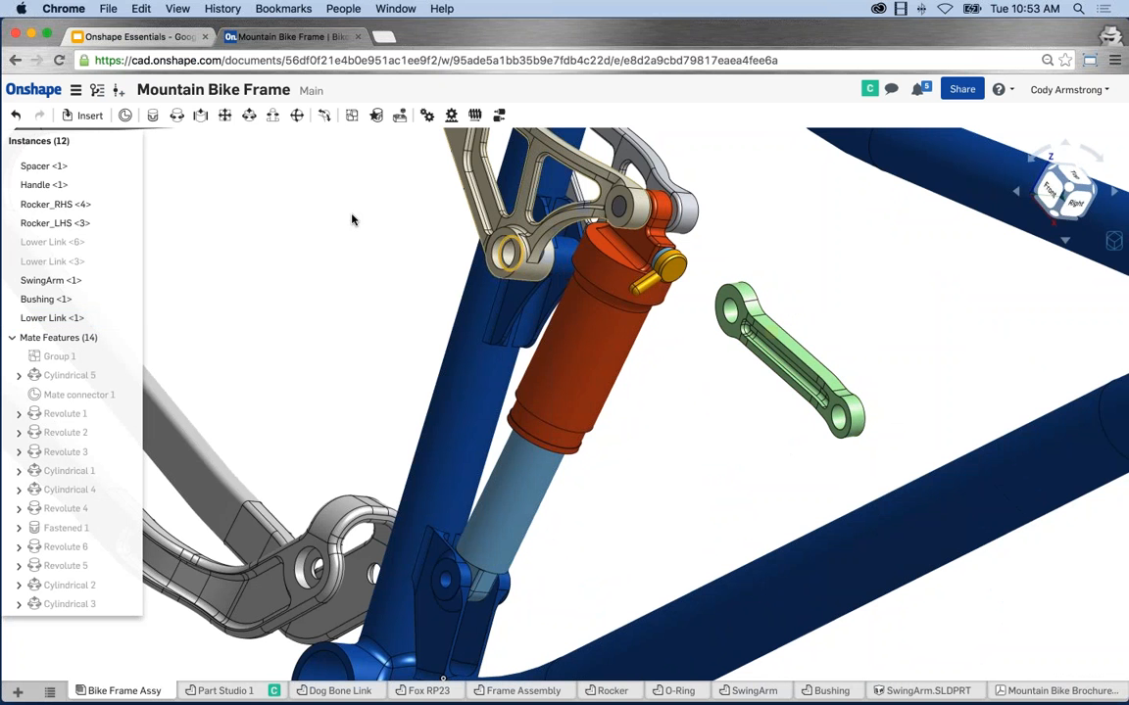
# Start a new revolute mate and pick the connector at the link's lower hole.
pyautogui.click(177, 116)
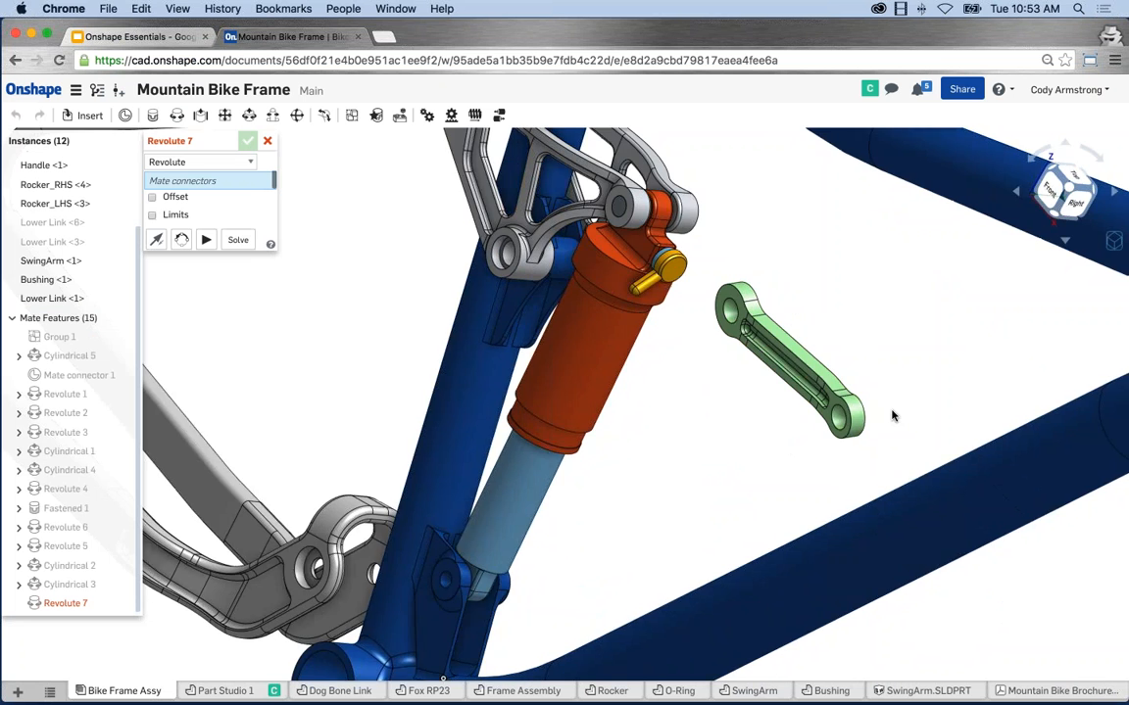
pyautogui.moveTo(901, 423); pyautogui.dragTo(776, 415, button='right')
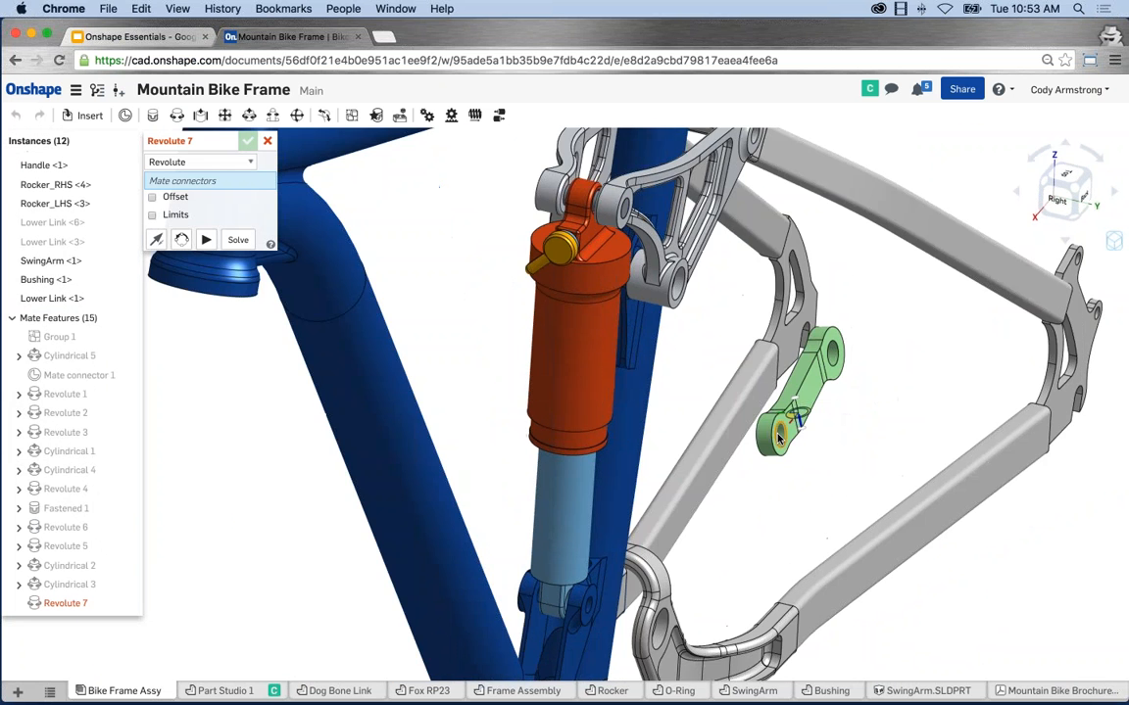
pyautogui.scroll(5, 783, 435)
pyautogui.click(784, 440)
# Pick the frame's shock-mount pivot as second connector and animate the link's rotation.
pyautogui.scroll(-5, 786, 440)
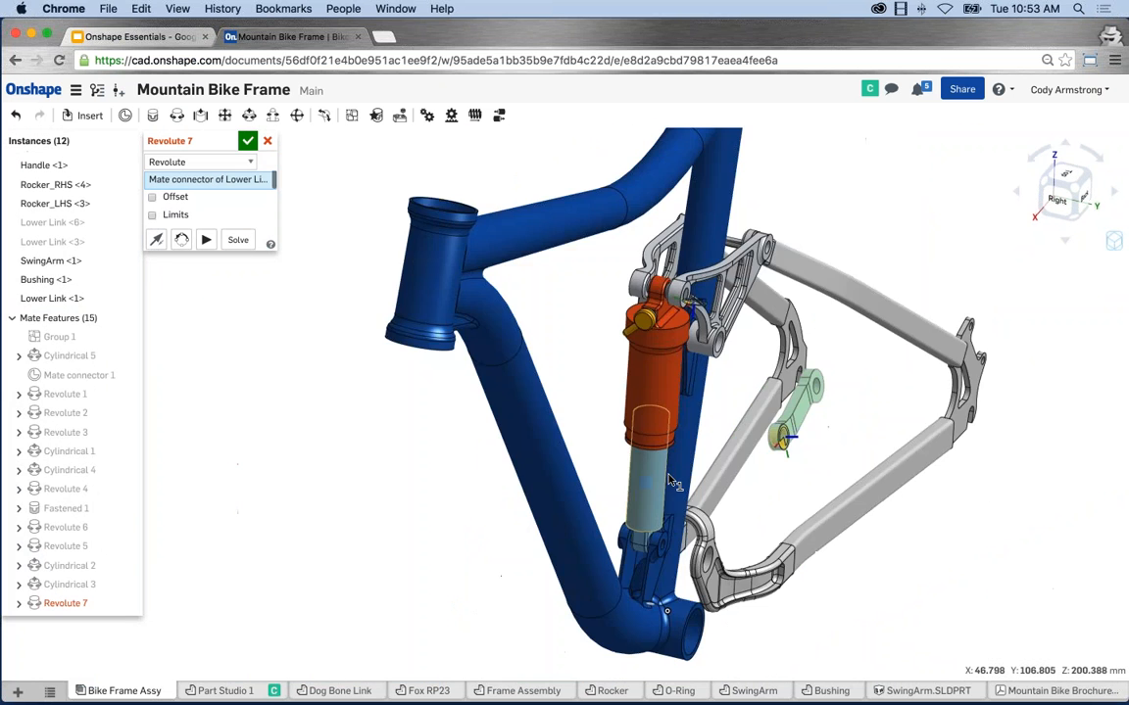
pyautogui.moveTo(787, 441); pyautogui.dragTo(745, 501, button='right')
pyautogui.scroll(3, 576, 470)
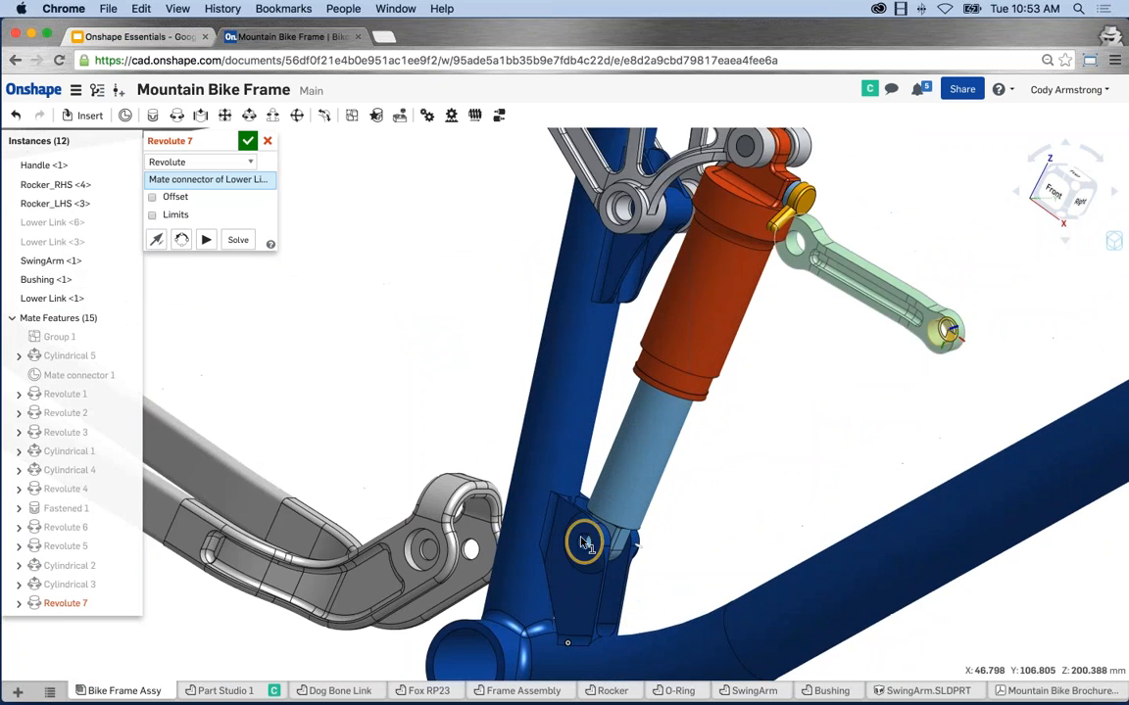
pyautogui.scroll(5, 576, 532)
pyautogui.scroll(1, 578, 534)
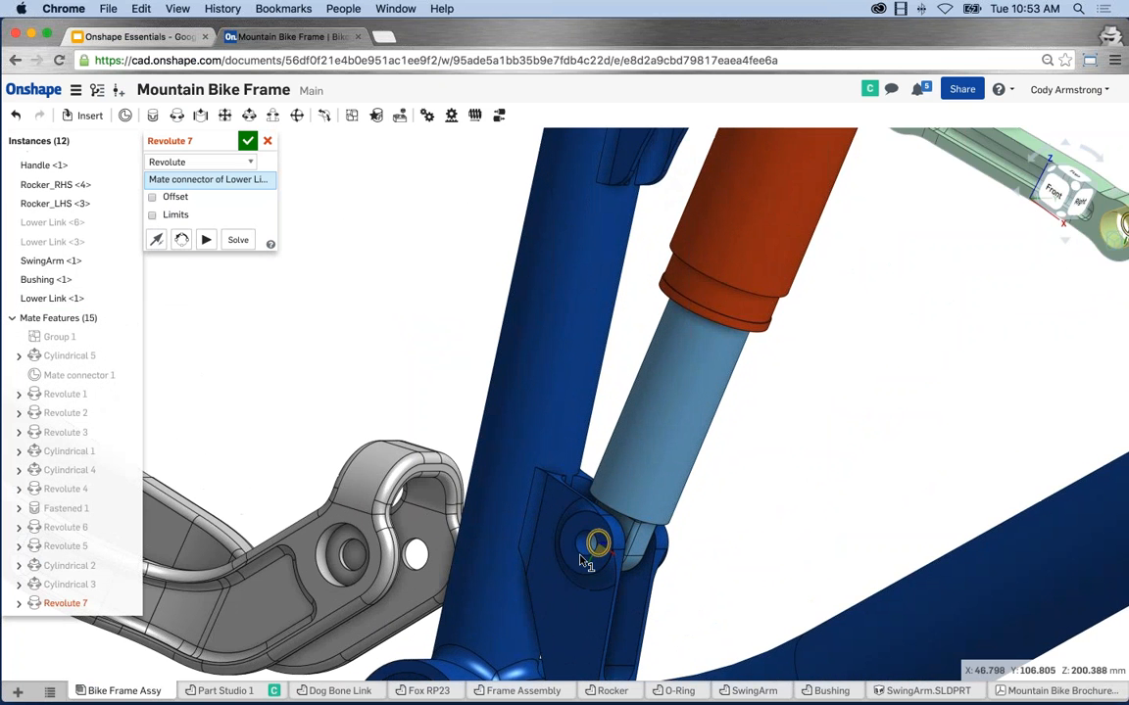
pyautogui.scroll(3, 586, 536)
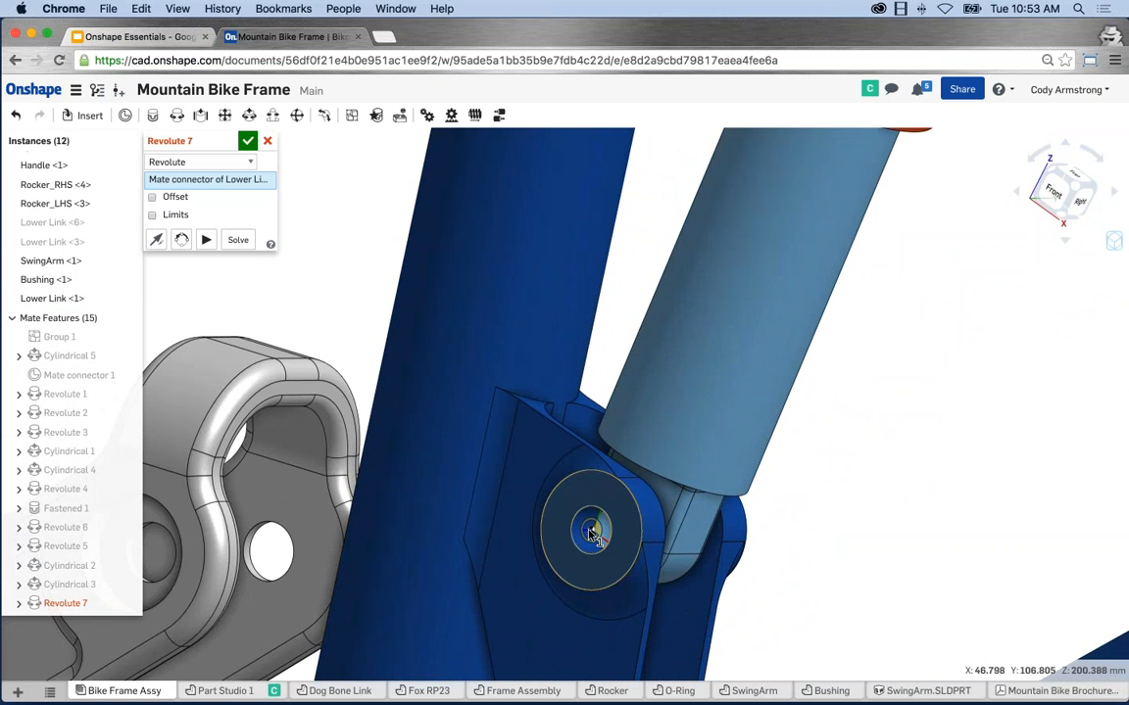
pyautogui.click(591, 532)
pyautogui.scroll(-5, 595, 534)
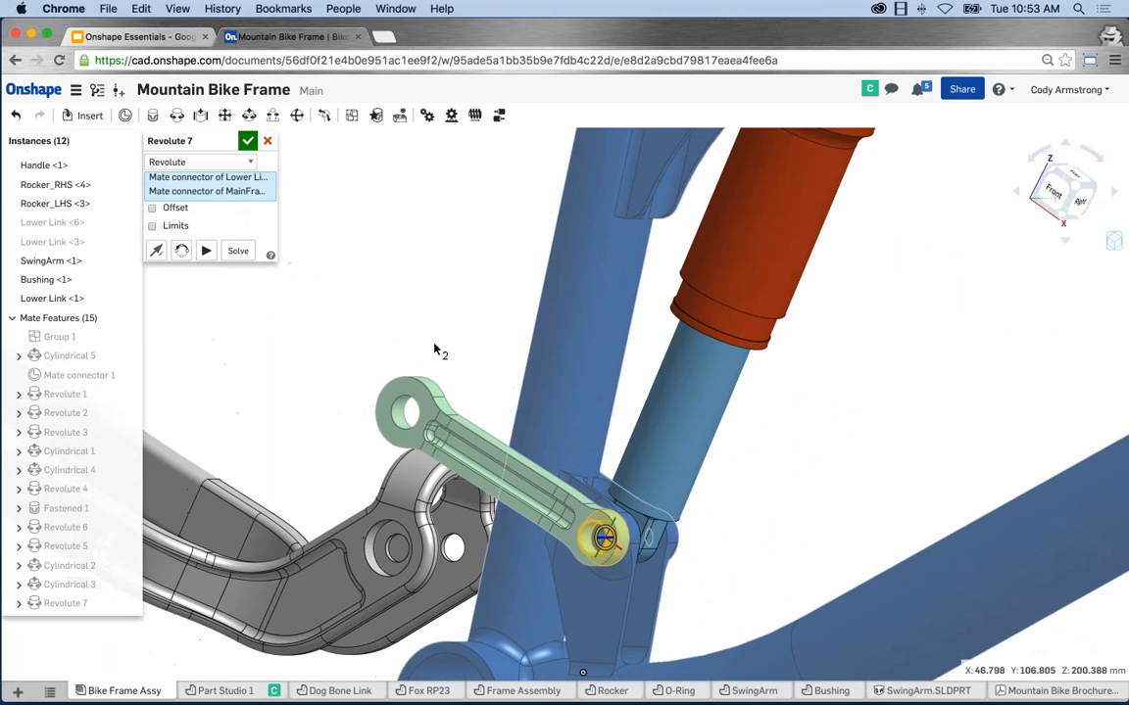
pyautogui.moveTo(440, 339); pyautogui.dragTo(462, 312, button='middle')
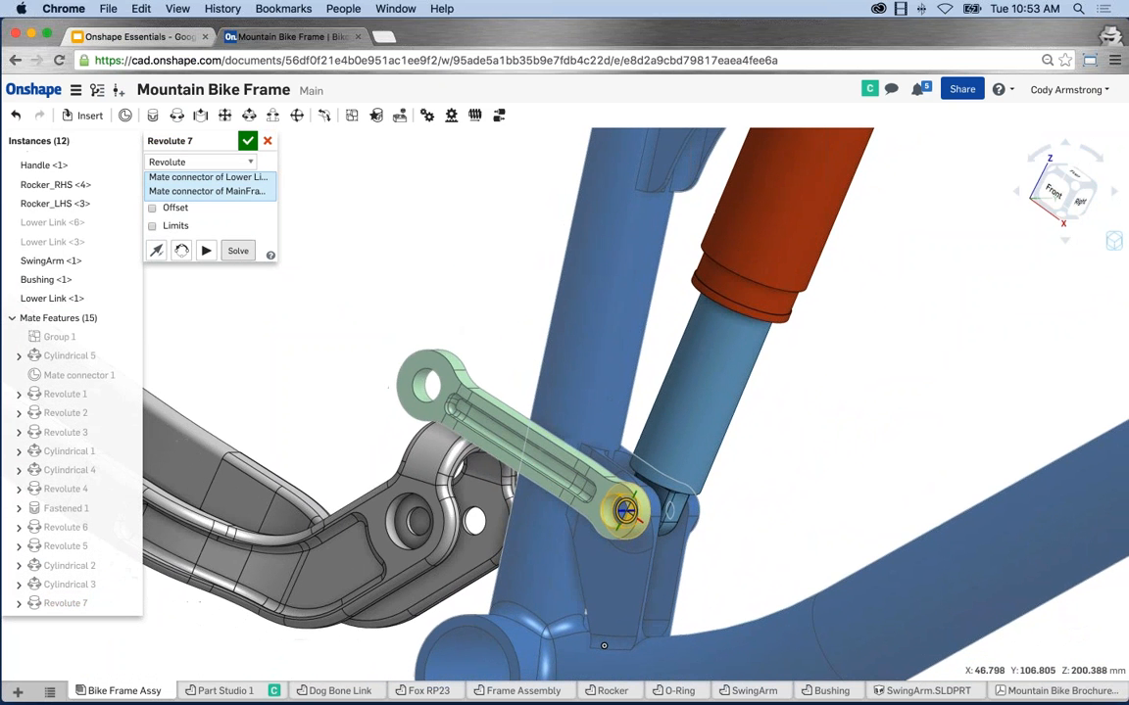
pyautogui.click(206, 252)
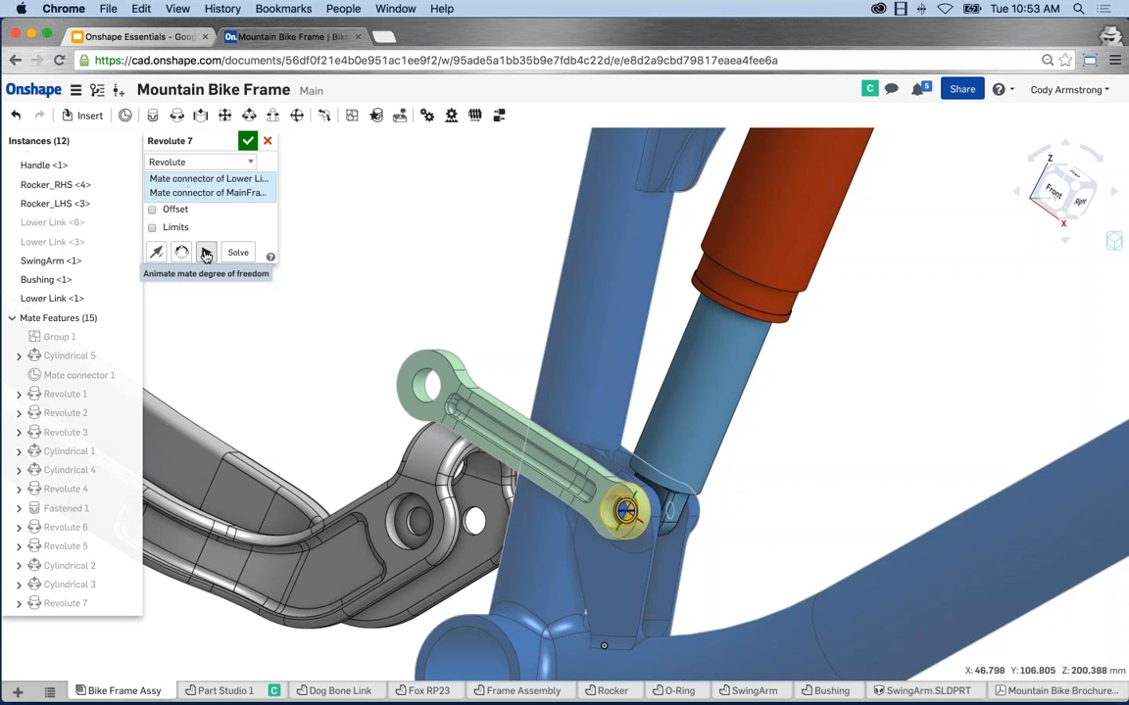
# Preview the lower link's motion as a Cylindrical mate, then as a Slider mate.
pyautogui.click(219, 162)
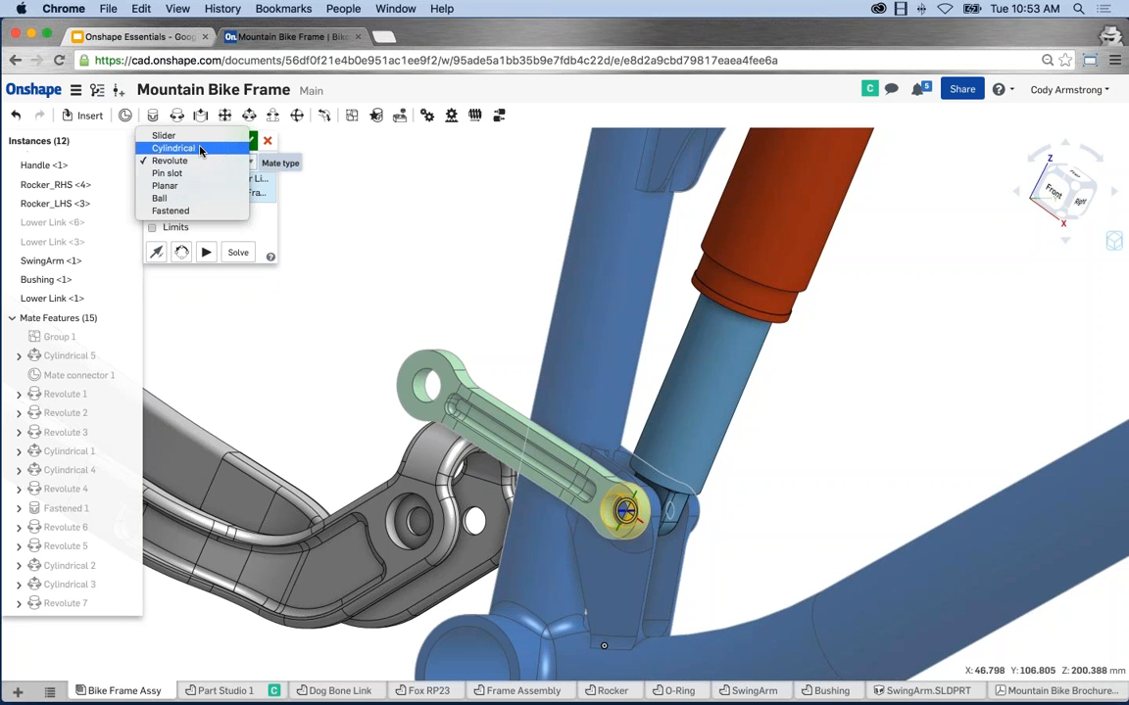
pyautogui.click(208, 148)
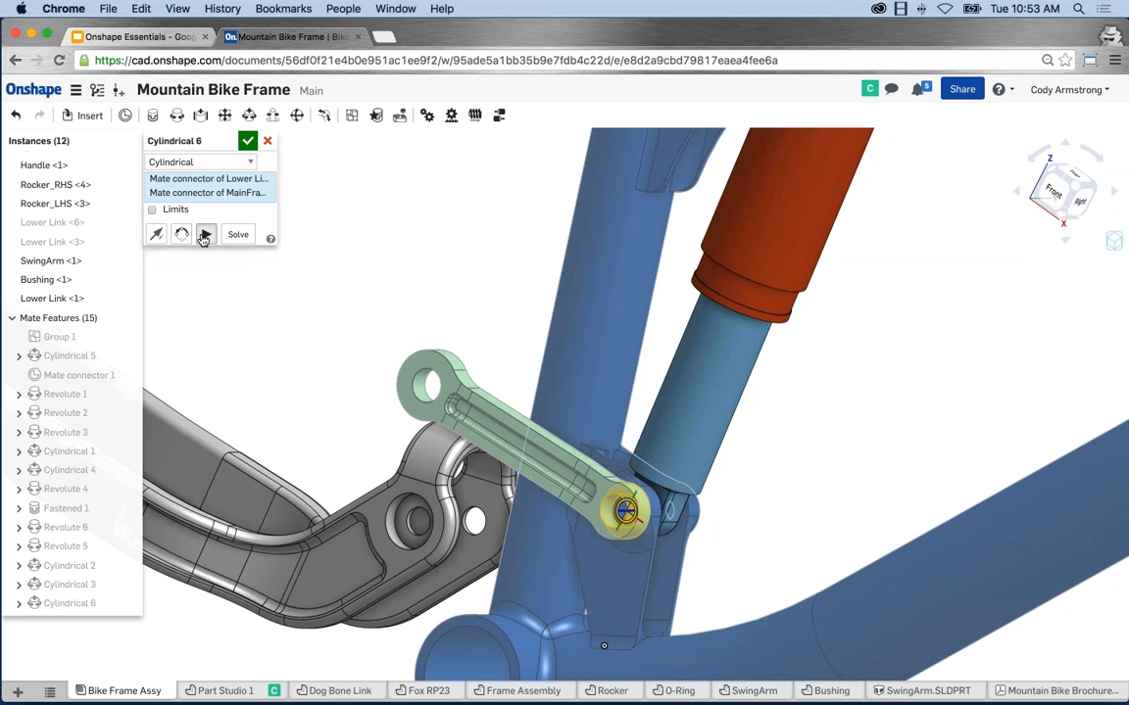
pyautogui.click(204, 235)
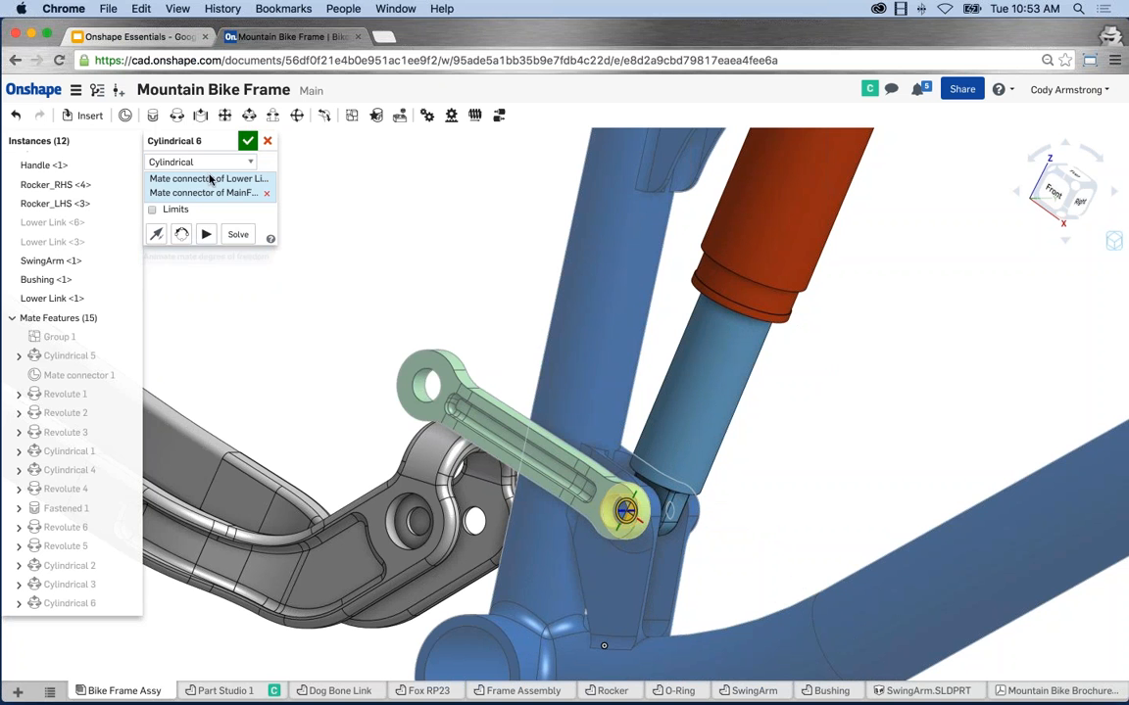
pyautogui.click(199, 162)
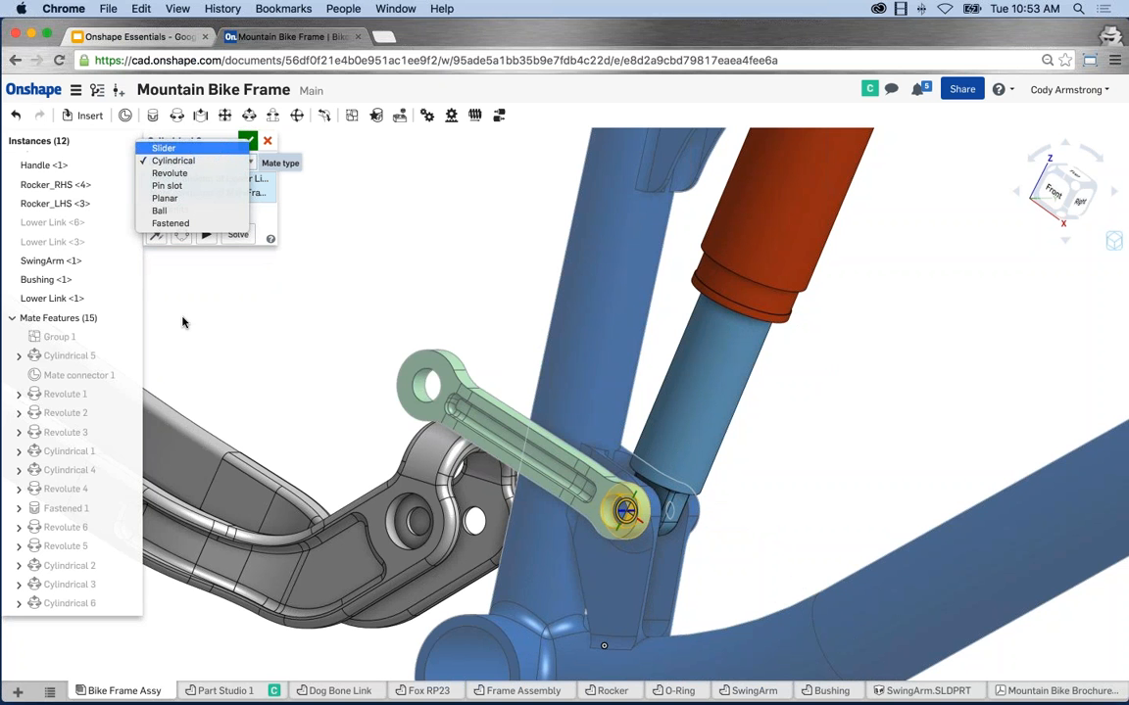
pyautogui.press('Return')
pyautogui.click(205, 253)
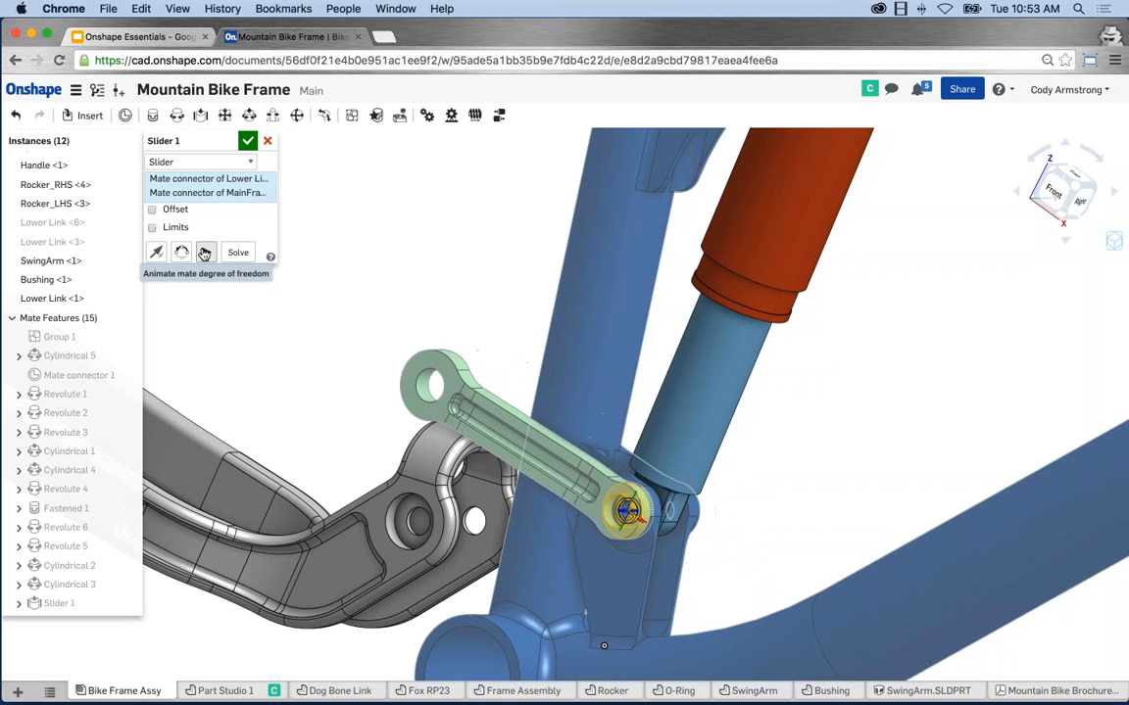
pyautogui.click(204, 253)
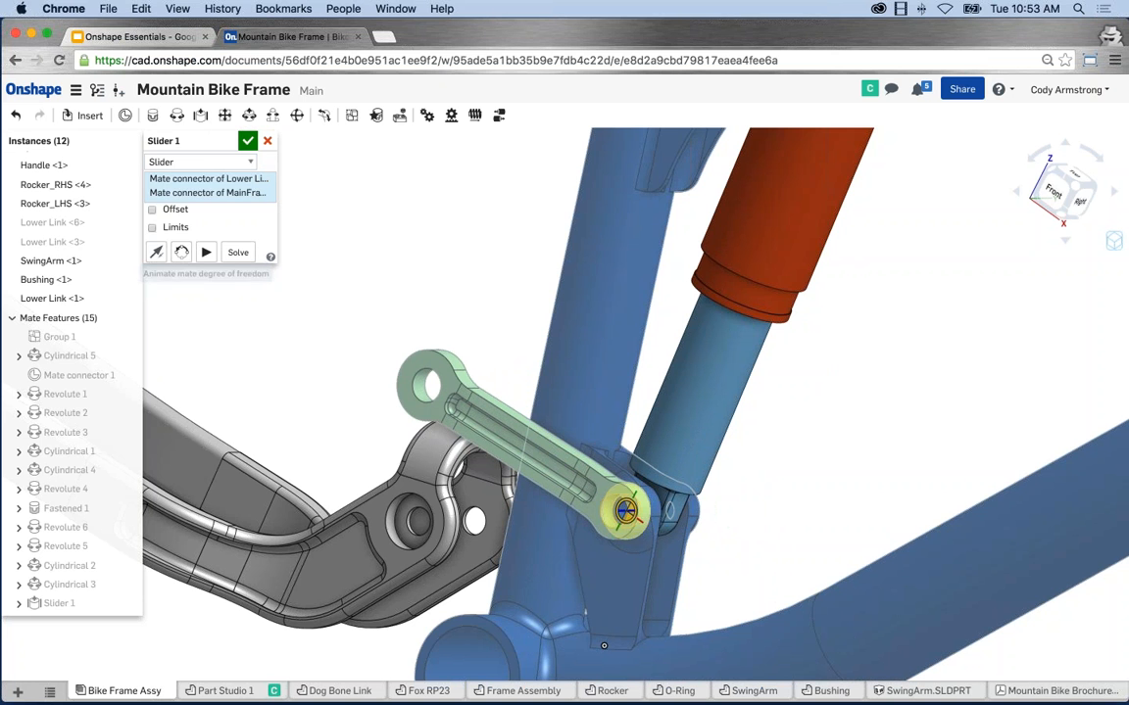
# Switch the mate back to Revolute and accept it as Revolute 7.
pyautogui.click(179, 160)
pyautogui.click(187, 189)
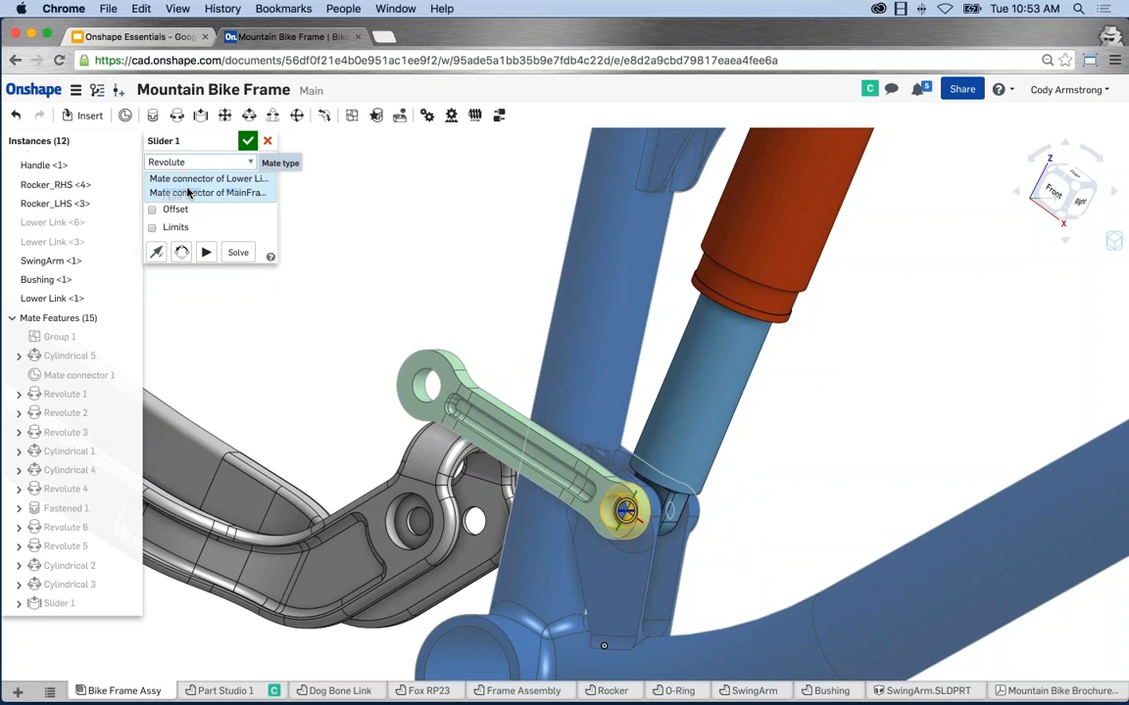
pyautogui.click(248, 141)
pyautogui.scroll(-3, 425, 301)
# Swing the lower link to test it, then start a cylindrical mate at the link's hole connector.
pyautogui.moveTo(425, 300); pyautogui.dragTo(436, 295, button='middle')
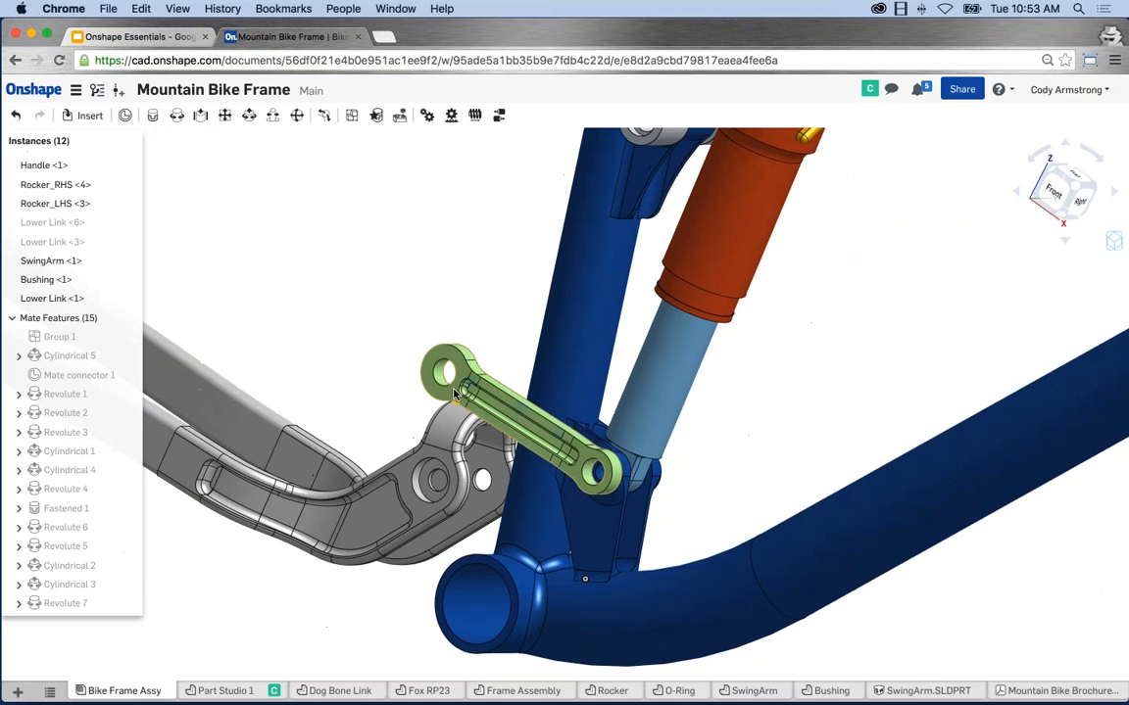
pyautogui.moveTo(432, 365); pyautogui.dragTo(419, 269)
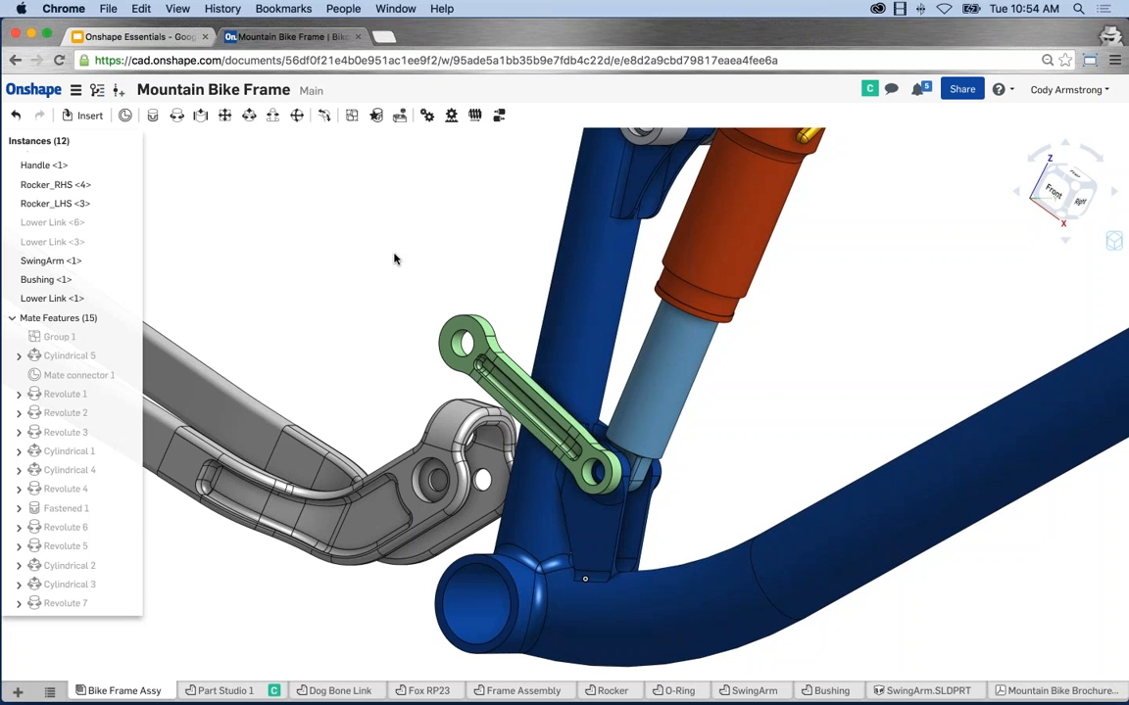
pyautogui.click(248, 115)
pyautogui.moveTo(400, 231); pyautogui.dragTo(294, 245, button='right')
pyautogui.scroll(3, 629, 359)
pyautogui.scroll(2, 629, 358)
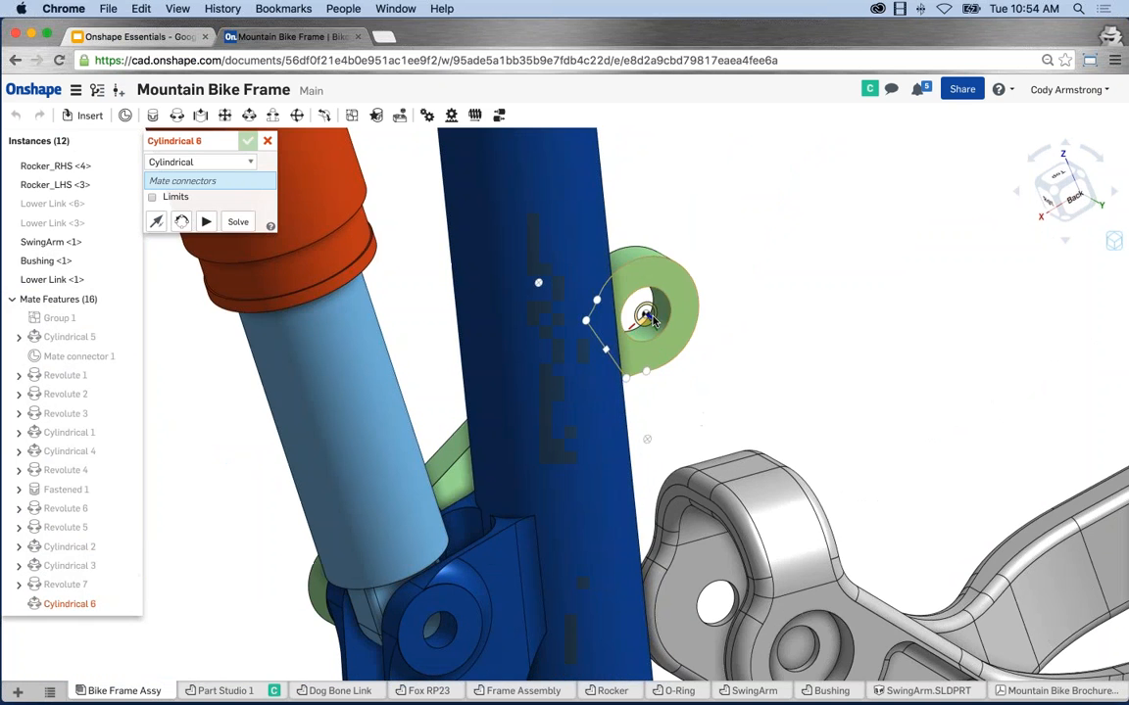
pyautogui.click(643, 313)
# Attach the mate to the SwingArm connector, solve, and accept Cylindrical 6.
pyautogui.scroll(-3, 717, 353)
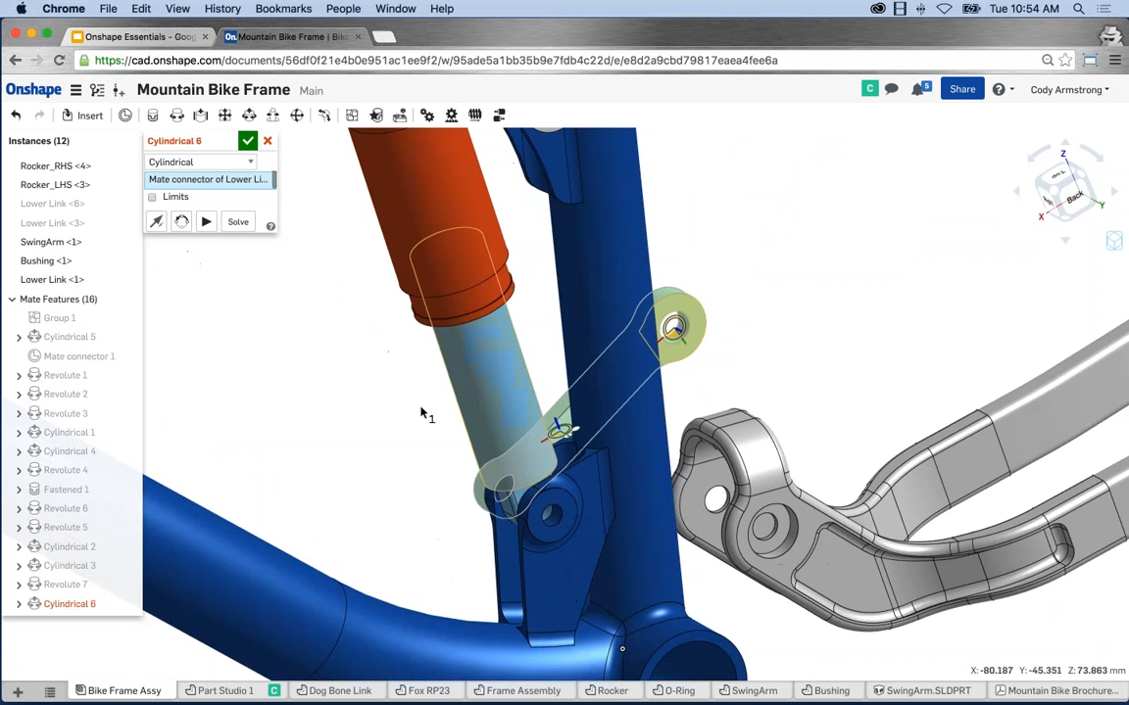
pyautogui.moveTo(422, 407); pyautogui.dragTo(534, 437, button='right')
pyautogui.moveTo(491, 569); pyautogui.dragTo(650, 507, button='middle')
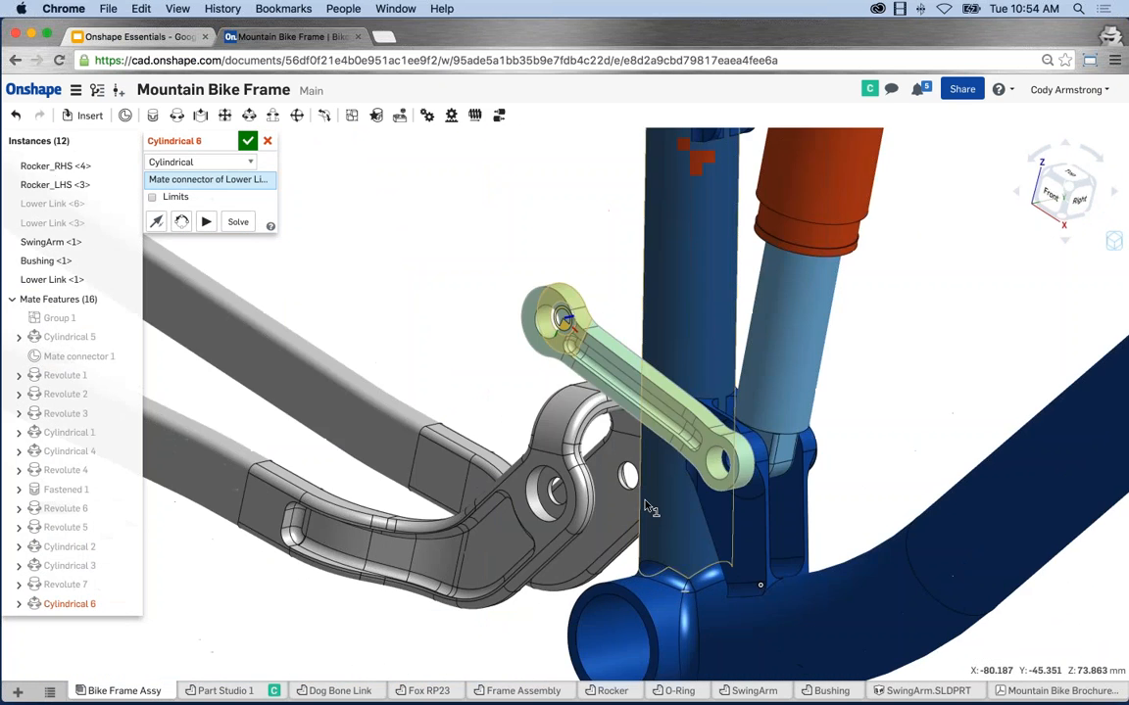
pyautogui.scroll(3, 568, 534)
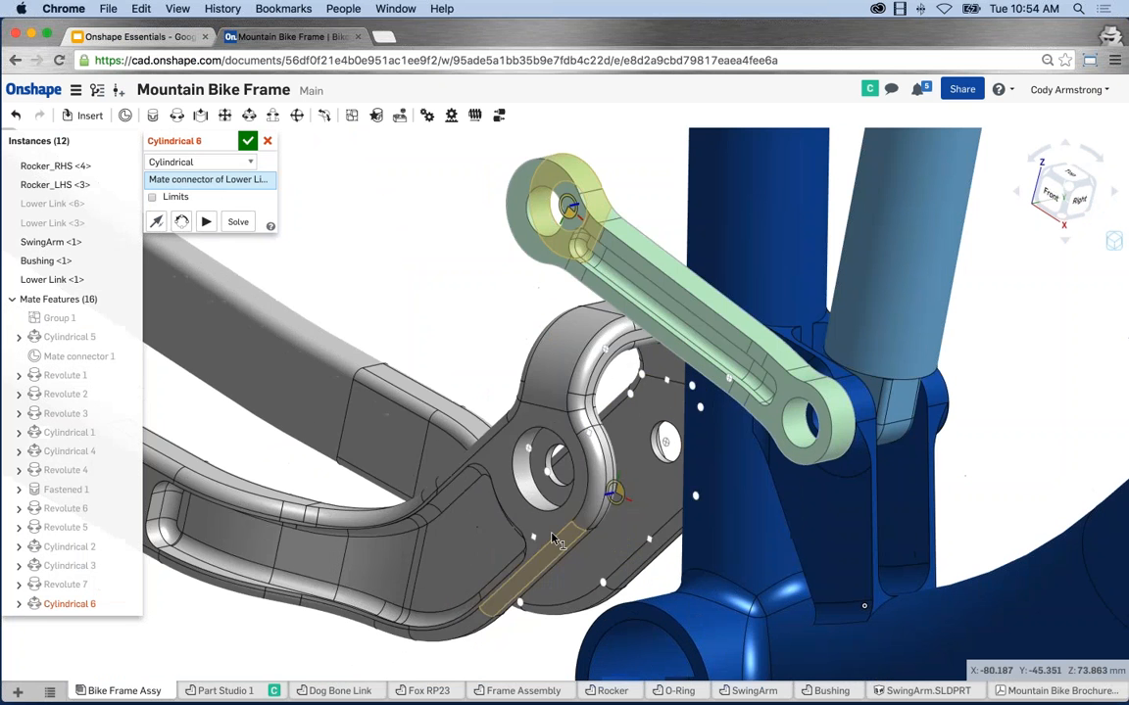
pyautogui.click(545, 475)
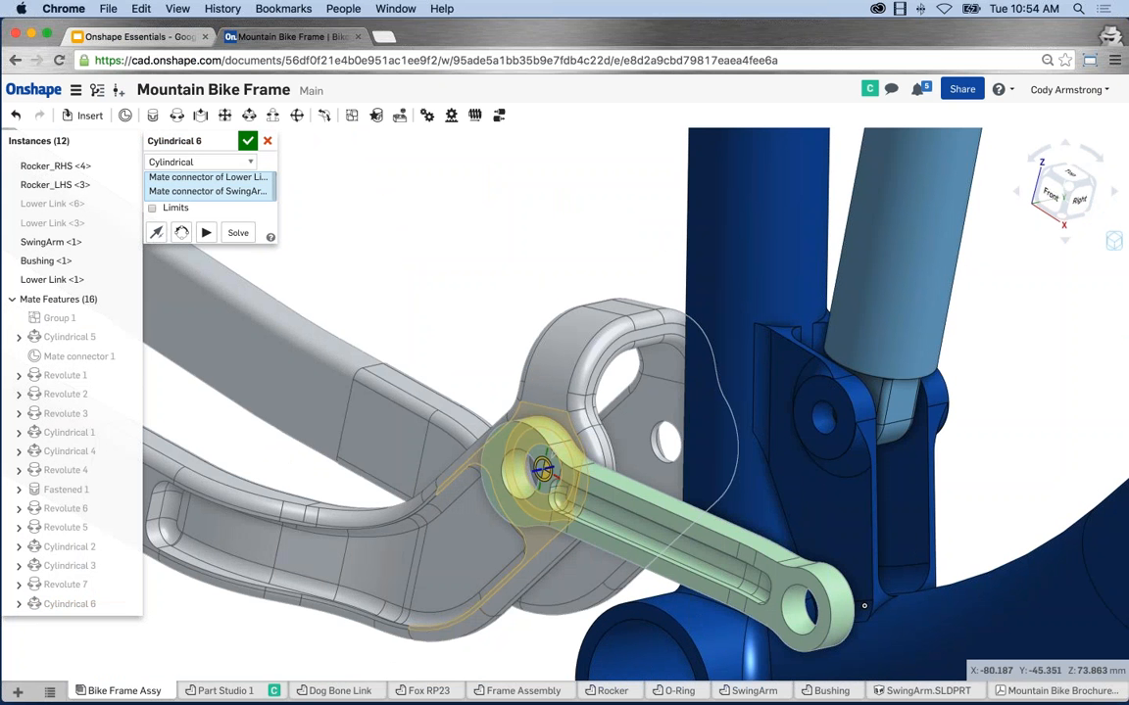
pyautogui.scroll(-2, 544, 472)
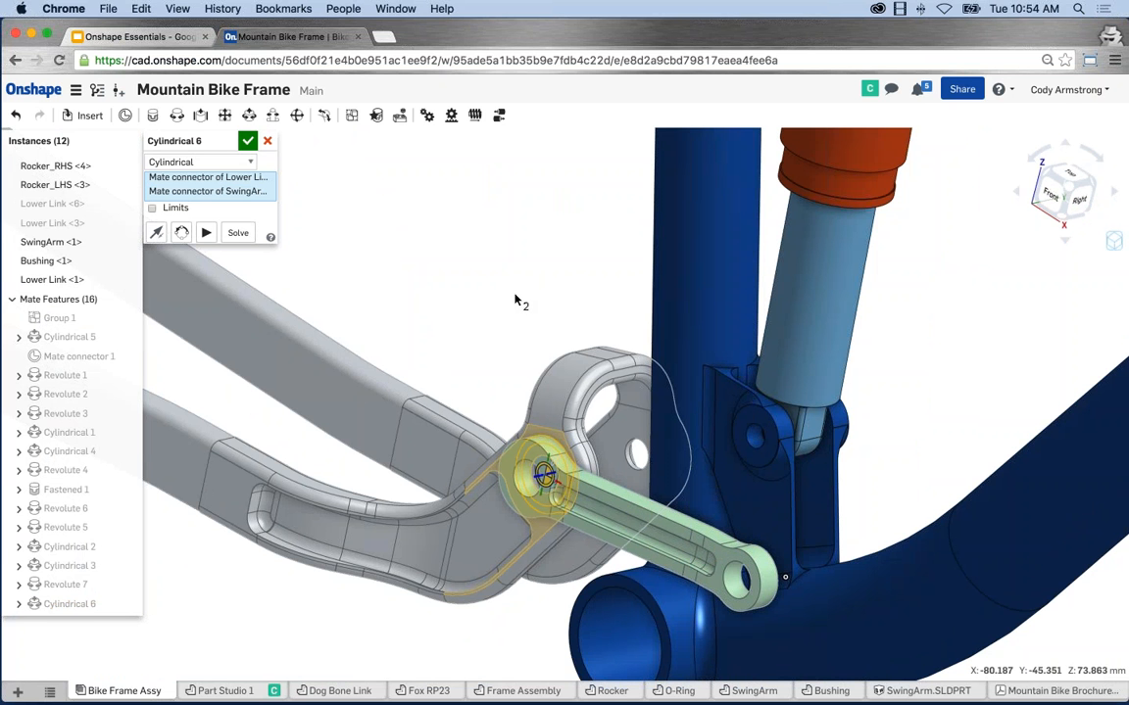
pyautogui.click(238, 235)
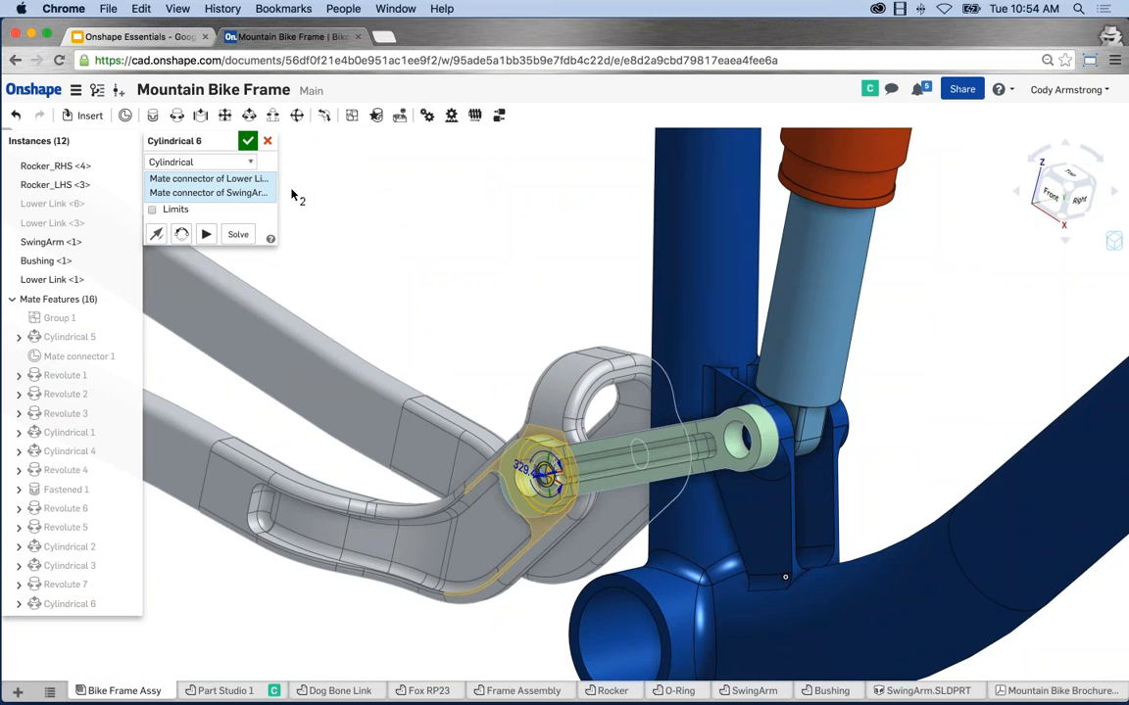
pyautogui.click(249, 143)
pyautogui.scroll(-5, 554, 294)
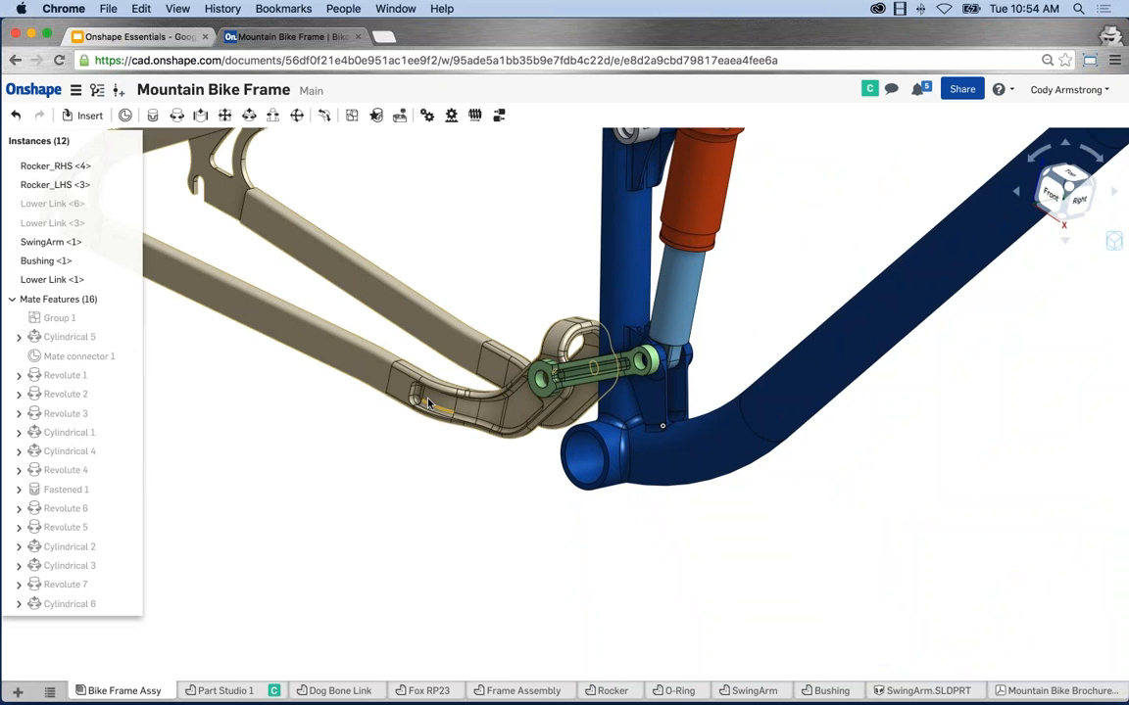
# View the whole bike frame and pivot the SwingArm to check the rear linkage moves.
pyautogui.scroll(-3, 428, 402)
pyautogui.moveTo(463, 286); pyautogui.dragTo(440, 436, button='middle')
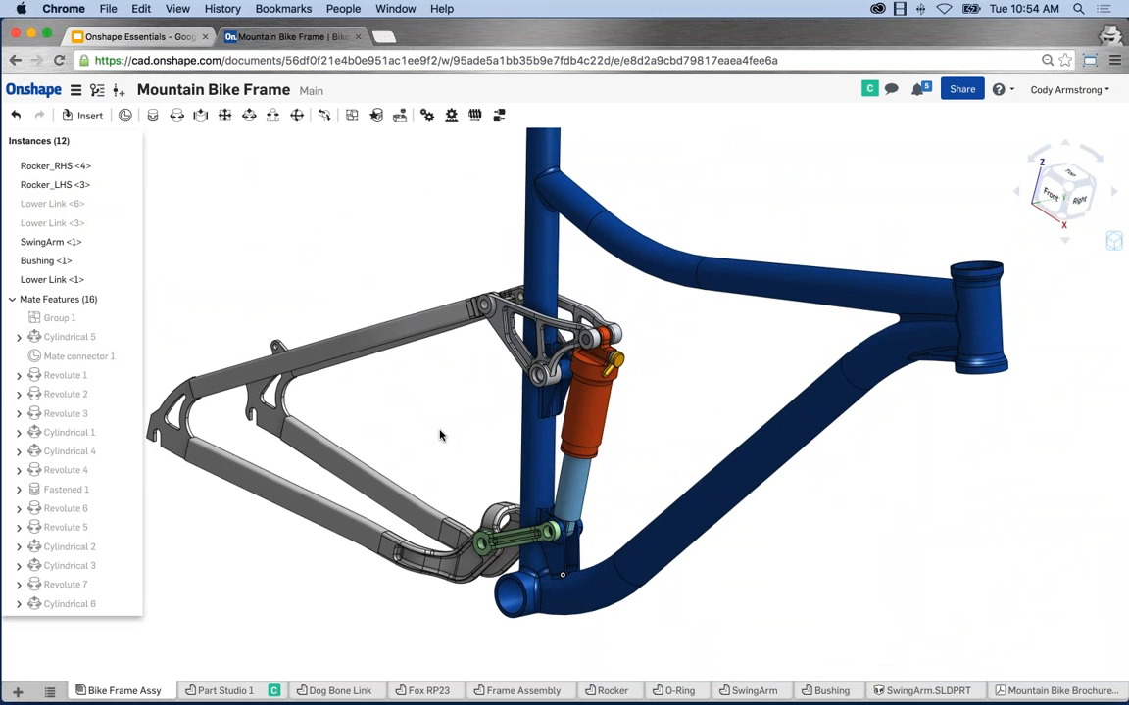
pyautogui.click(275, 375)
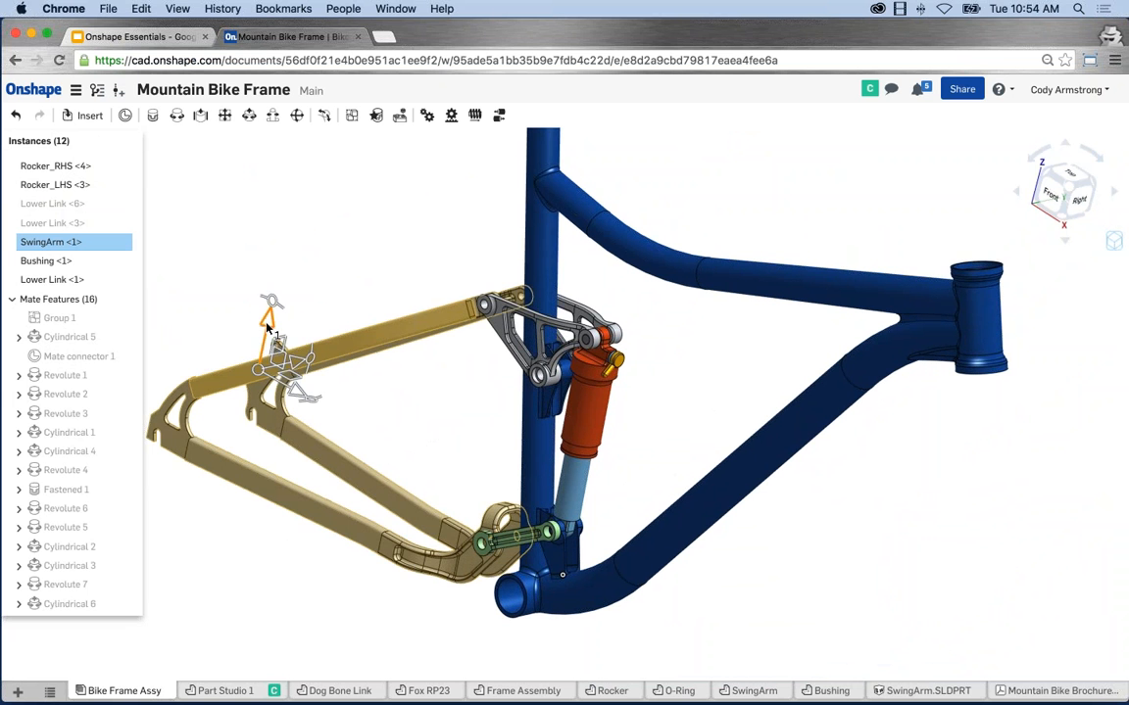
pyautogui.moveTo(267, 328); pyautogui.dragTo(313, 327)
pyautogui.moveTo(308, 340); pyautogui.dragTo(310, 342)
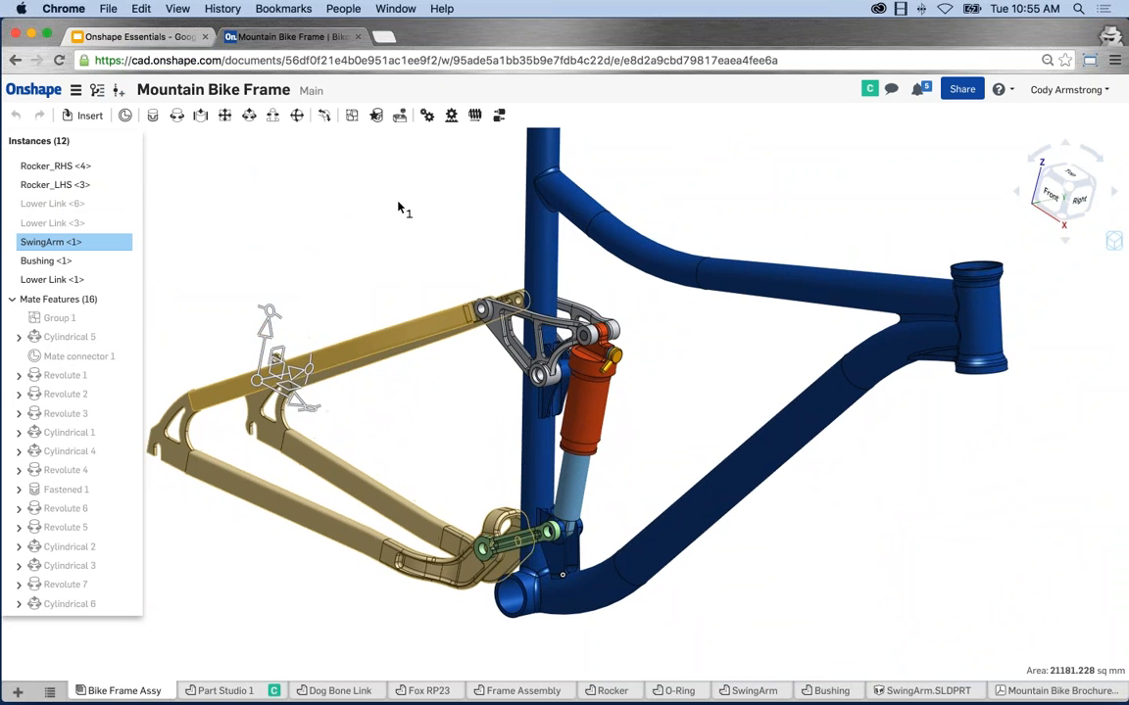
pyautogui.click(398, 204)
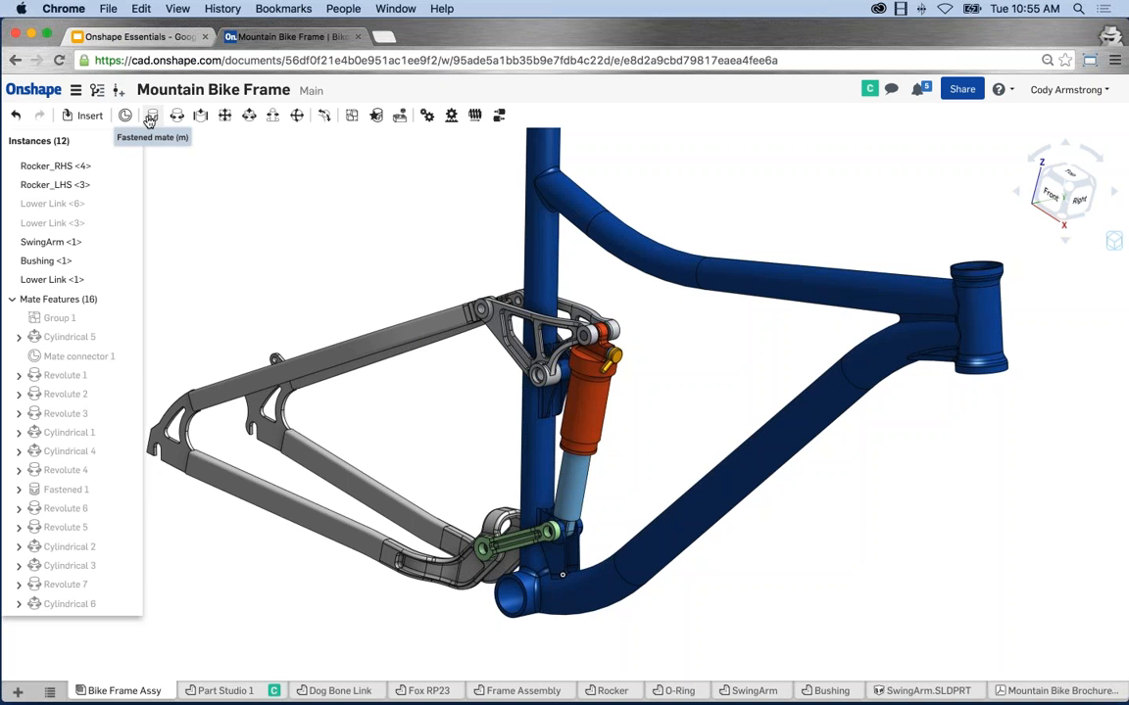
pyautogui.scroll(-3, 431, 291)
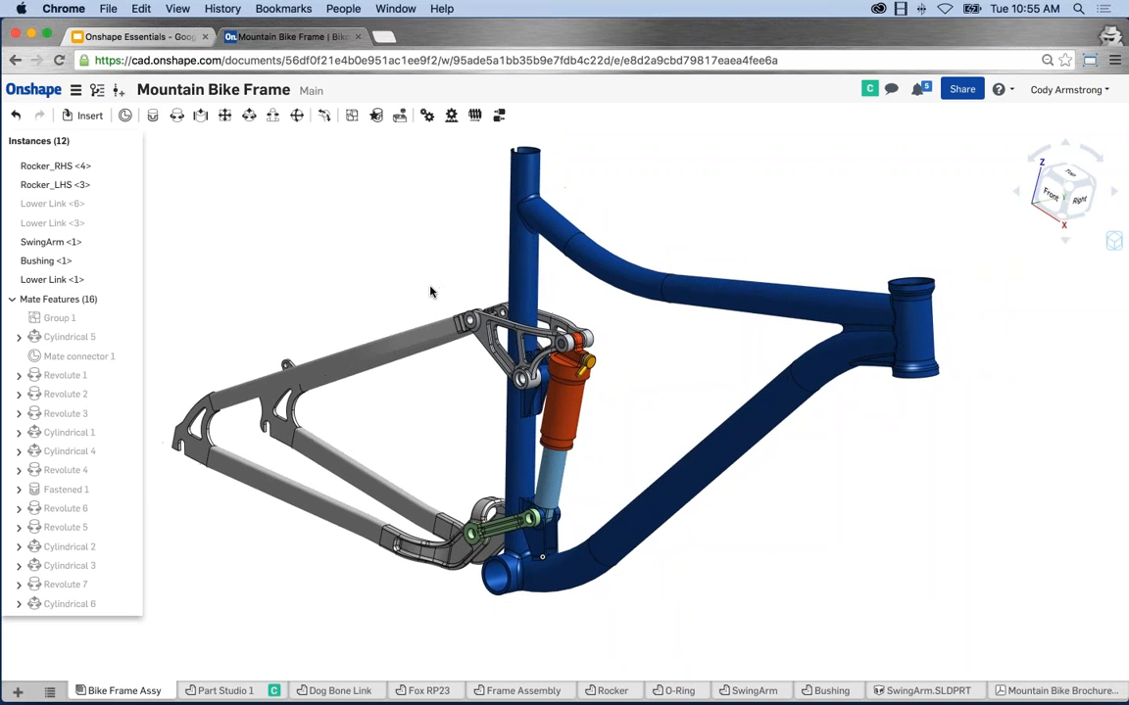
pyautogui.scroll(-3, 431, 293)
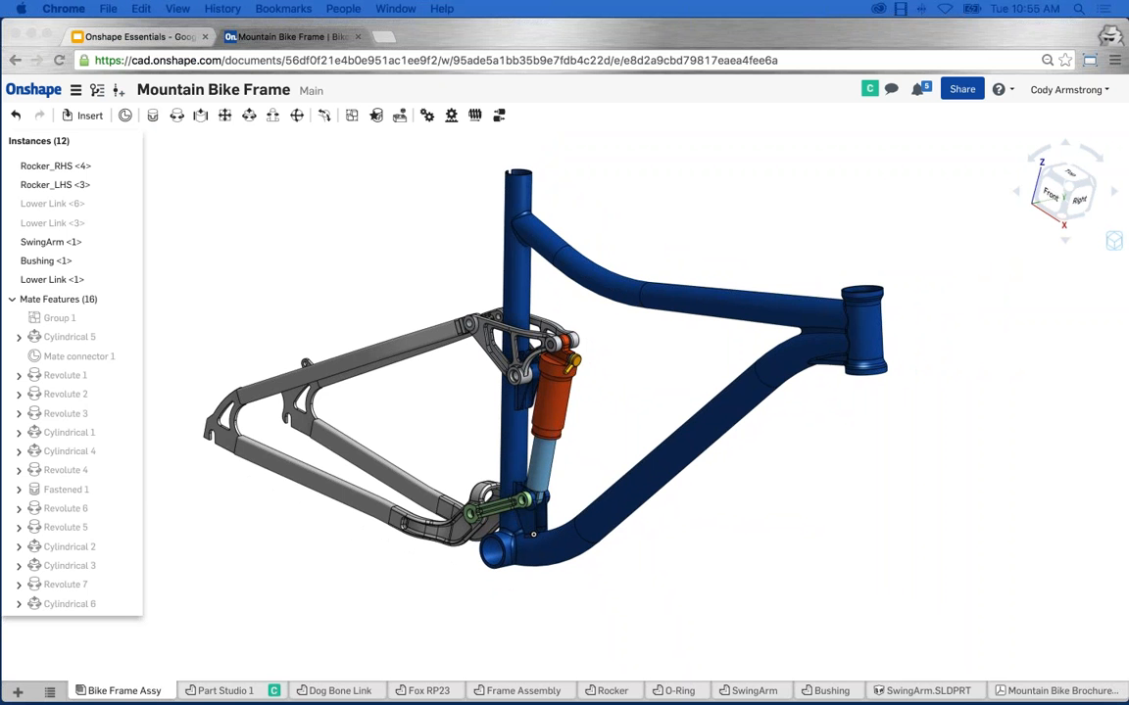
pyautogui.click(394, 257)
pyautogui.moveTo(432, 274); pyautogui.dragTo(439, 292, button='middle')
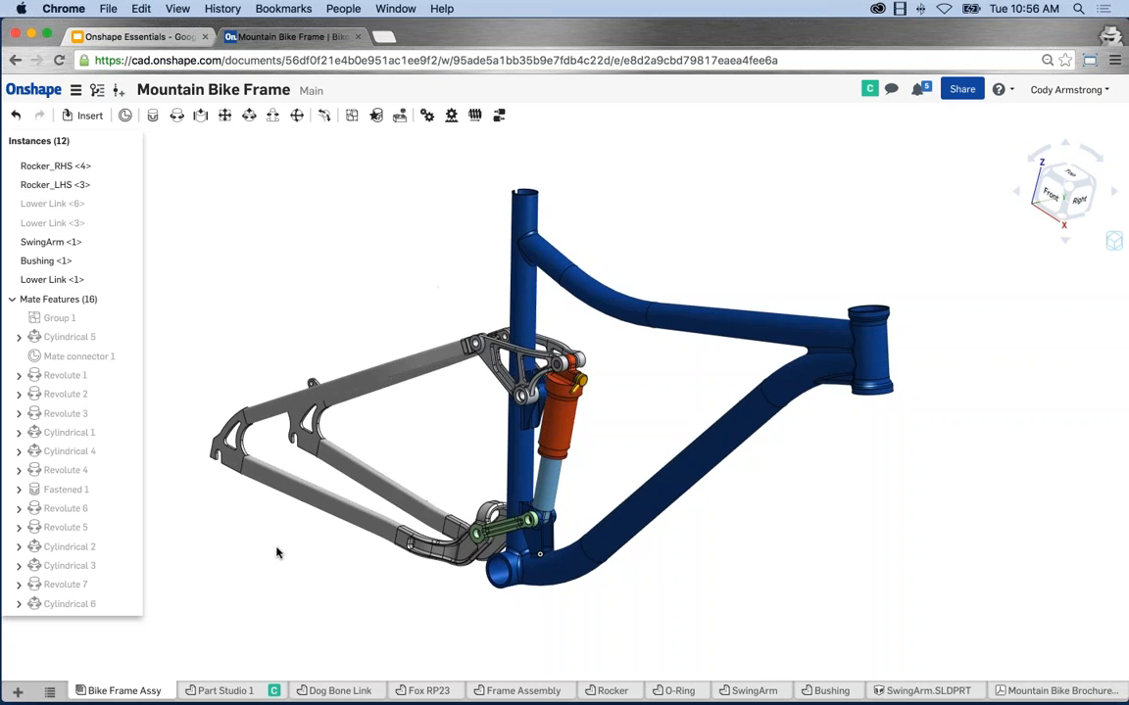
pyautogui.moveTo(277, 550); pyautogui.dragTo(276, 560, button='middle')
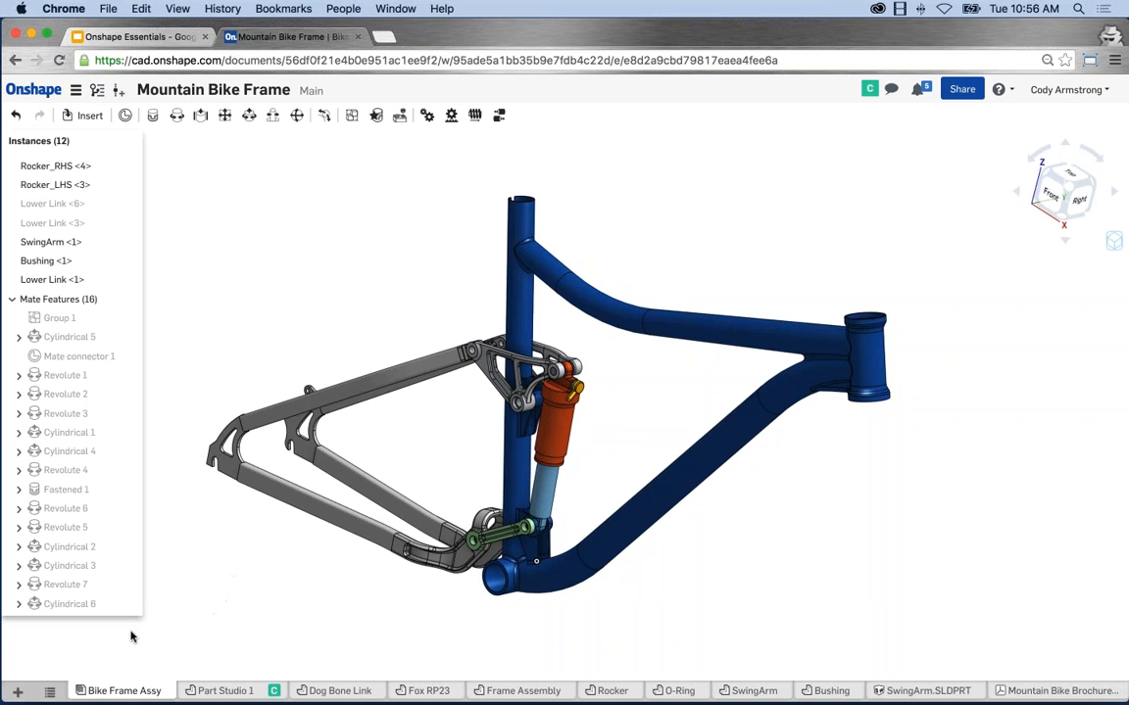
# Create Drawing 1 from the recently used ISO_A4.dwt template.
pyautogui.click(19, 693)
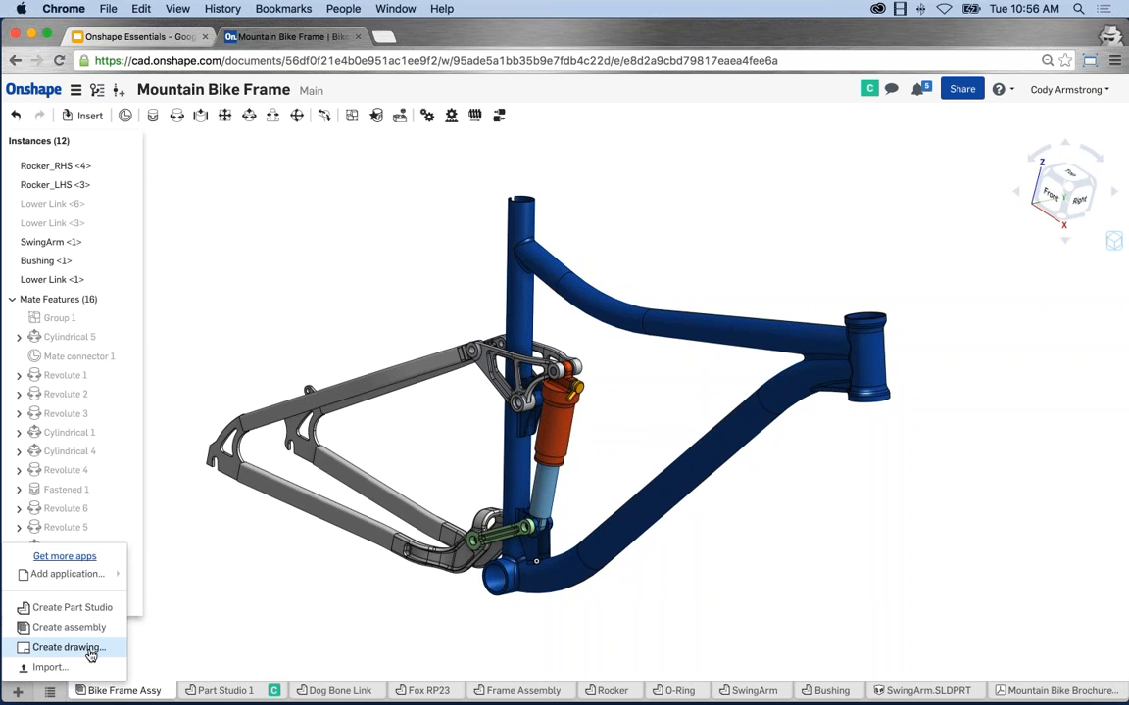
pyautogui.click(69, 647)
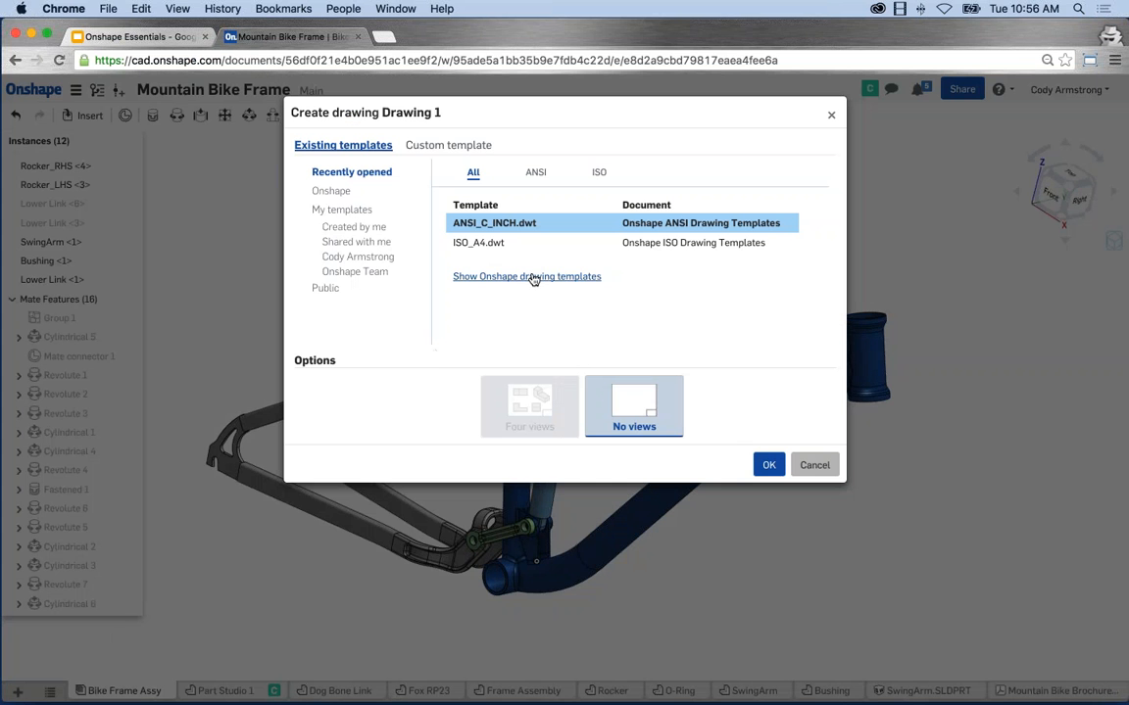
pyautogui.click(533, 277)
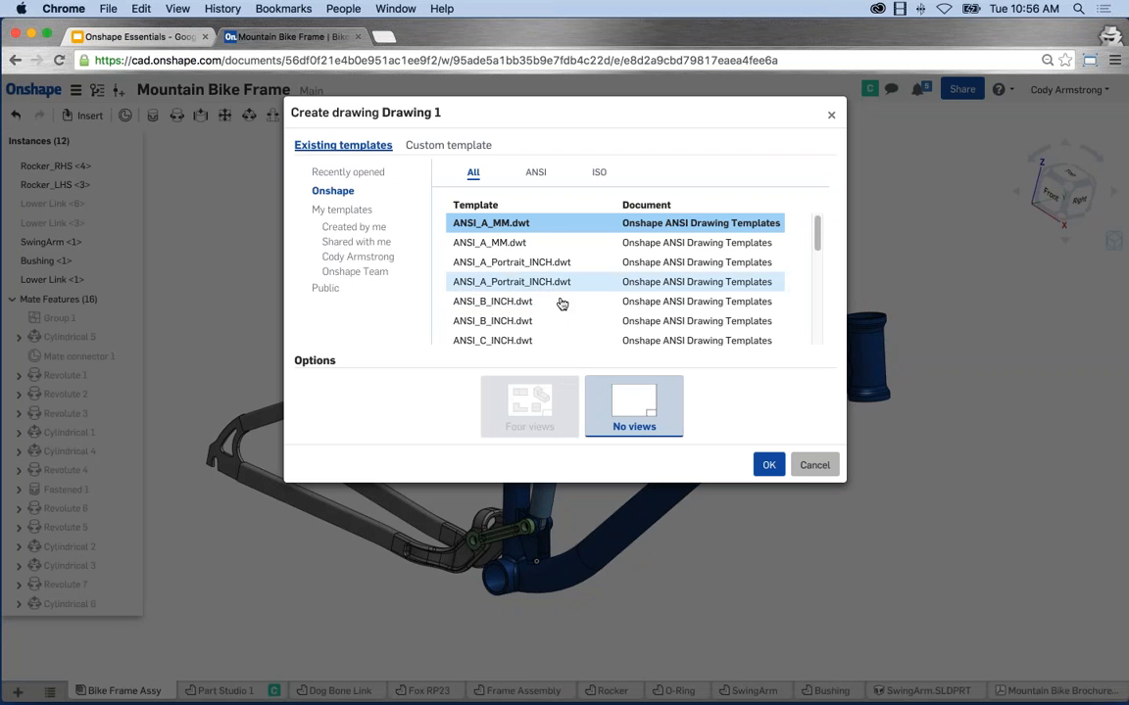
pyautogui.click(338, 172)
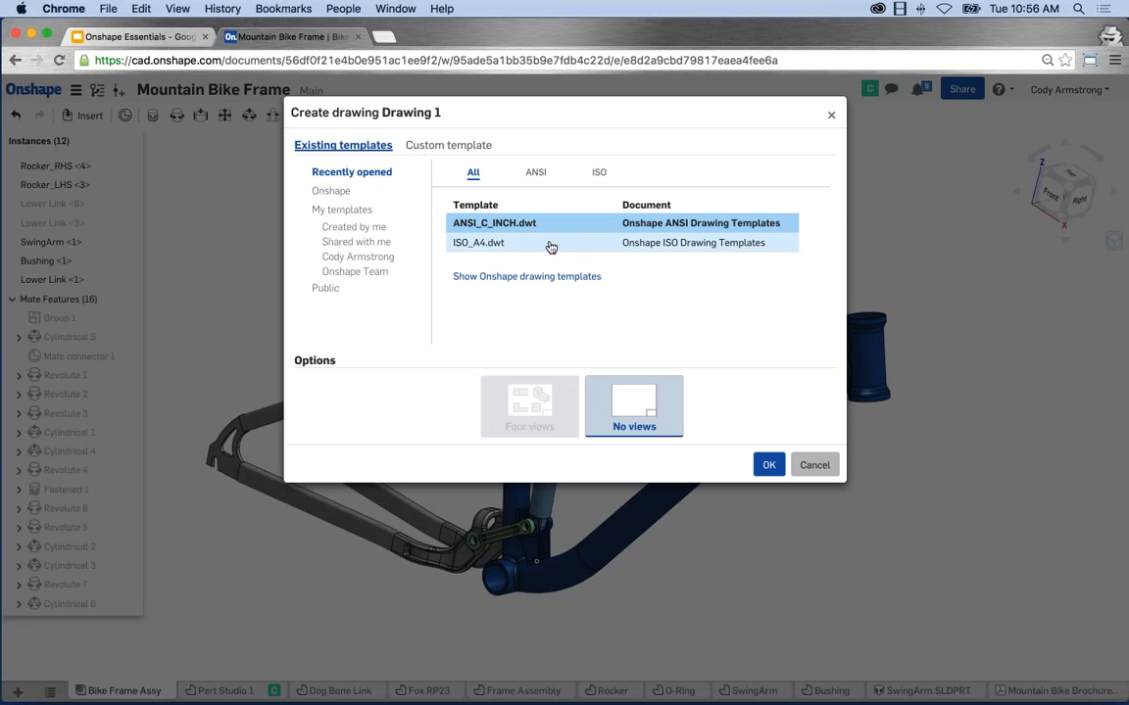
pyautogui.click(494, 244)
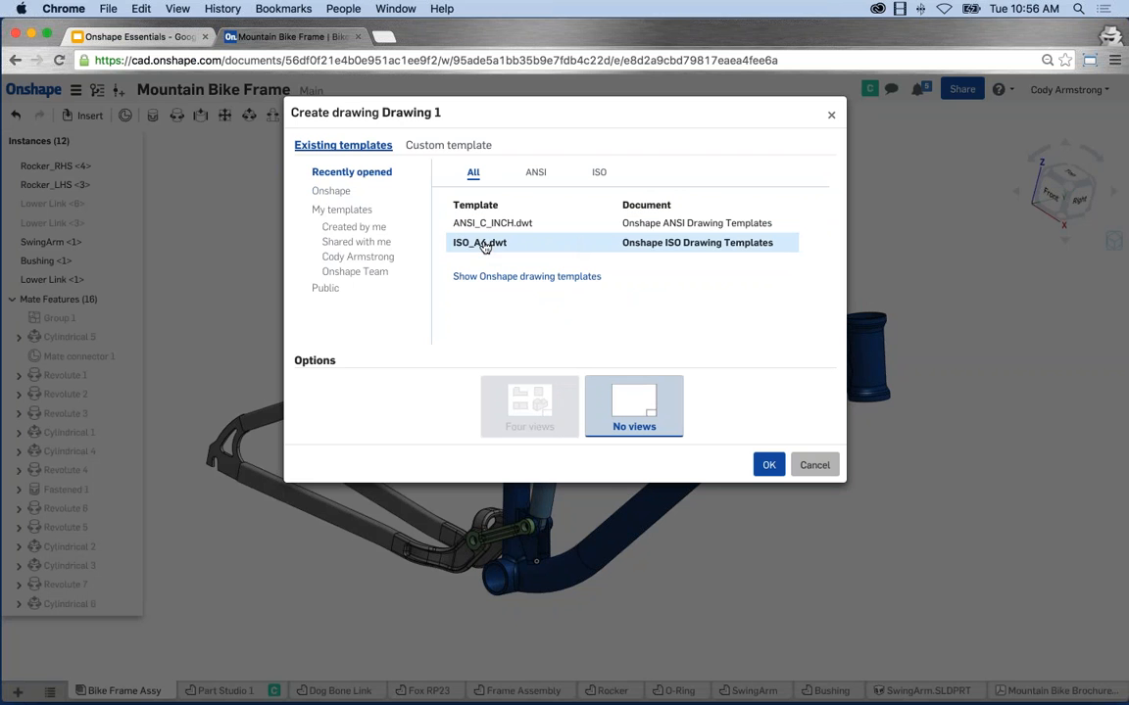
pyautogui.click(769, 465)
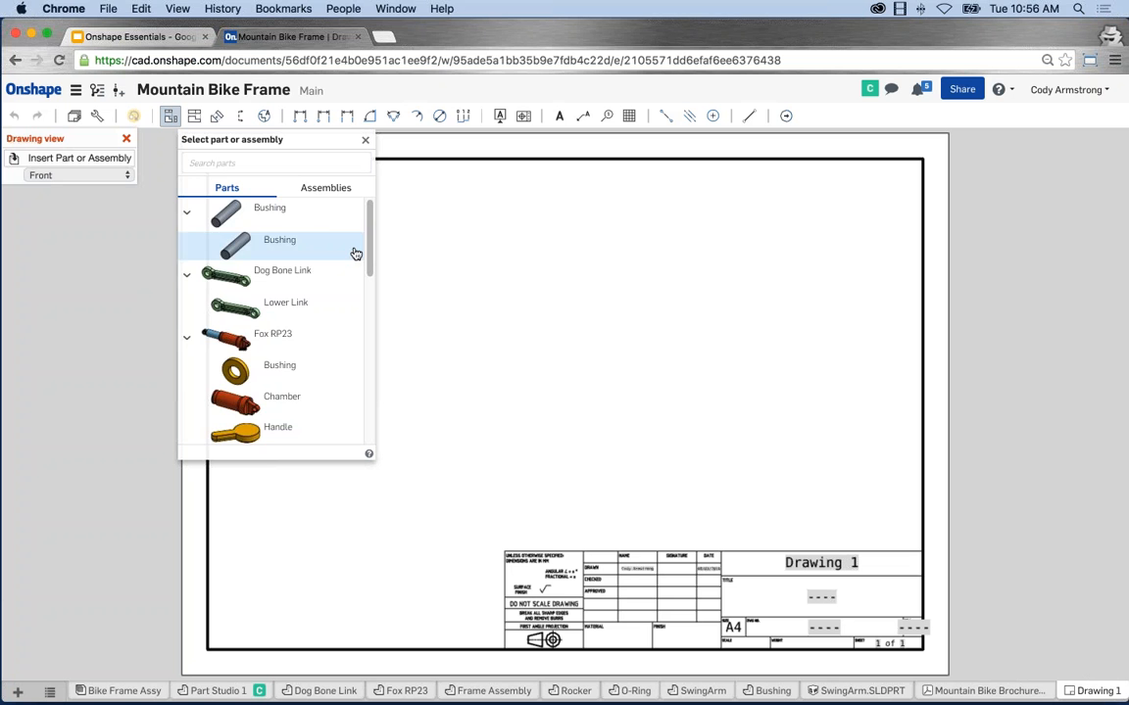
# Place a view of Dog Bone Link's Lower Link at the sheet's lower left.
pyautogui.scroll(-5, 355, 294)
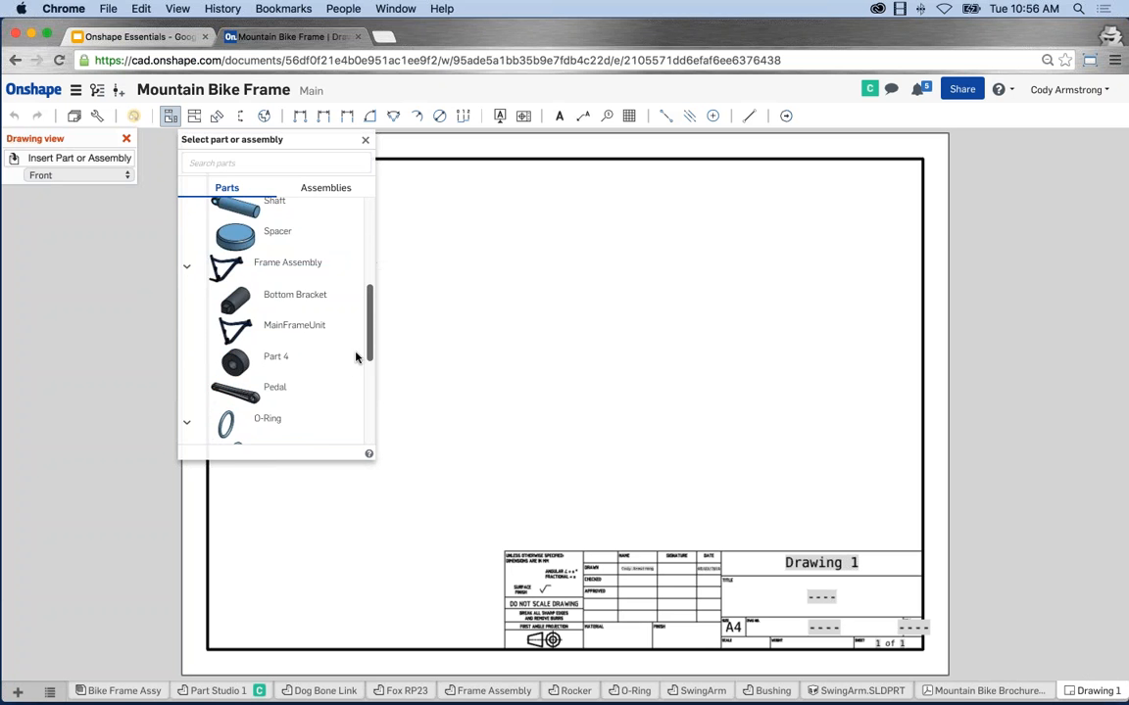
pyautogui.moveTo(355, 358); pyautogui.dragTo(368, 233)
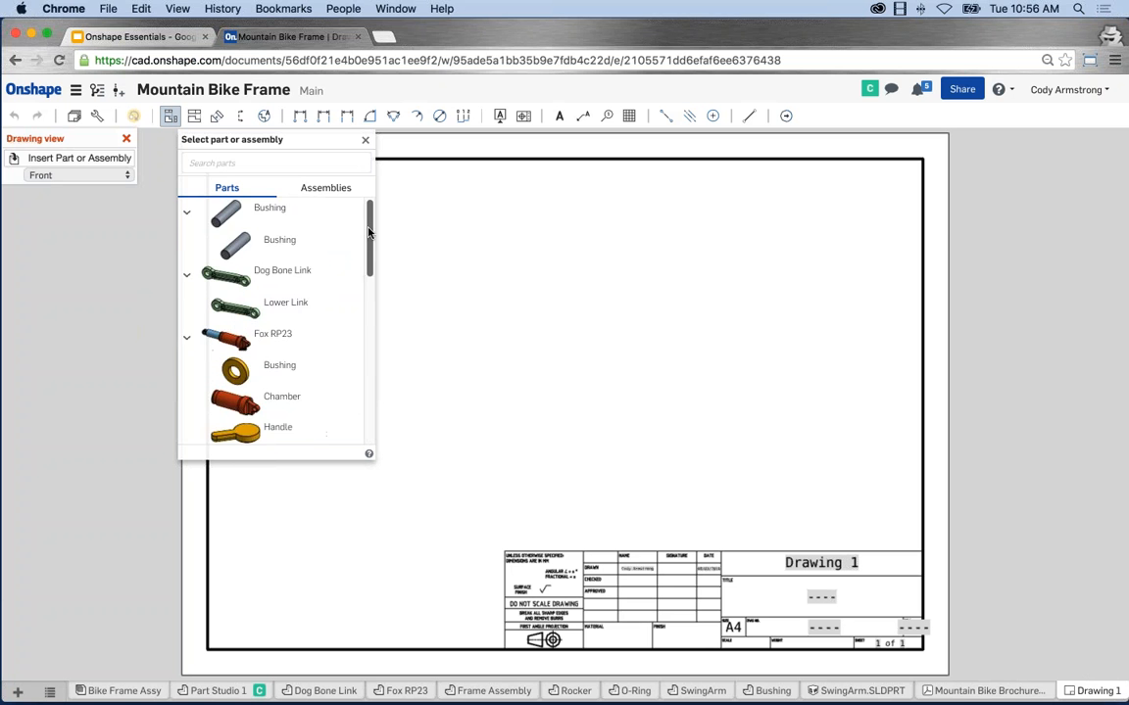
pyautogui.click(275, 303)
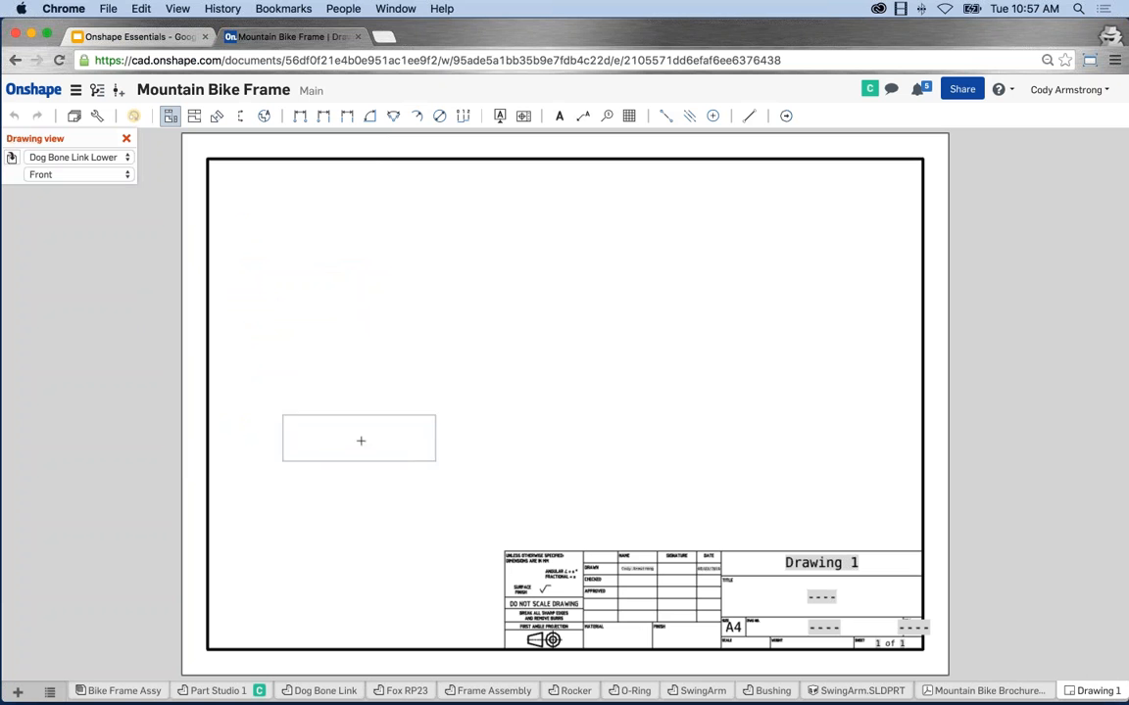
pyautogui.click(374, 439)
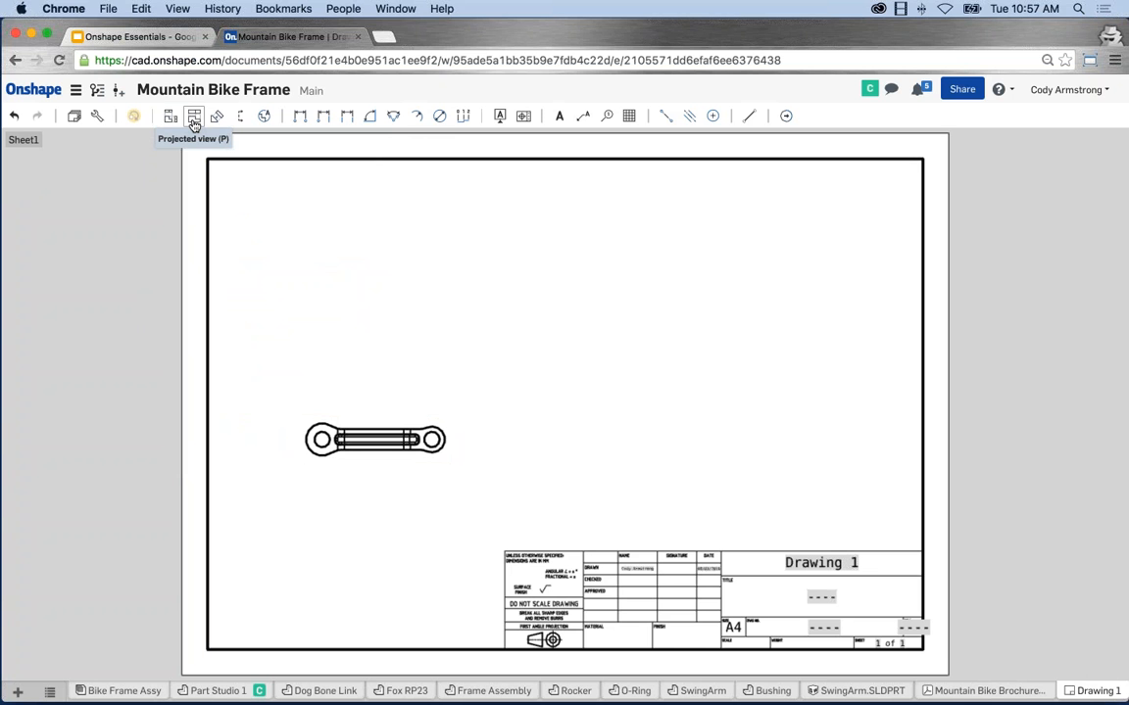
pyautogui.click(194, 116)
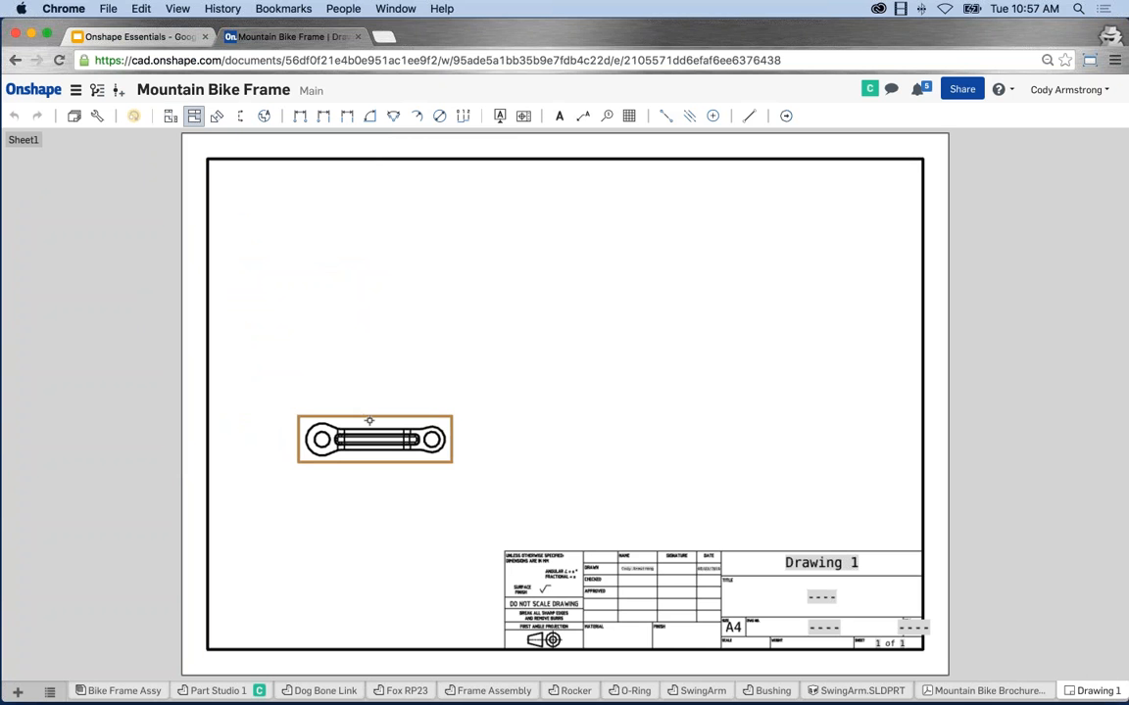
pyautogui.click(372, 438)
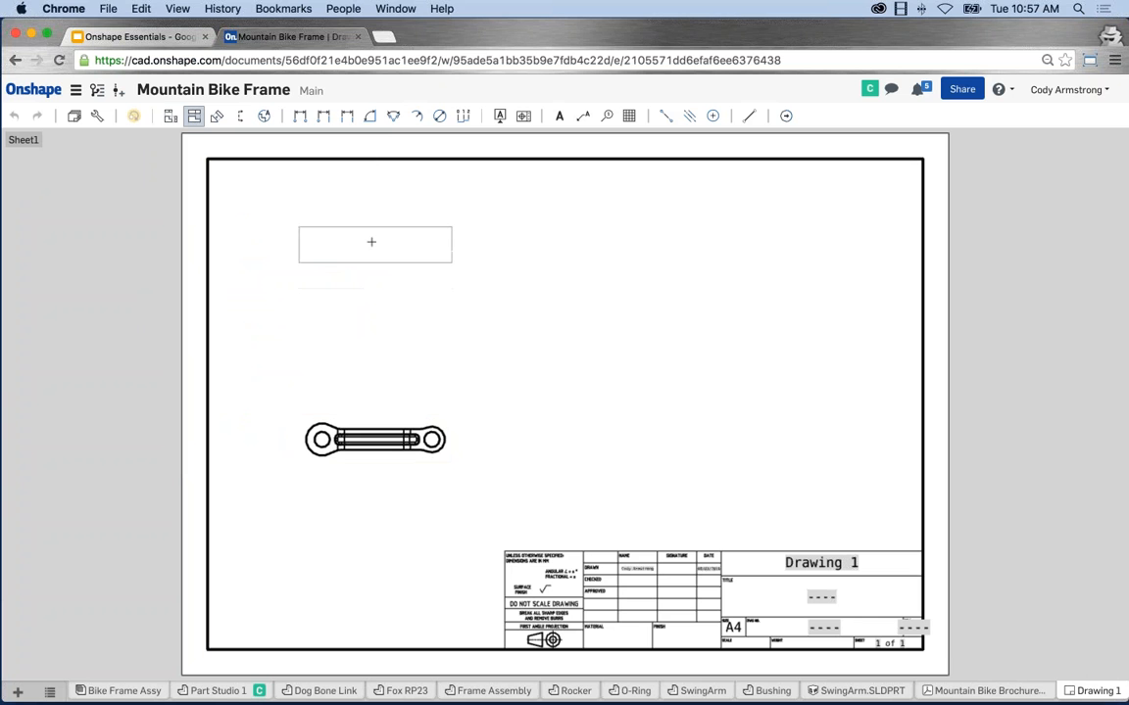
# Project a top view above, a side view to the right, and an isometric view at upper right.
pyautogui.click(371, 242)
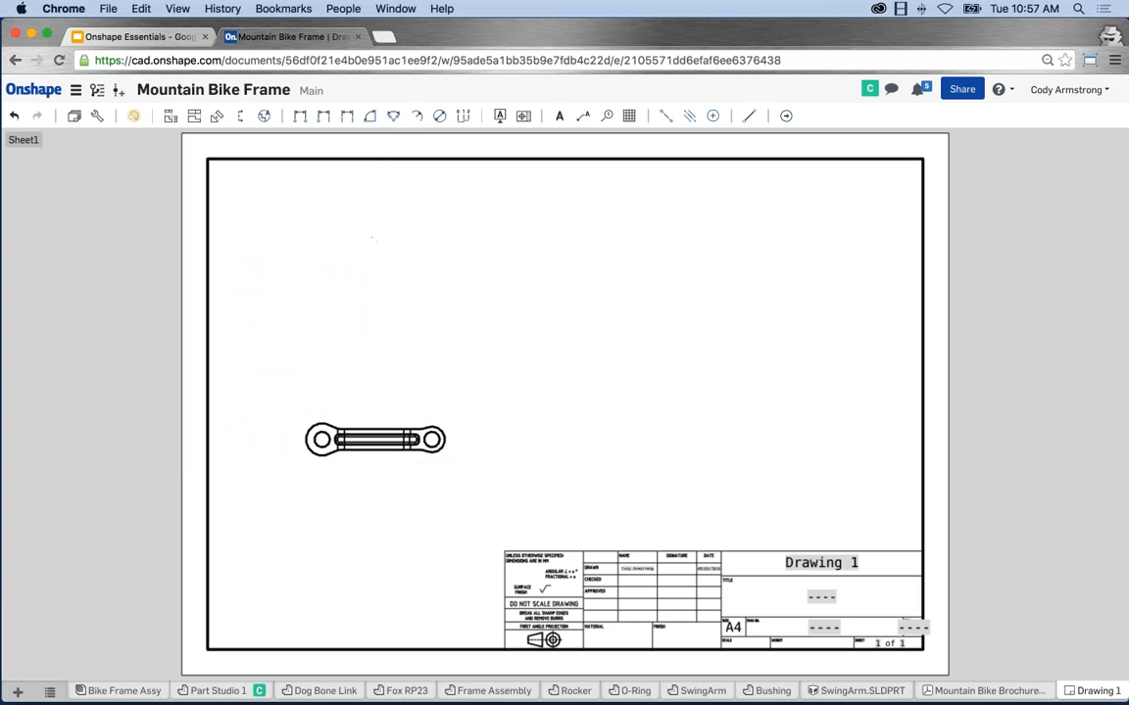
pyautogui.click(194, 116)
pyautogui.click(379, 426)
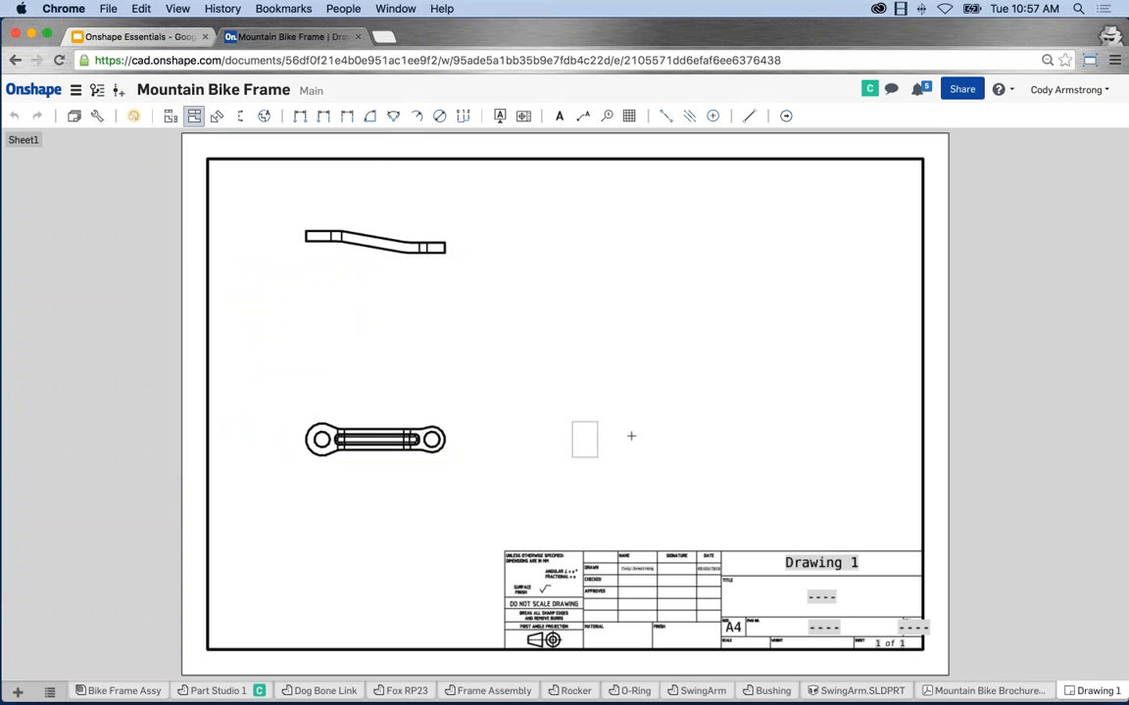
pyautogui.click(735, 440)
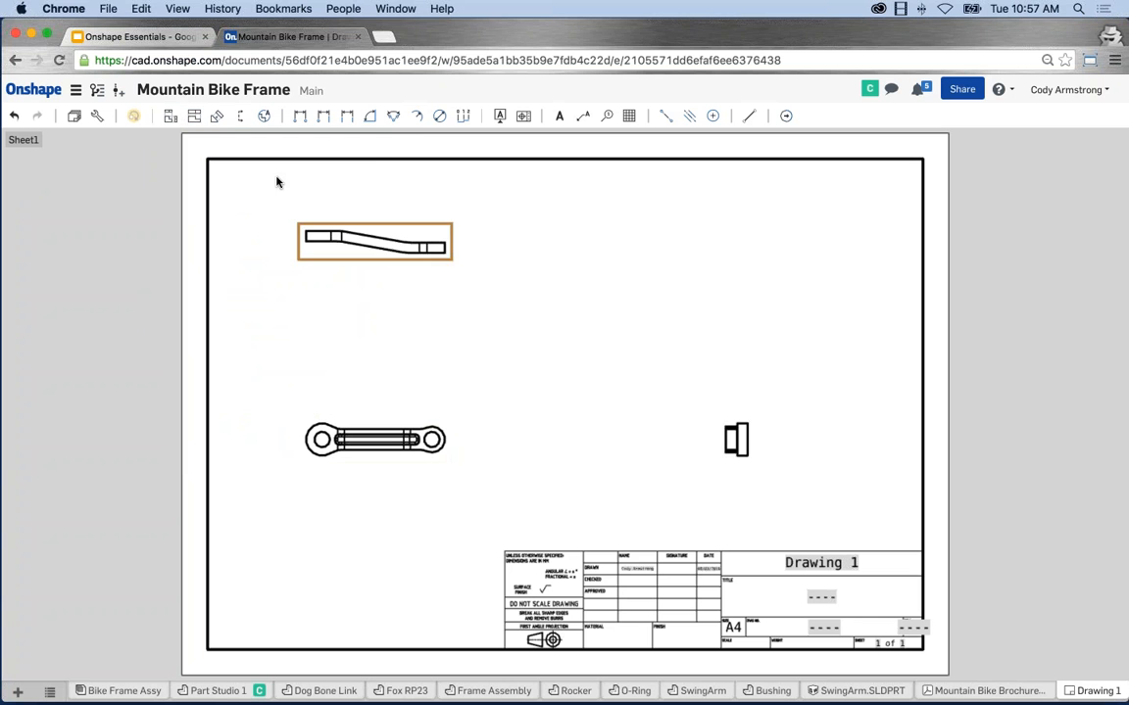
pyautogui.click(194, 115)
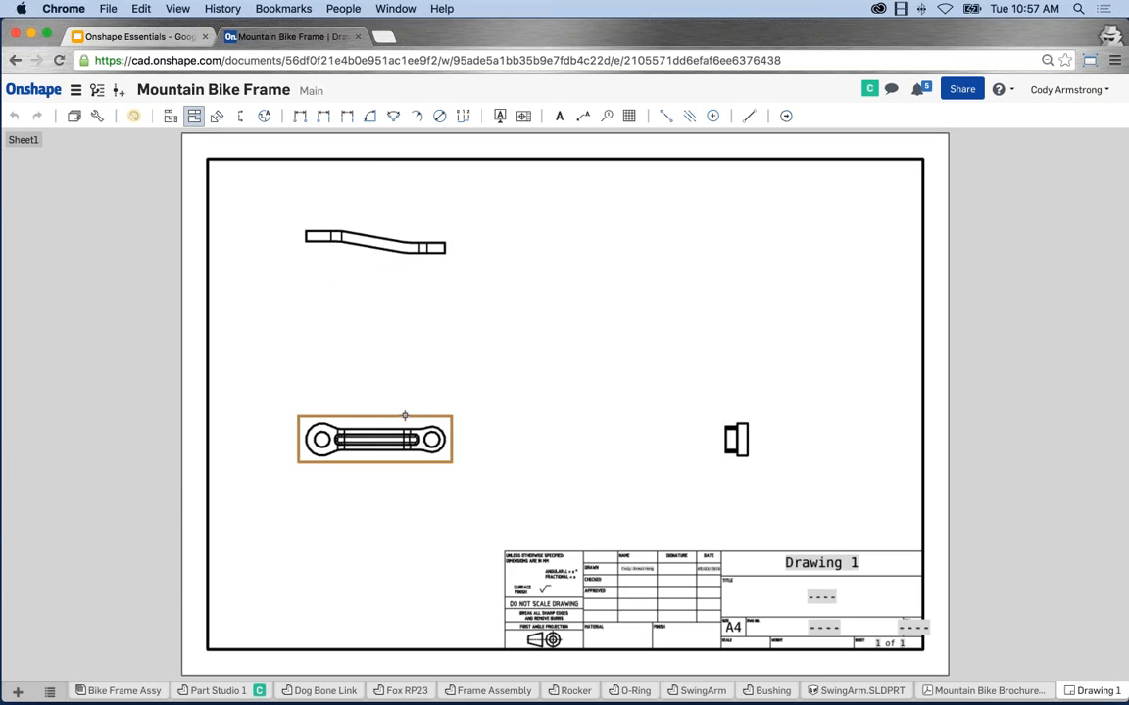
pyautogui.click(405, 417)
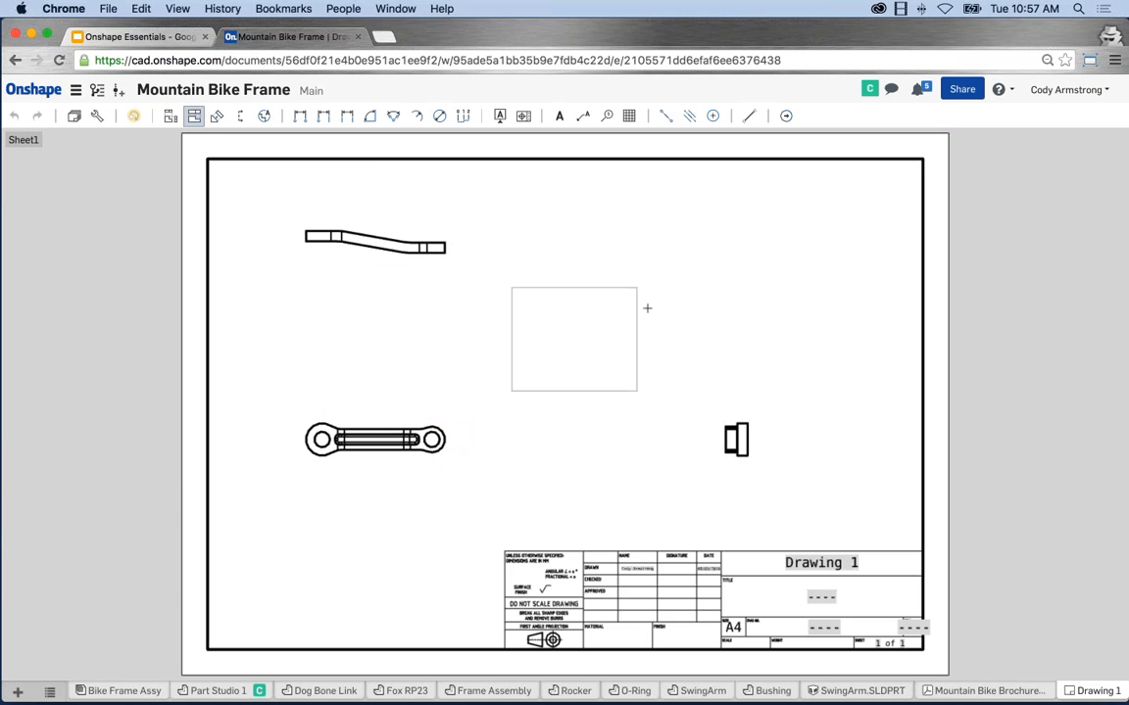
pyautogui.click(830, 227)
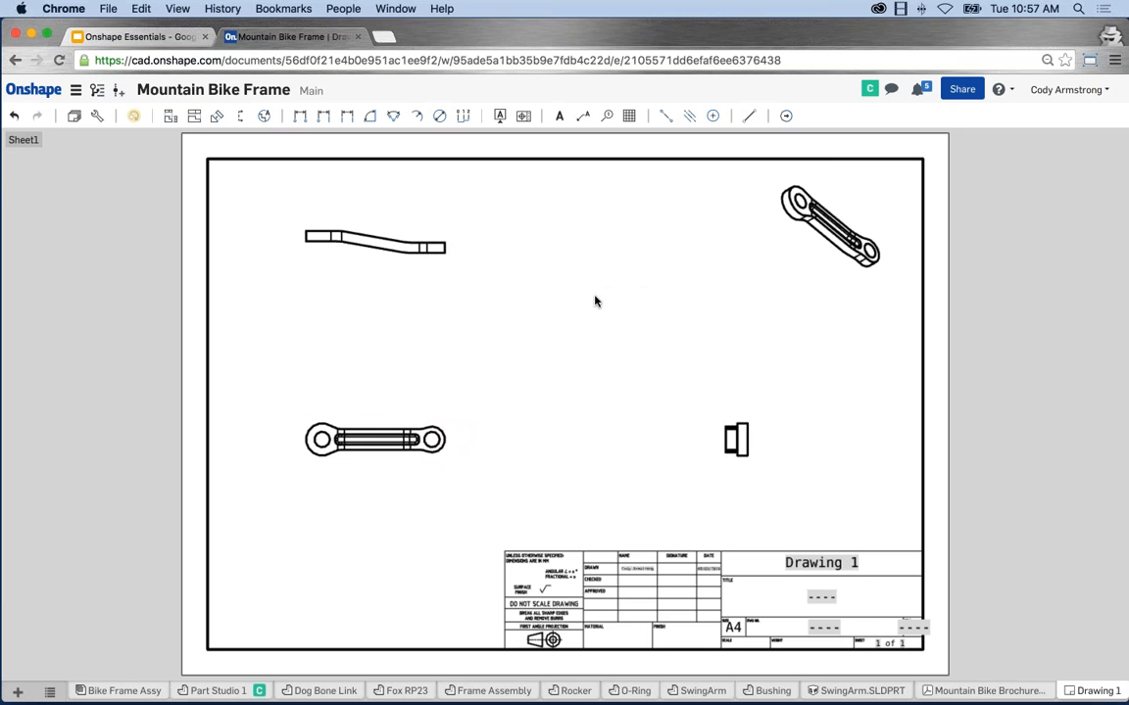
# Add Detail A at 1:1 around the link's right end, placed below the isometric view.
pyautogui.click(263, 117)
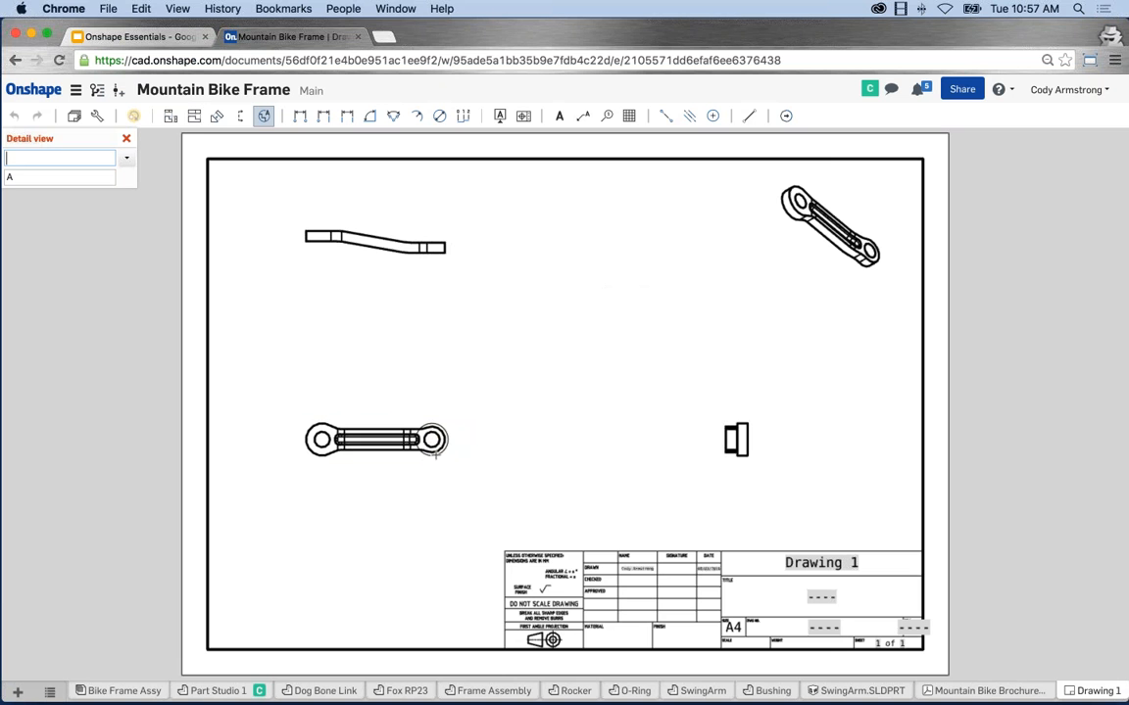
pyautogui.click(432, 439)
pyautogui.click(432, 466)
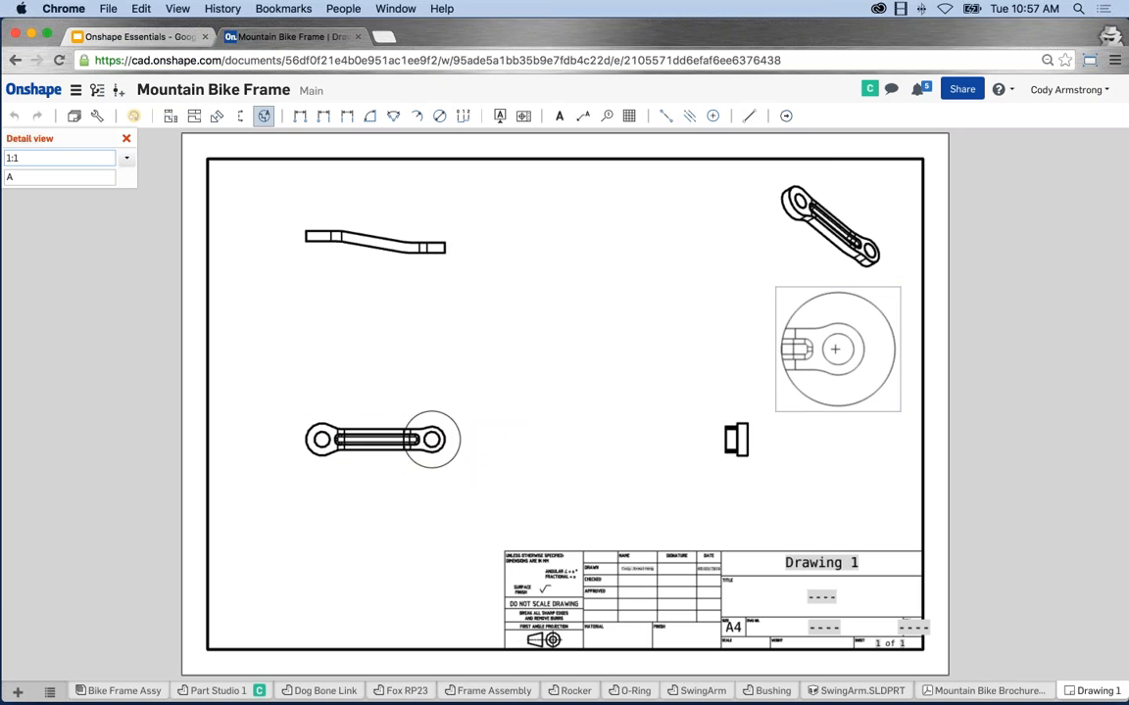
pyautogui.click(753, 315)
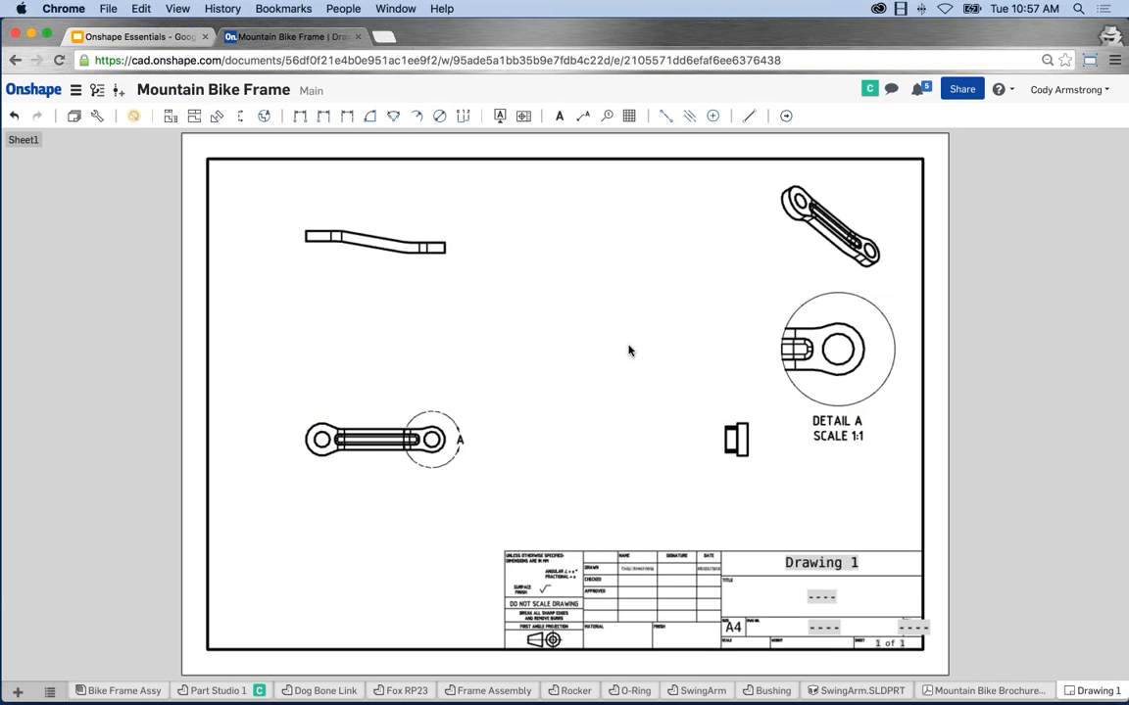
# Dimension the hole centres at 85 and the side view's height 17 and length 107,5.
pyautogui.click(301, 120)
pyautogui.click(431, 440)
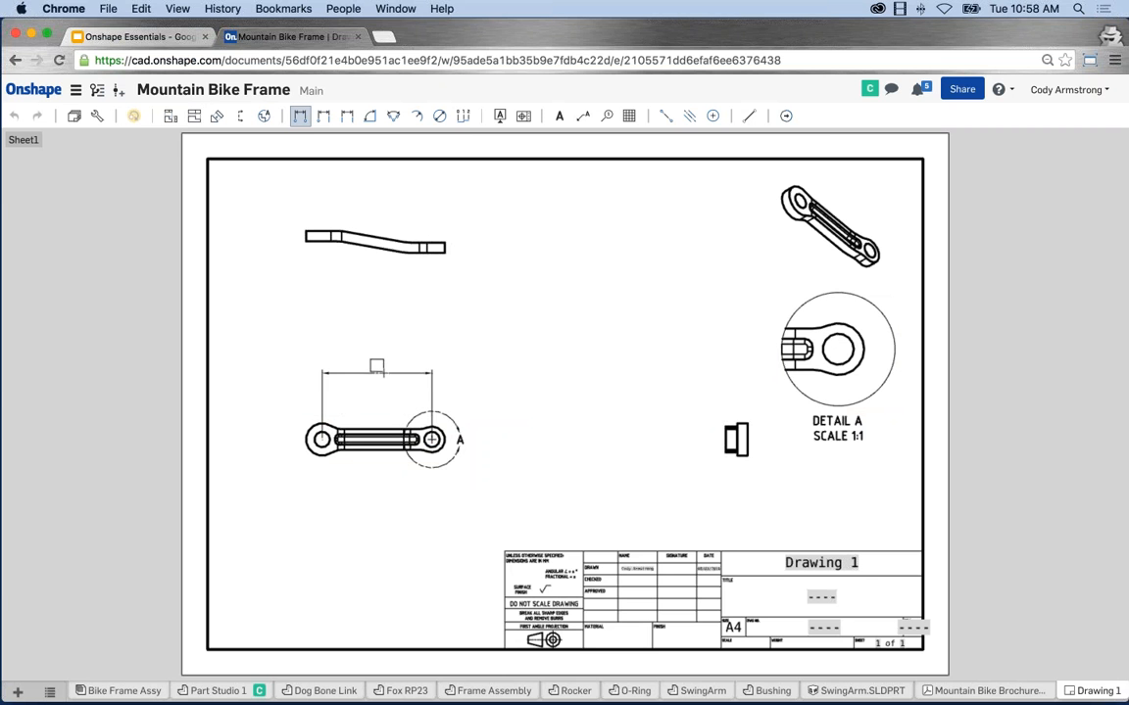
pyautogui.click(381, 374)
pyautogui.click(324, 233)
pyautogui.click(283, 242)
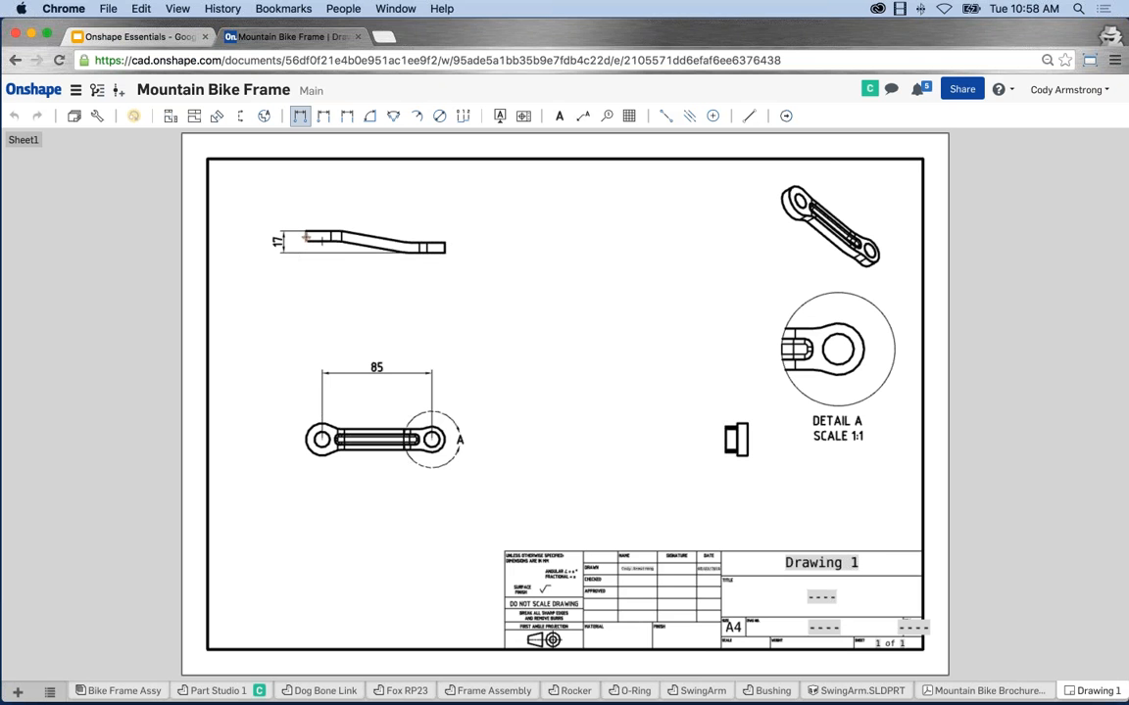
pyautogui.click(445, 249)
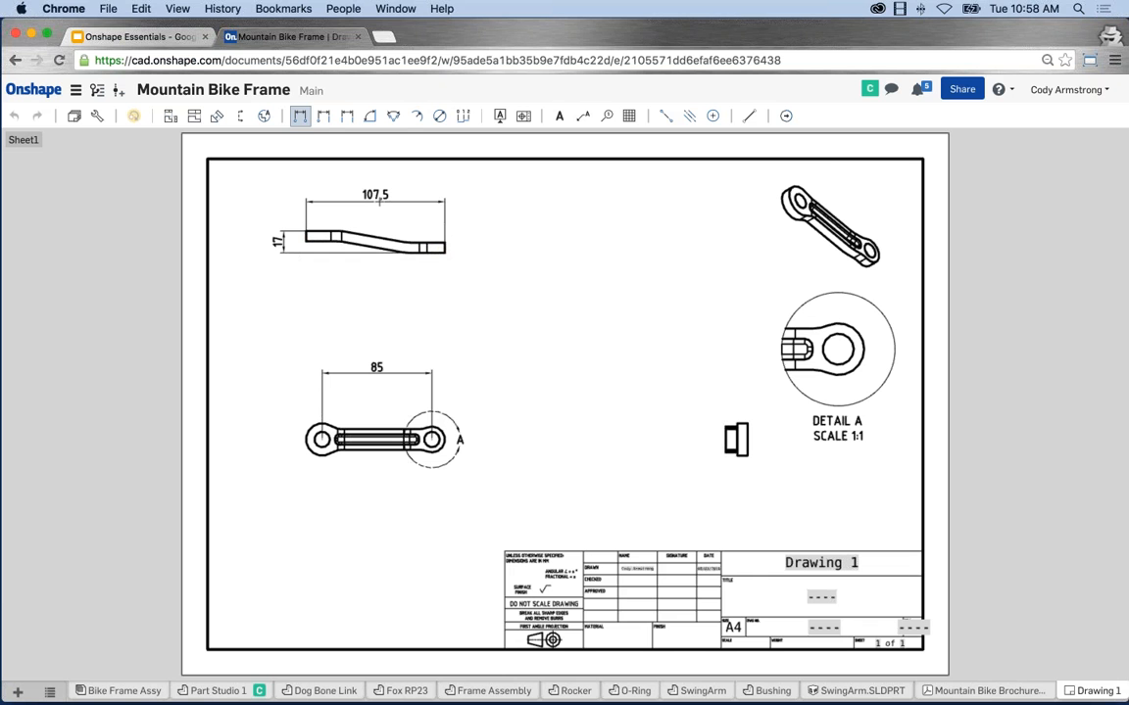
pyautogui.click(378, 201)
# Add a Ø12 diameter dimension to the lower view's left hole.
pyautogui.click(440, 116)
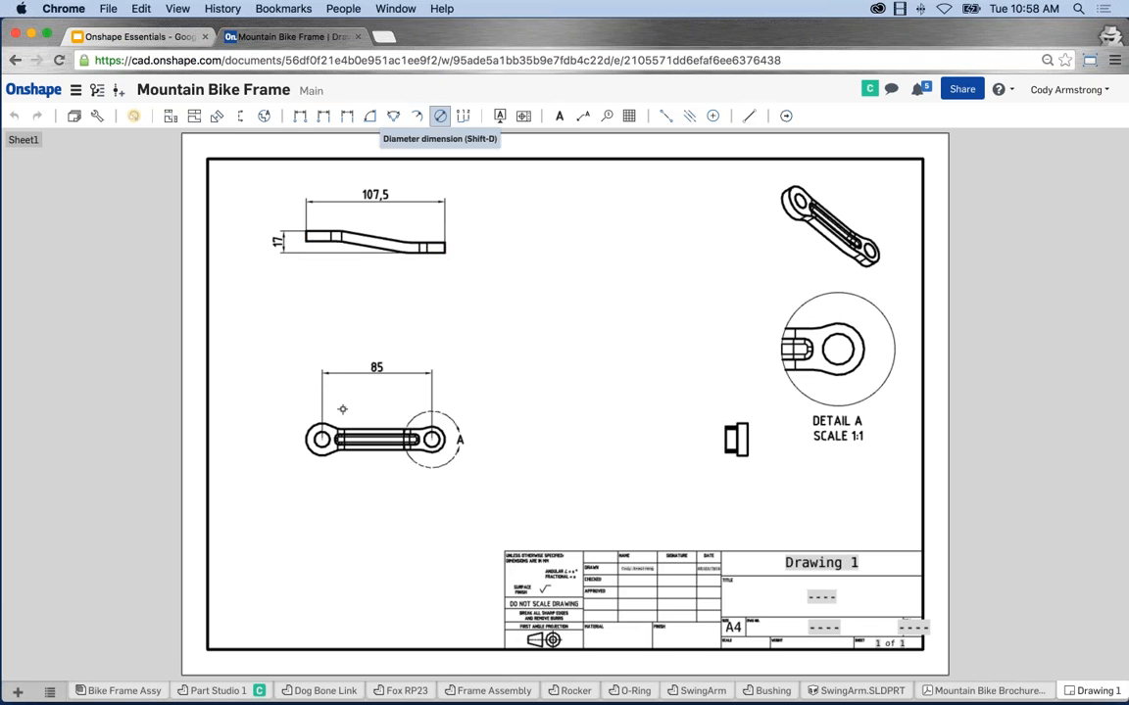
pyautogui.click(310, 431)
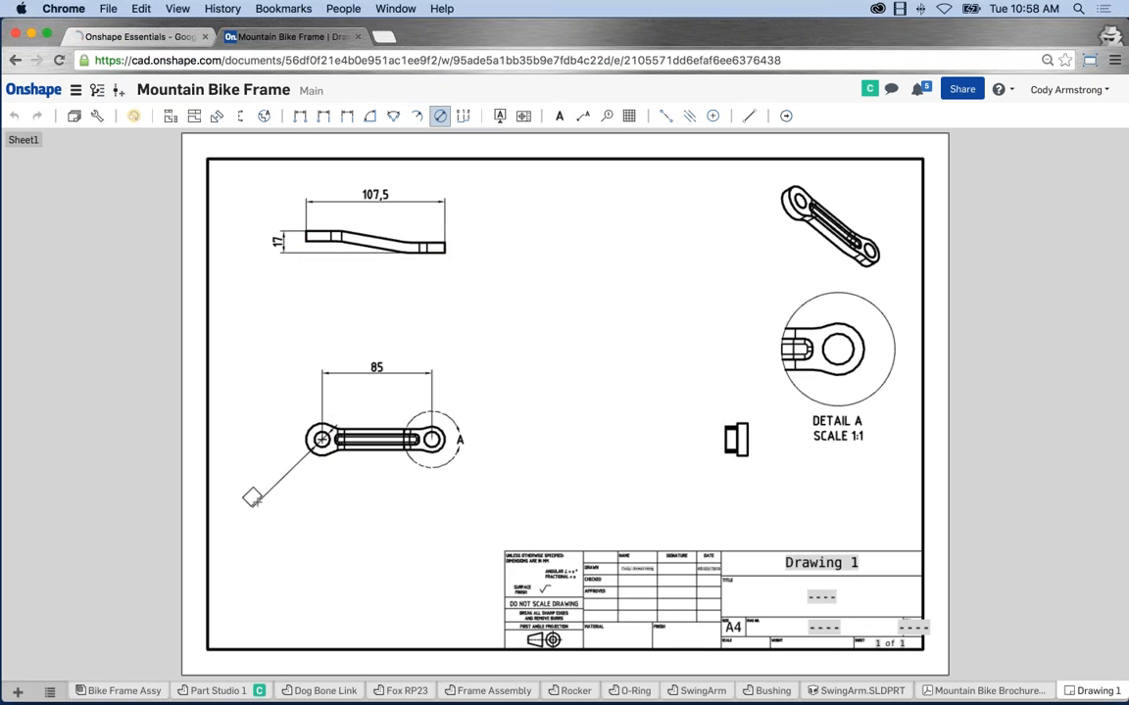
pyautogui.click(253, 497)
# Add an R12,5 radius dimension to the left end's arc.
pyautogui.click(416, 116)
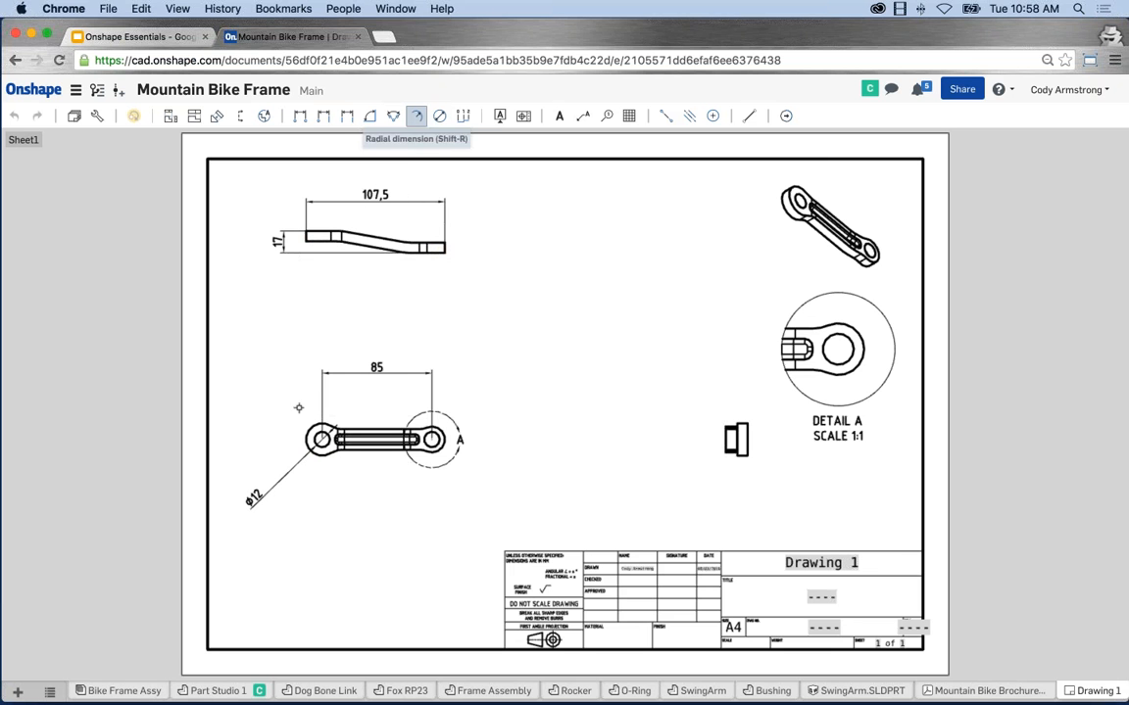
pyautogui.click(310, 431)
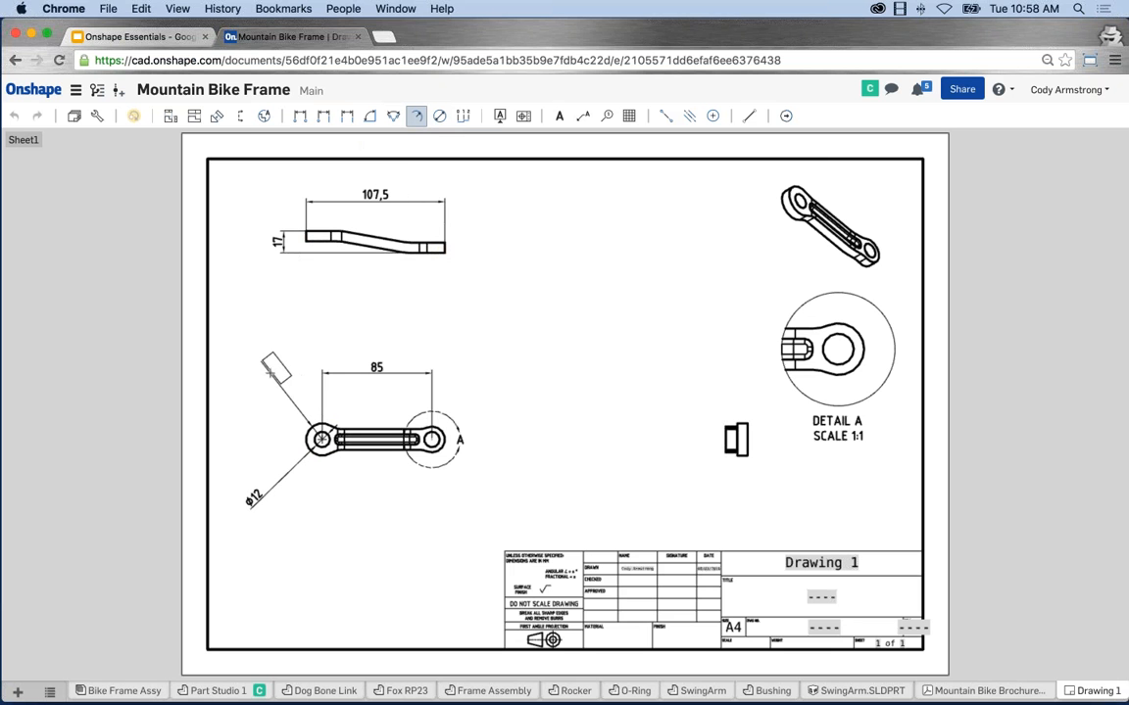
pyautogui.click(271, 373)
pyautogui.press('Escape')
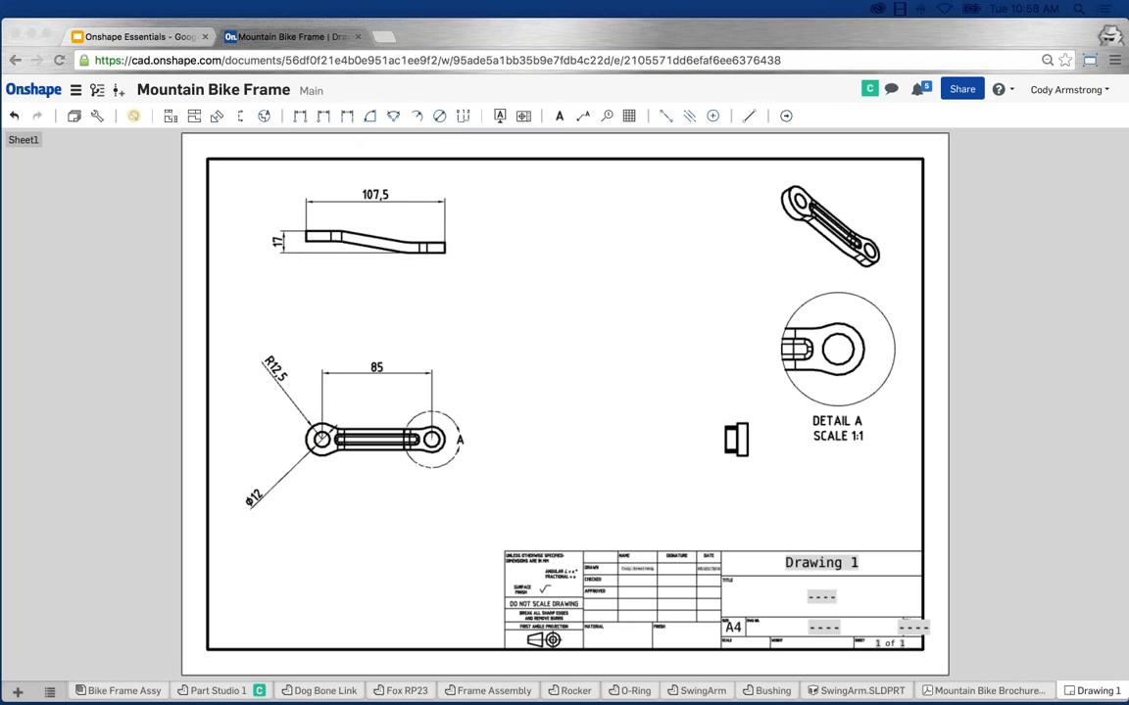
pyautogui.click(295, 324)
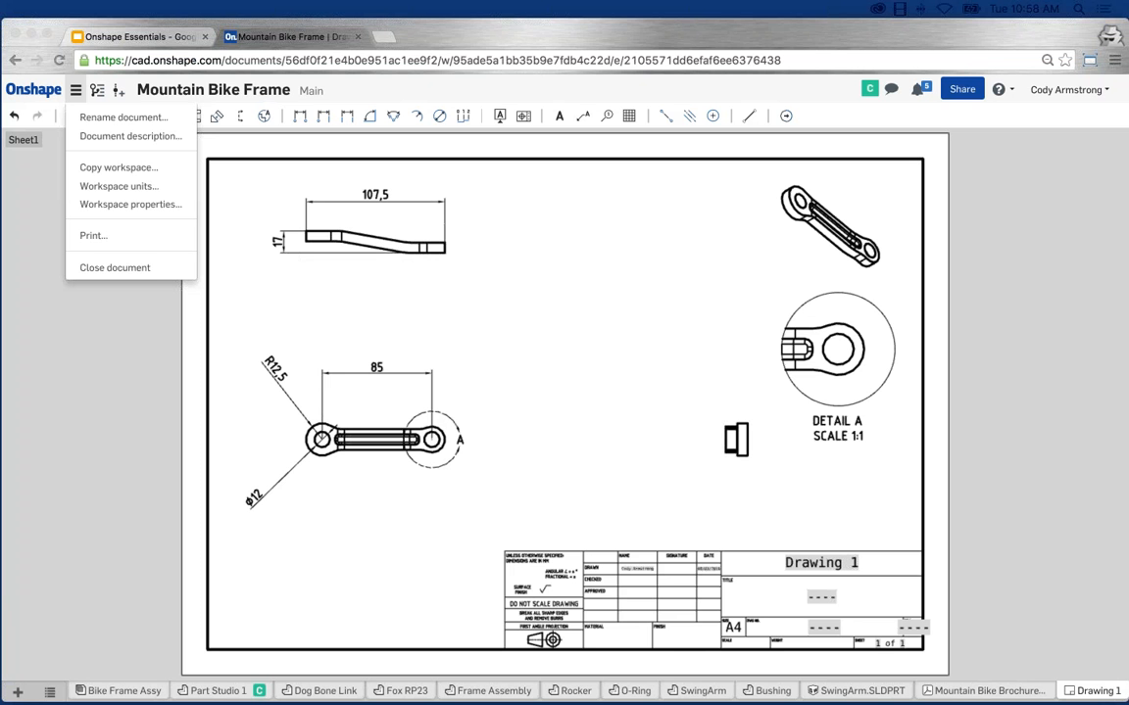
# Open Part Studio 1 and zoom into the link's left end.
pyautogui.click(210, 691)
pyautogui.click(217, 690)
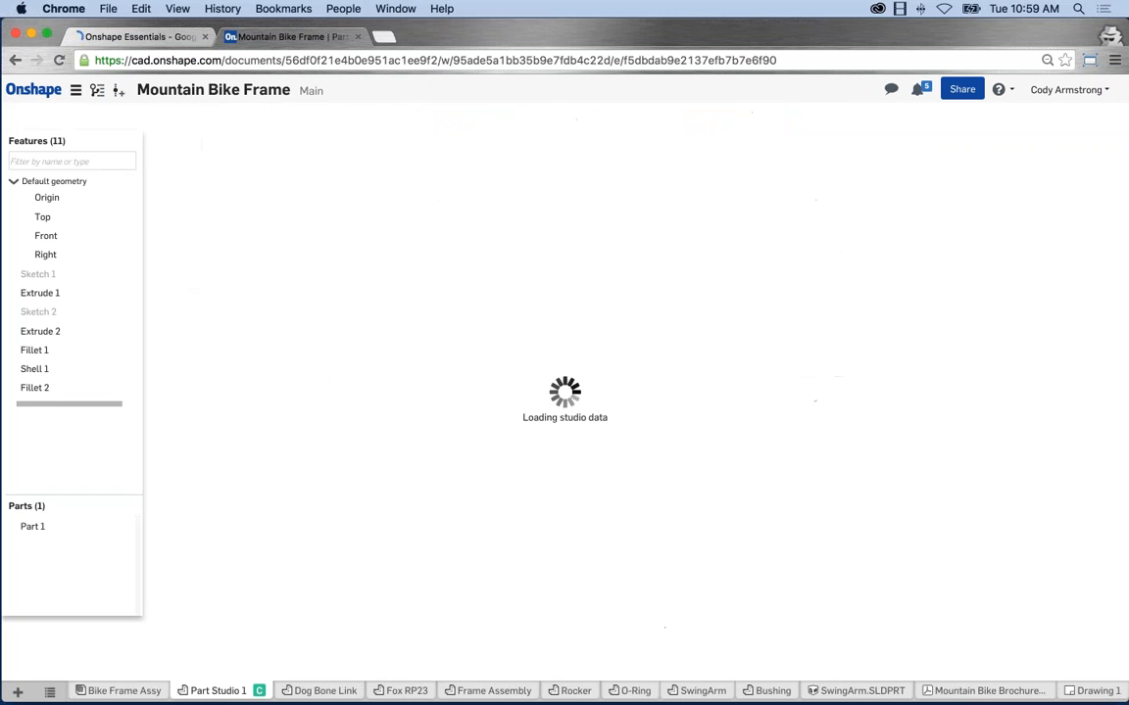
pyautogui.scroll(10, 497, 509)
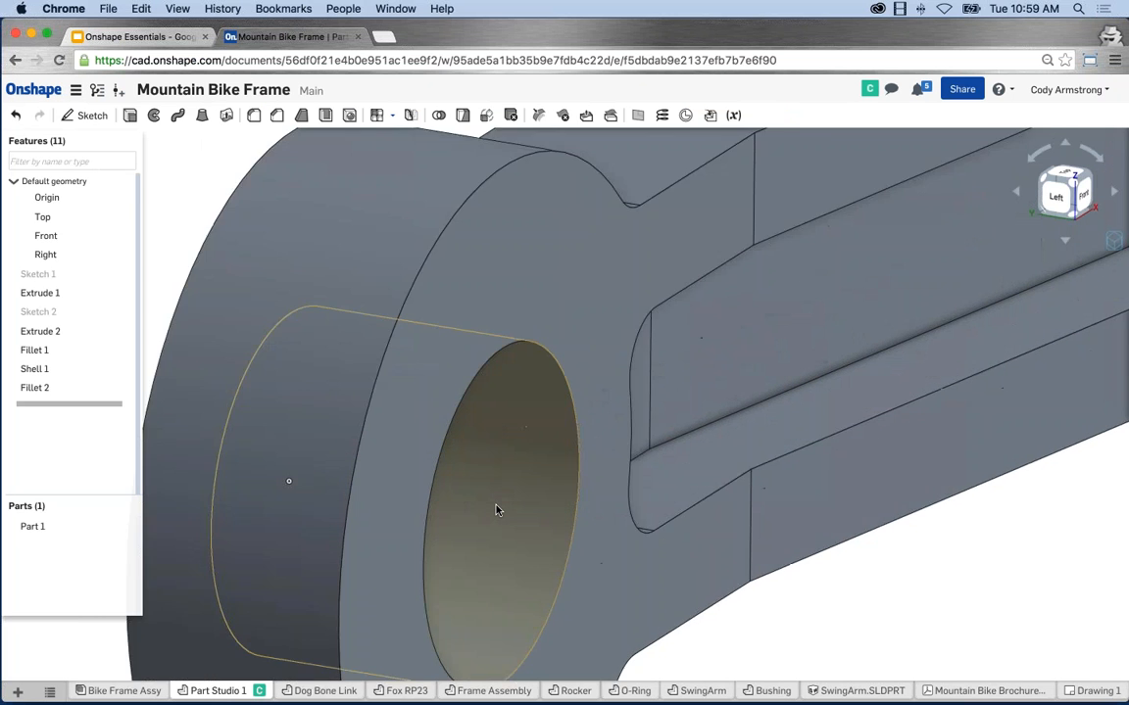
pyautogui.scroll(-10, 495, 507)
pyautogui.scroll(5, 494, 499)
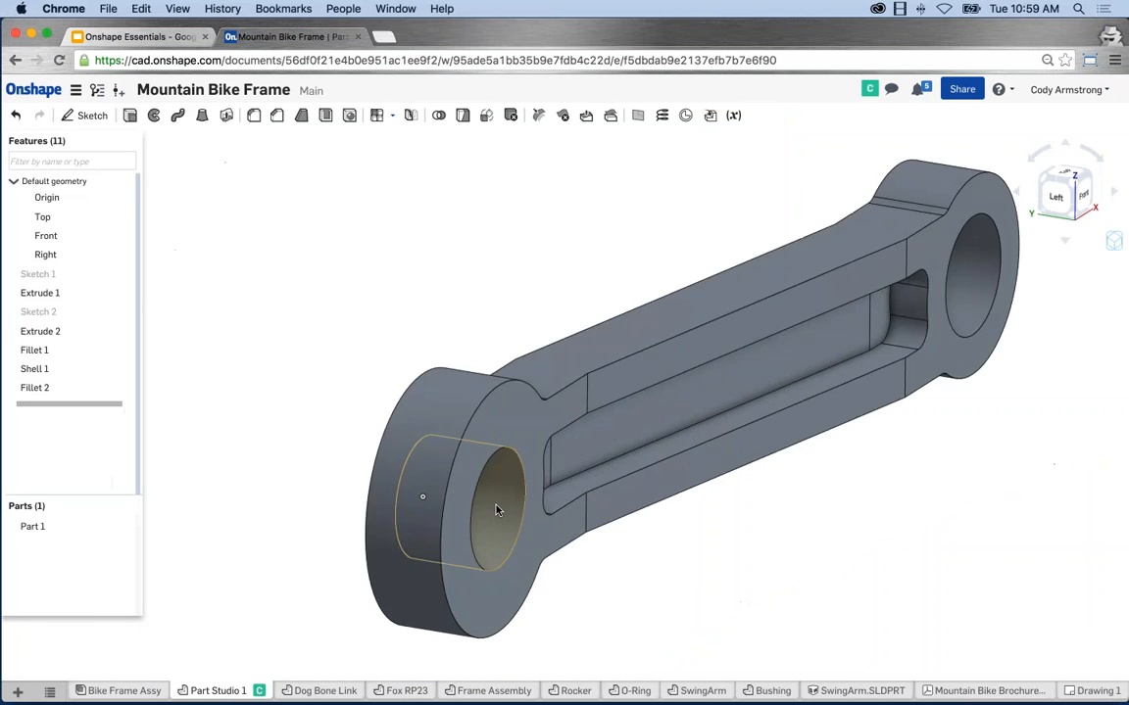
pyautogui.scroll(-3, 492, 485)
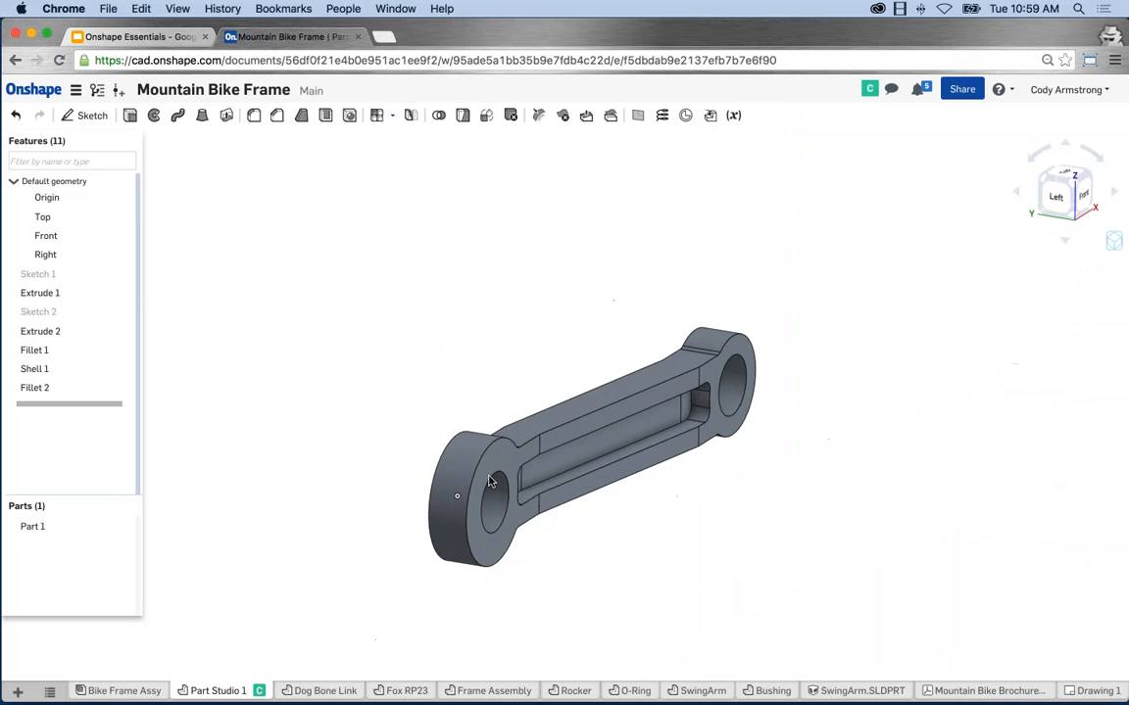
pyautogui.click(1114, 240)
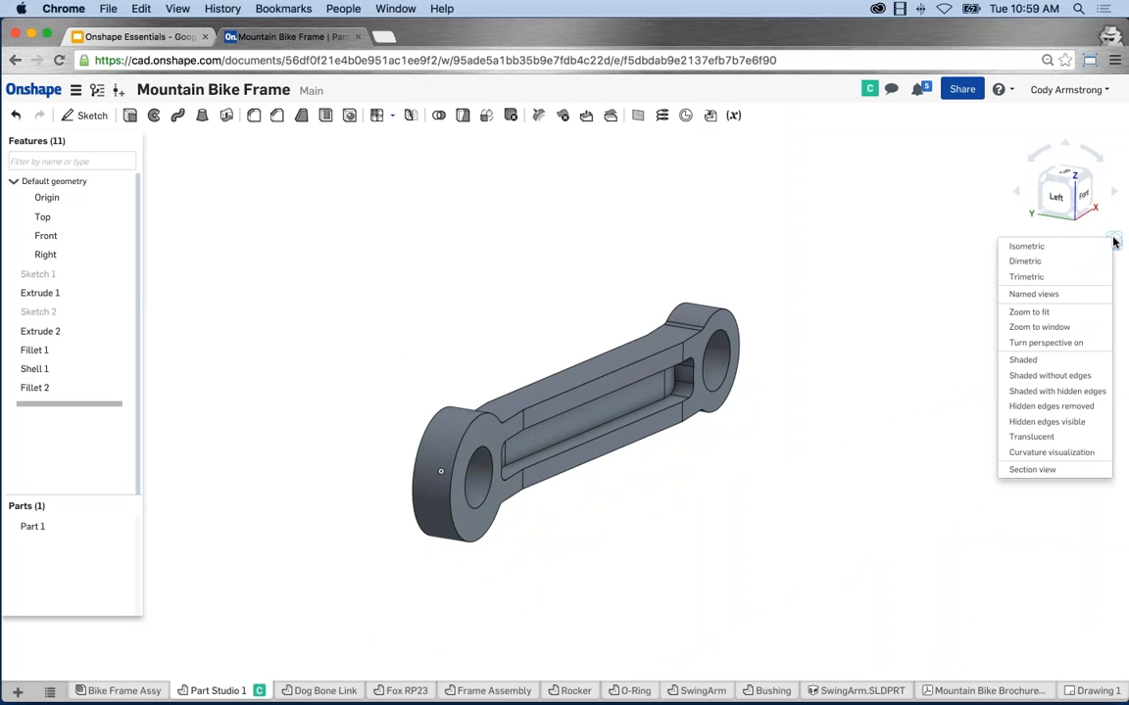
pyautogui.click(1054, 329)
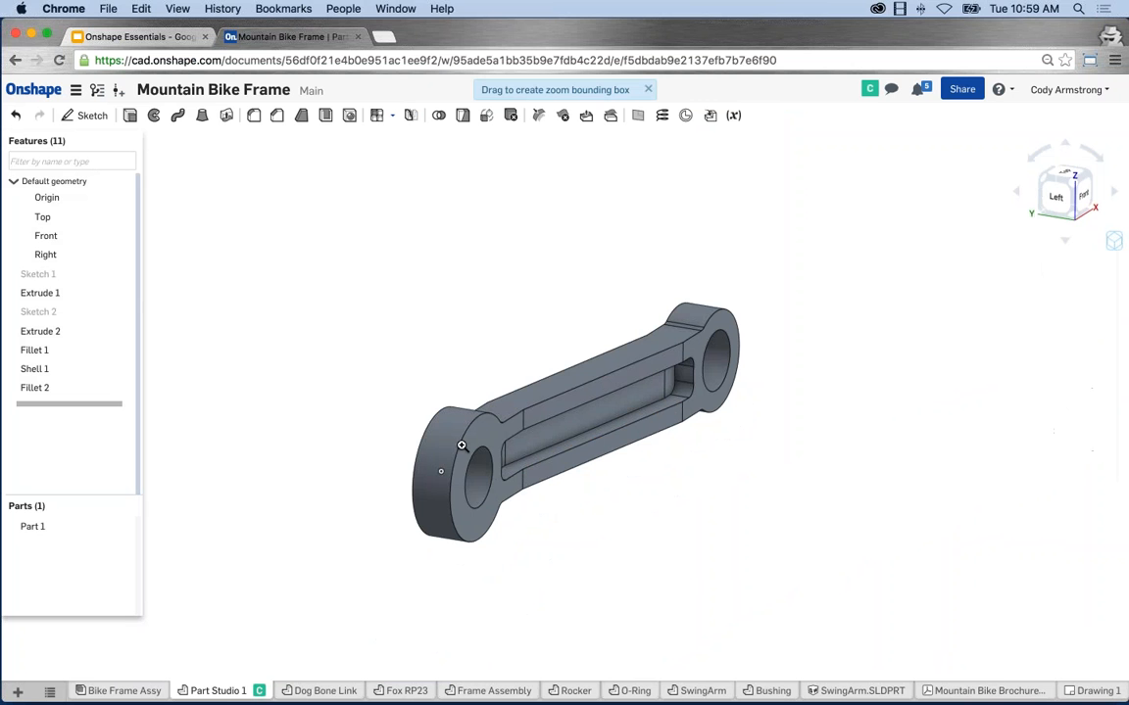
pyautogui.moveTo(456, 440); pyautogui.dragTo(517, 527)
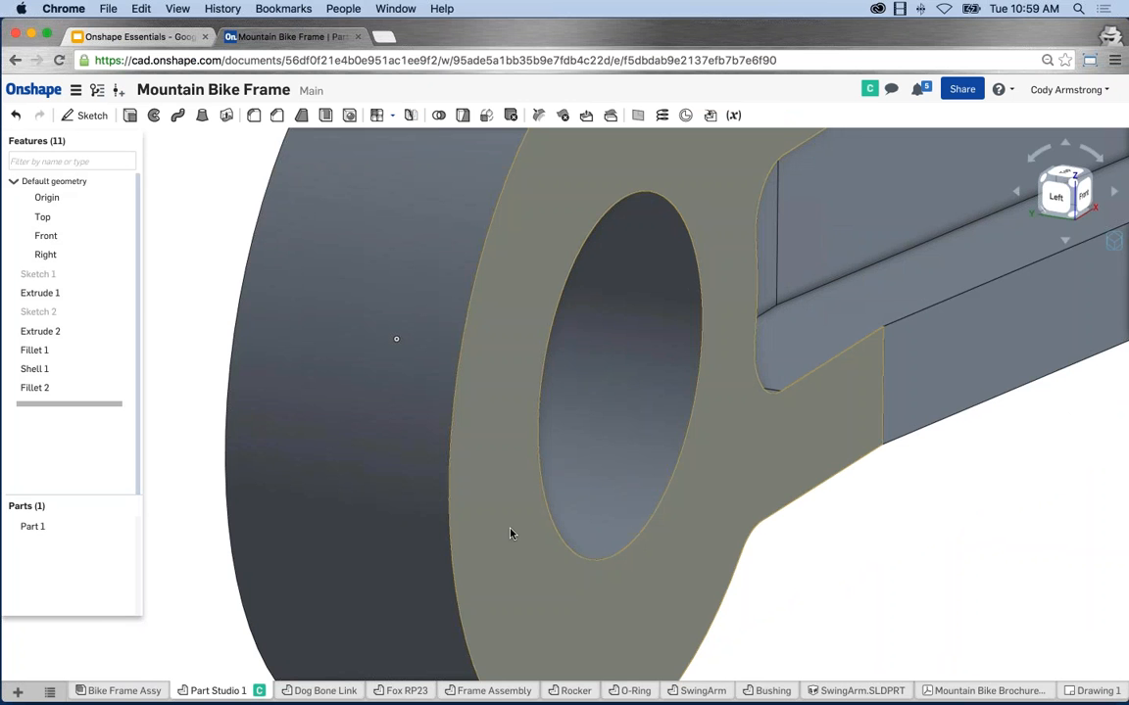
# Orbit and pan around the link to inspect the boss and the right-end hole.
pyautogui.moveTo(509, 534); pyautogui.dragTo(892, 550, button='right')
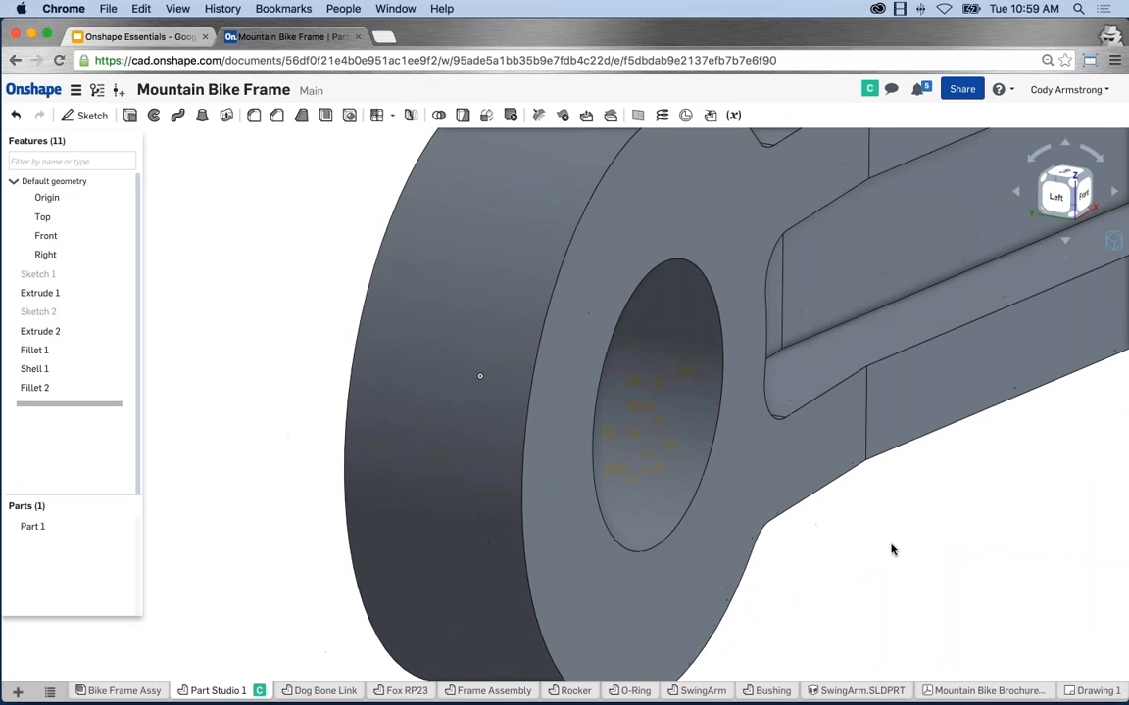
pyautogui.scroll(-2, 890, 550)
pyautogui.moveTo(980, 519); pyautogui.dragTo(760, 520, button='middle')
pyautogui.scroll(-2, 760, 518)
pyautogui.moveTo(933, 364); pyautogui.dragTo(786, 423, button='middle')
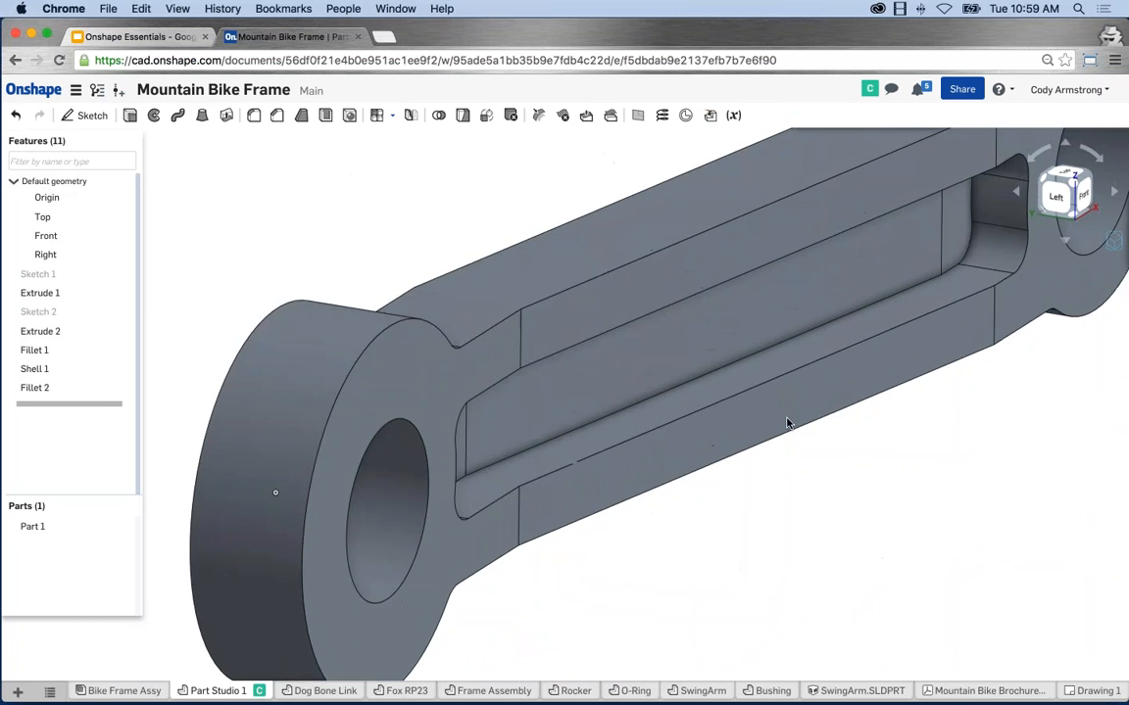
pyautogui.scroll(-2, 947, 323)
pyautogui.scroll(-2, 1006, 295)
pyautogui.moveTo(1005, 295); pyautogui.dragTo(797, 417, button='middle')
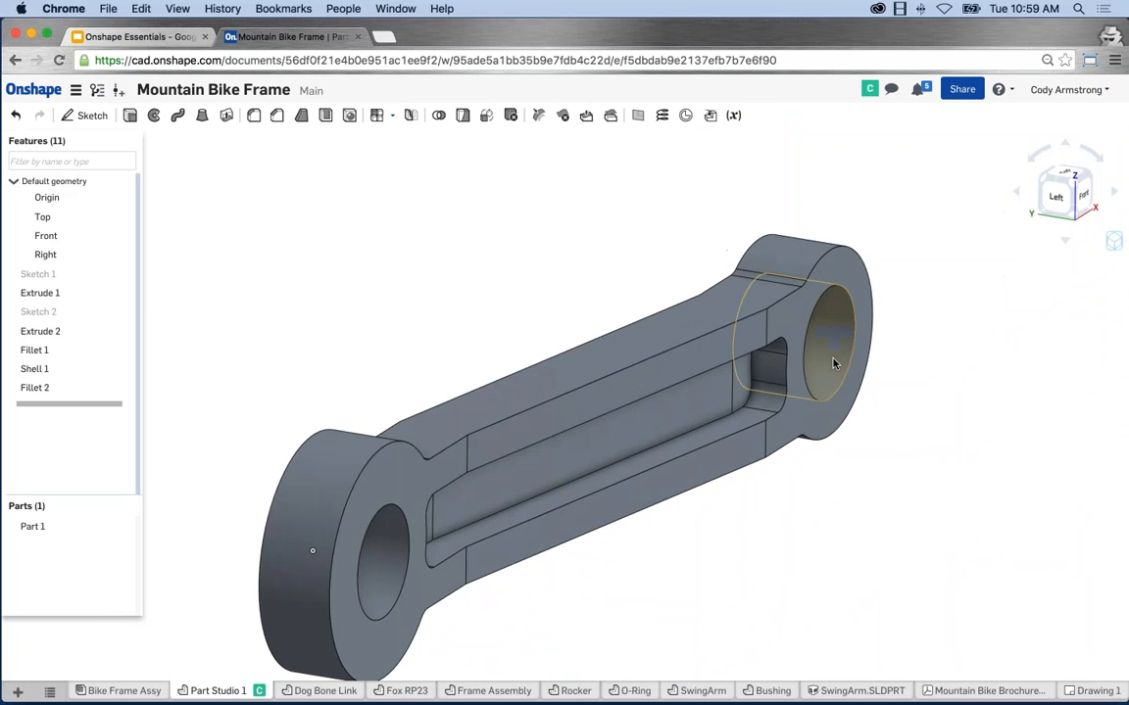
pyautogui.scroll(4, 836, 336)
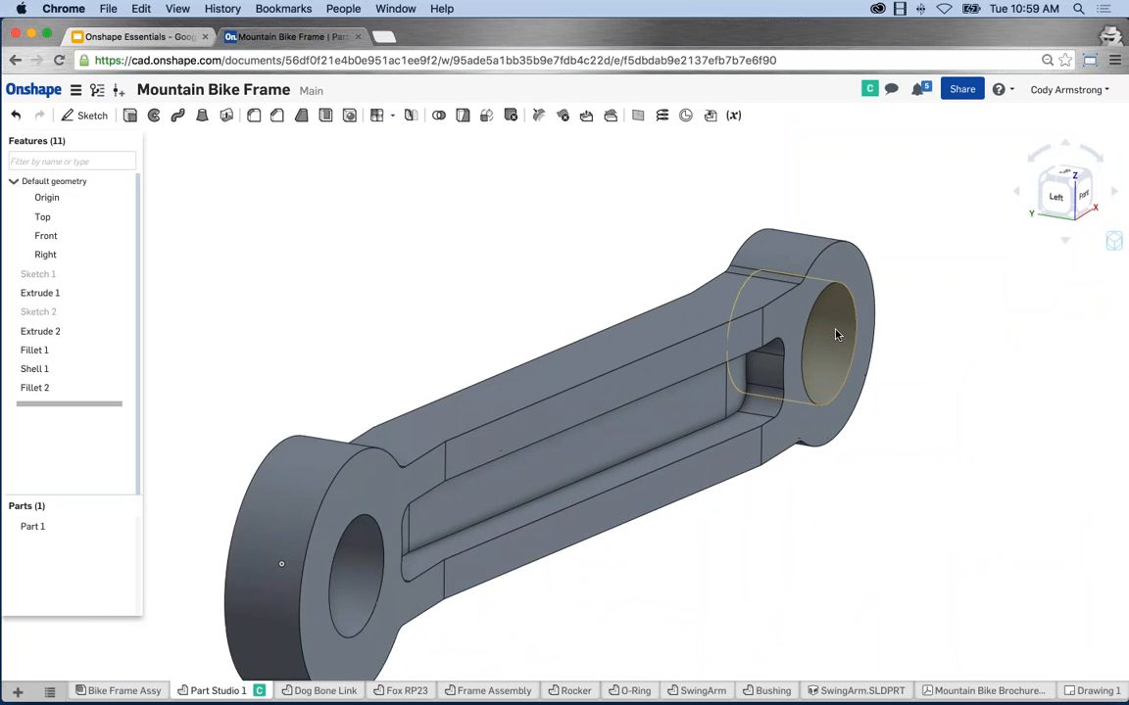
pyautogui.scroll(3, 835, 334)
pyautogui.scroll(-8, 836, 334)
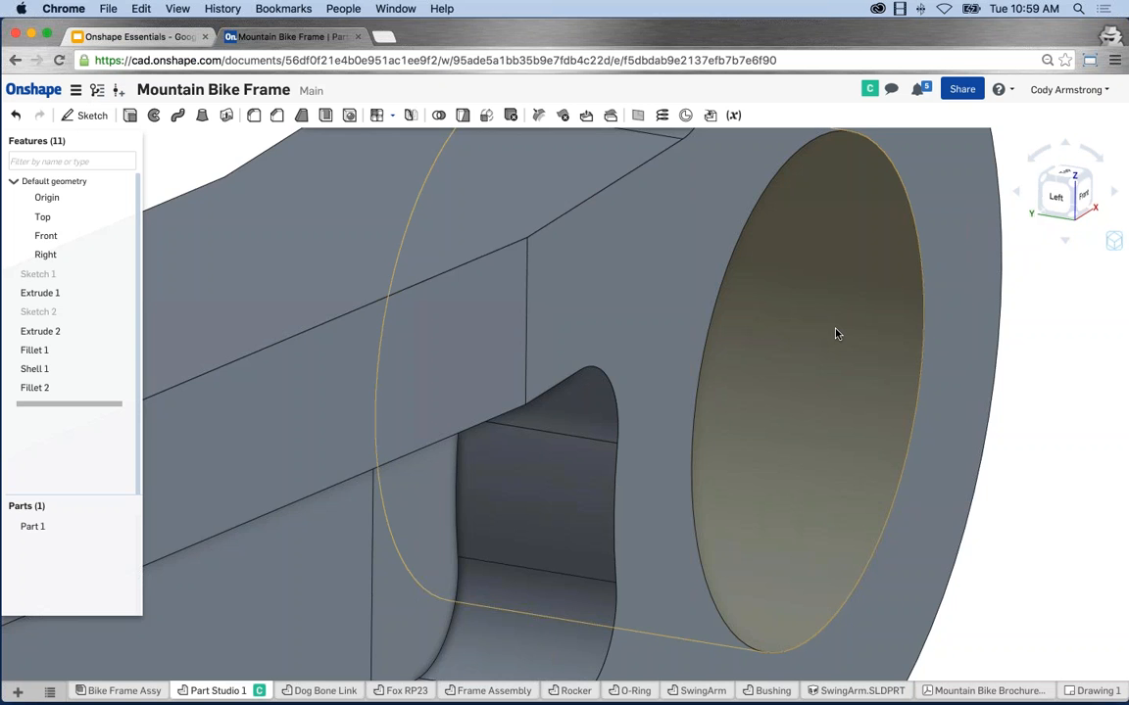
pyautogui.scroll(-2, 688, 400)
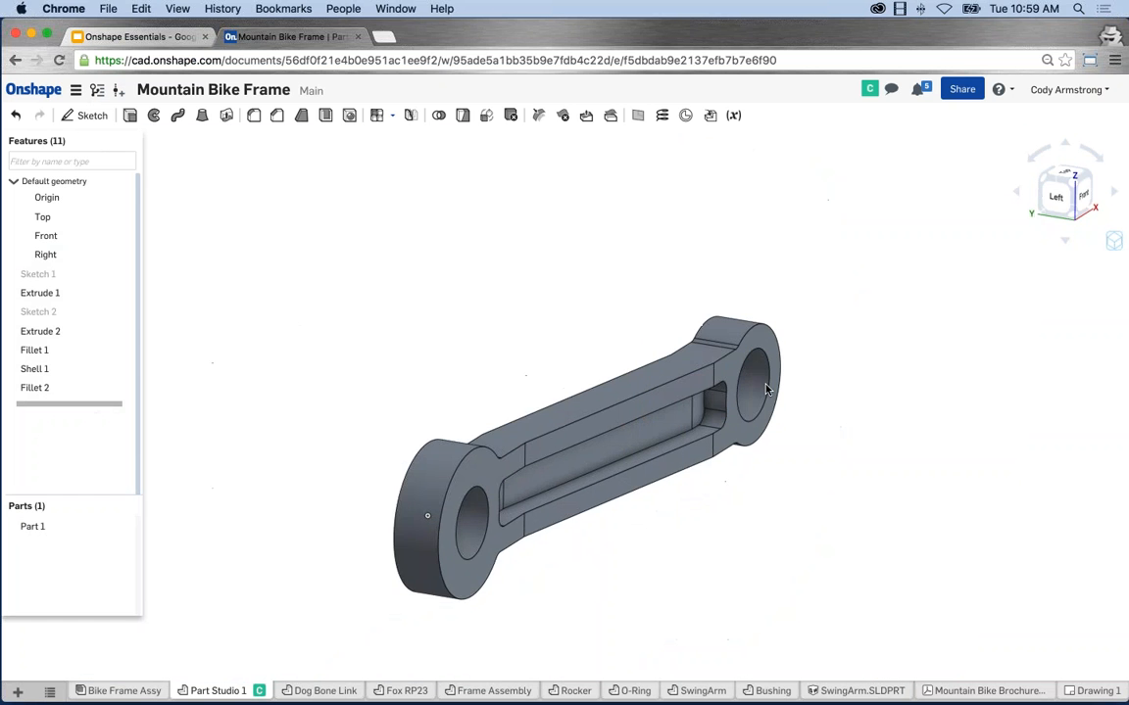
pyautogui.scroll(6, 450, 470)
pyautogui.scroll(4, 506, 524)
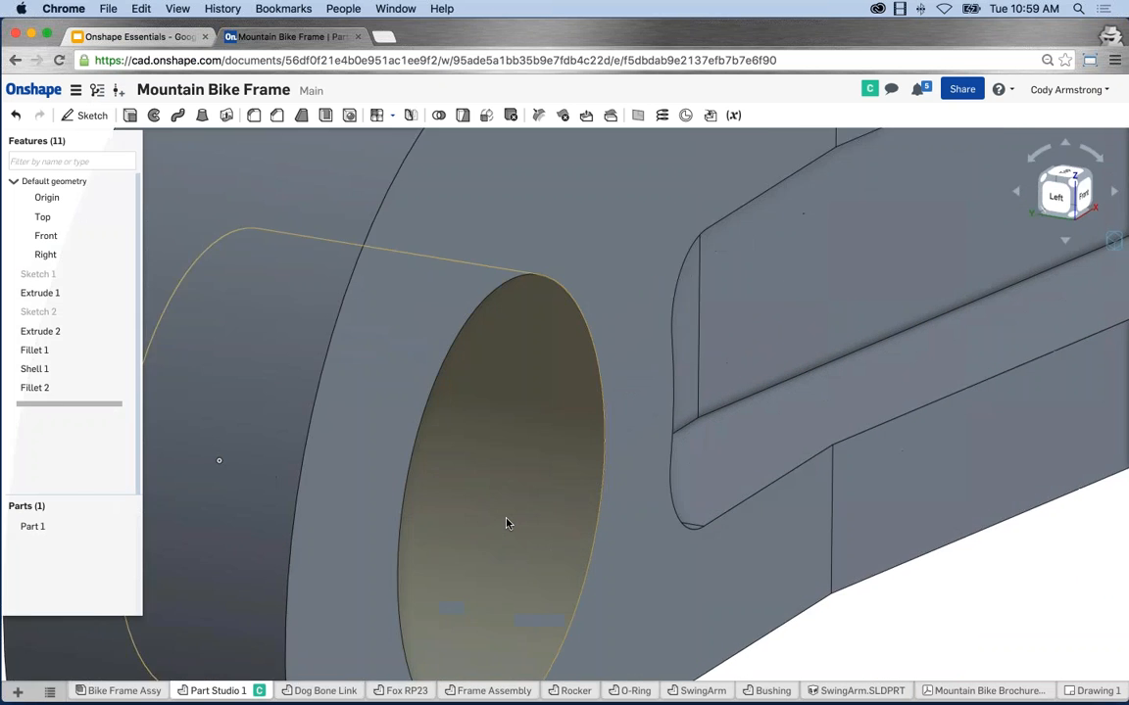
pyautogui.scroll(-8, 506, 523)
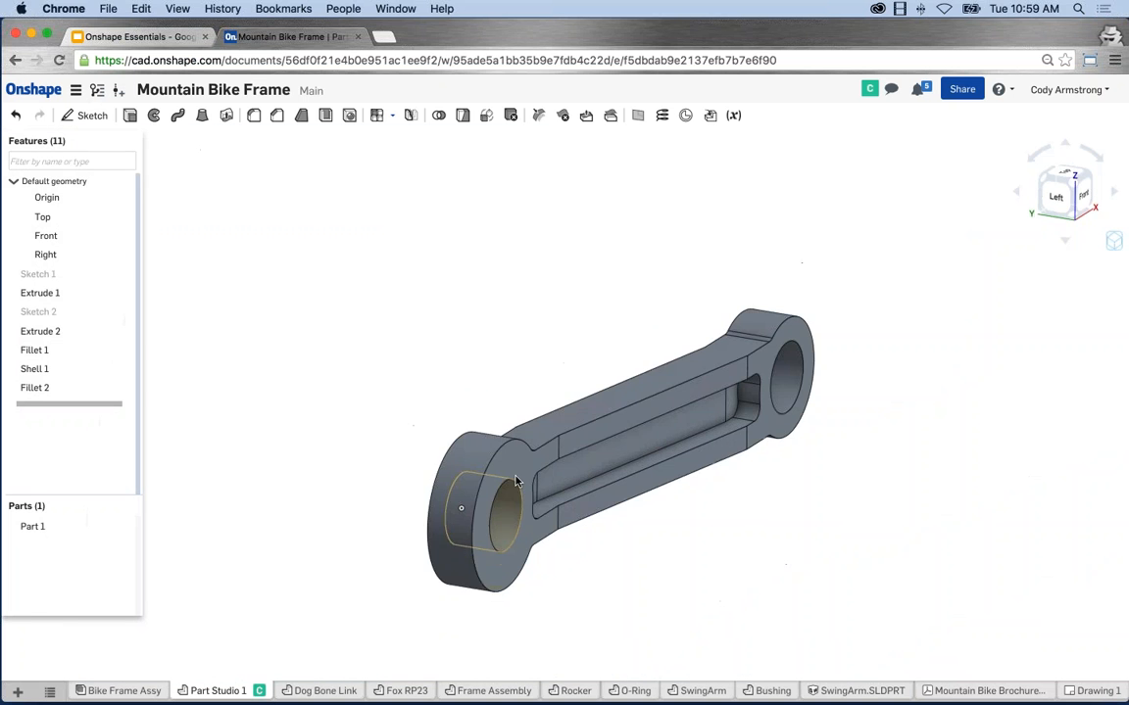
pyautogui.moveTo(507, 523); pyautogui.dragTo(517, 468, button='middle')
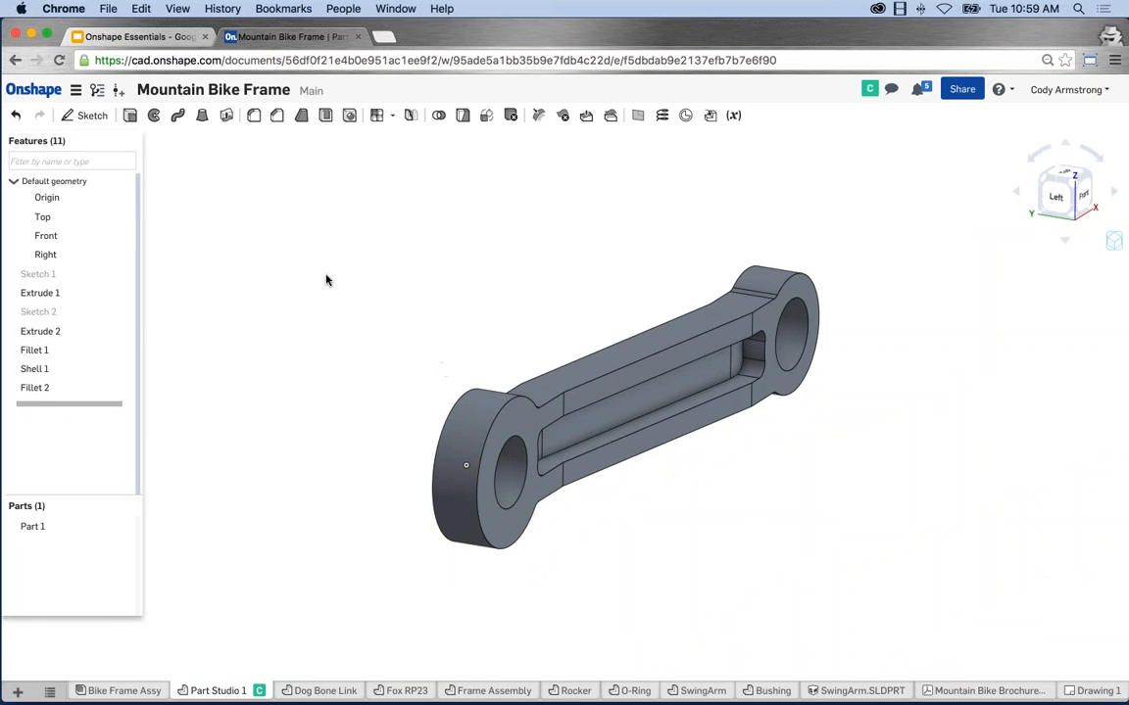
# Return to the Onshape Essentials slides and show slide 7, Next Steps.
pyautogui.click(138, 33)
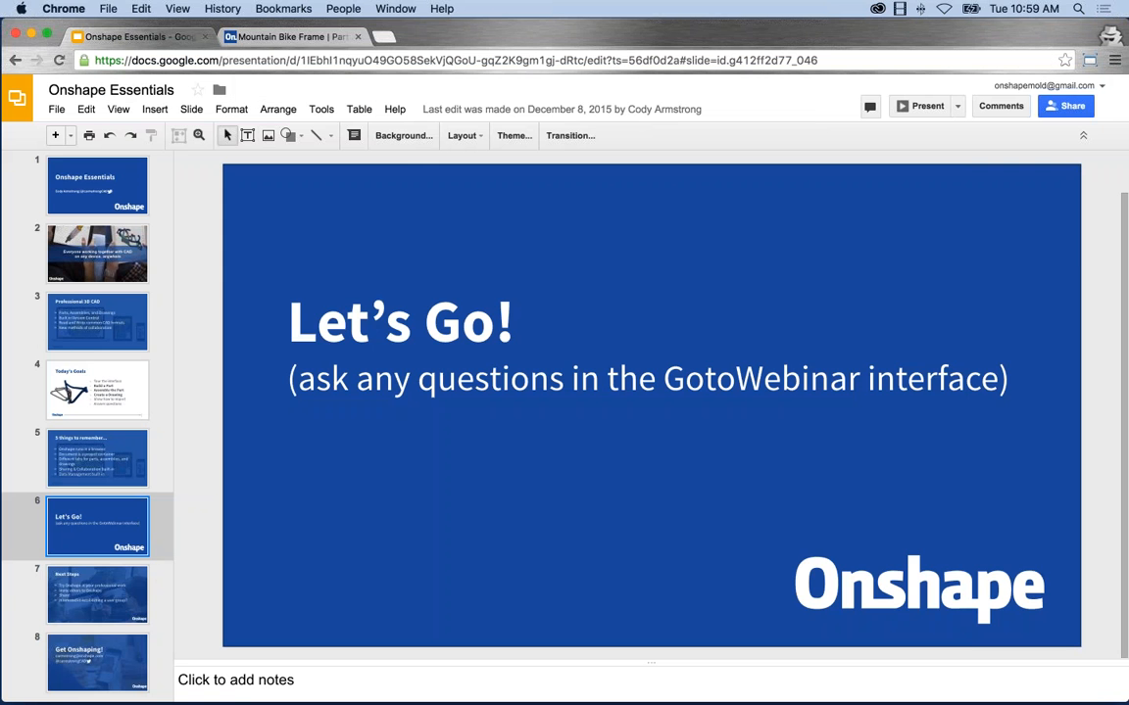
pyautogui.click(101, 590)
pyautogui.click(933, 106)
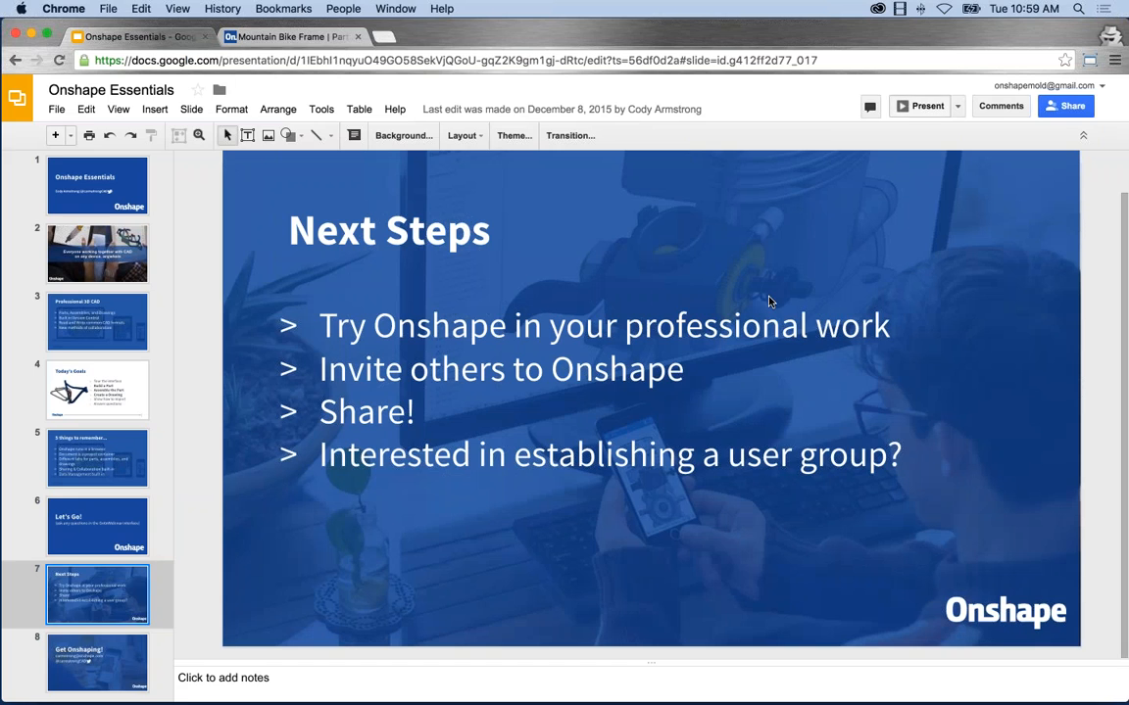